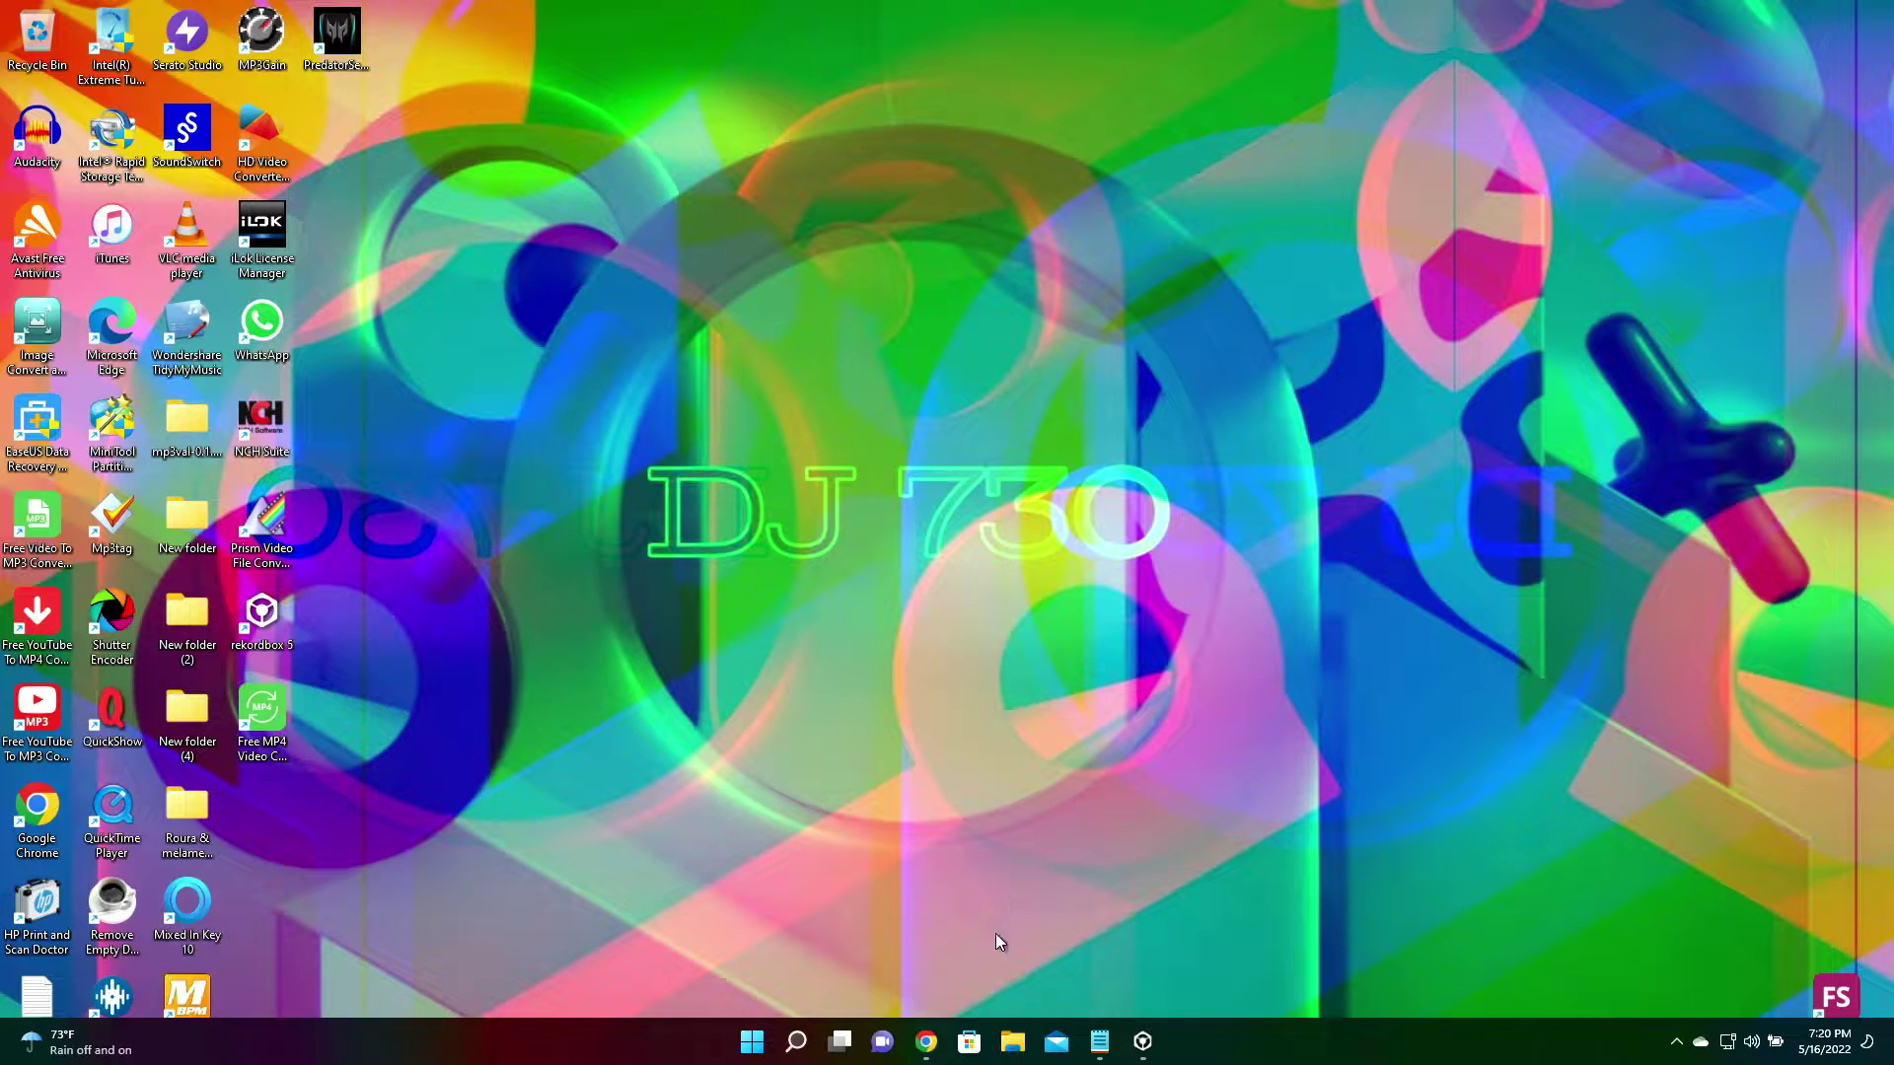
Review the supported file extensions, codecs, resolution and audio formats in the Notepad notes, and minimize the notes
click(1100, 1043)
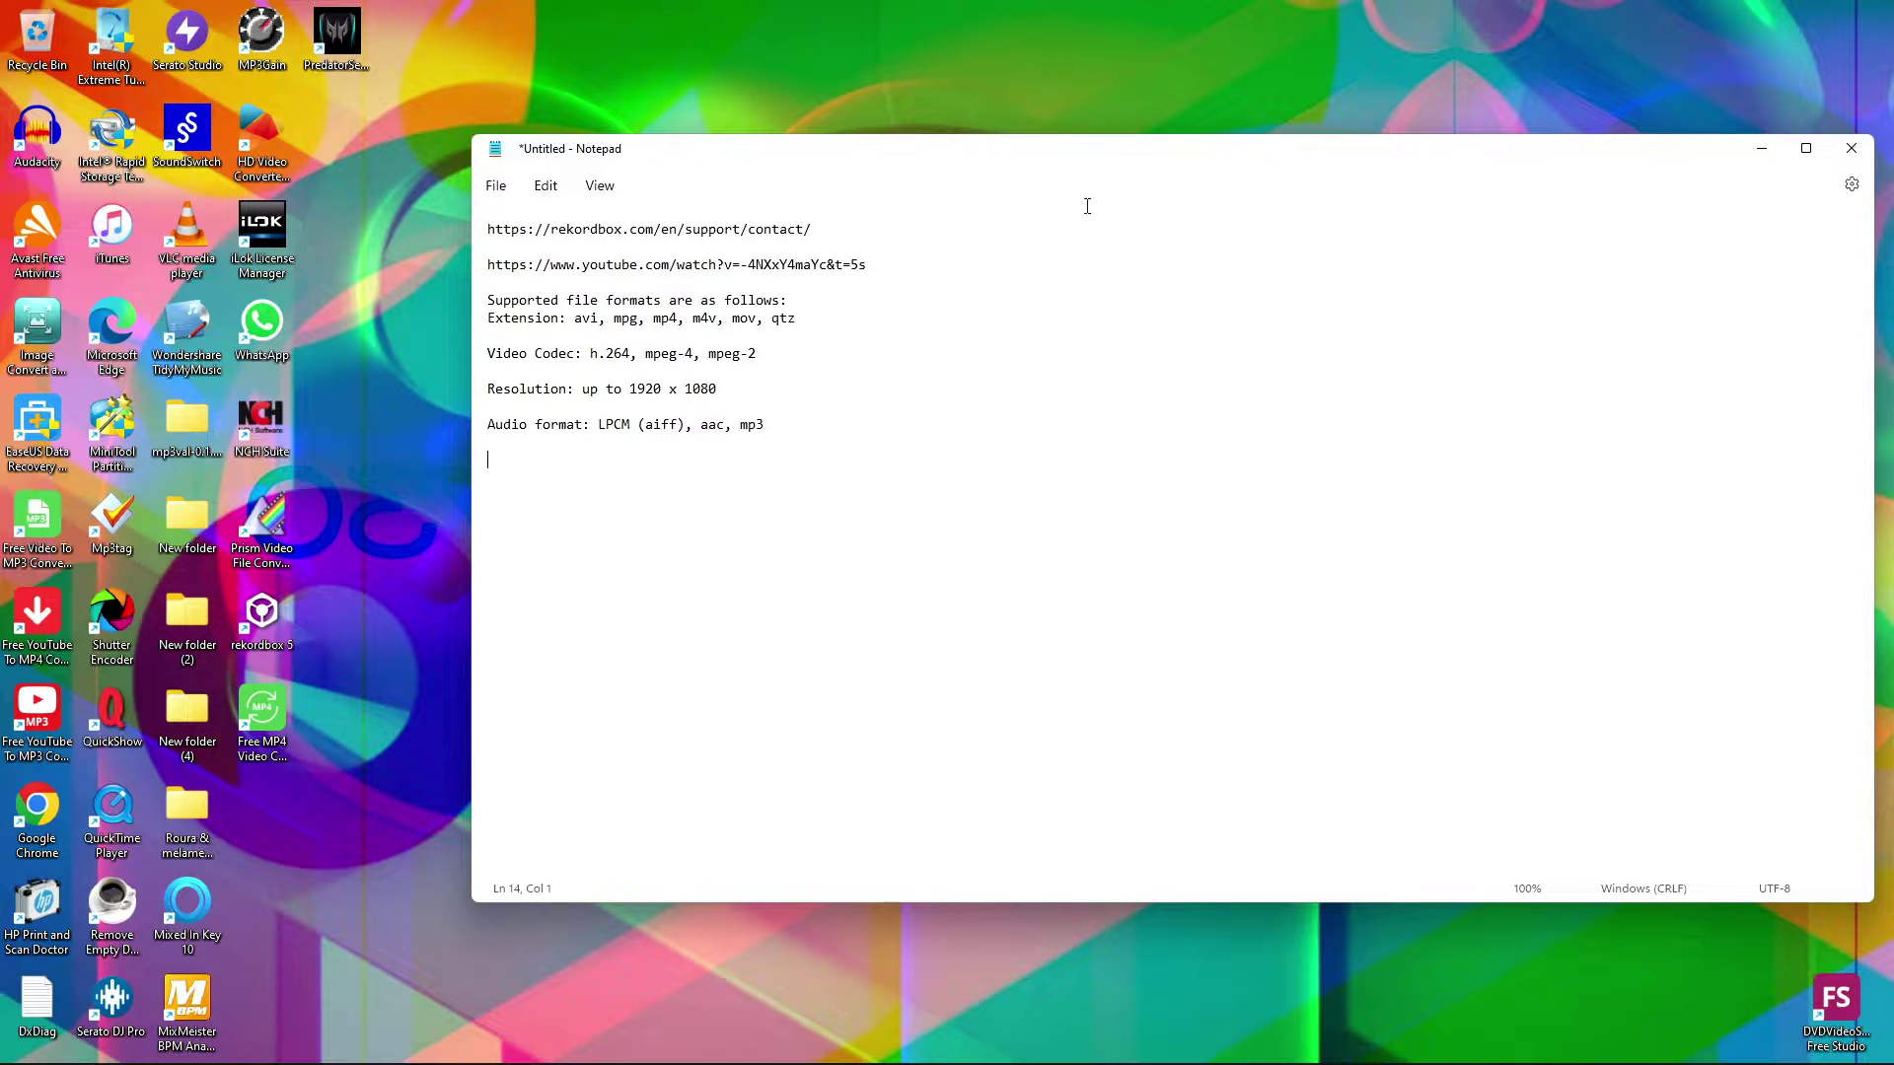
click(1763, 150)
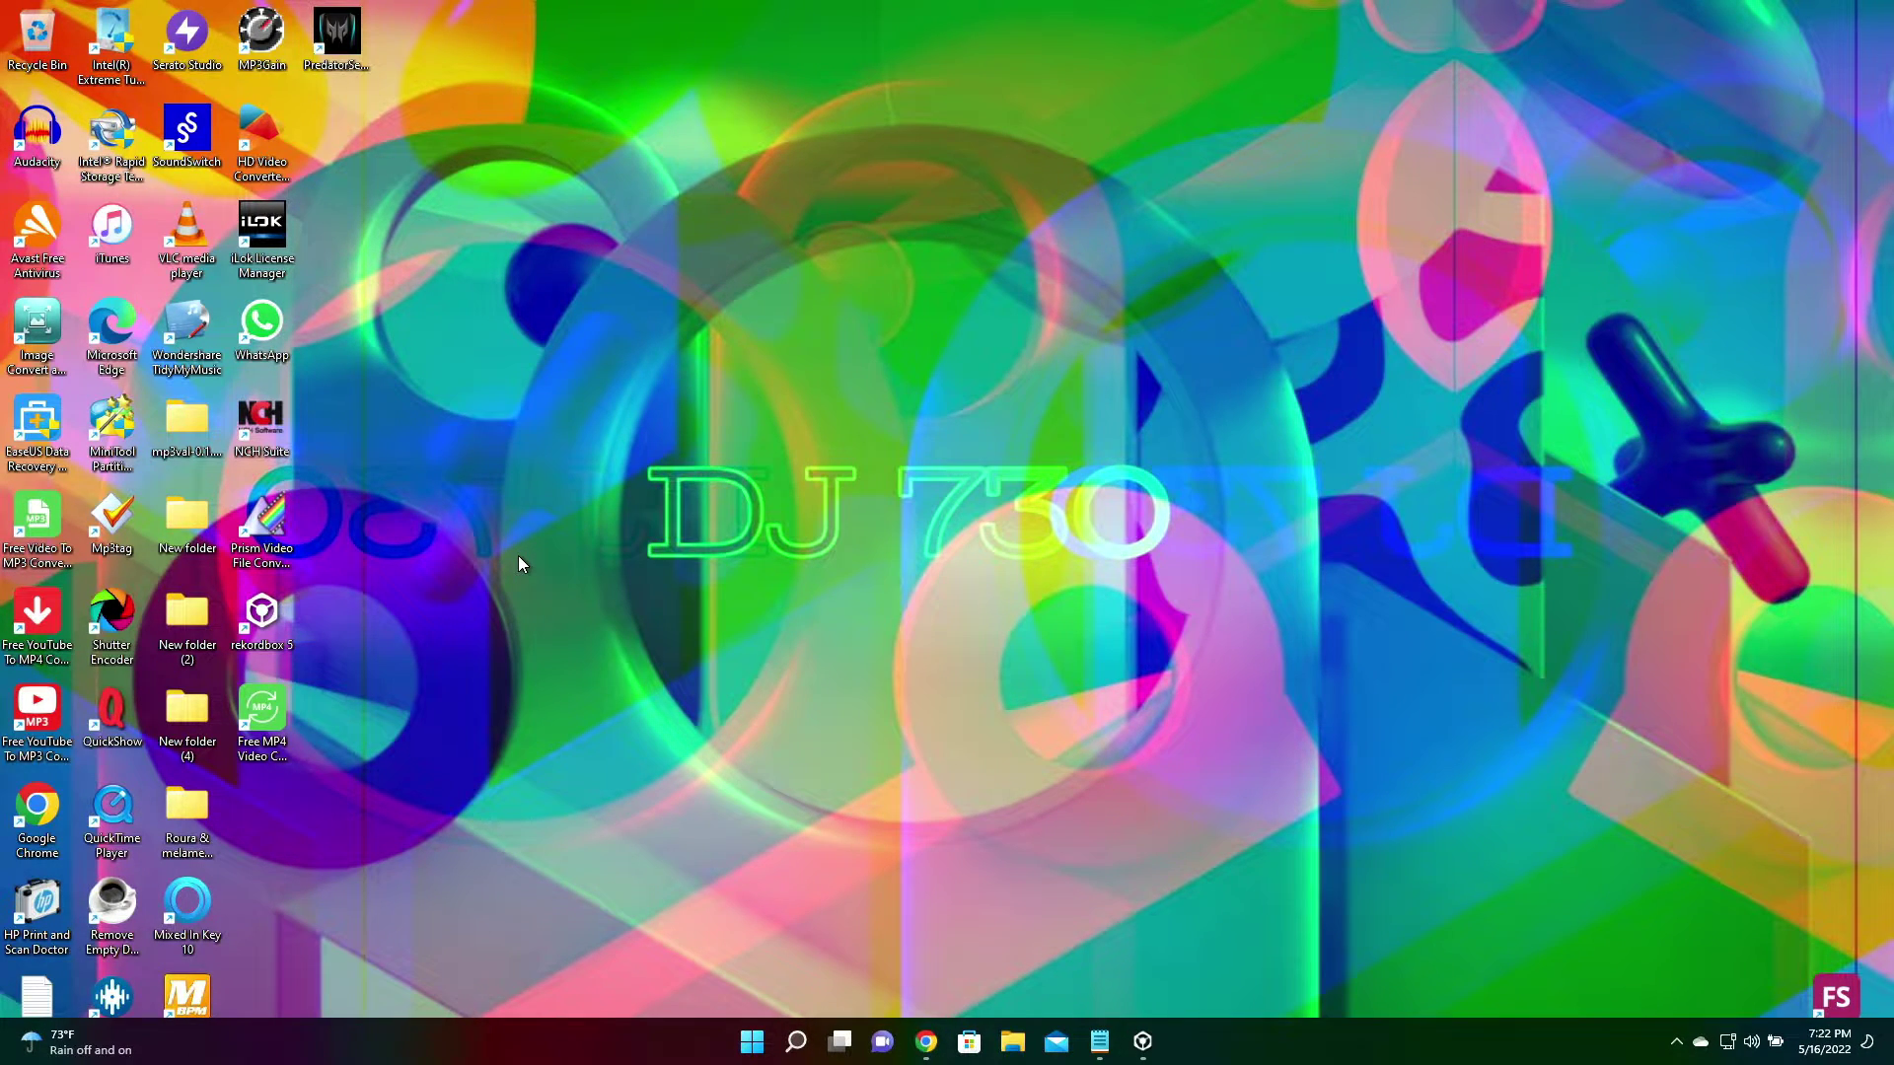
Open "03 - Musica Killa - Daddy Yankee Ft Nicky Jam" from the DOWNLOAD folder in VLC media player and pause its playback
double_click(181, 235)
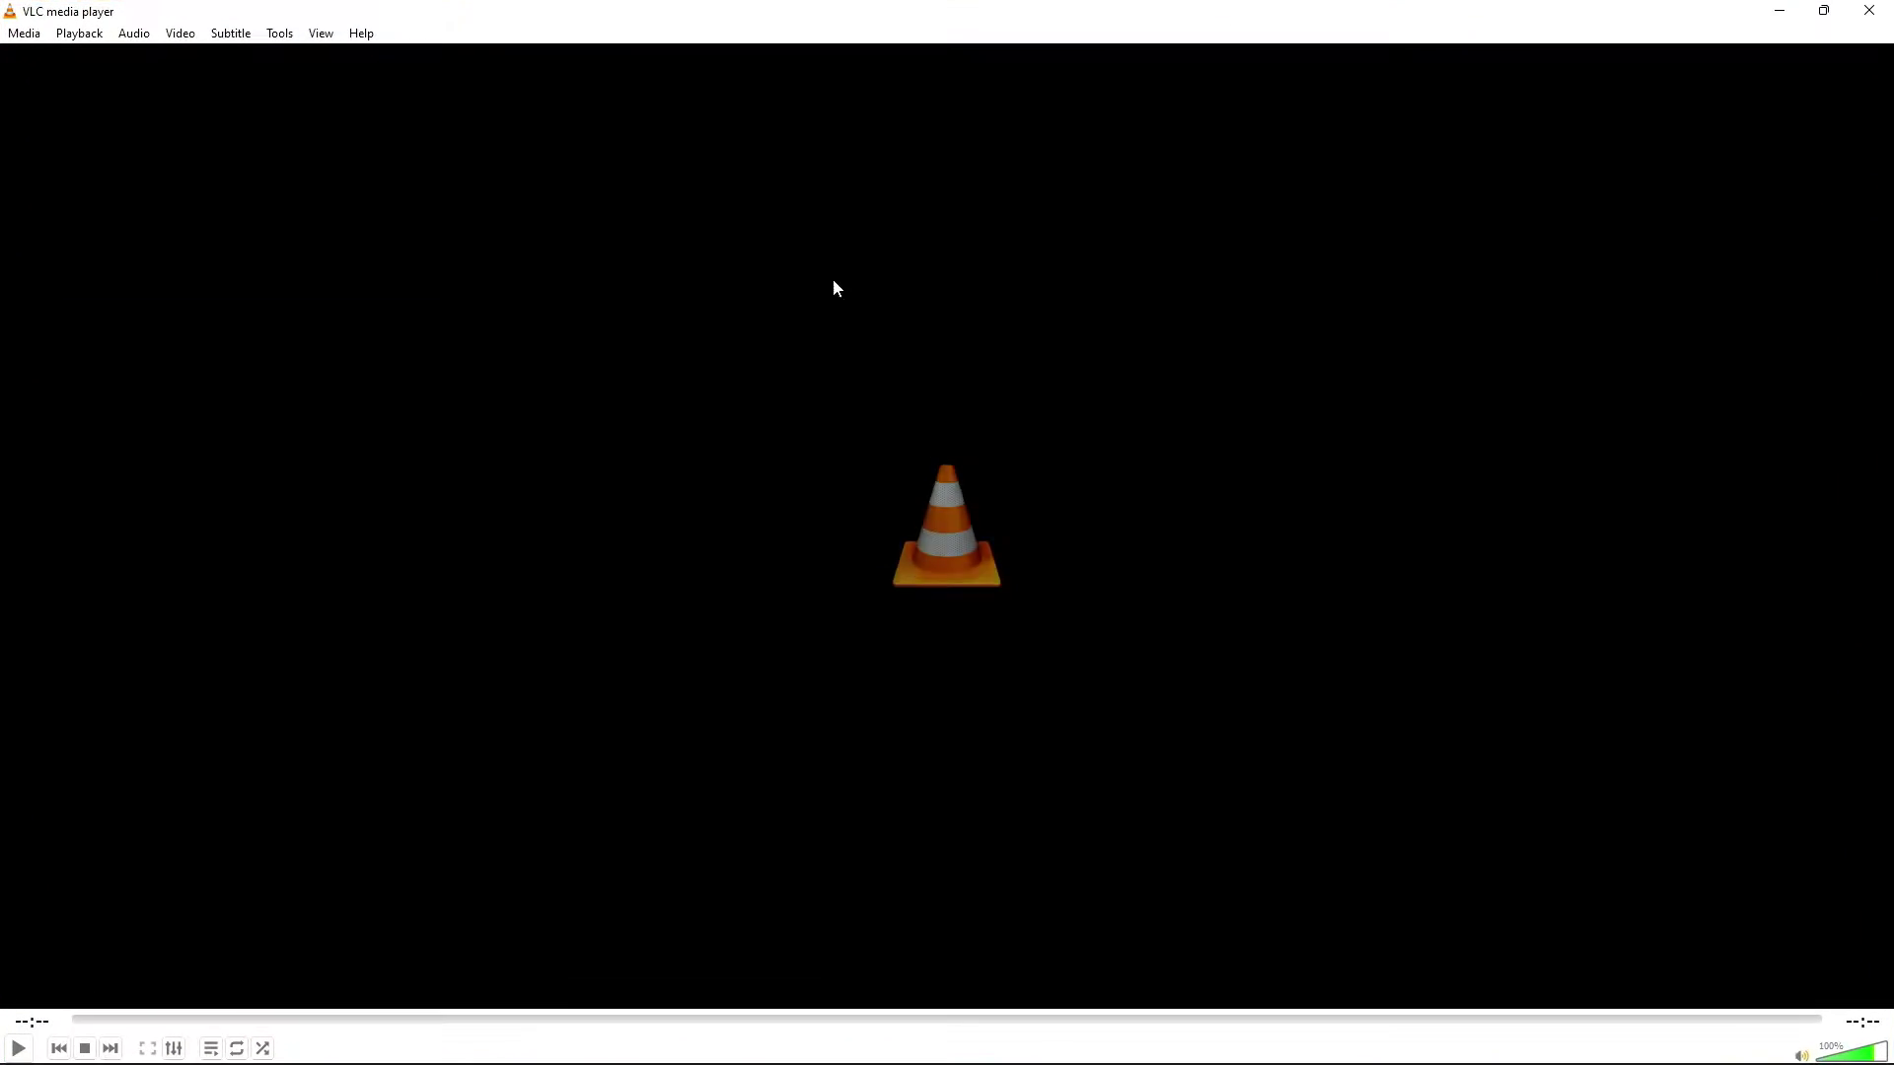
click(20, 33)
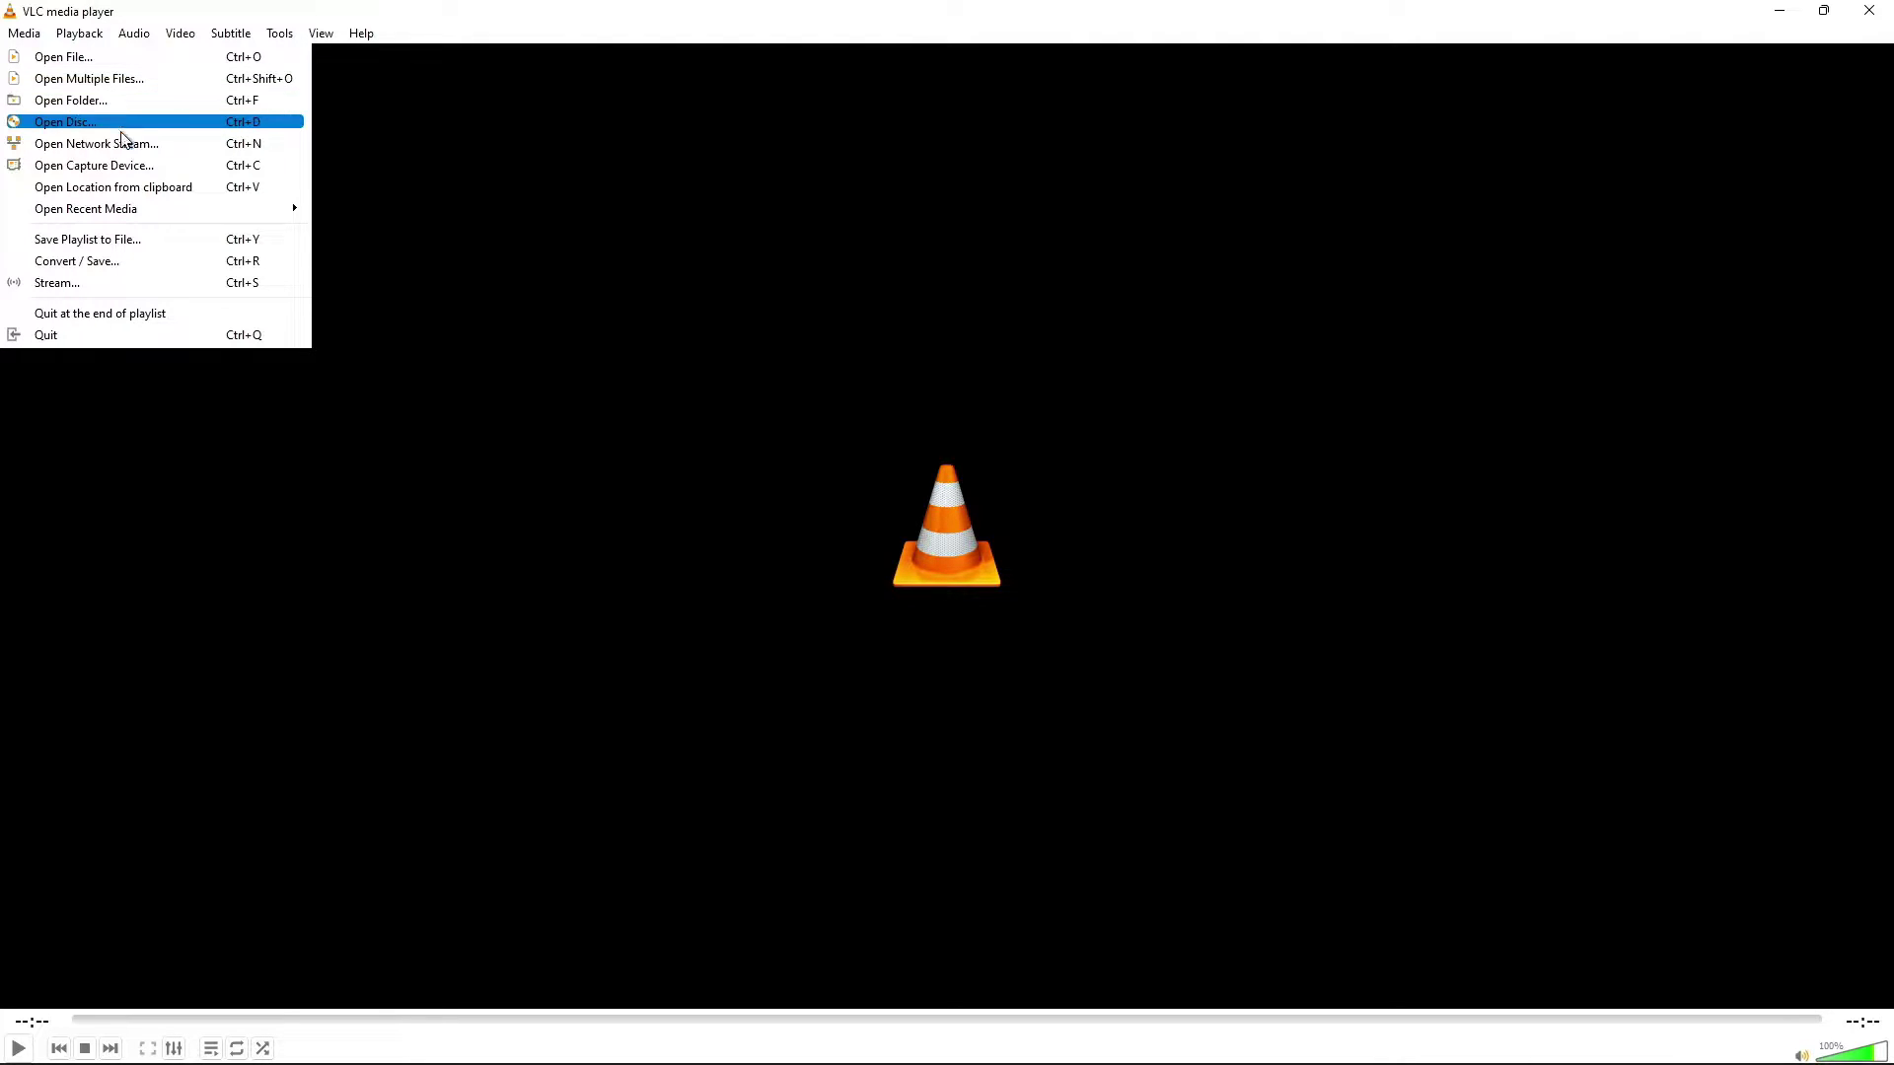
click(116, 55)
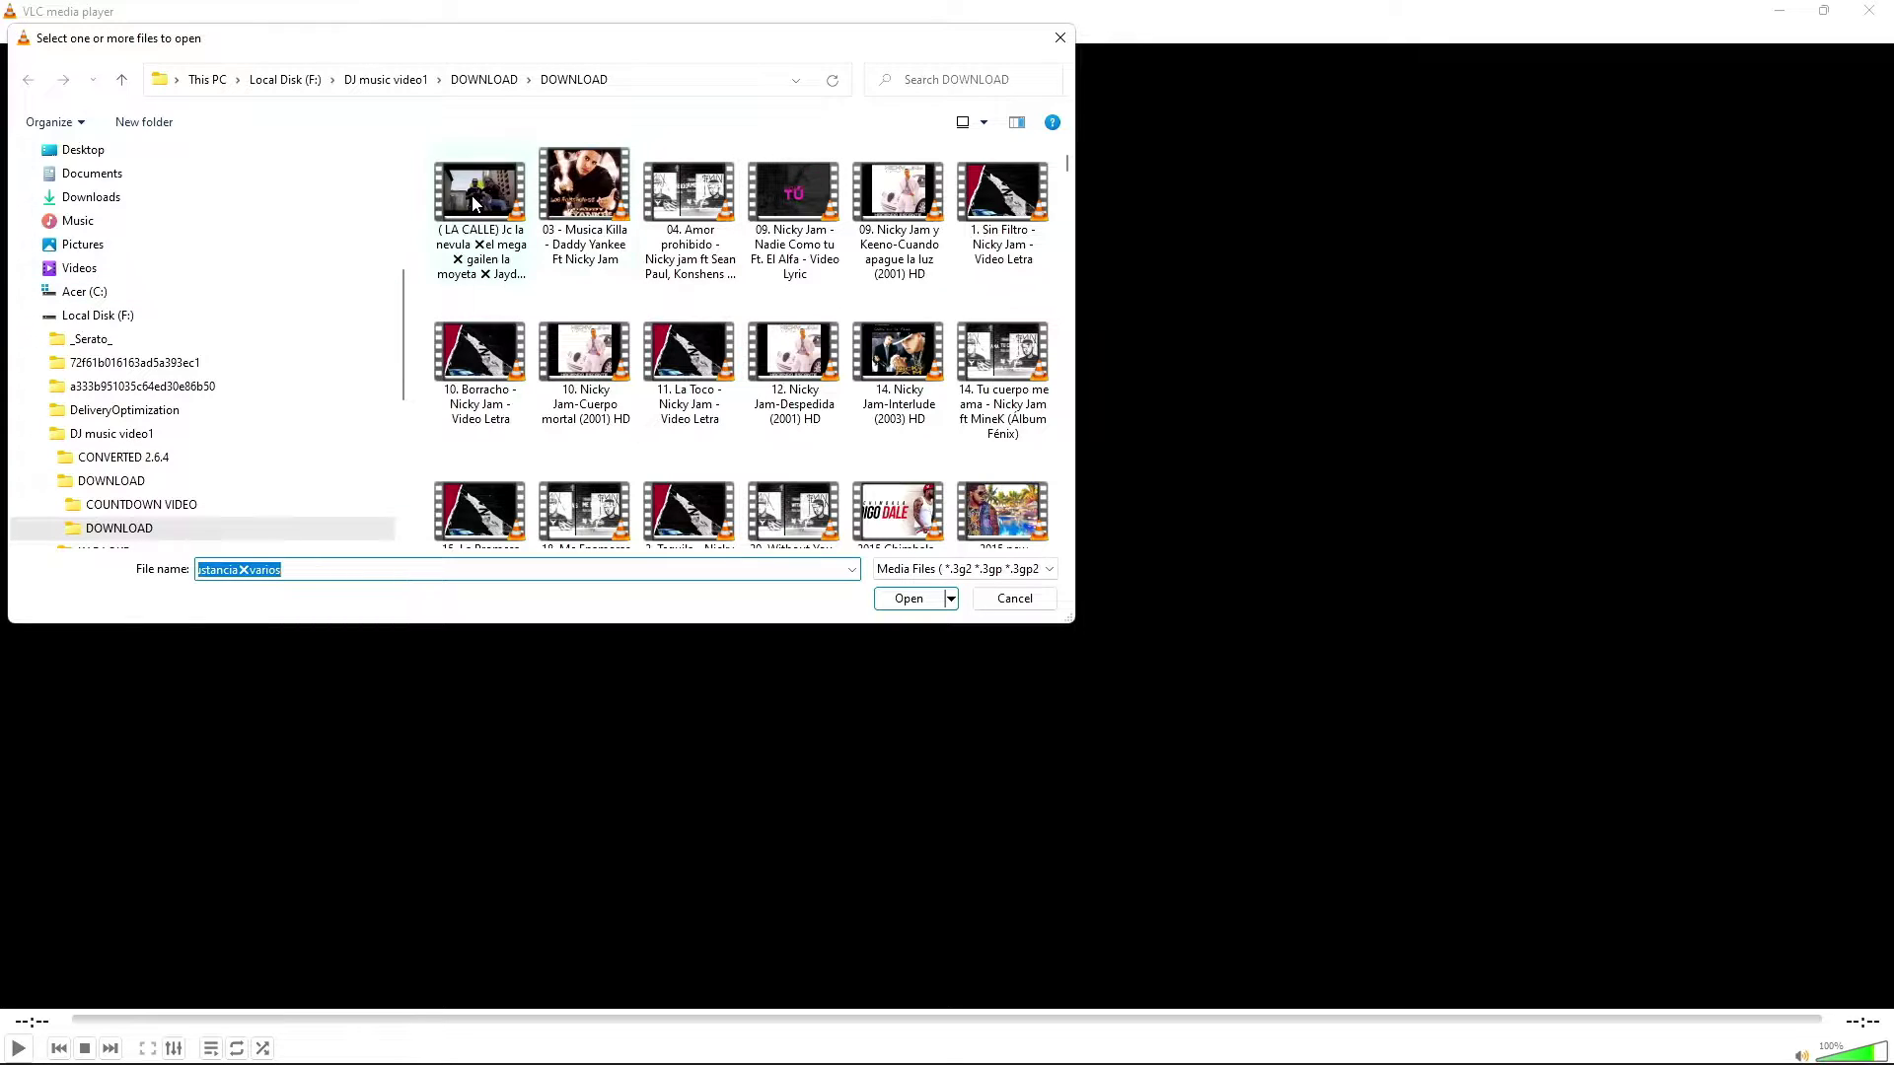
click(580, 212)
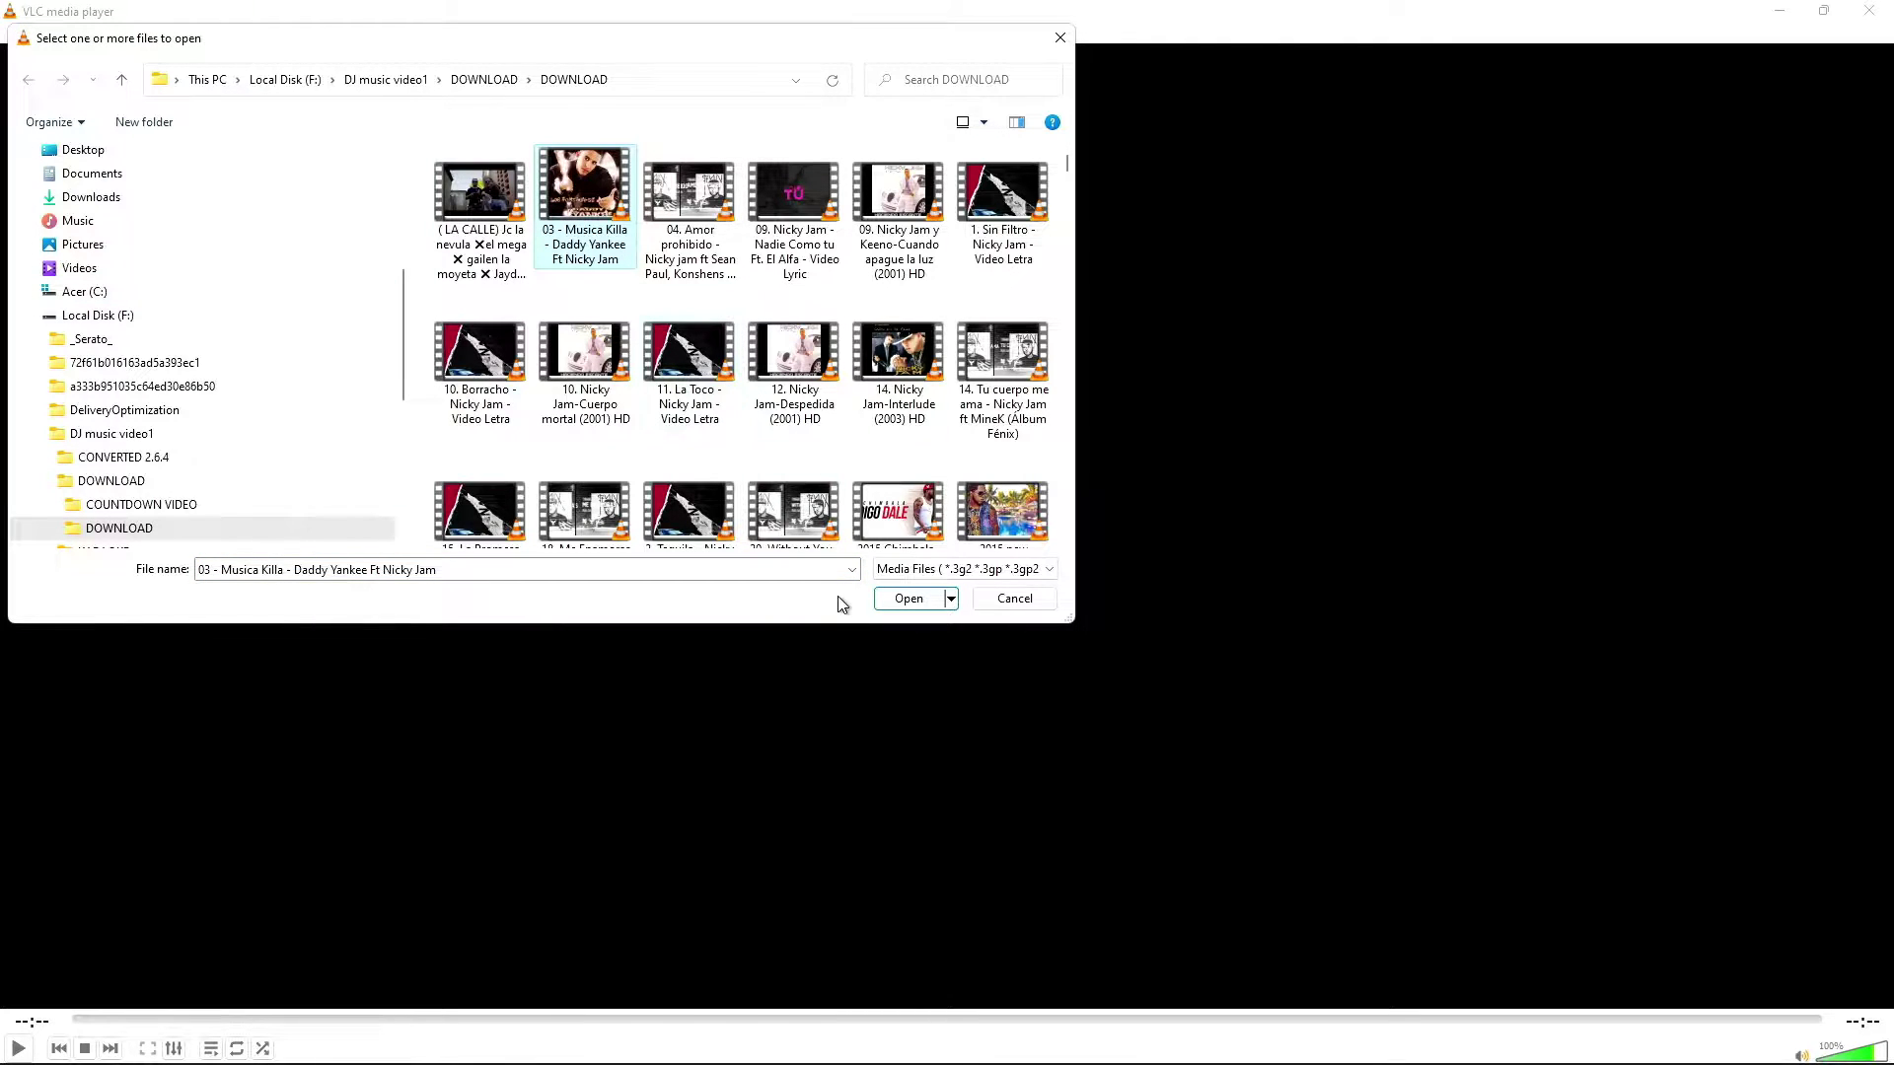
click(885, 599)
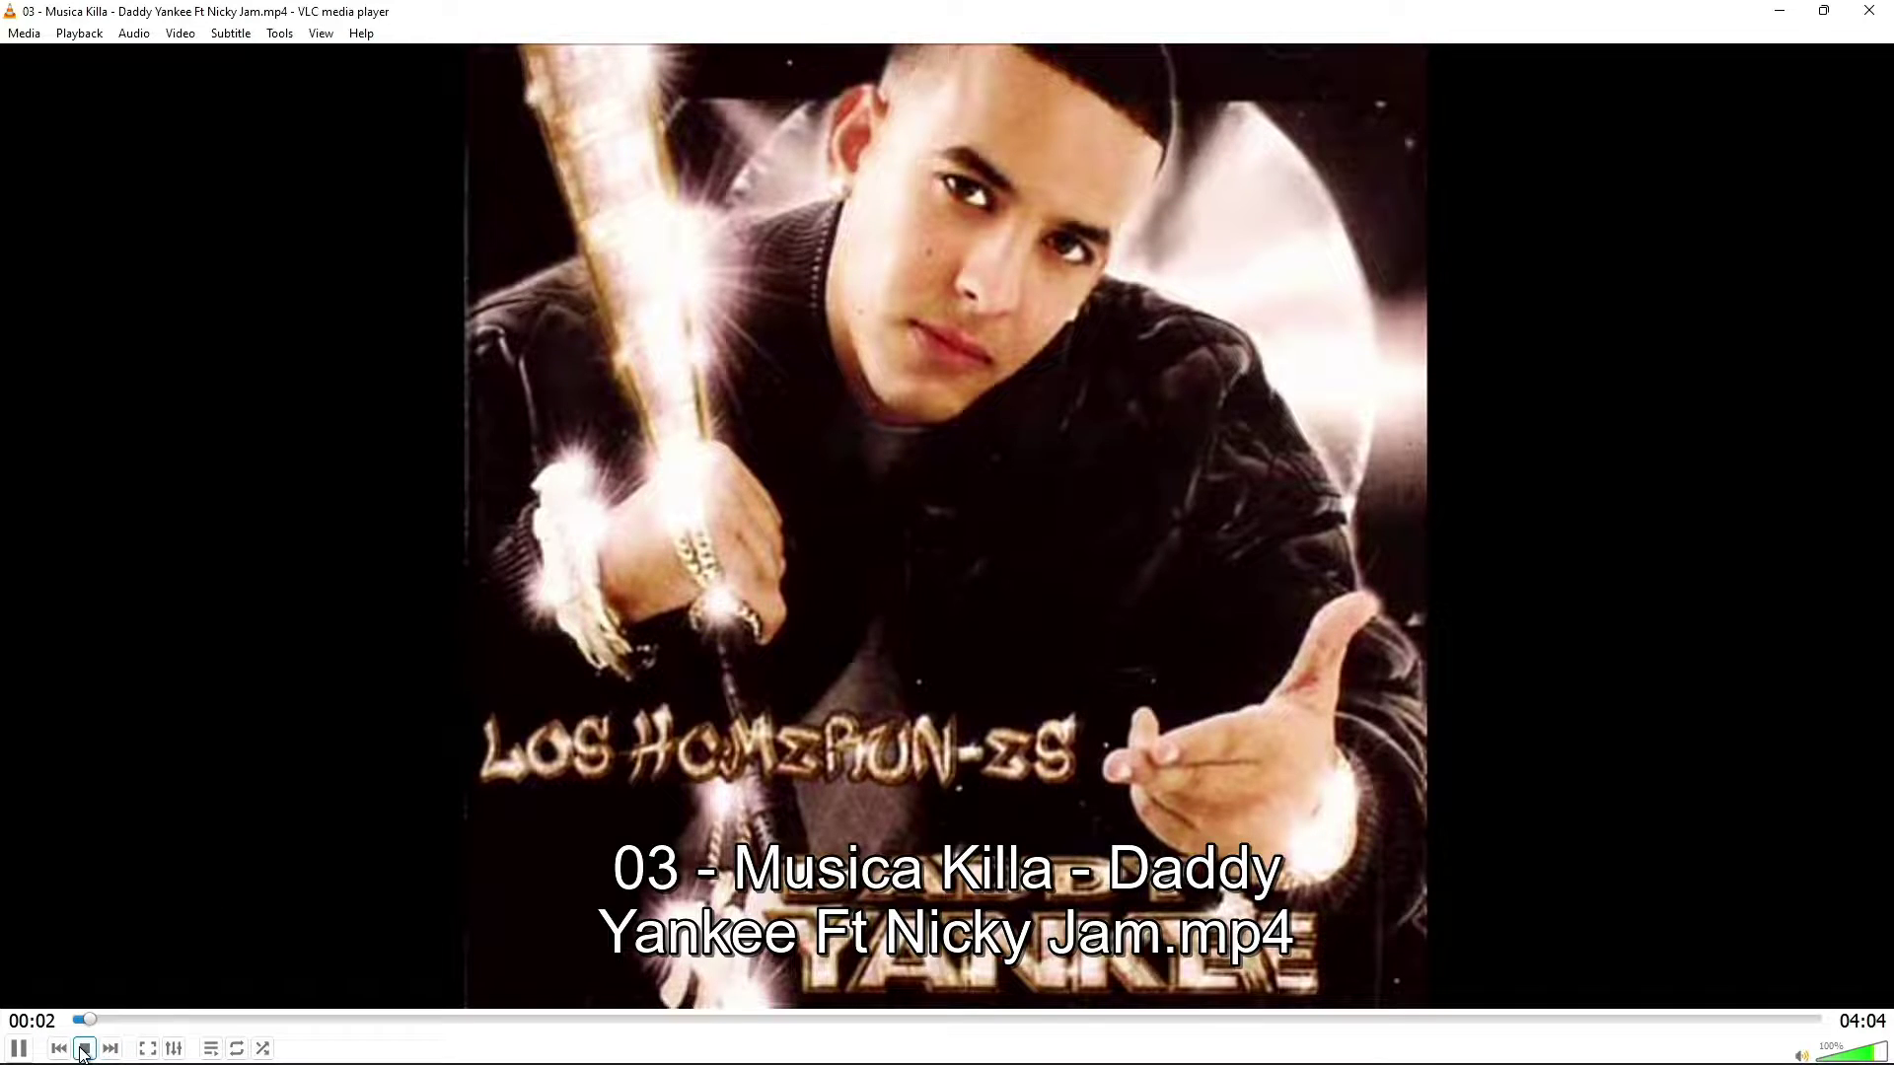
click(18, 1048)
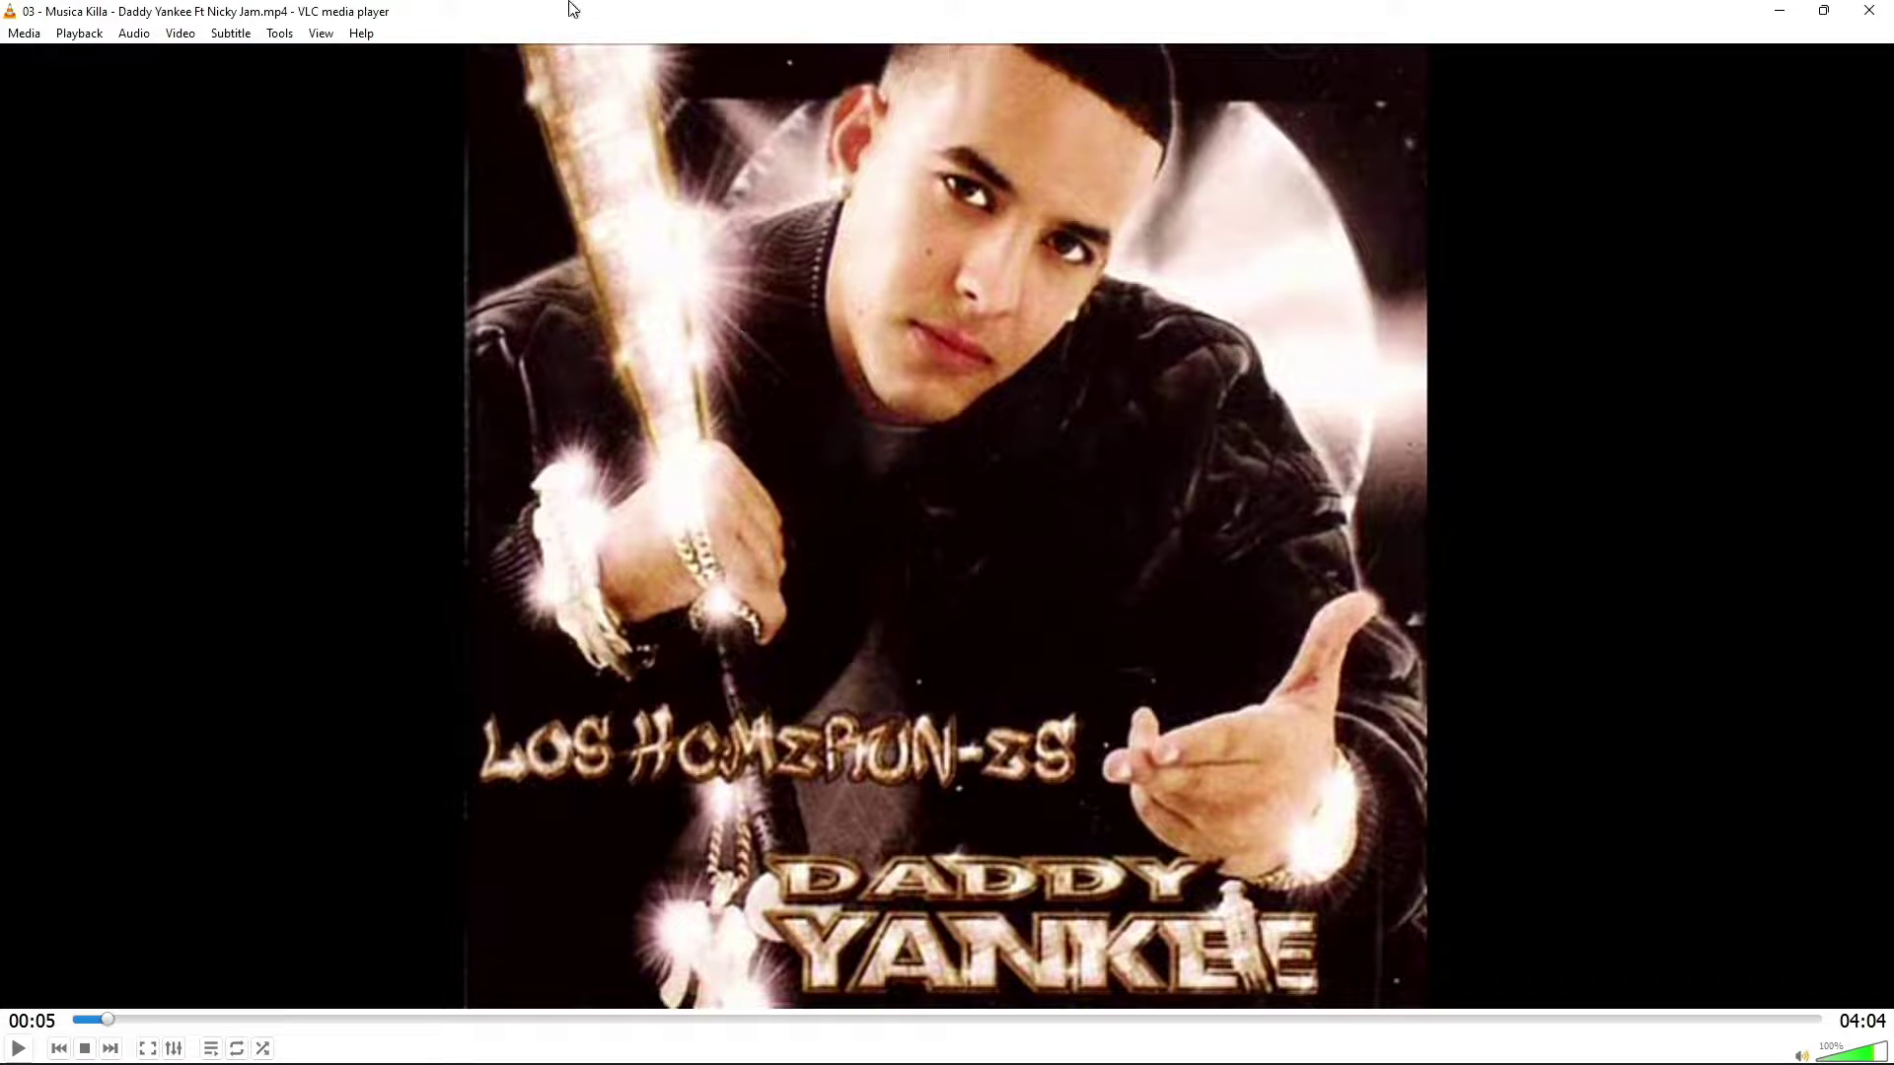
Examine the opened video's codec information for its video codec, resolution and audio format, and close VLC
click(278, 34)
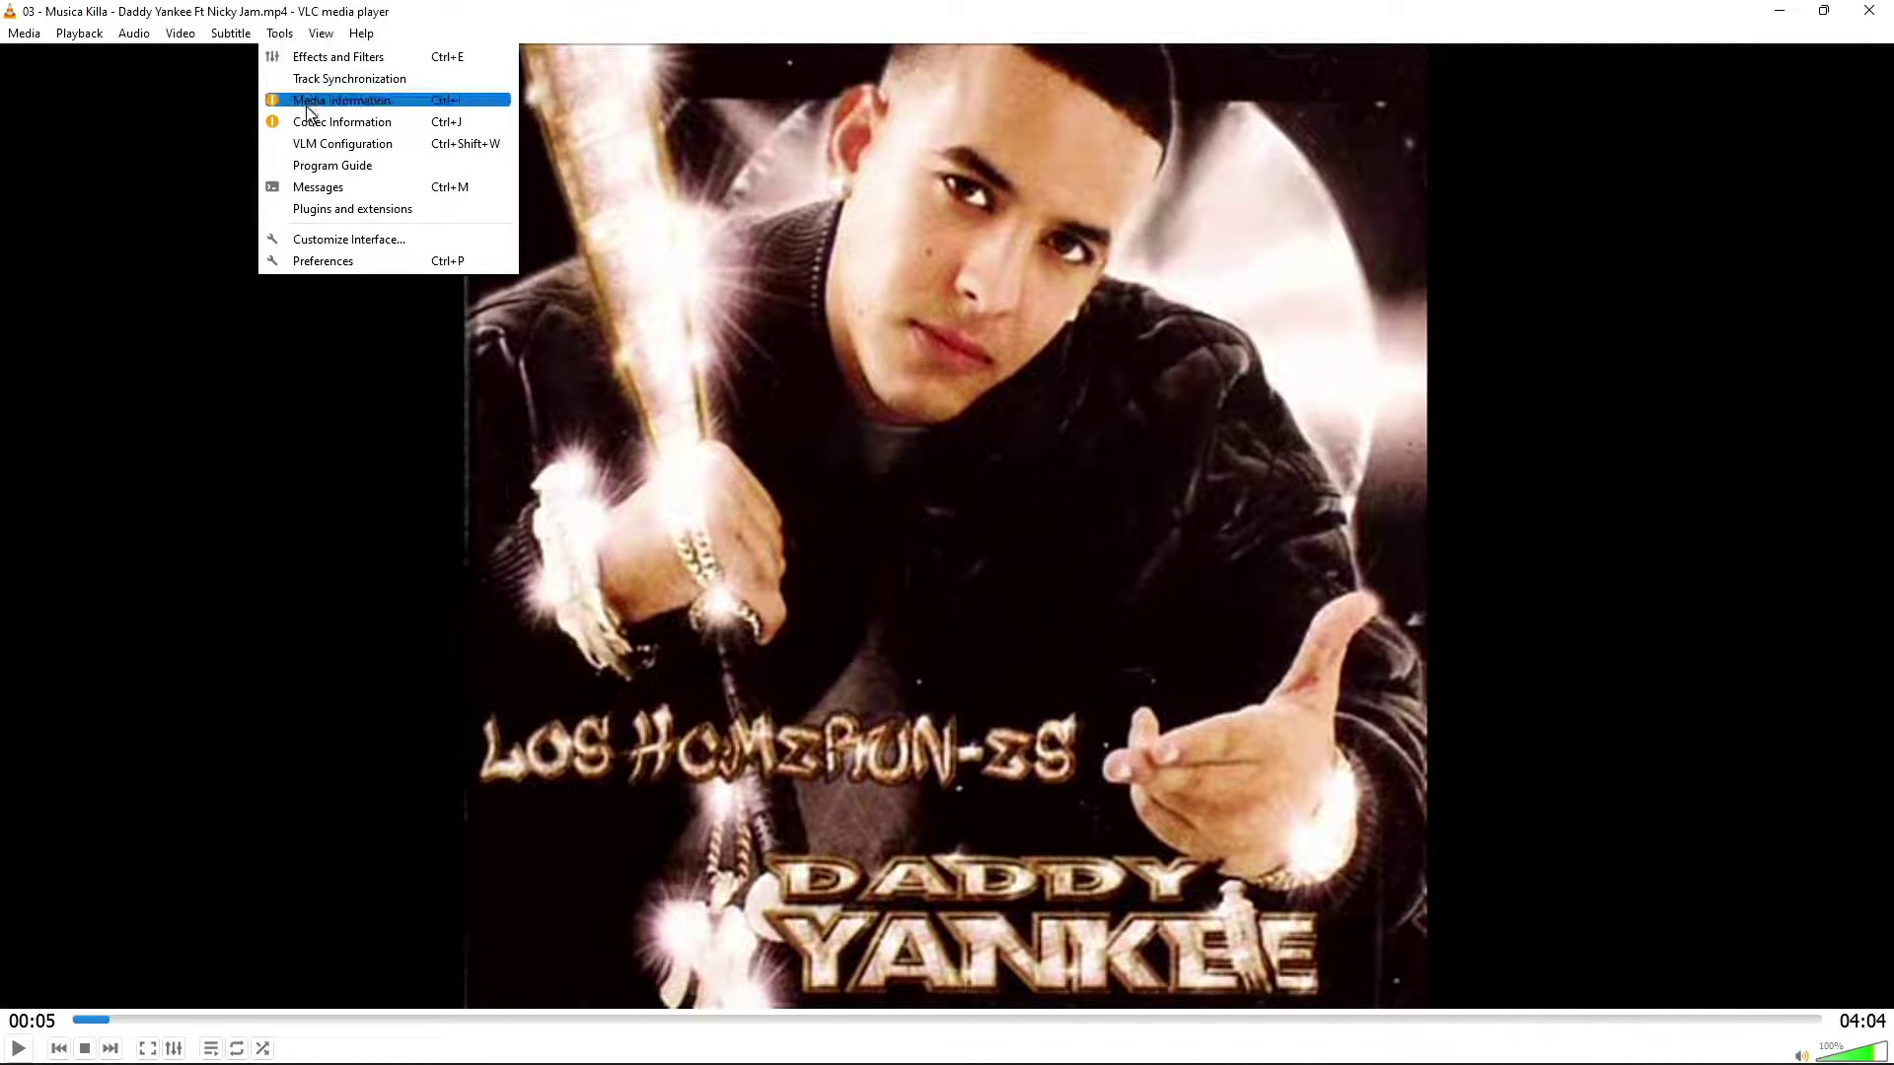
click(372, 125)
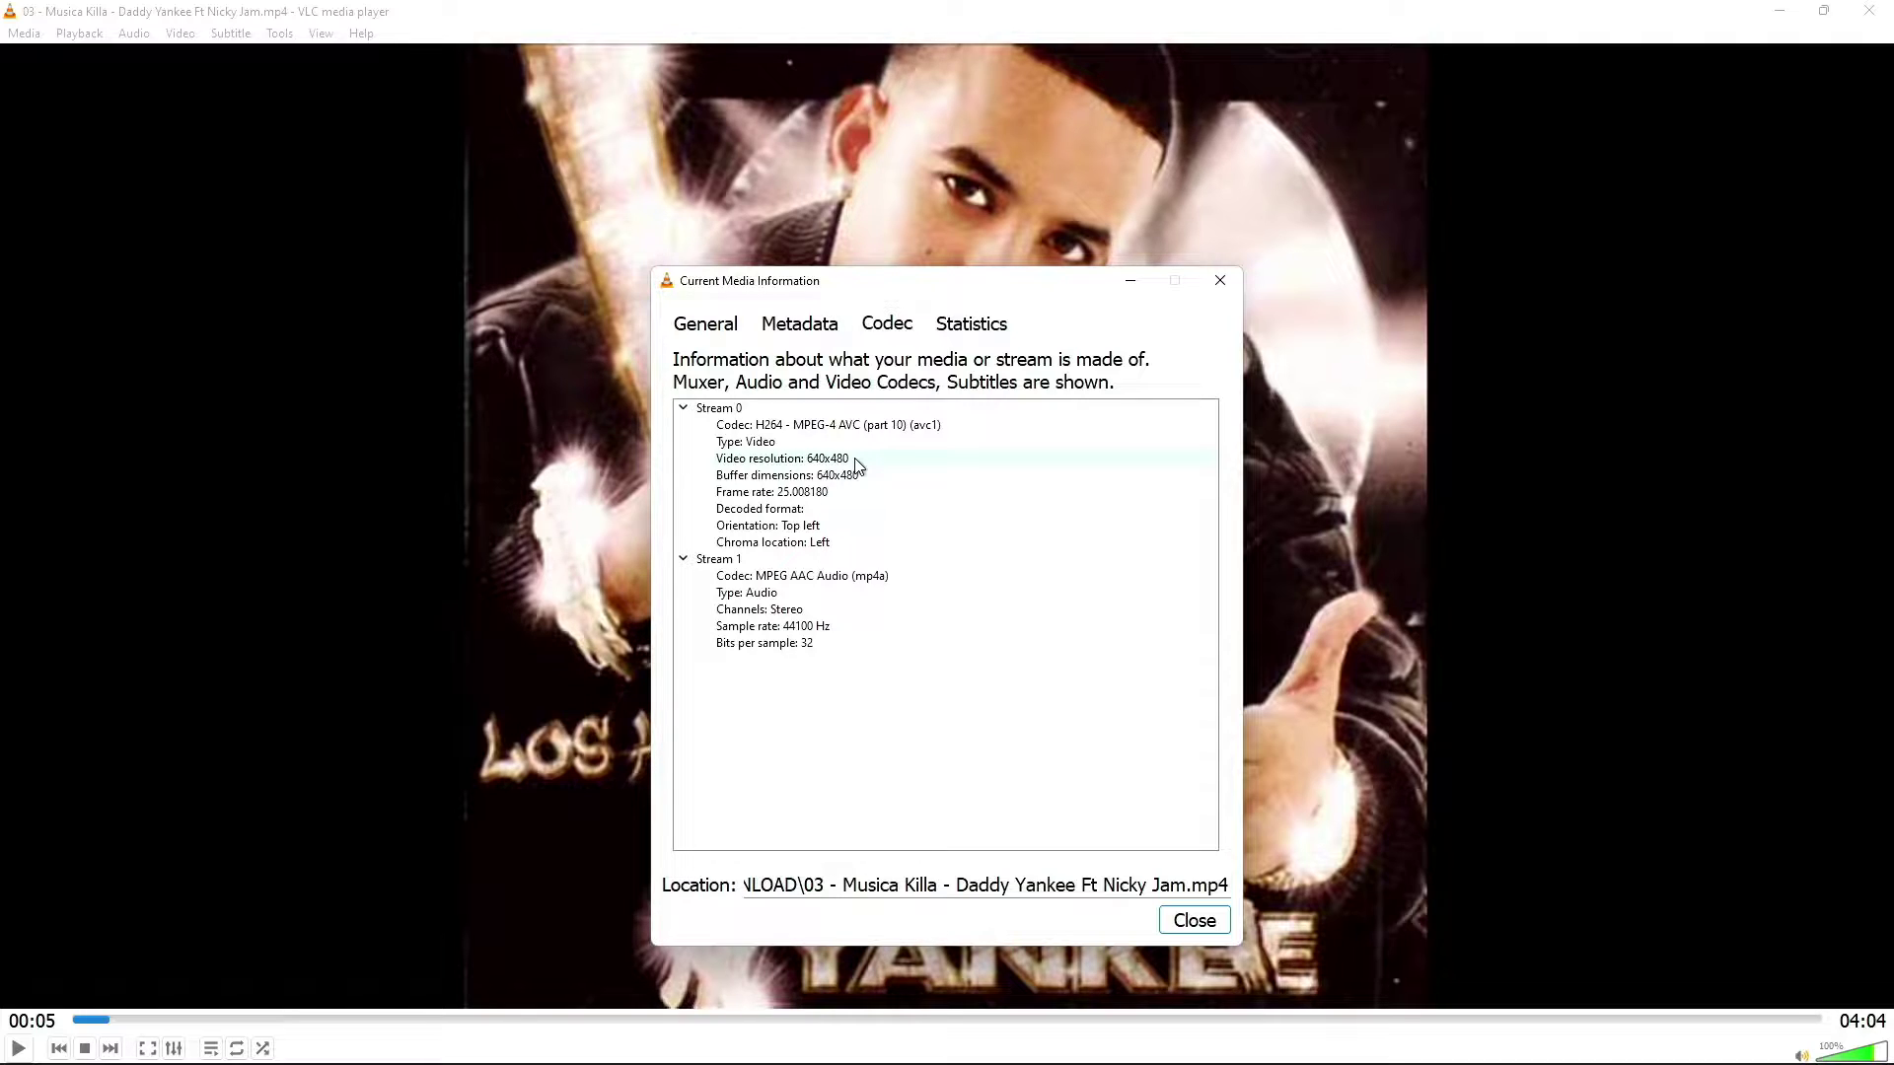
click(1215, 287)
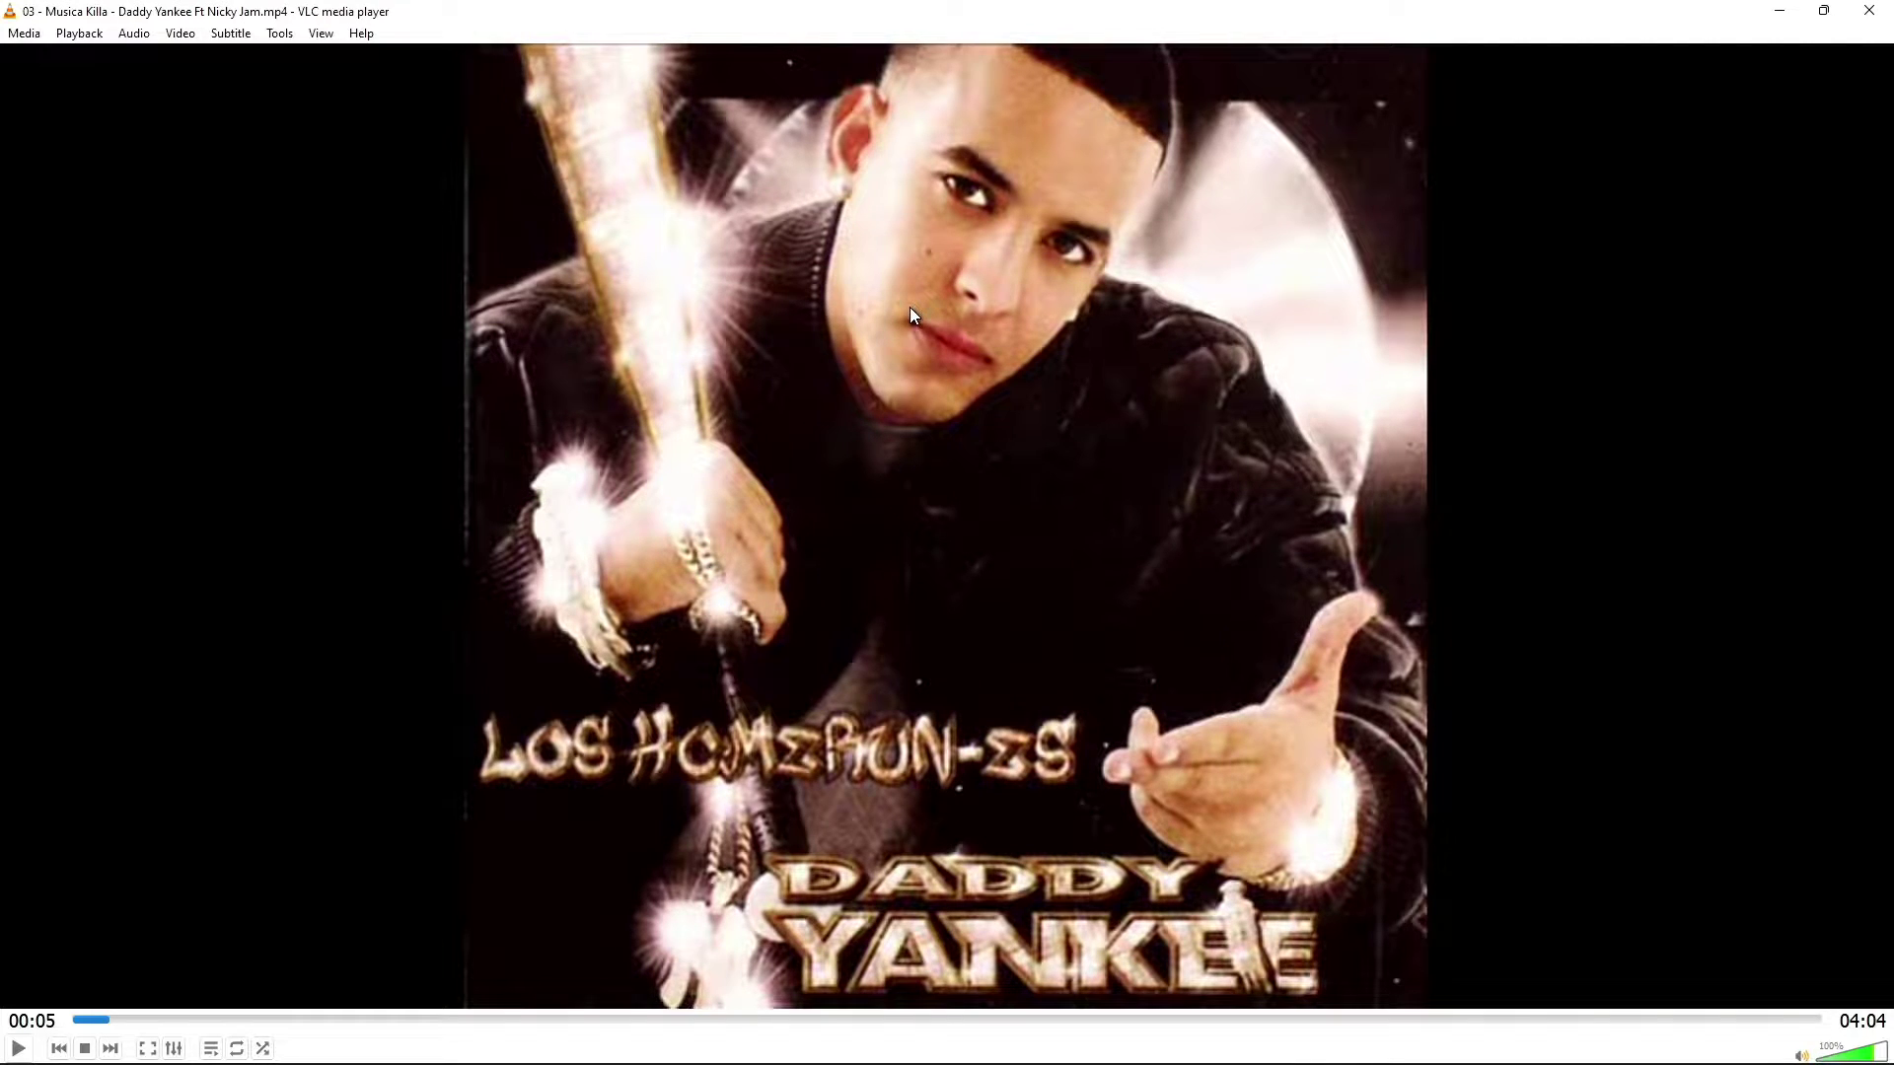
click(1867, 14)
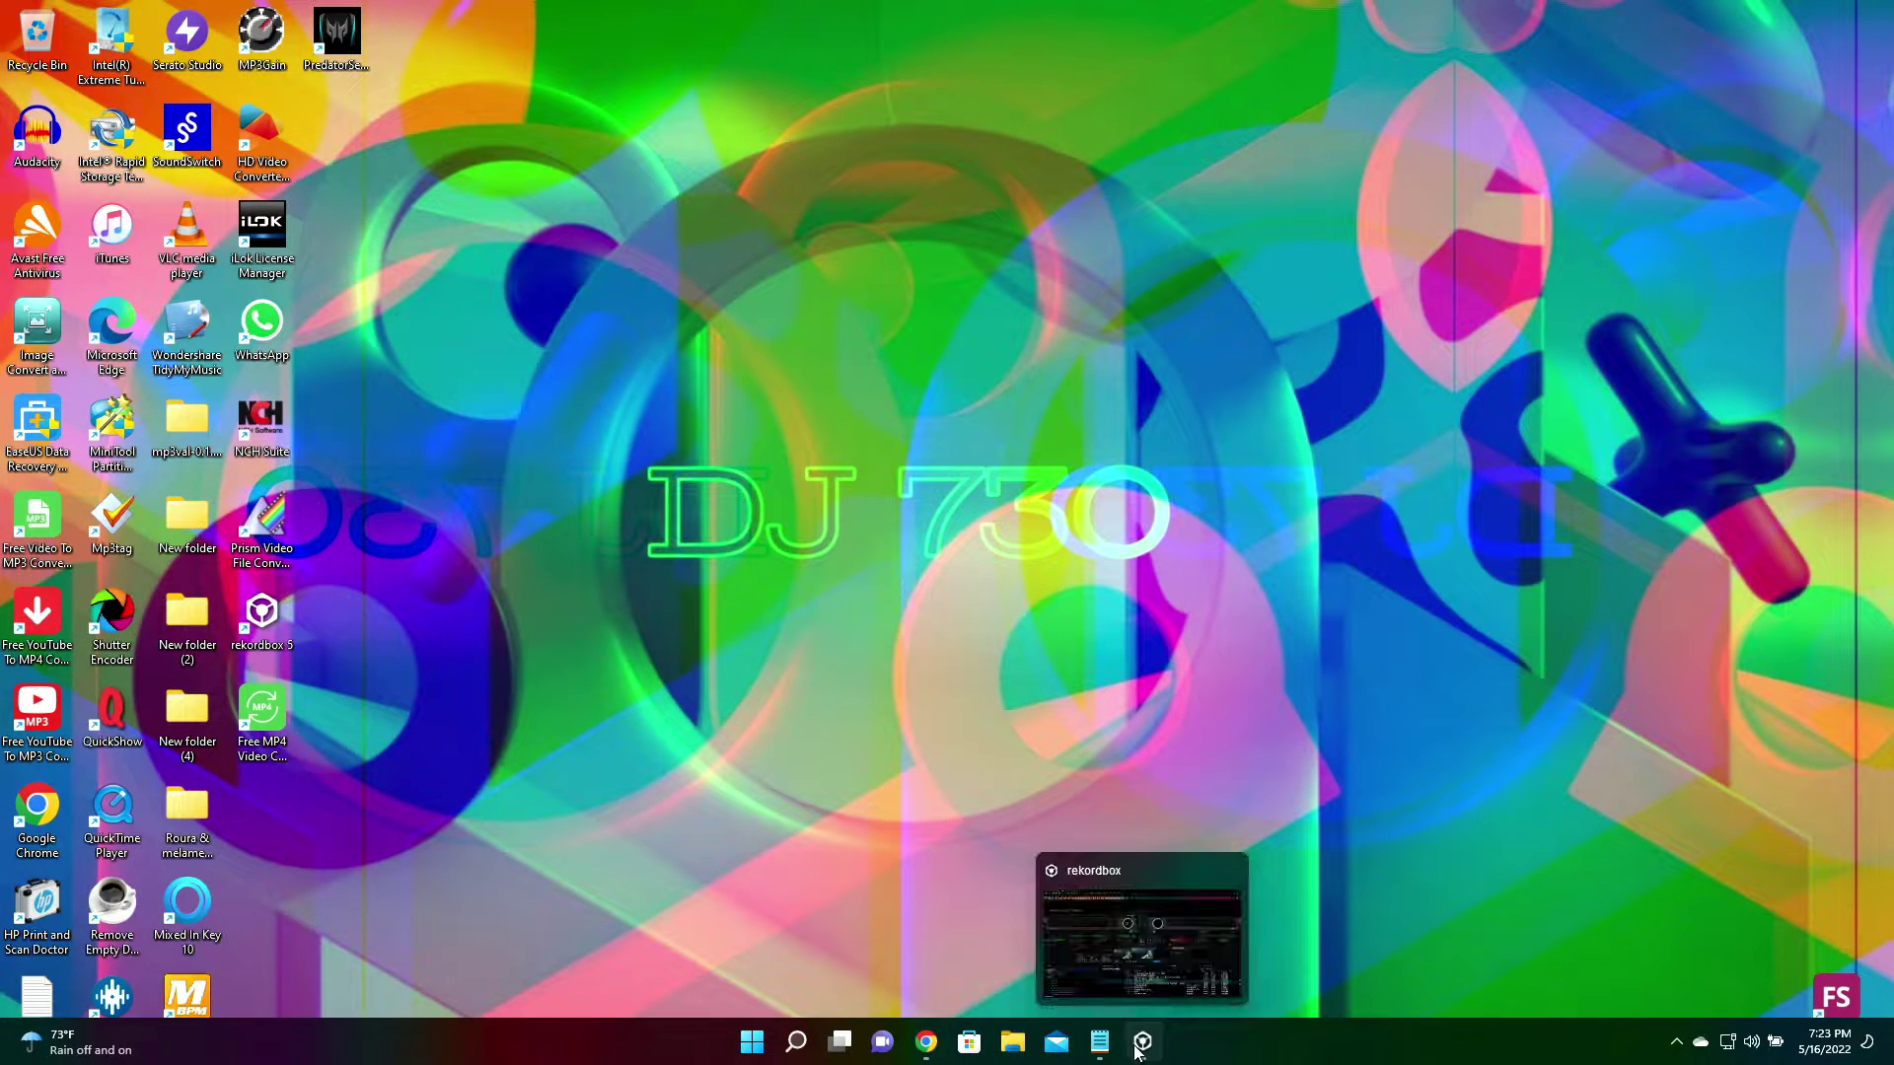
Switch to rekordbox and preview the El Alfa "Gogo Dance" video at several positions along the deck 1 waveform
click(1139, 1043)
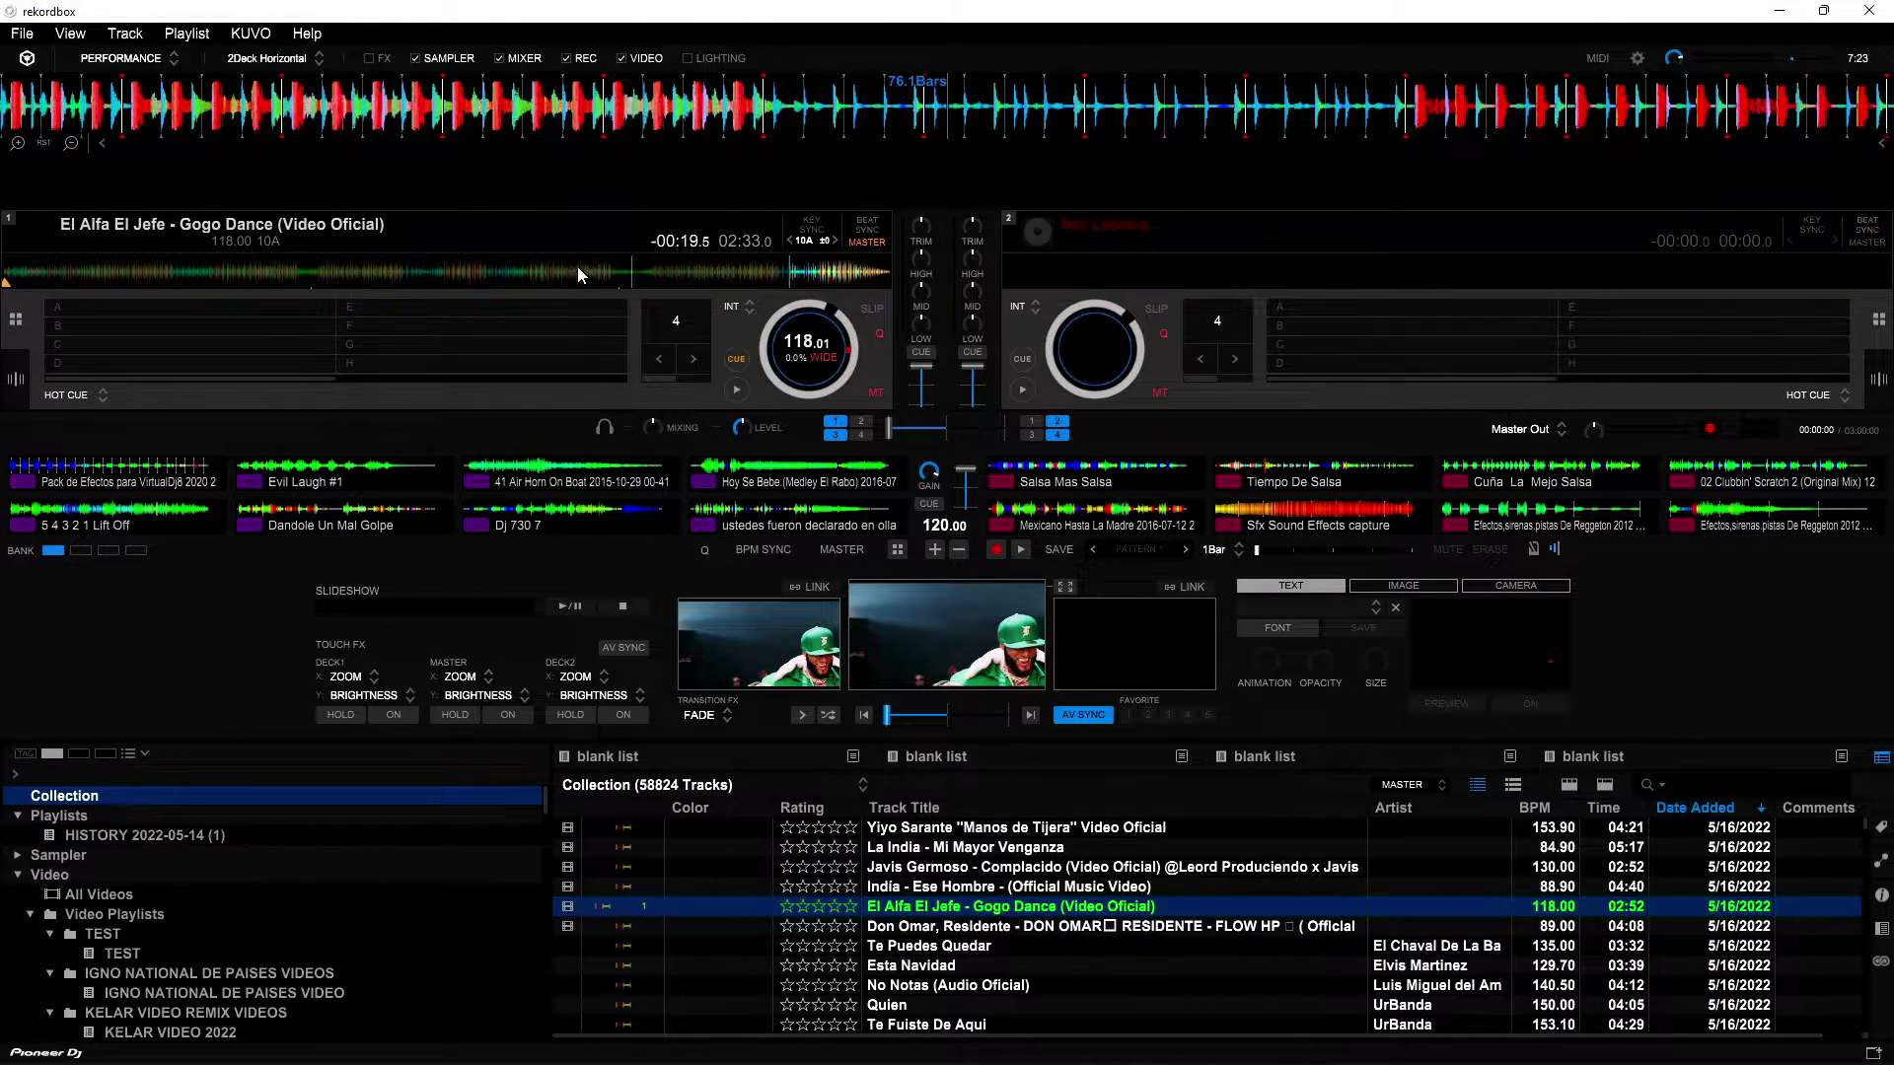
click(535, 269)
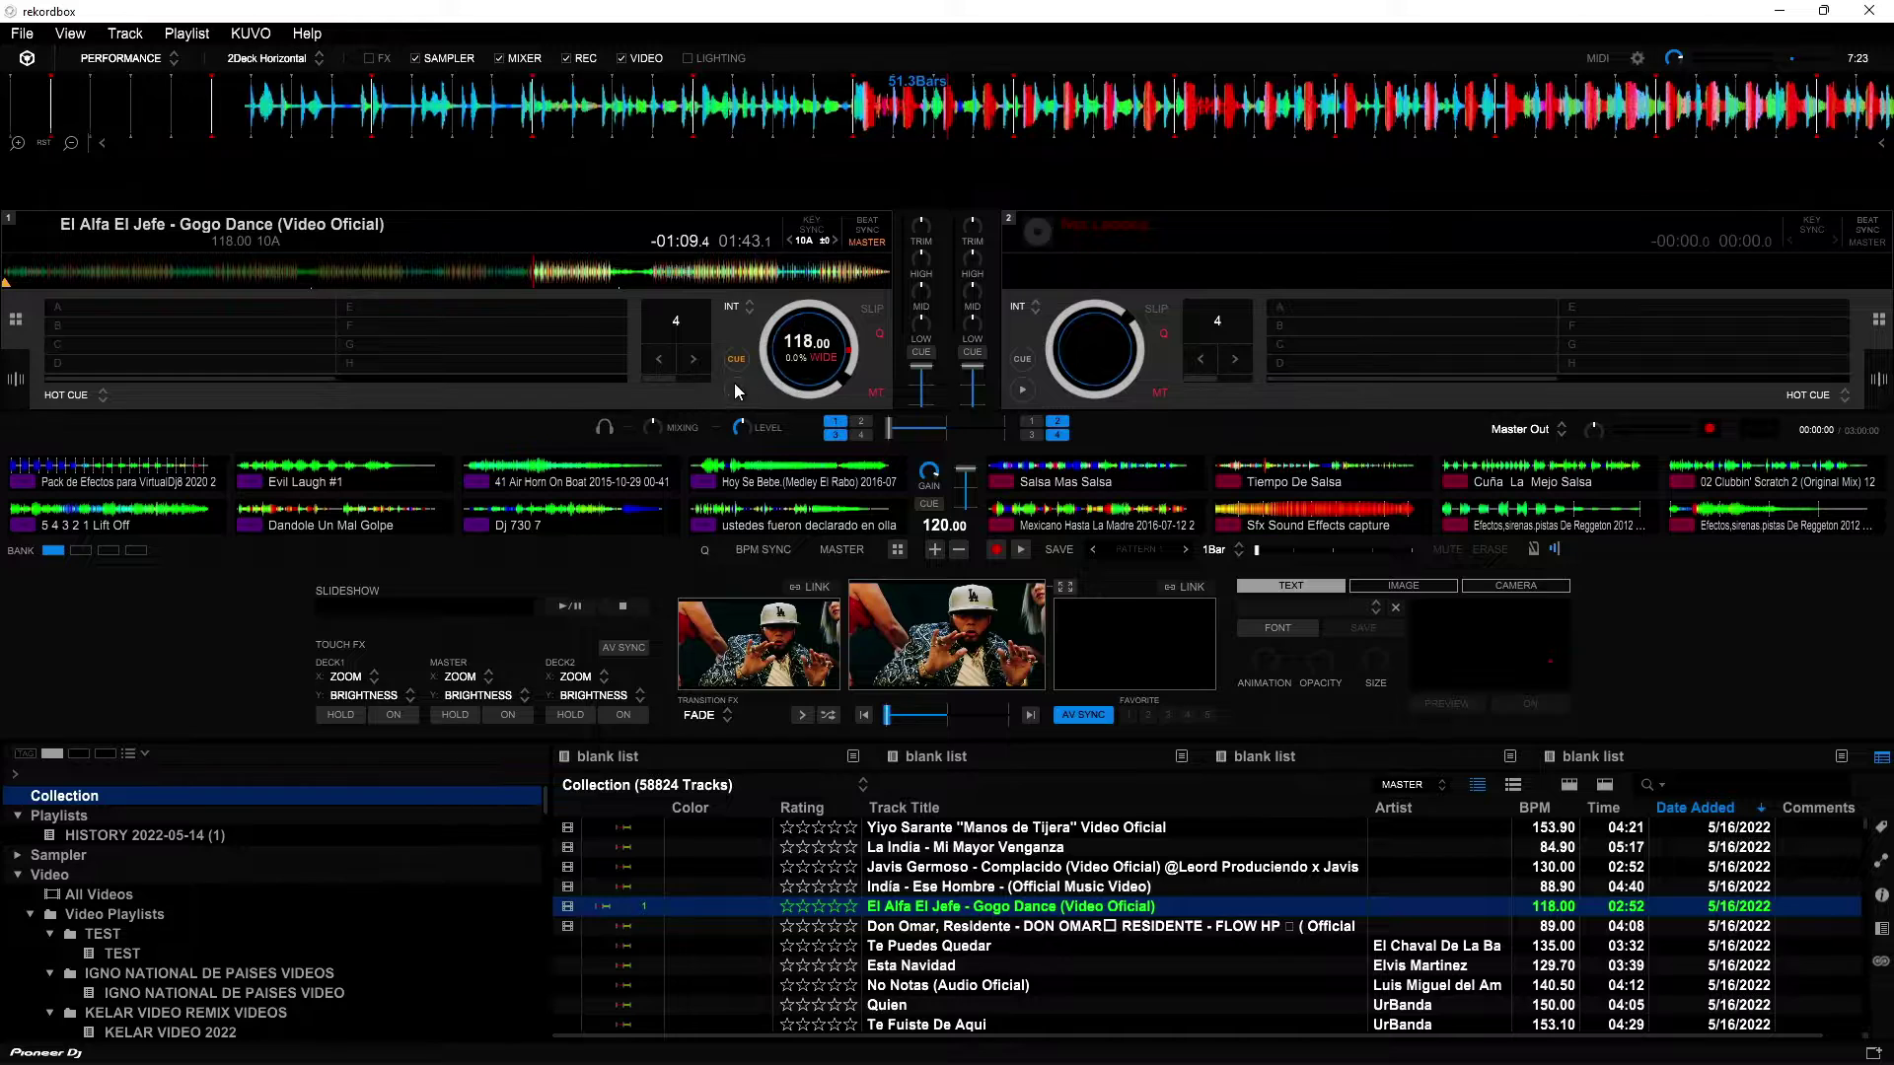
click(368, 268)
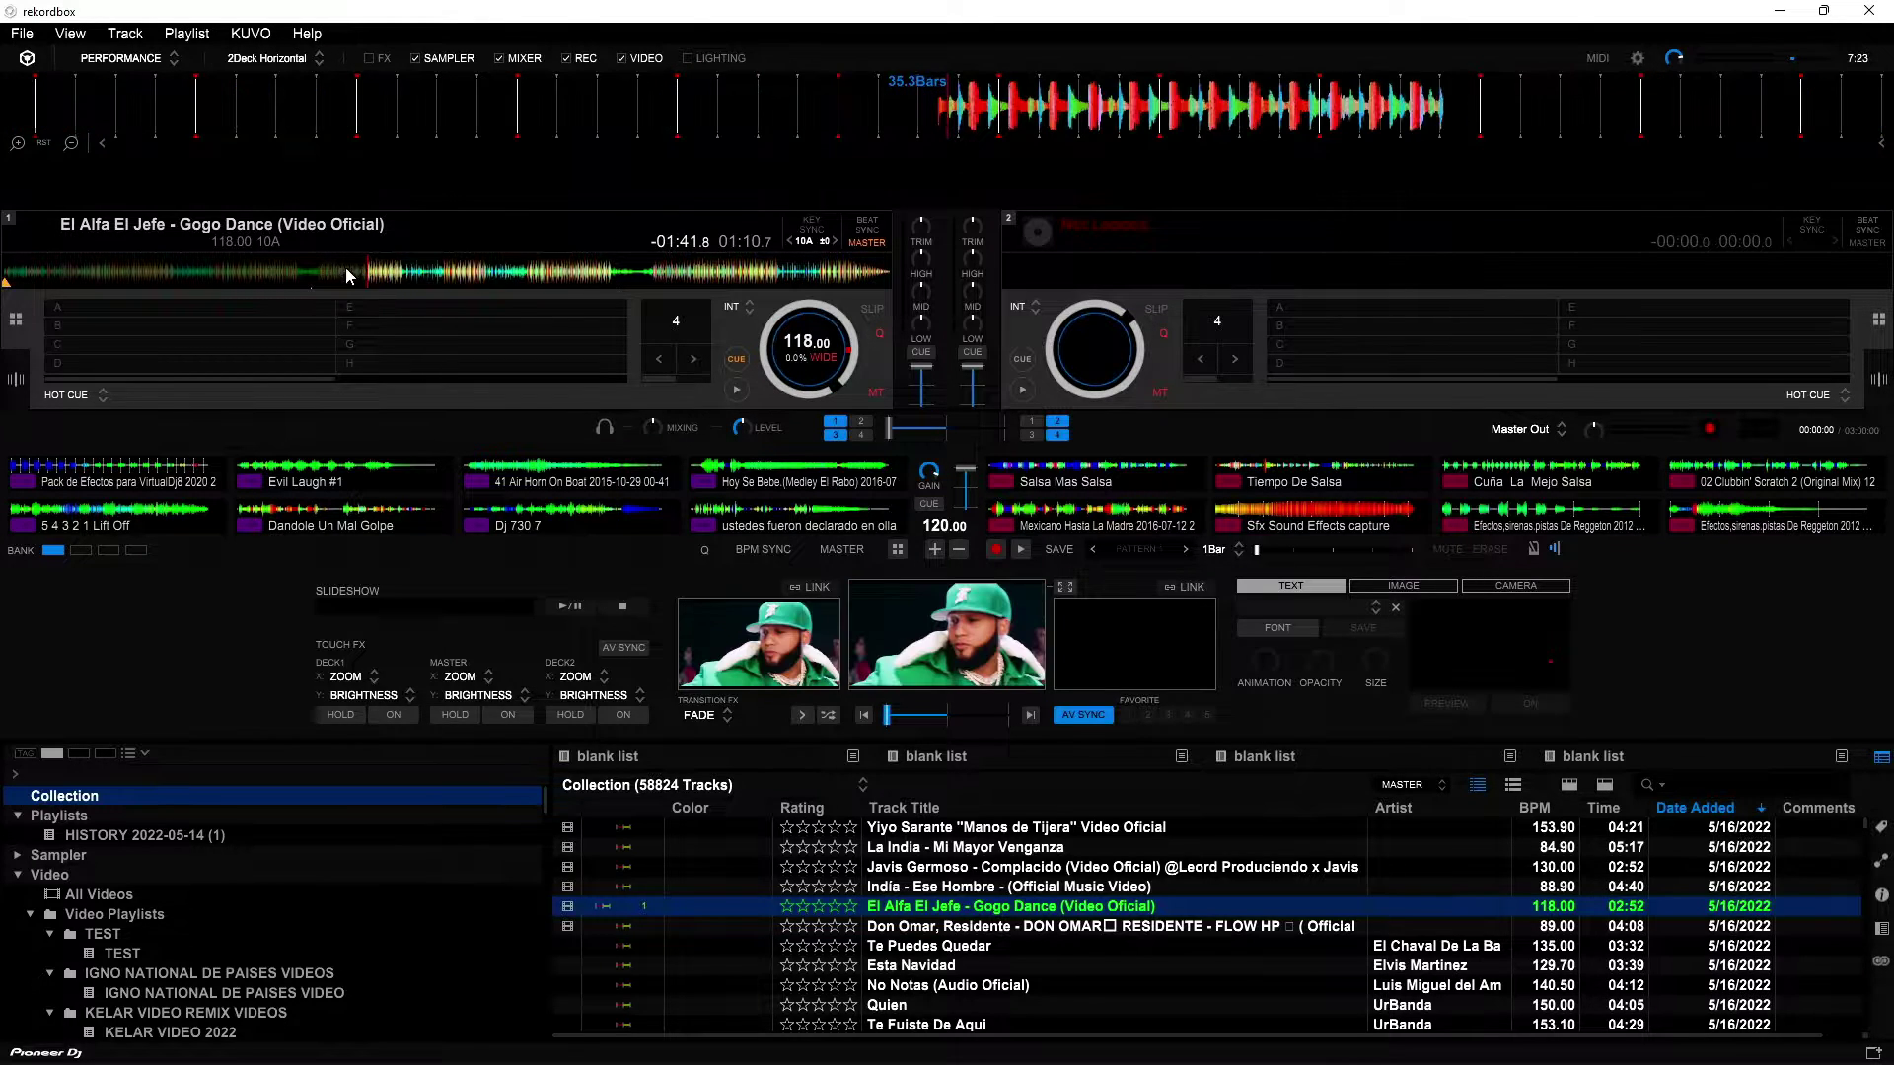
click(767, 268)
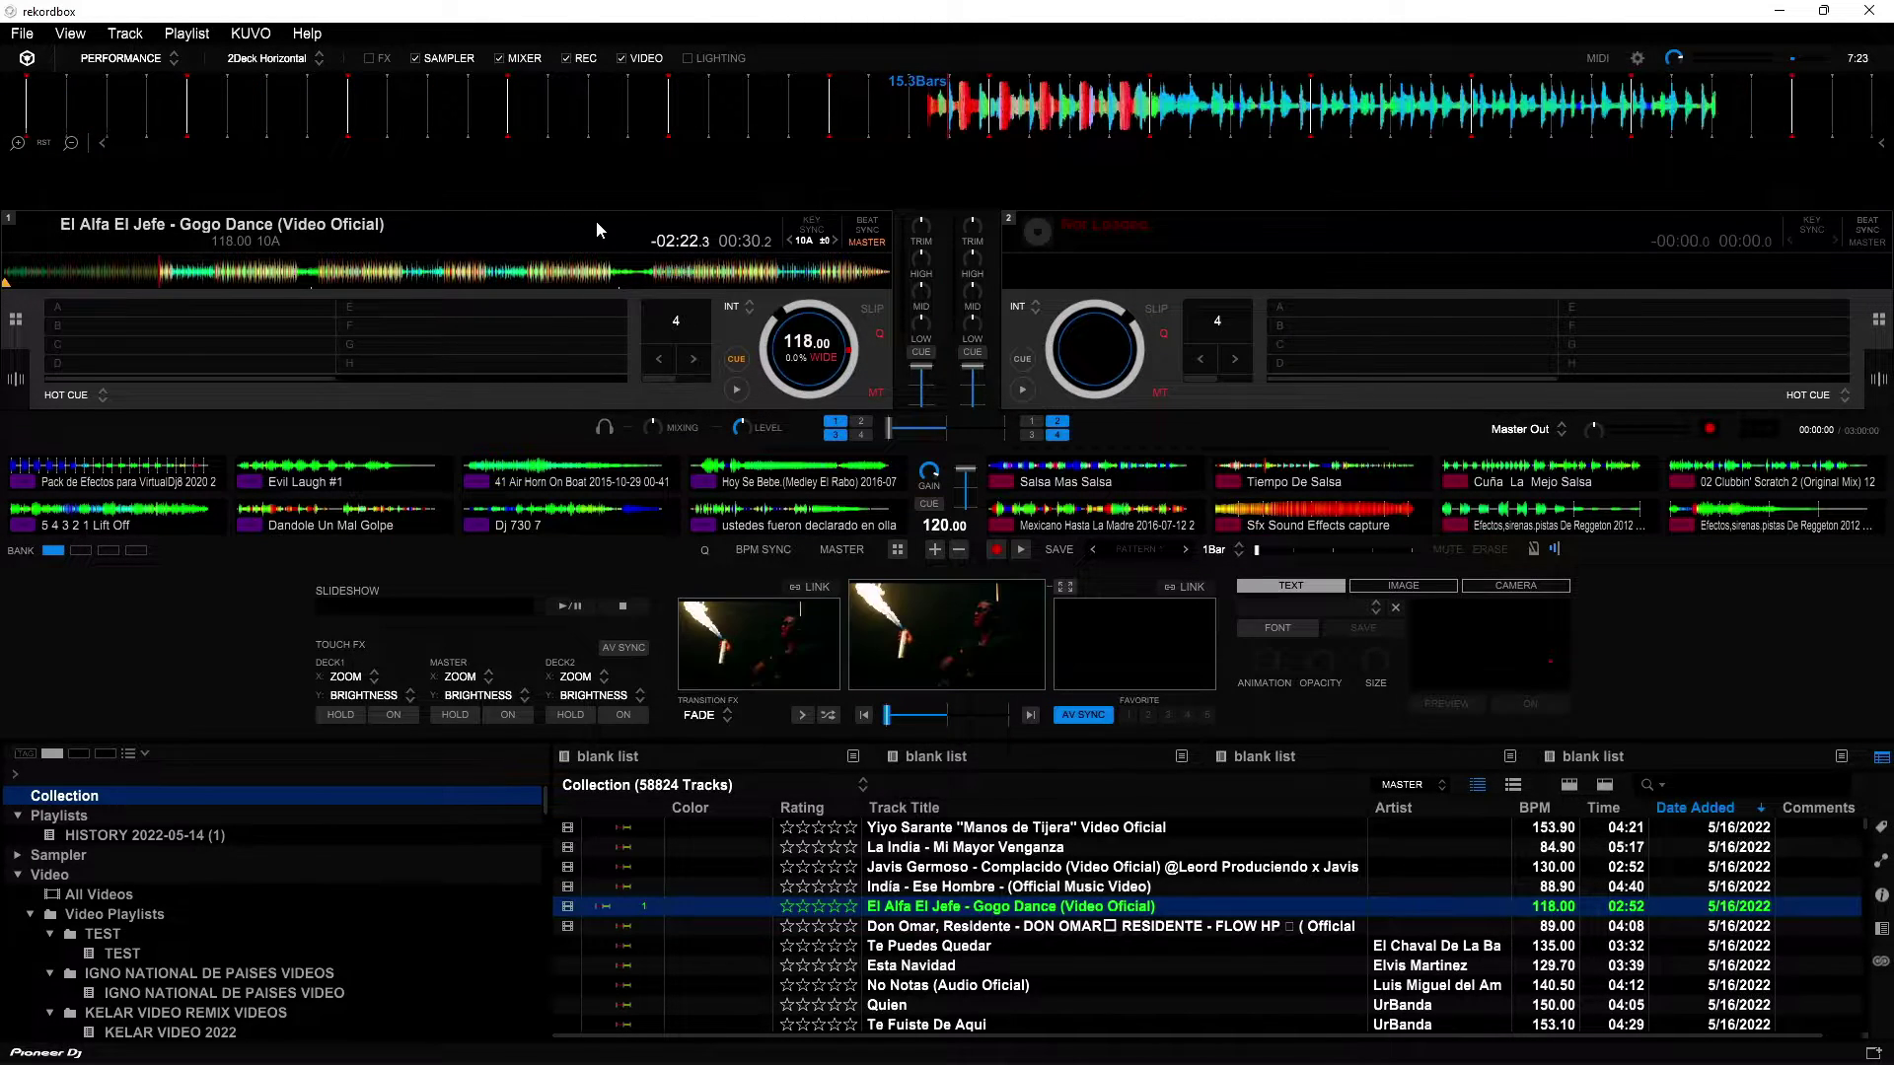
click(864, 275)
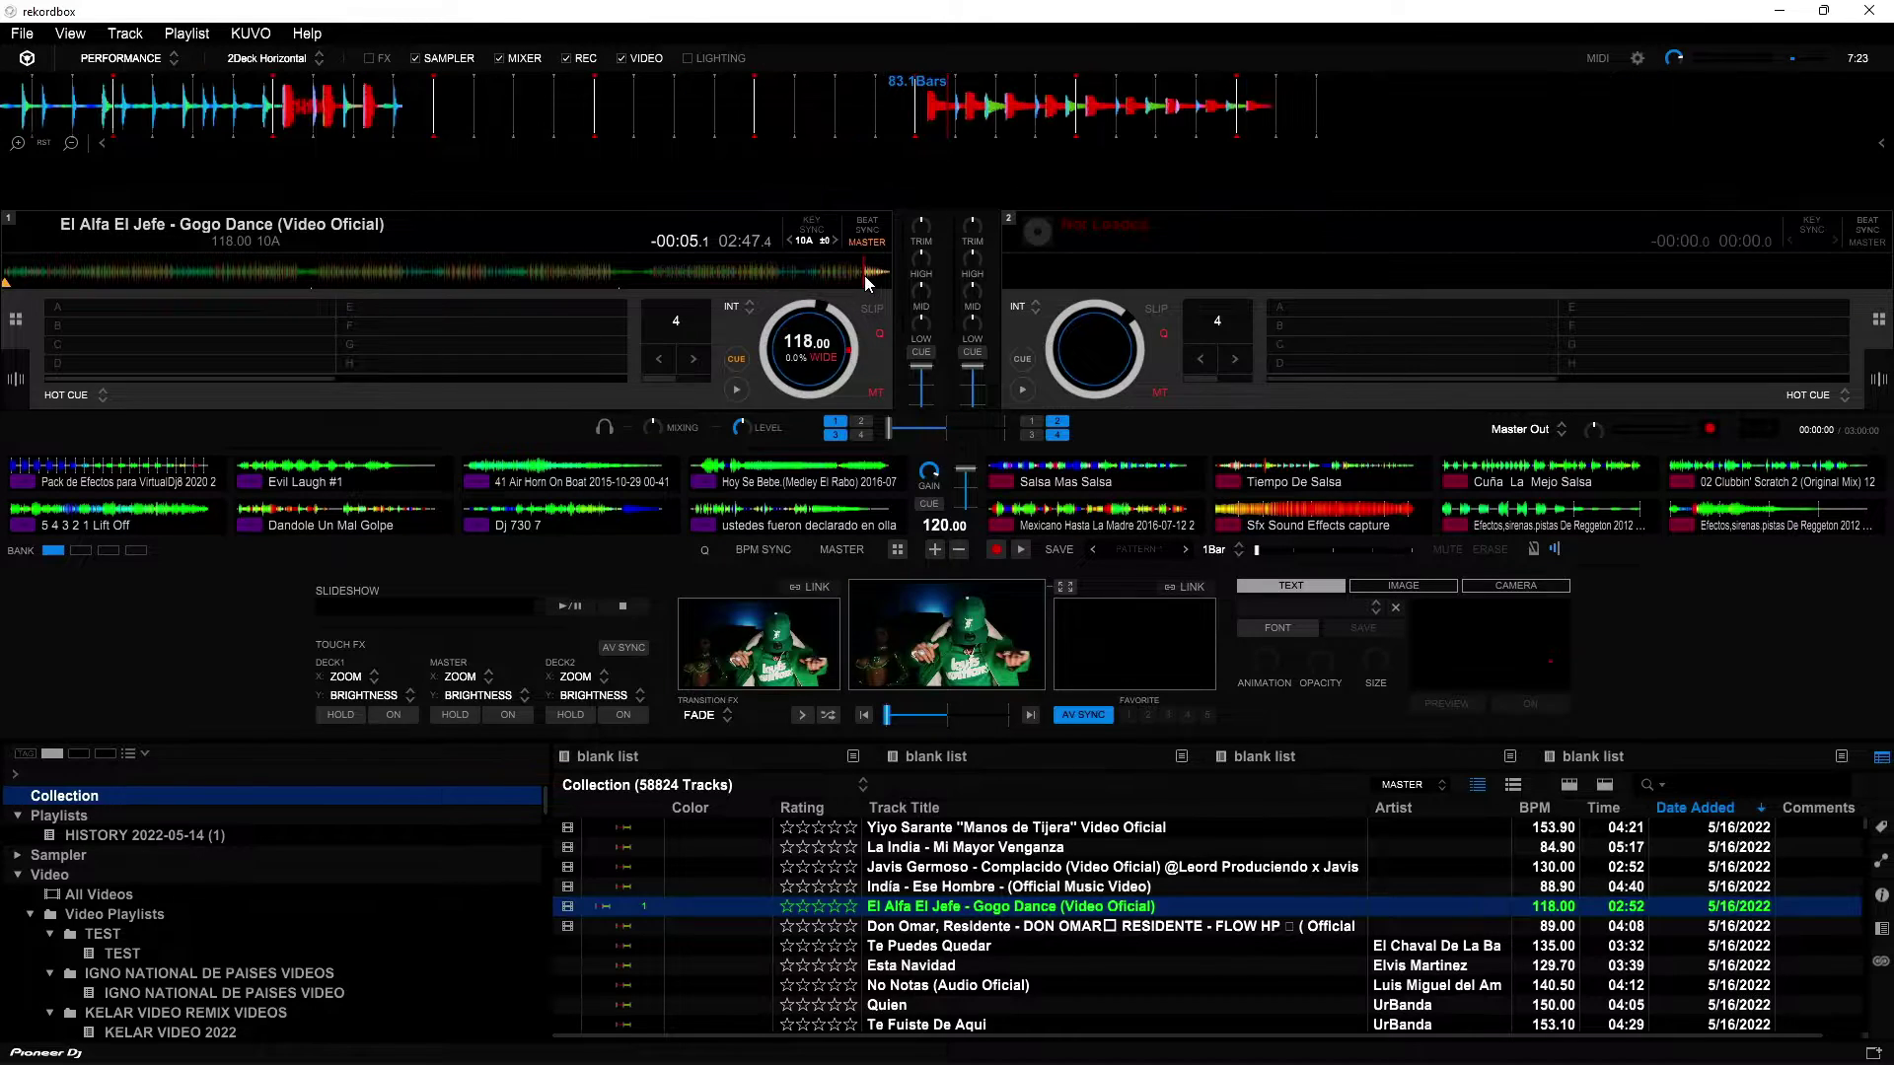
Load "- BICHOTA (Official Video)" from All Videos onto deck 1 and play it
scroll(966, 907, down, 1)
scroll(967, 907, down, 5)
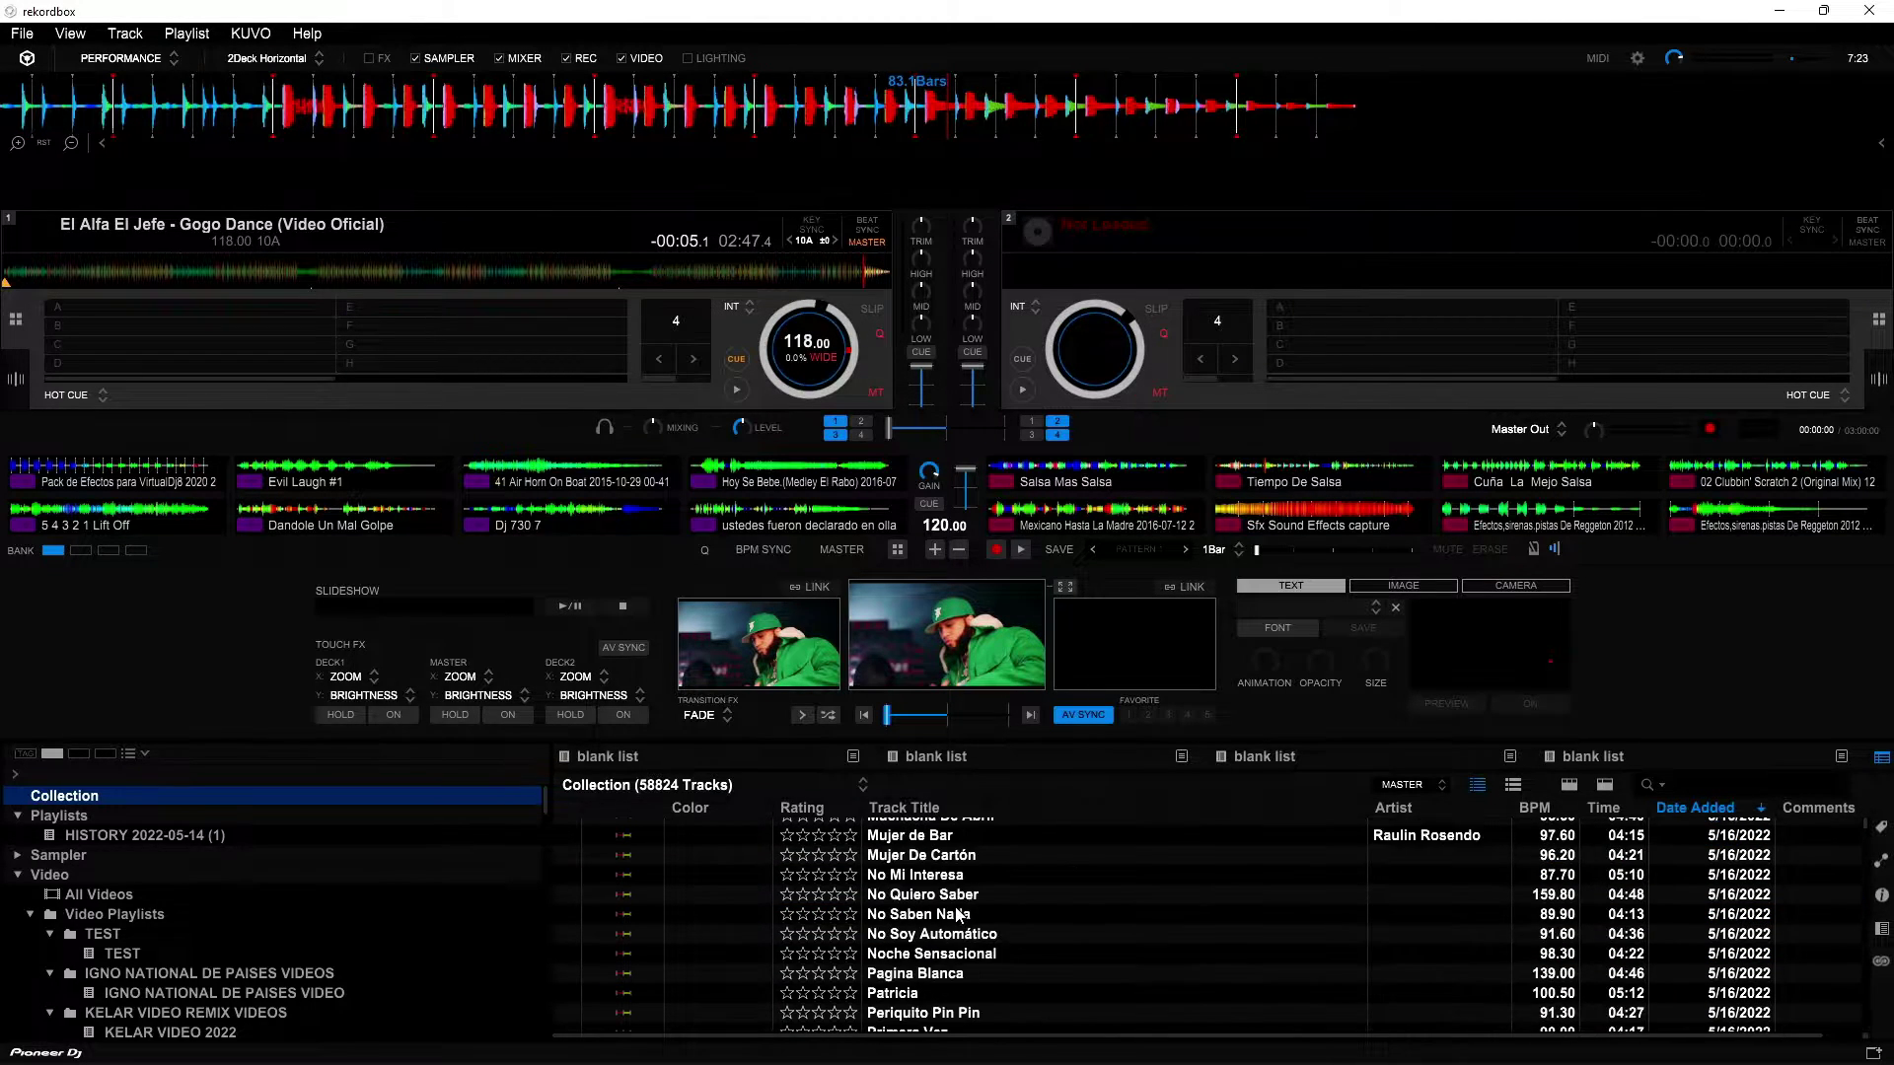
scroll(952, 888, down, 8)
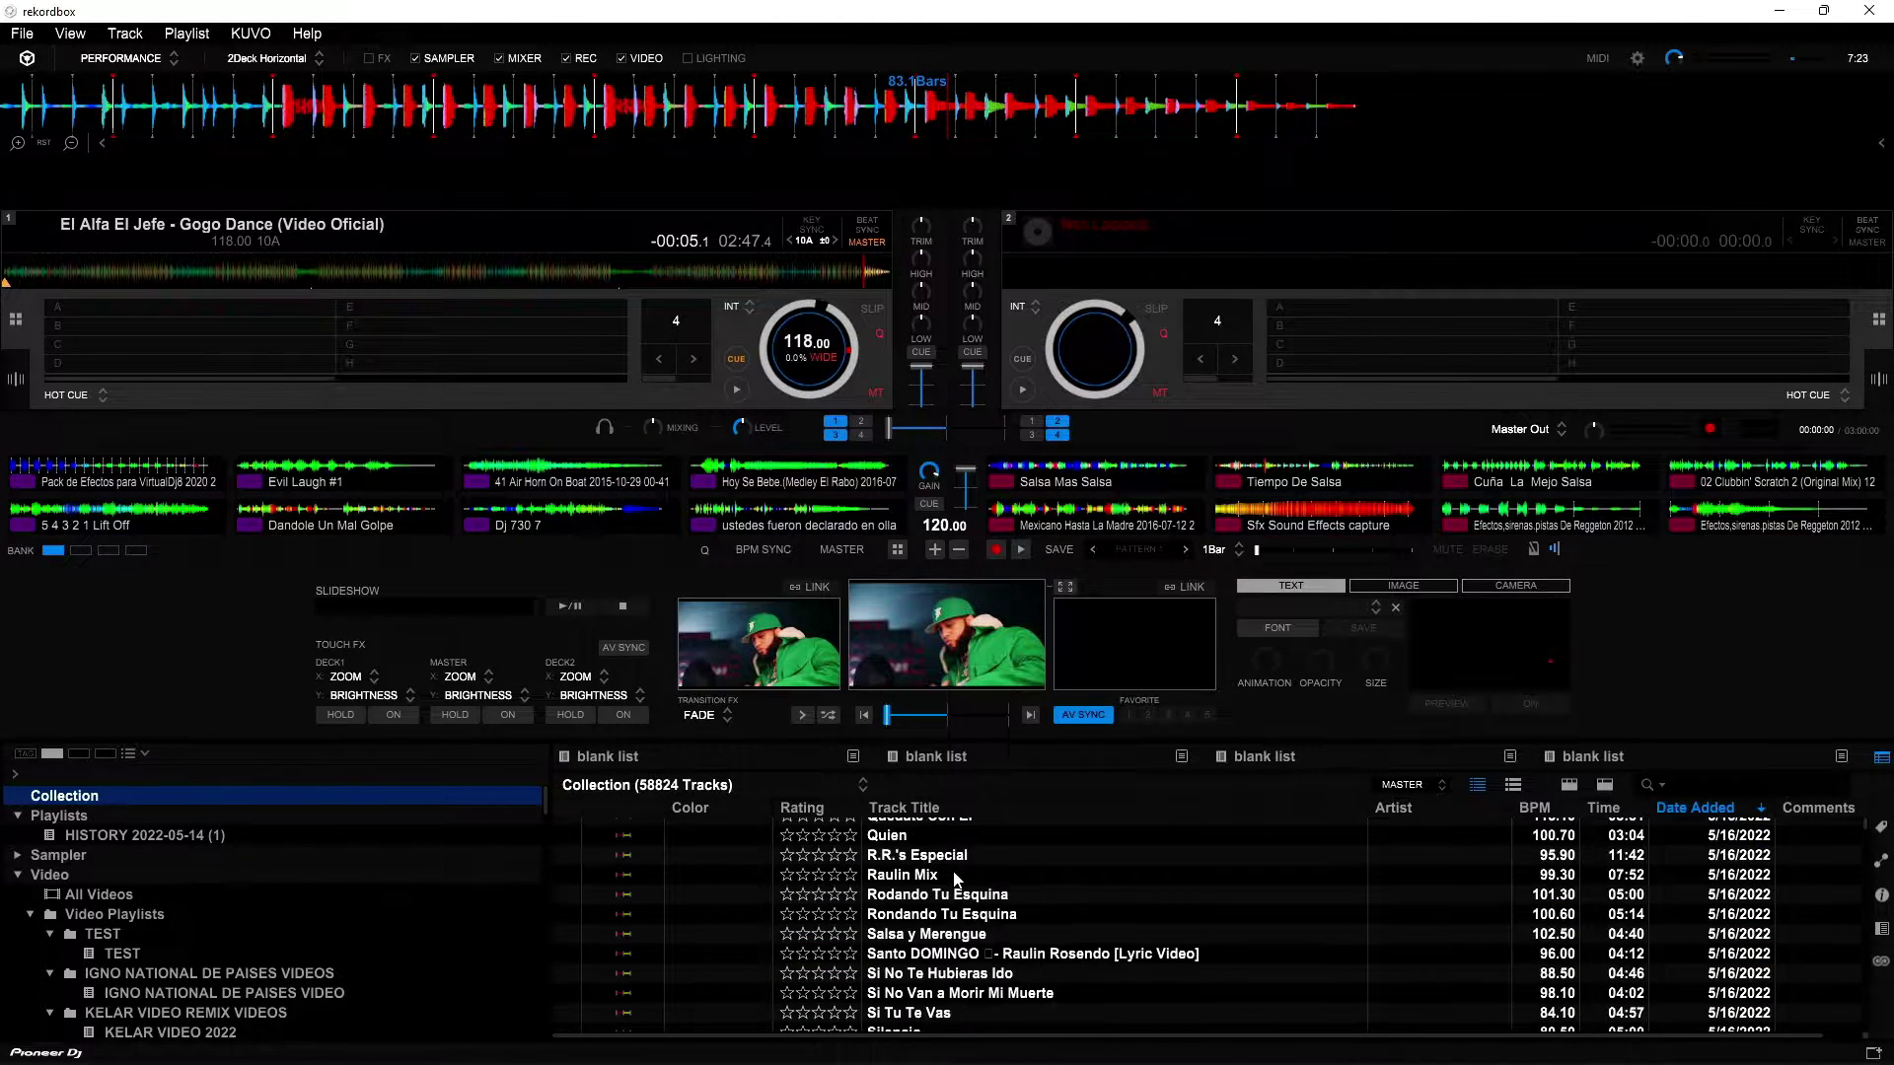
click(99, 893)
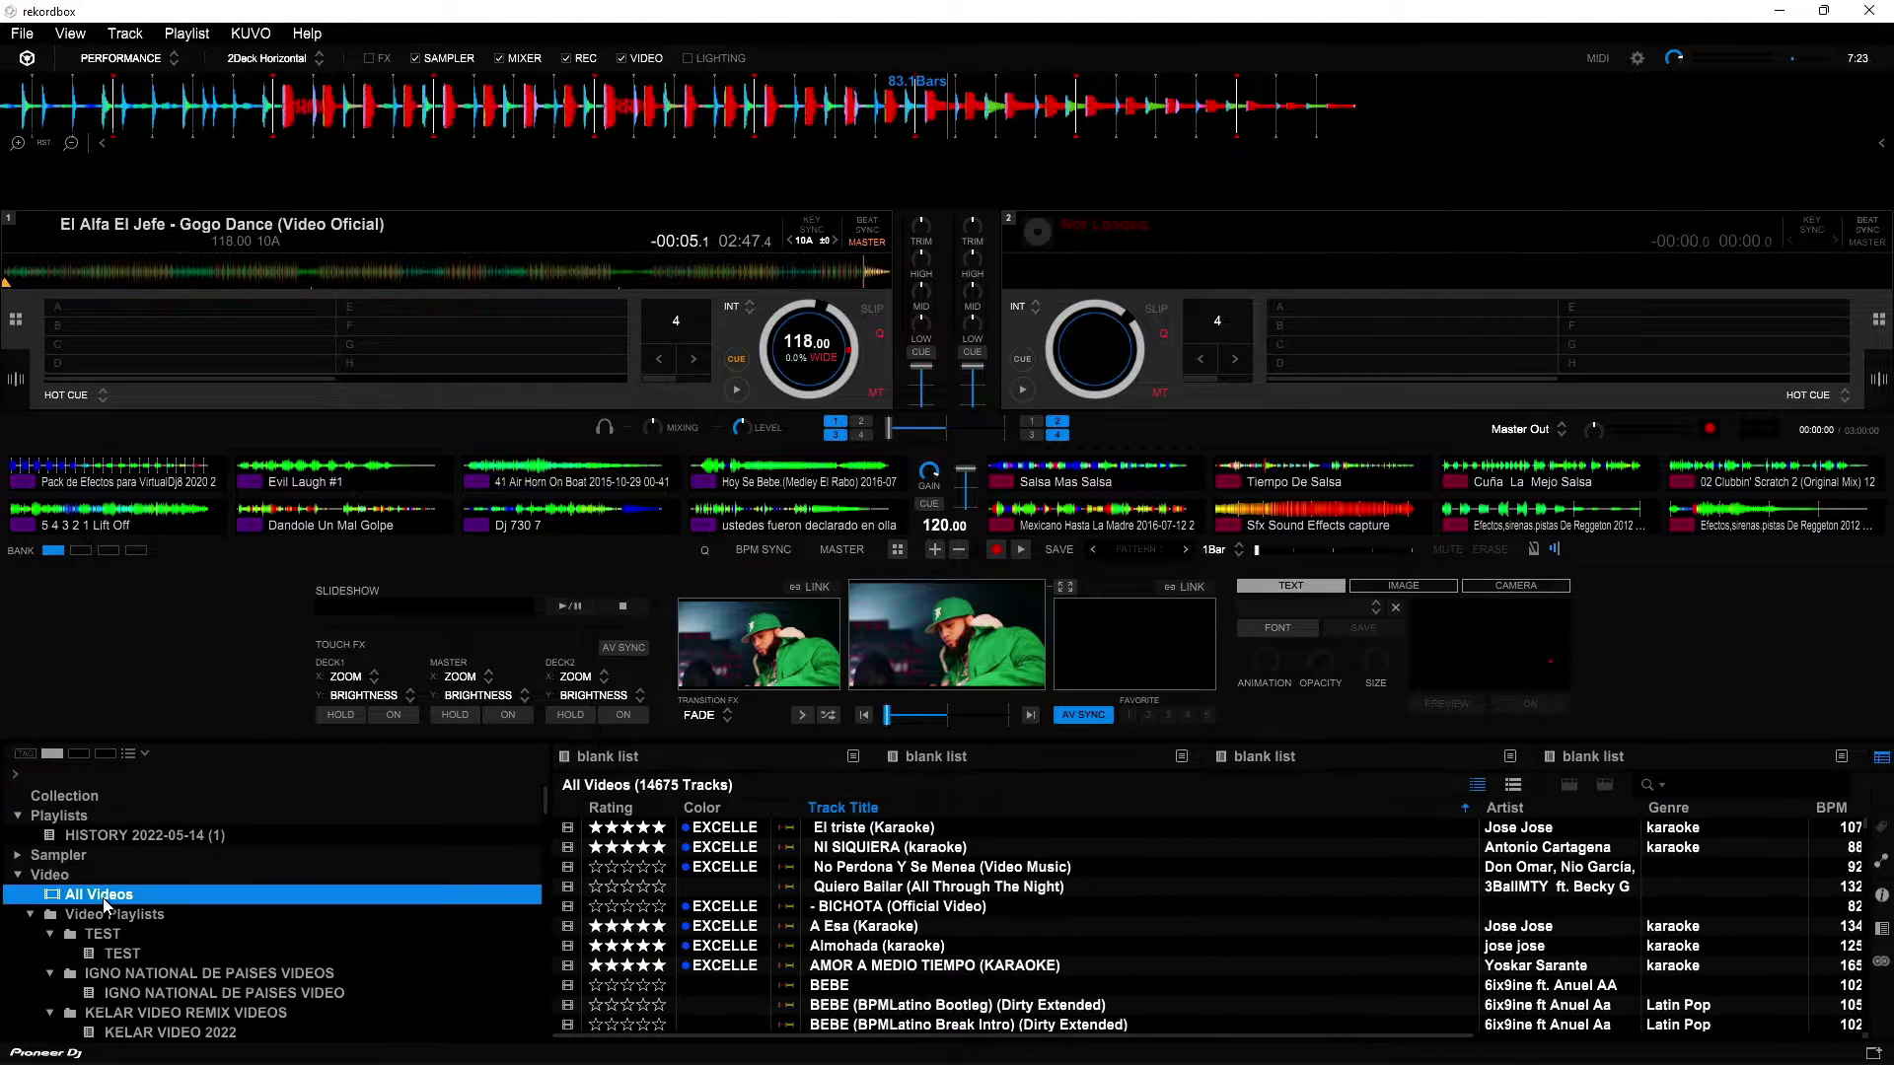
scroll(848, 927, down, 1)
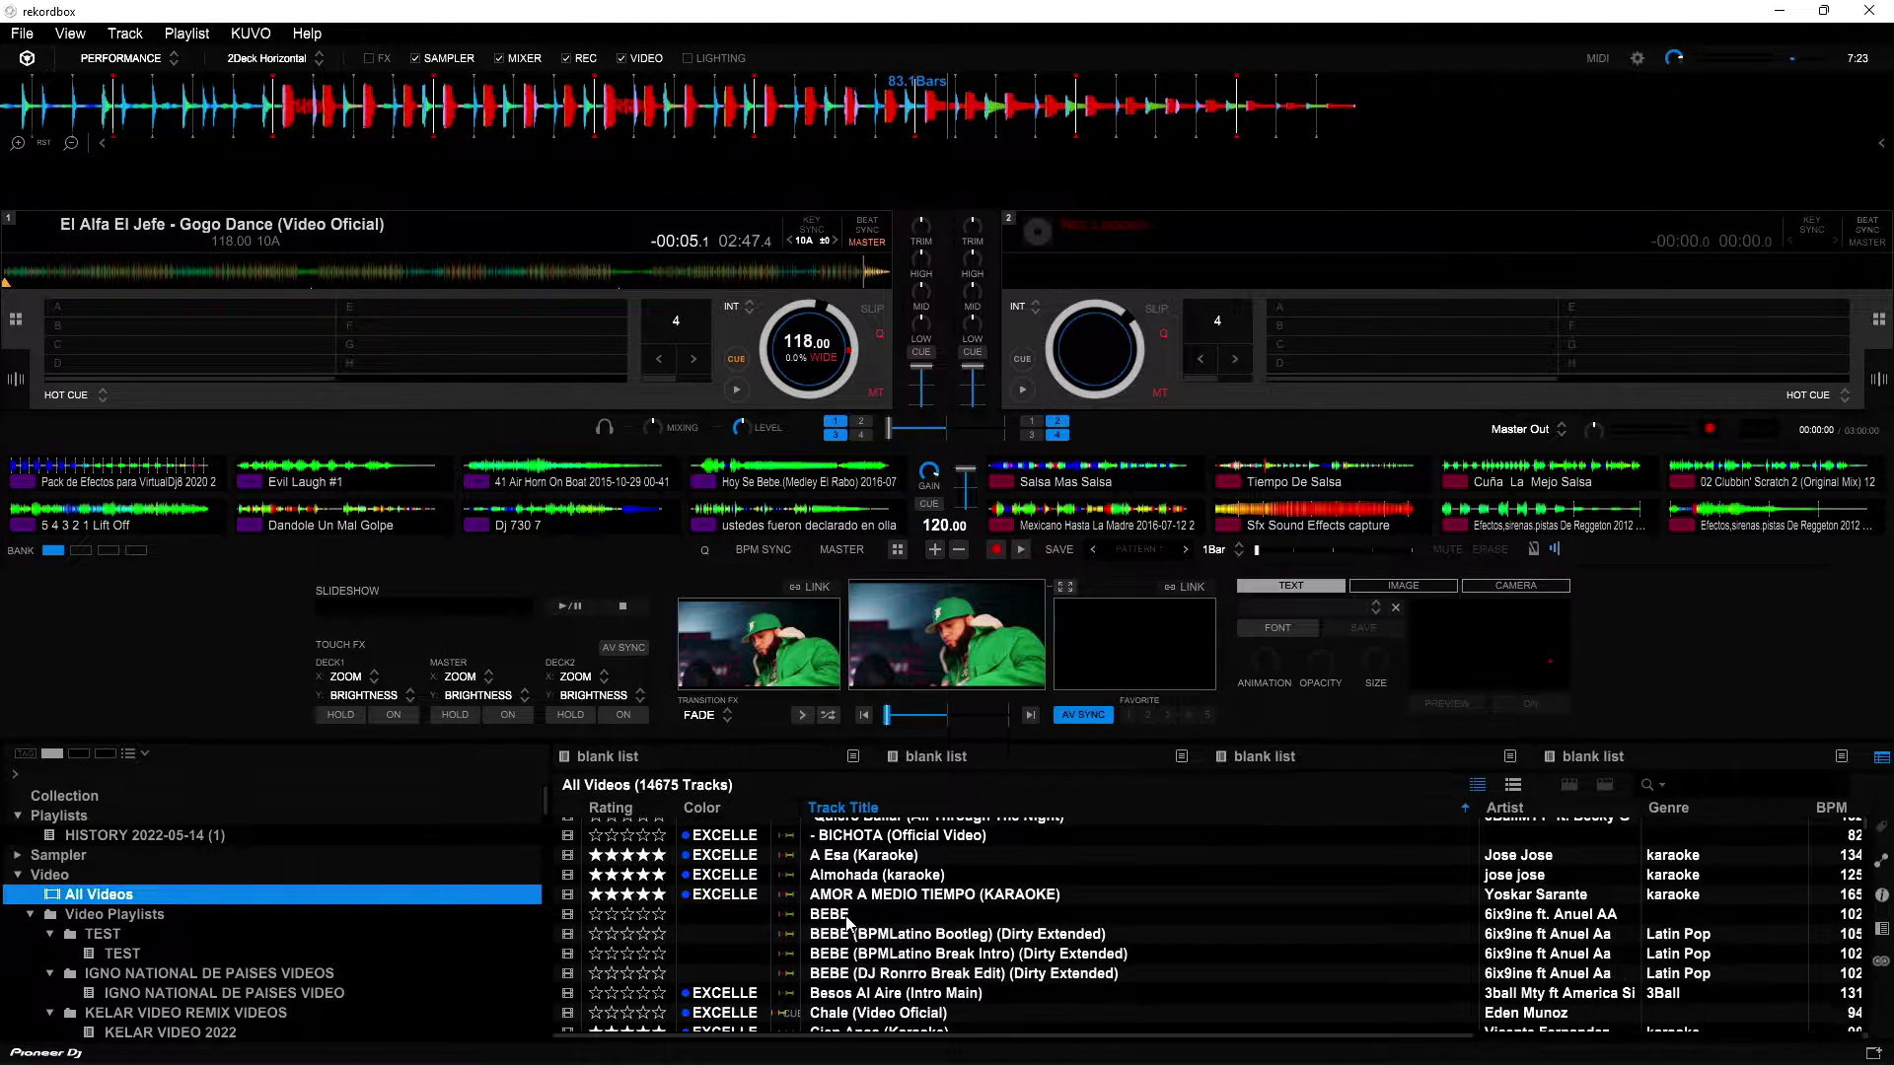
drag(889, 838, 785, 376)
click(737, 391)
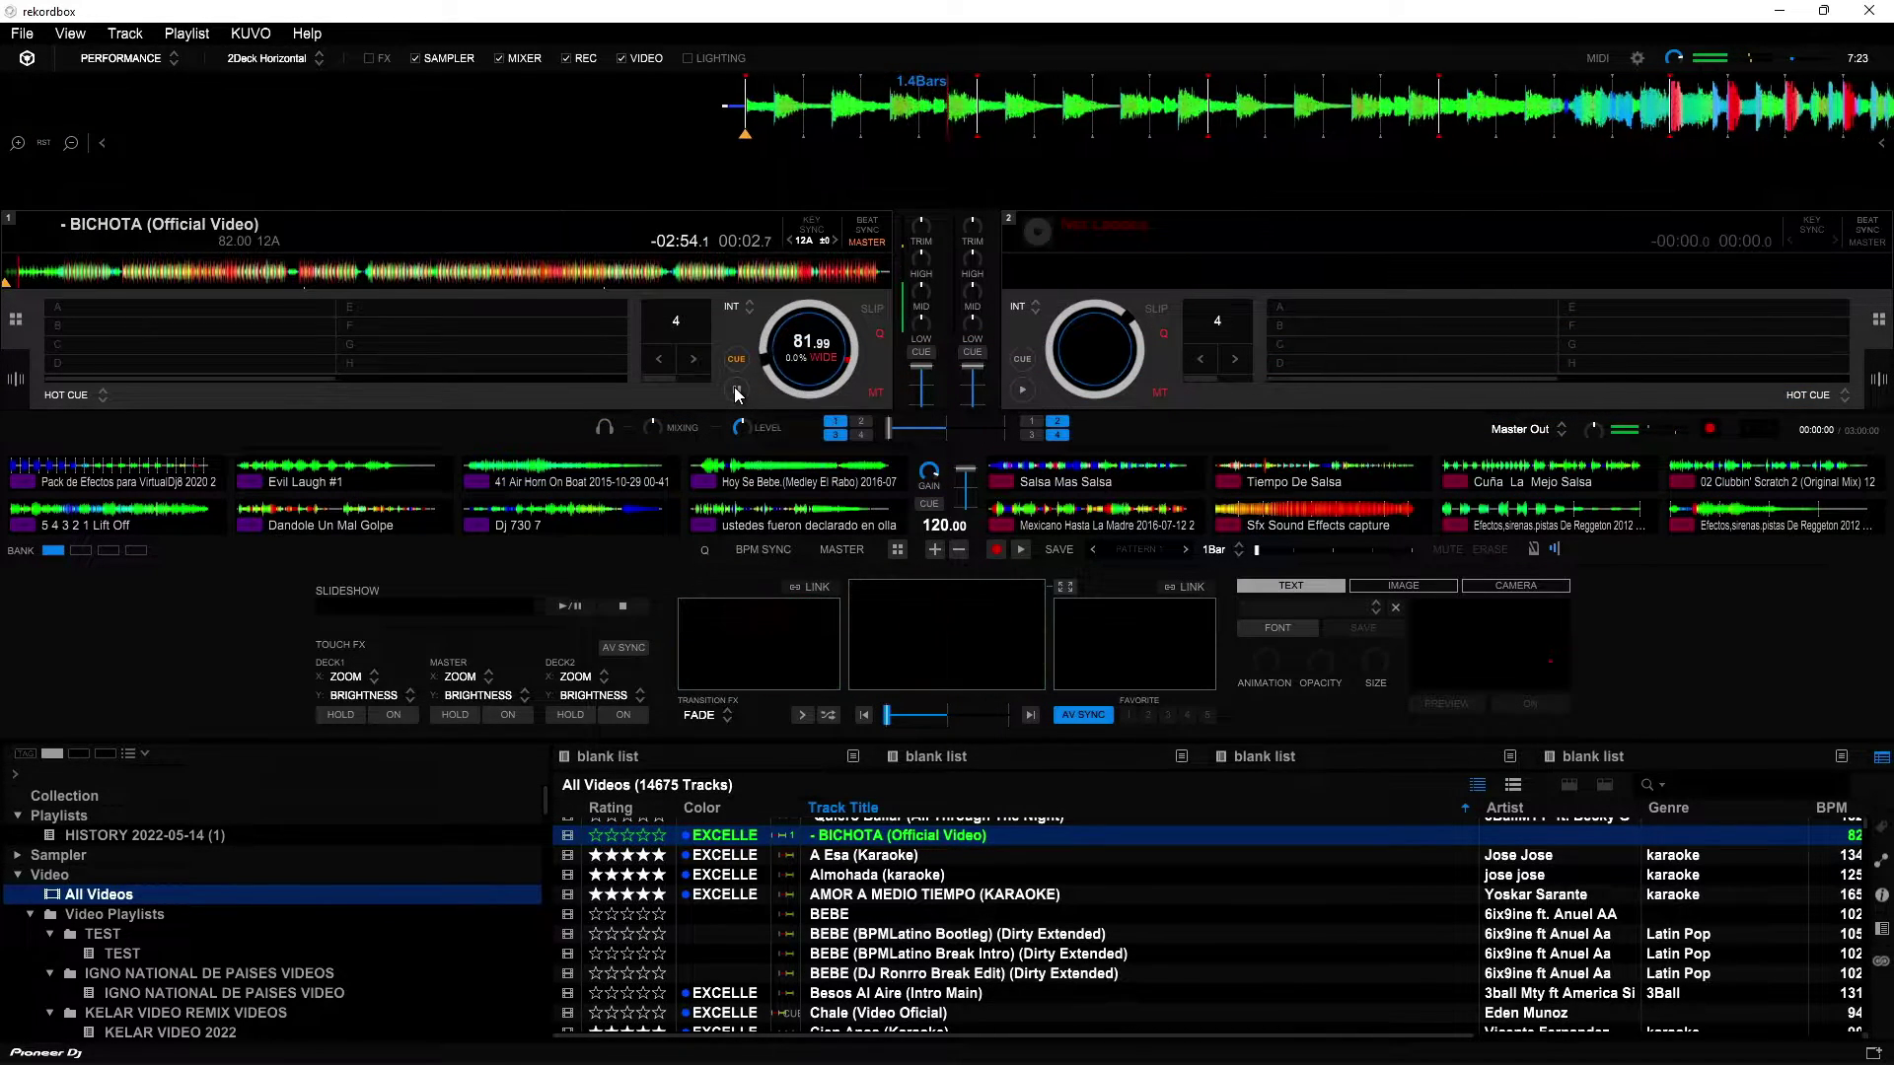
Show the master video output full screen, shrink it to a small window and close it
click(1057, 590)
double_click(950, 398)
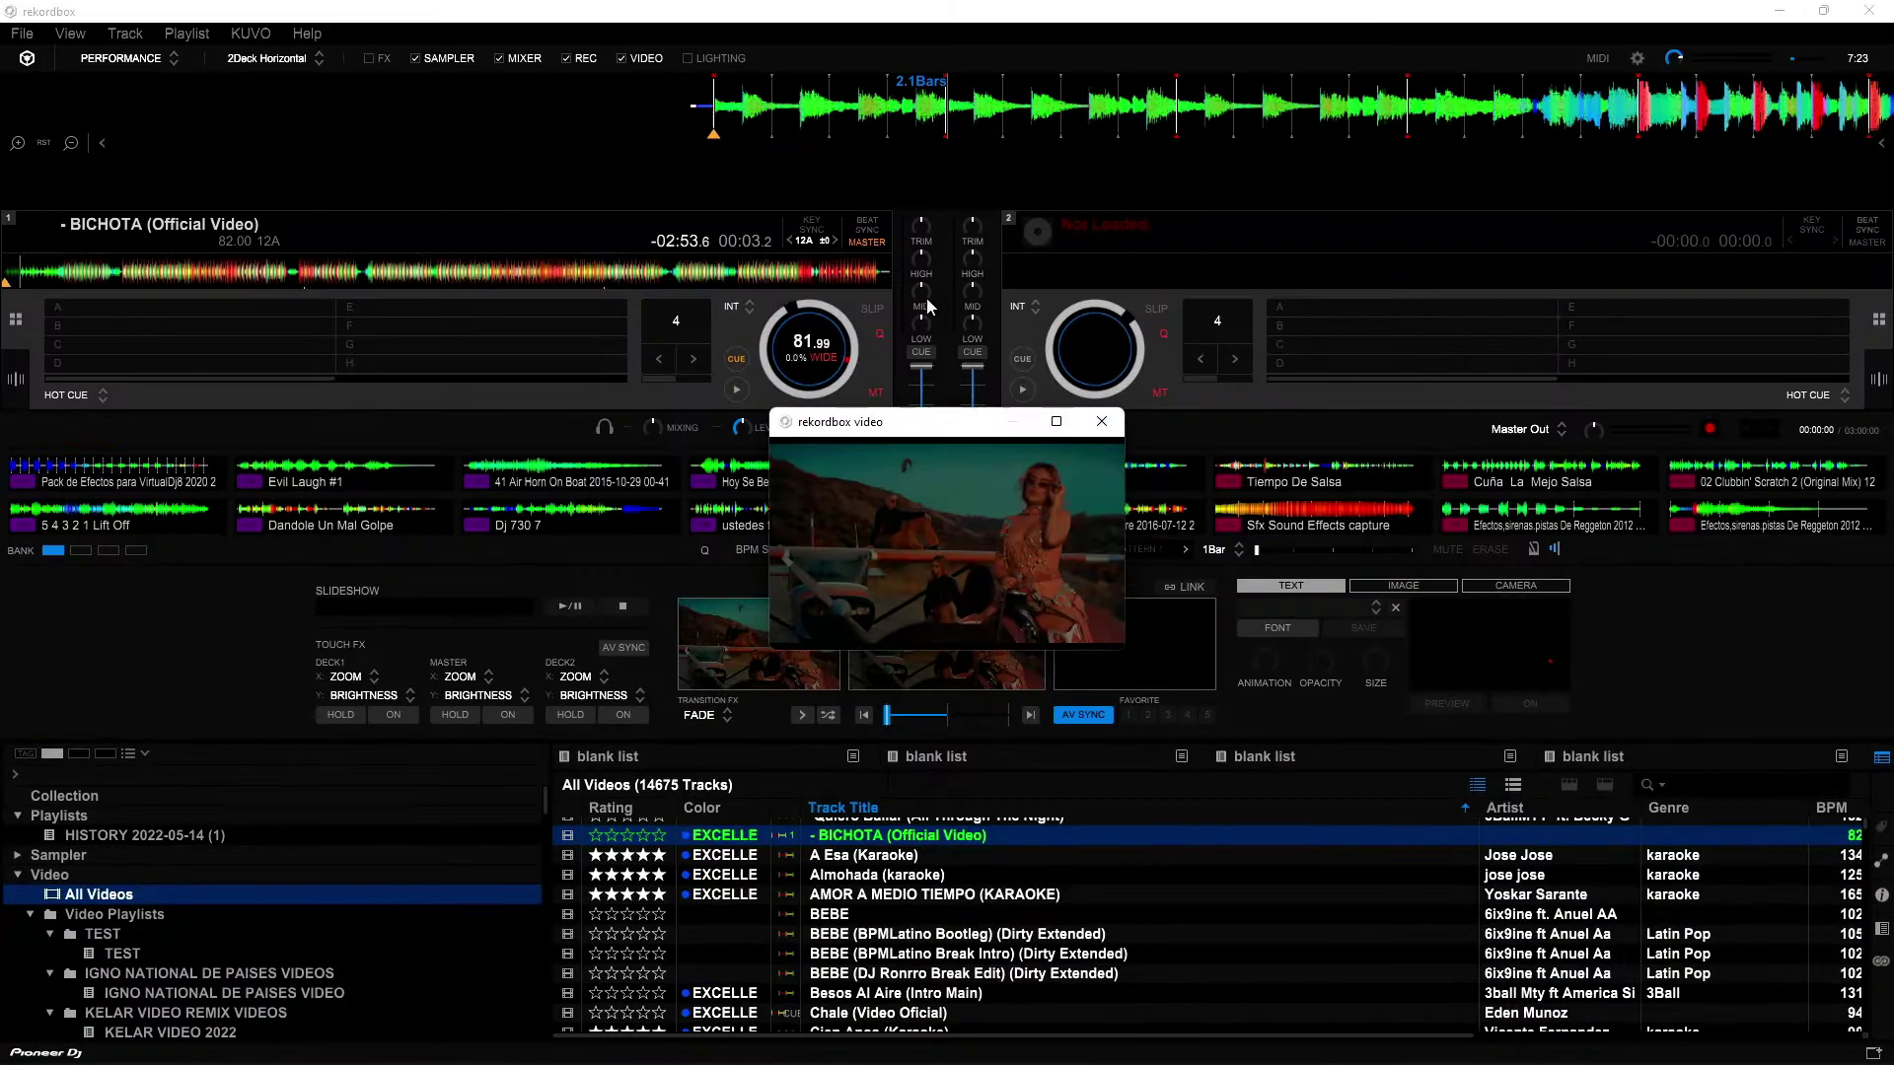
click(1101, 421)
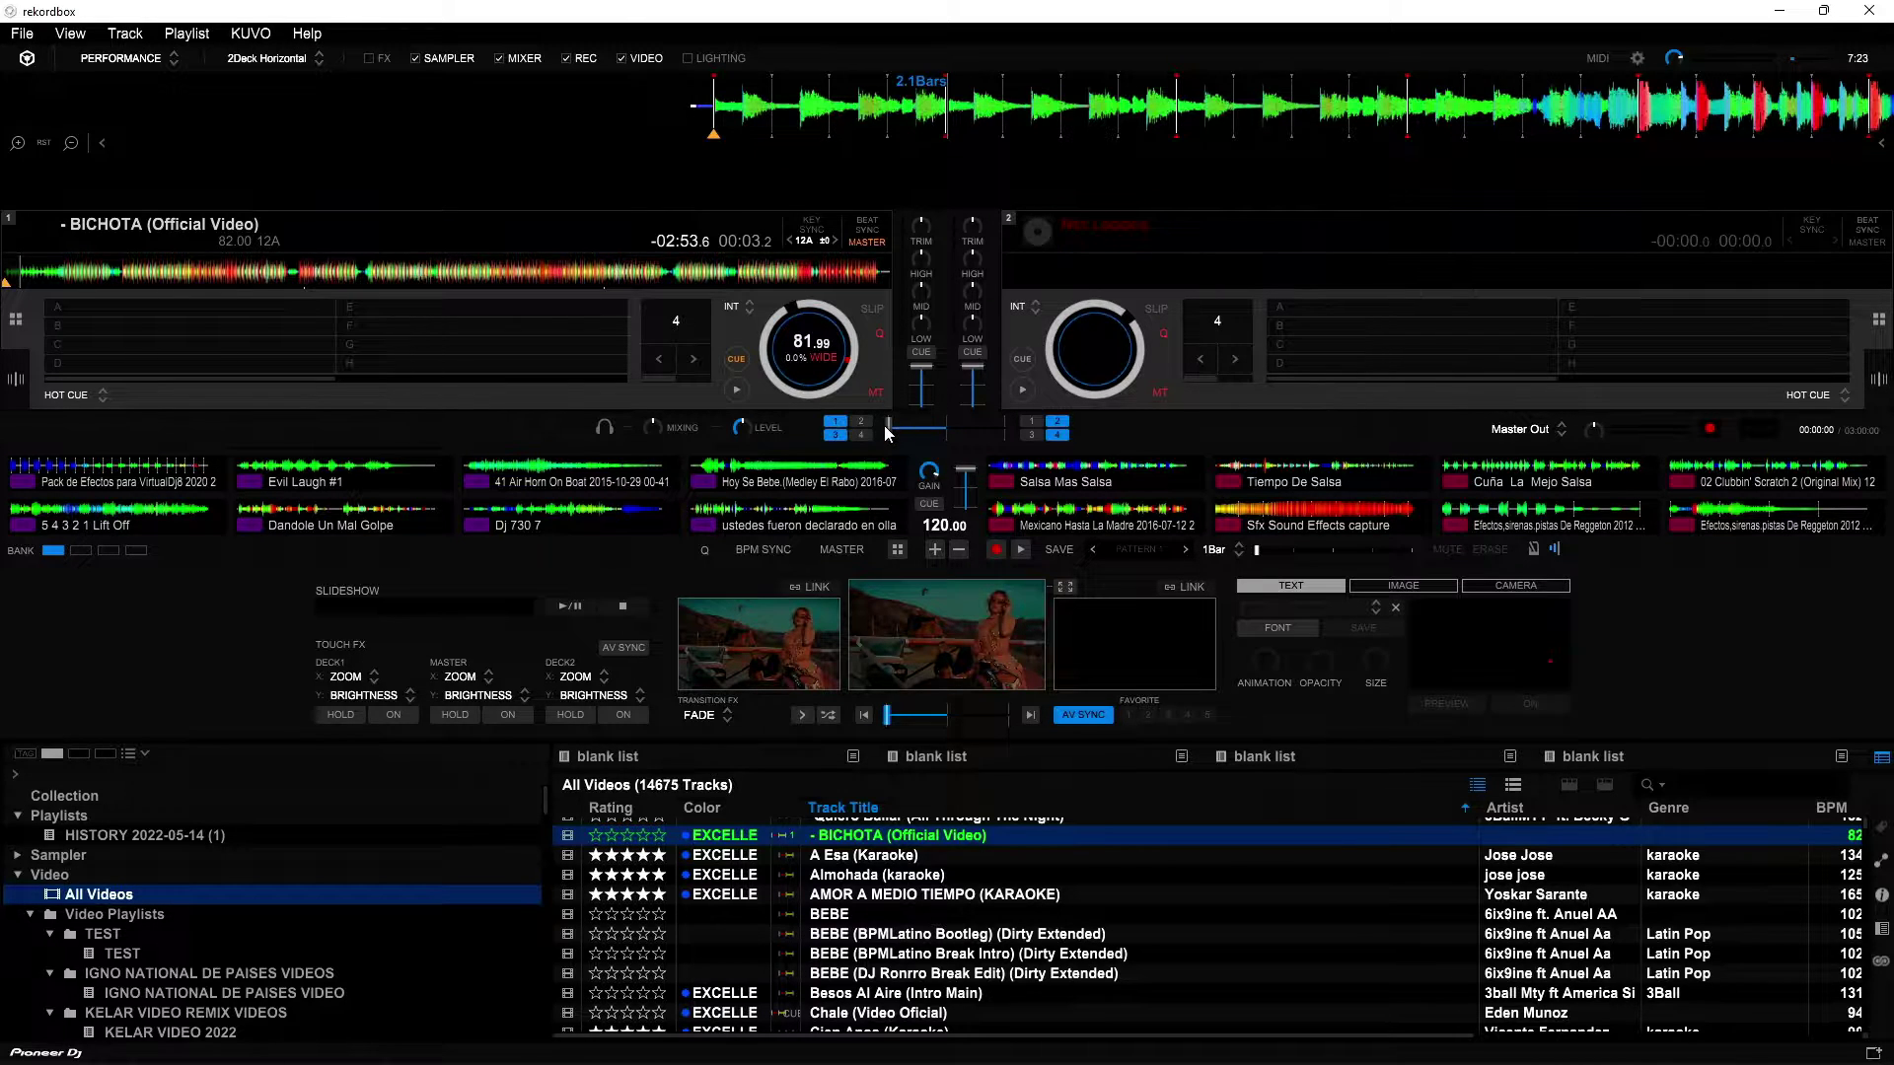
Resume the BICHOTA video on deck 1, check its output full screen, and pause the deck and close the video window
click(740, 390)
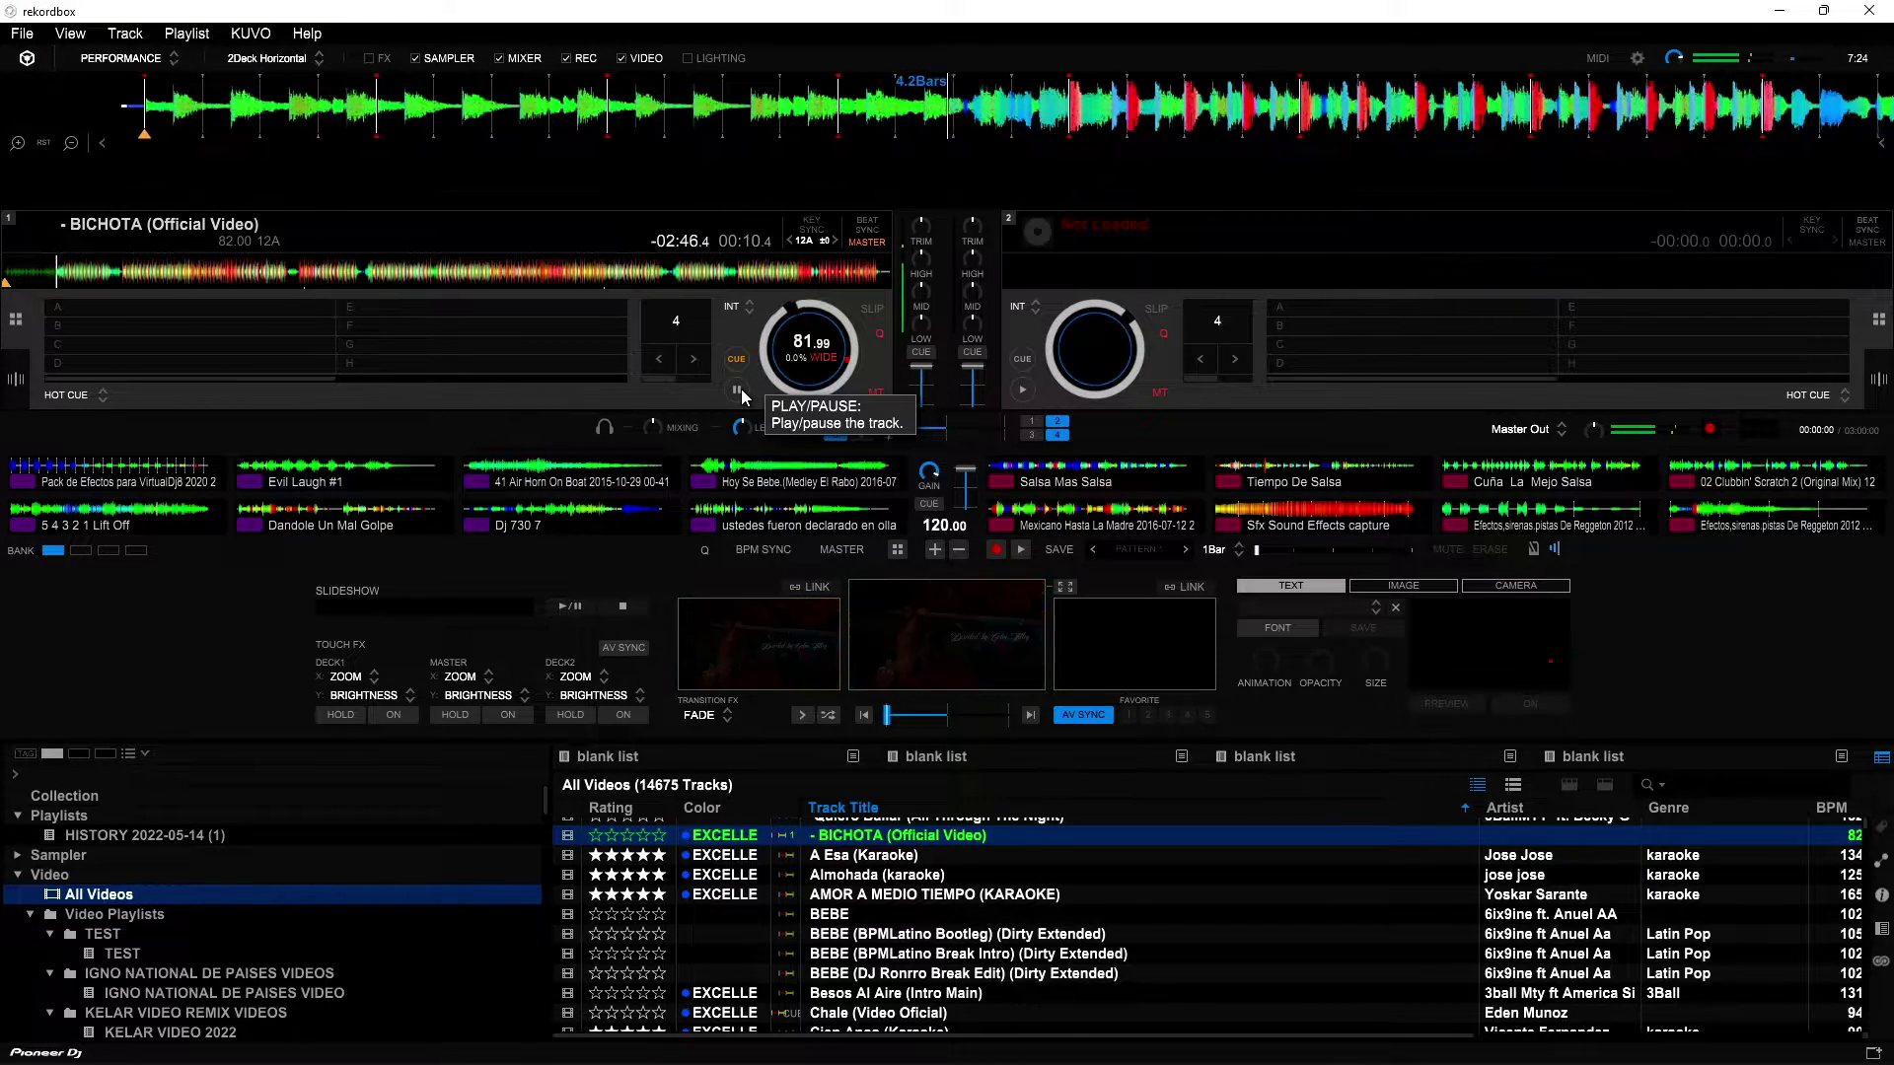
click(1066, 585)
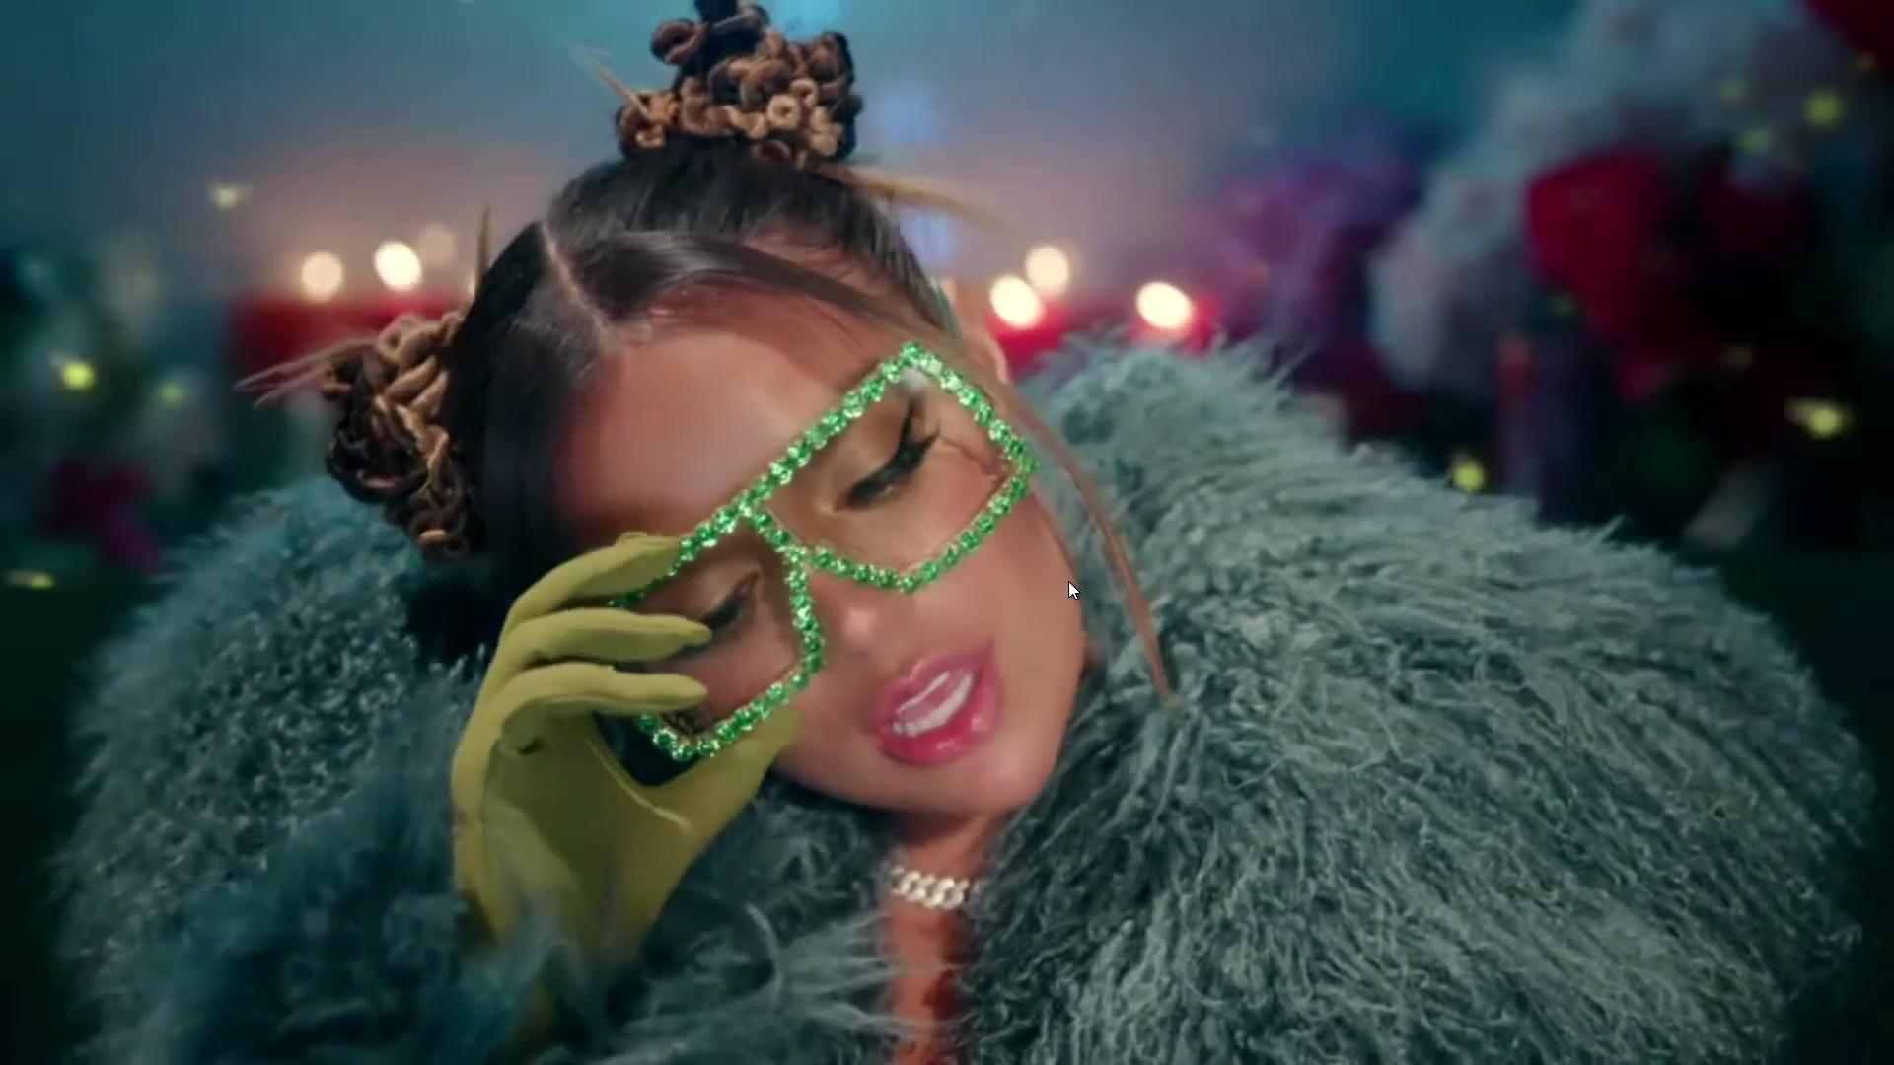
double_click(1198, 489)
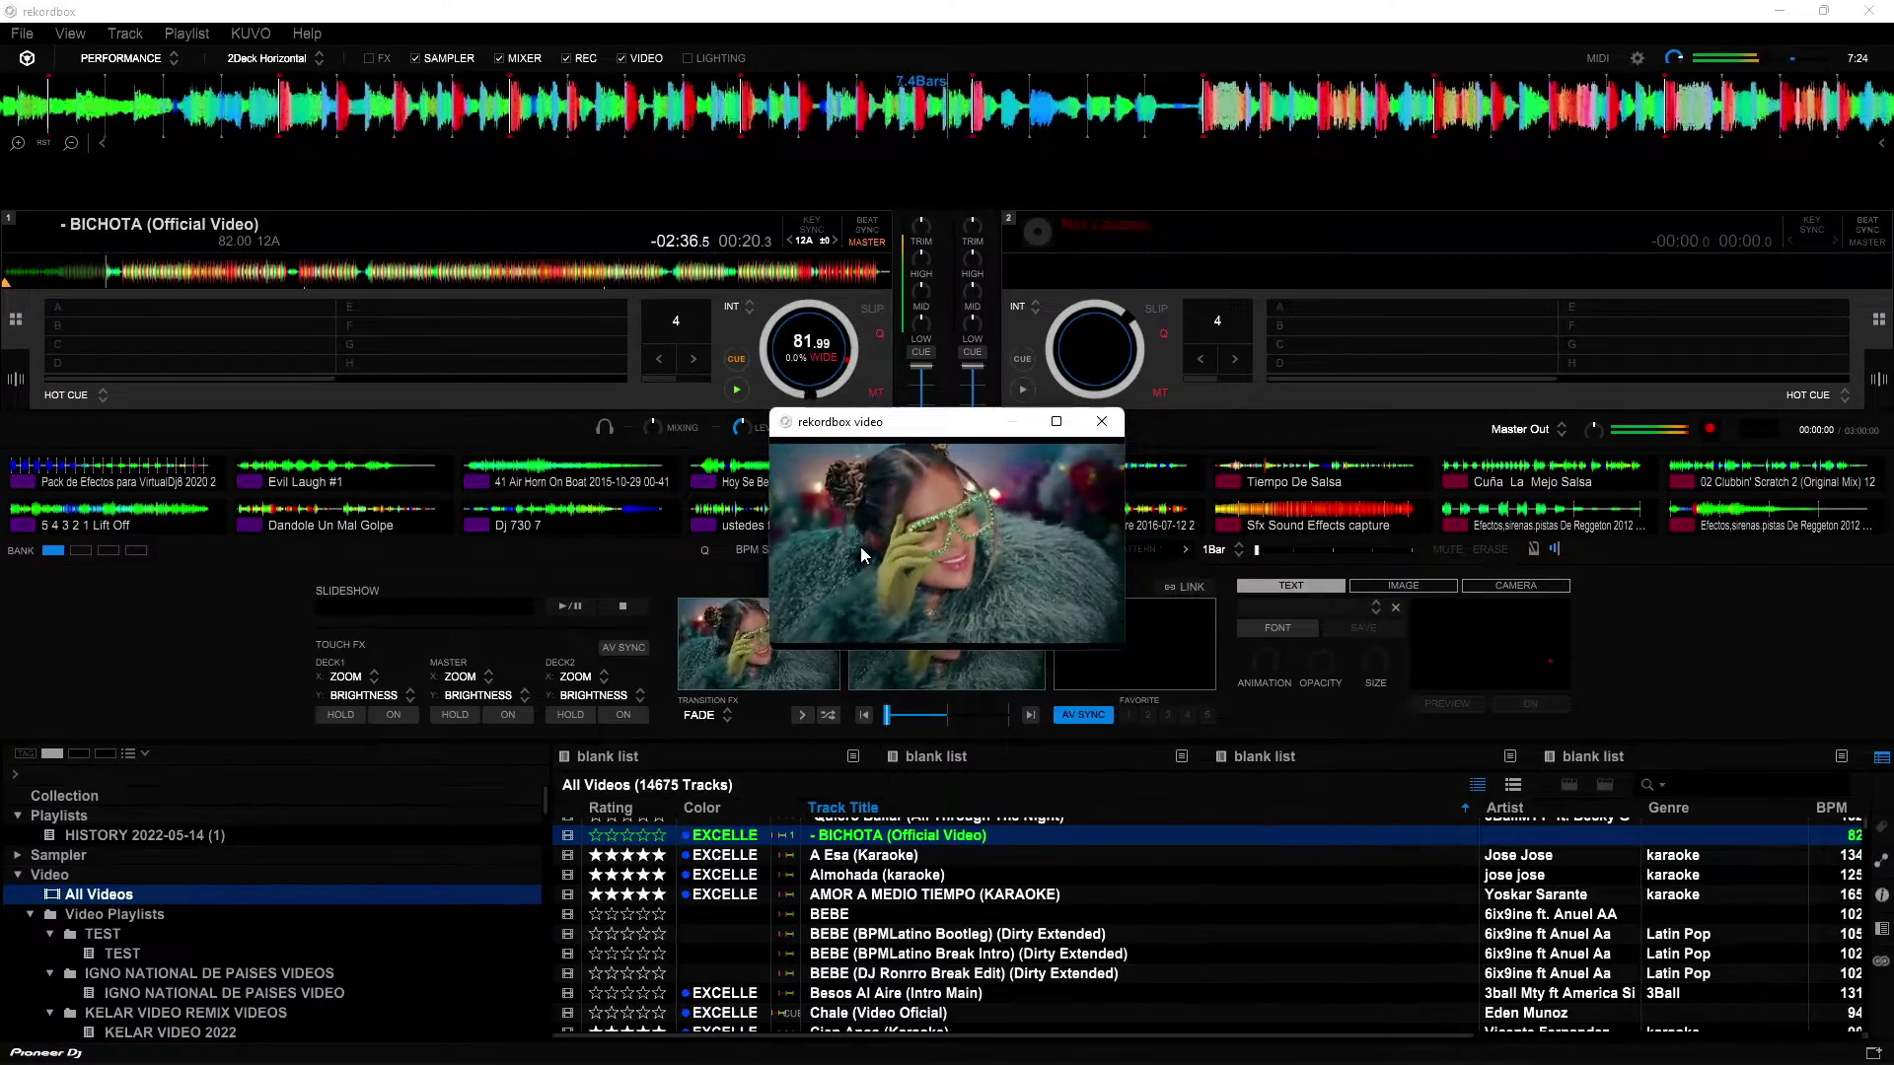
click(737, 392)
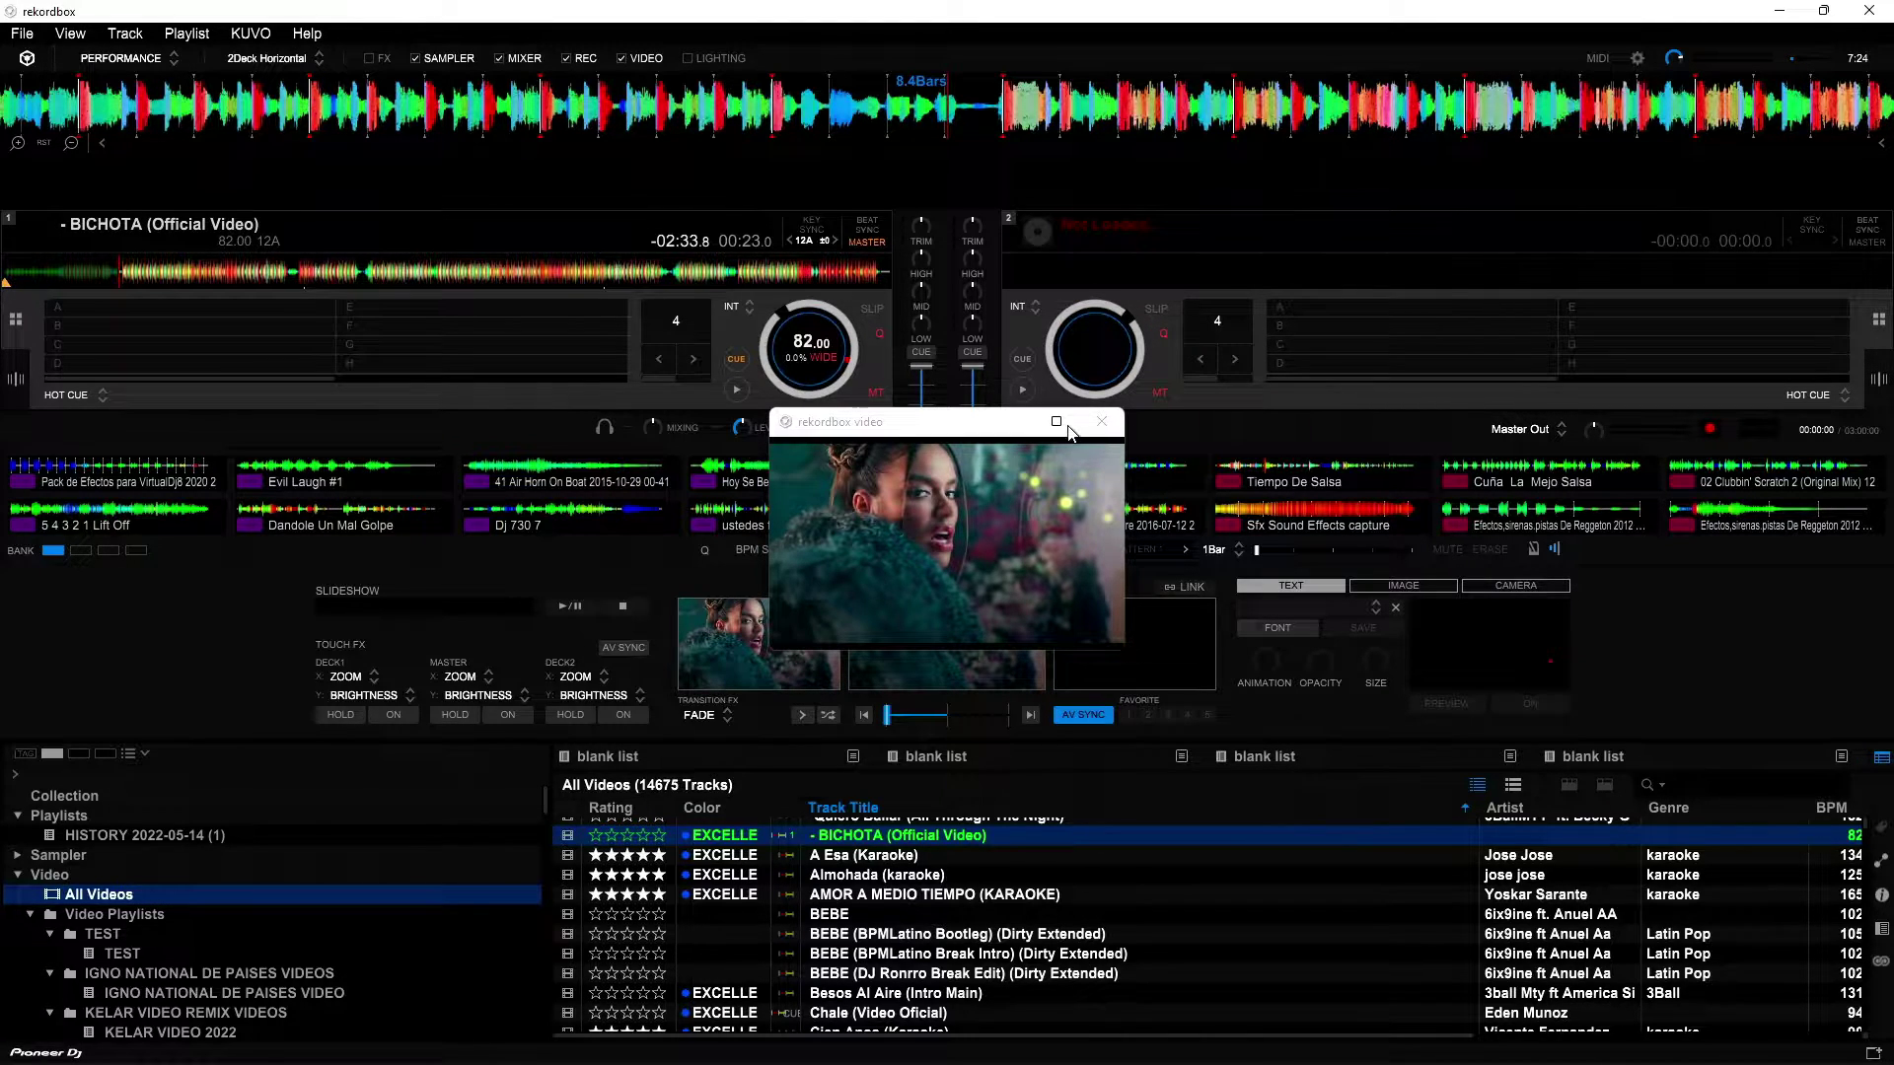
mouse_move(1068, 427)
click(1100, 422)
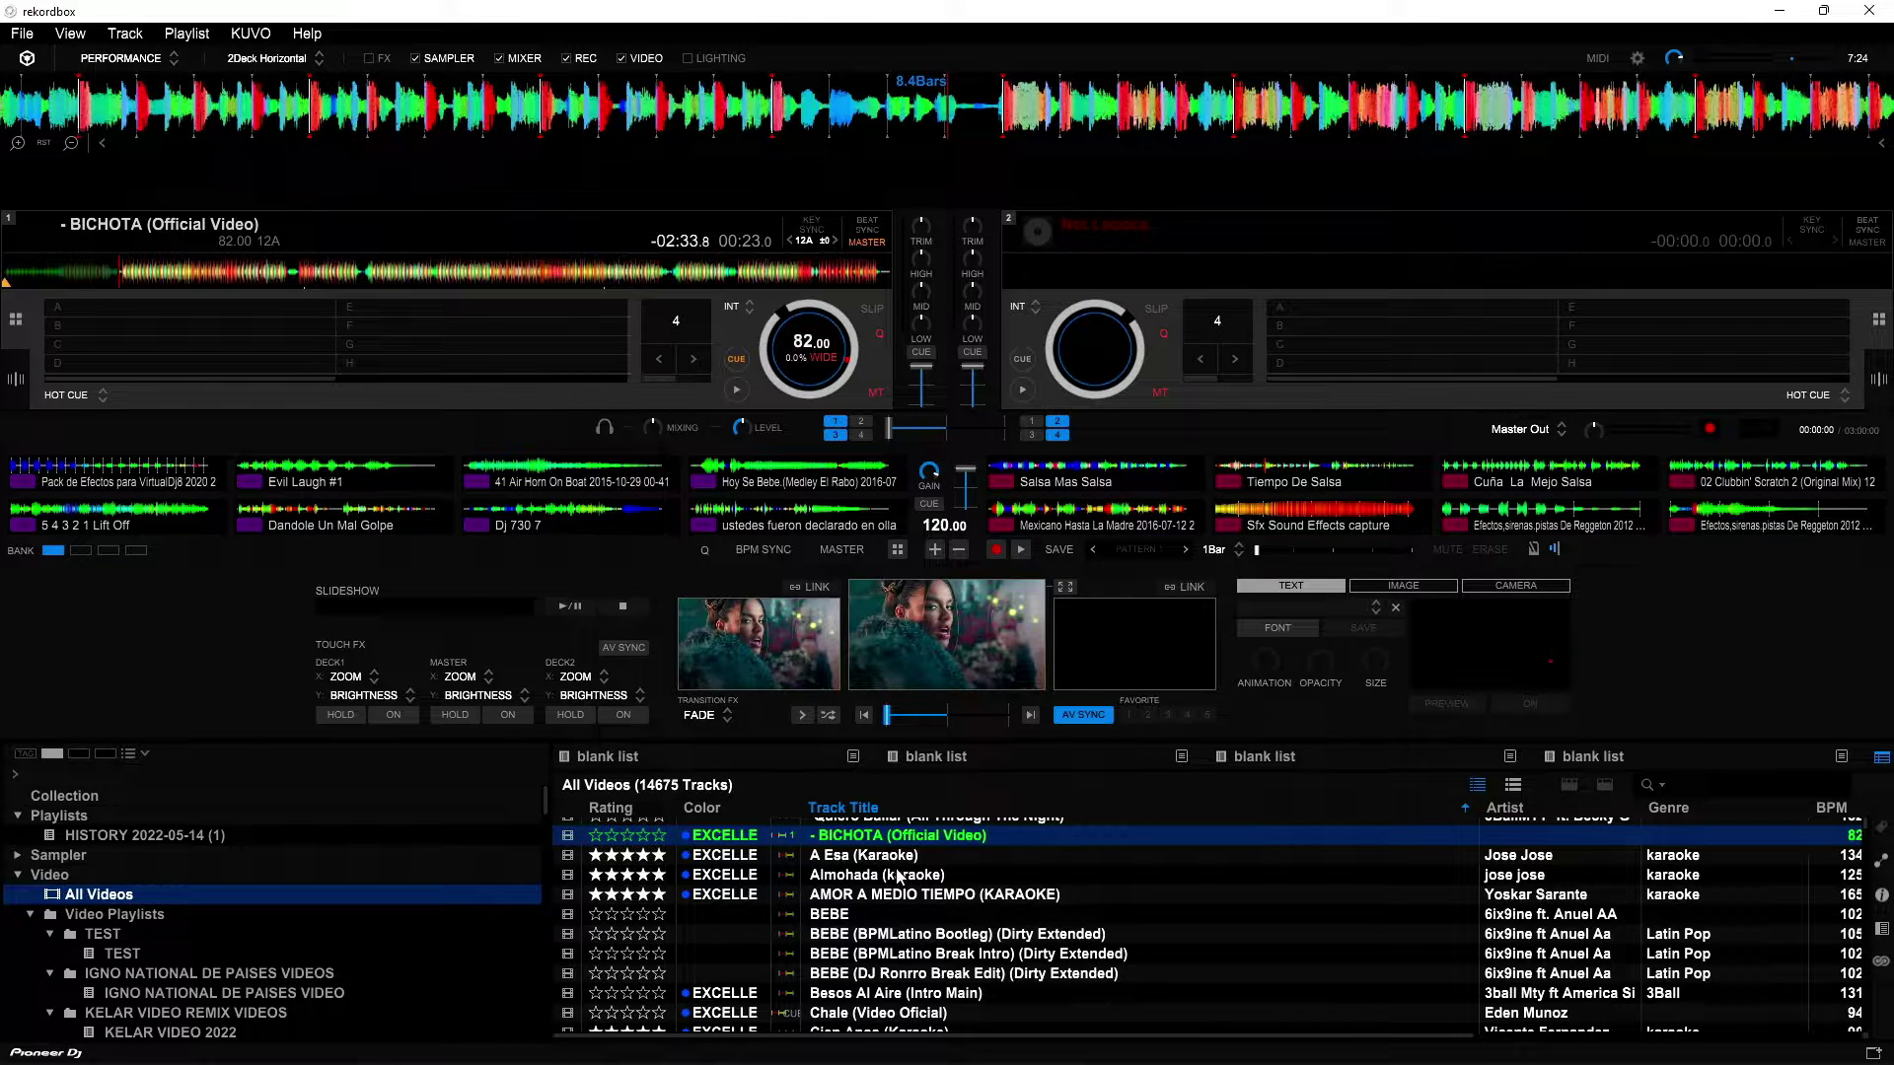
Load "El Perdón ( Music Video)" from All Videos onto deck 1, play it briefly and pause it
scroll(827, 860, down, 7)
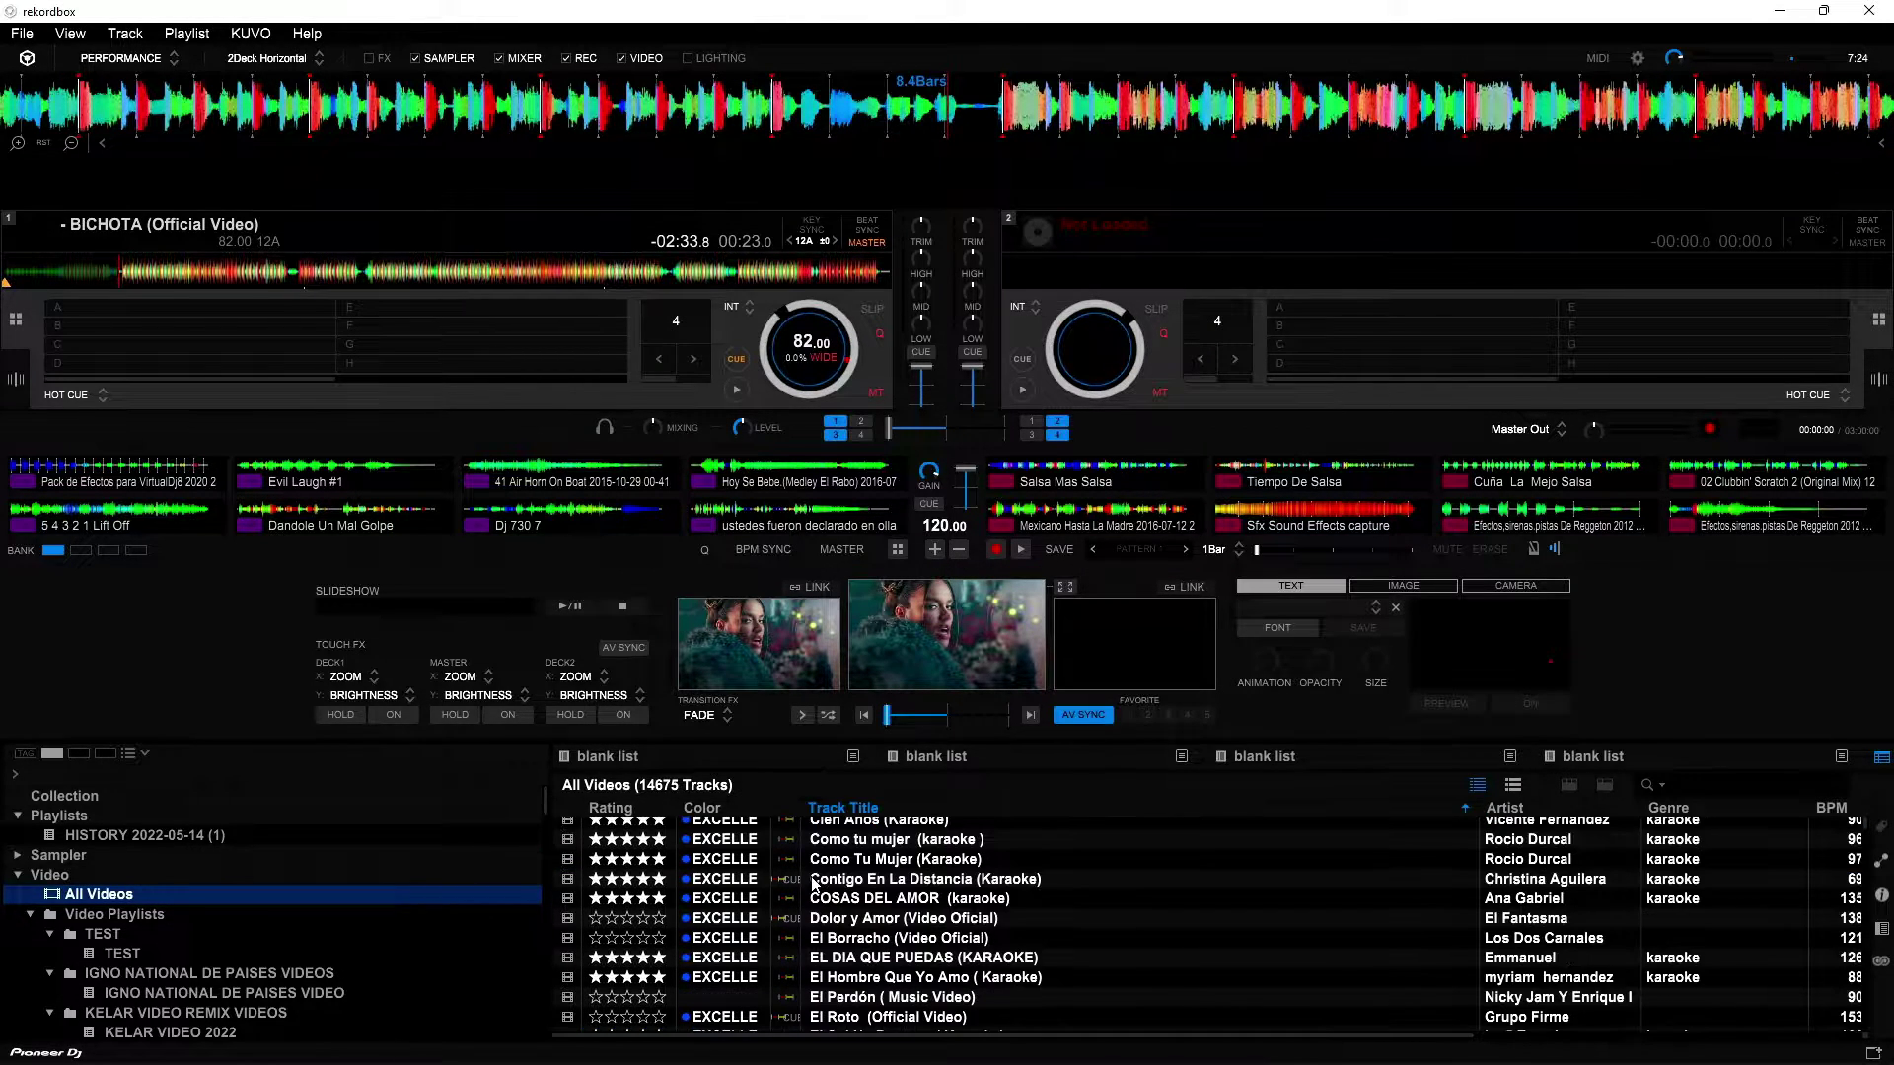
scroll(854, 882, down, 3)
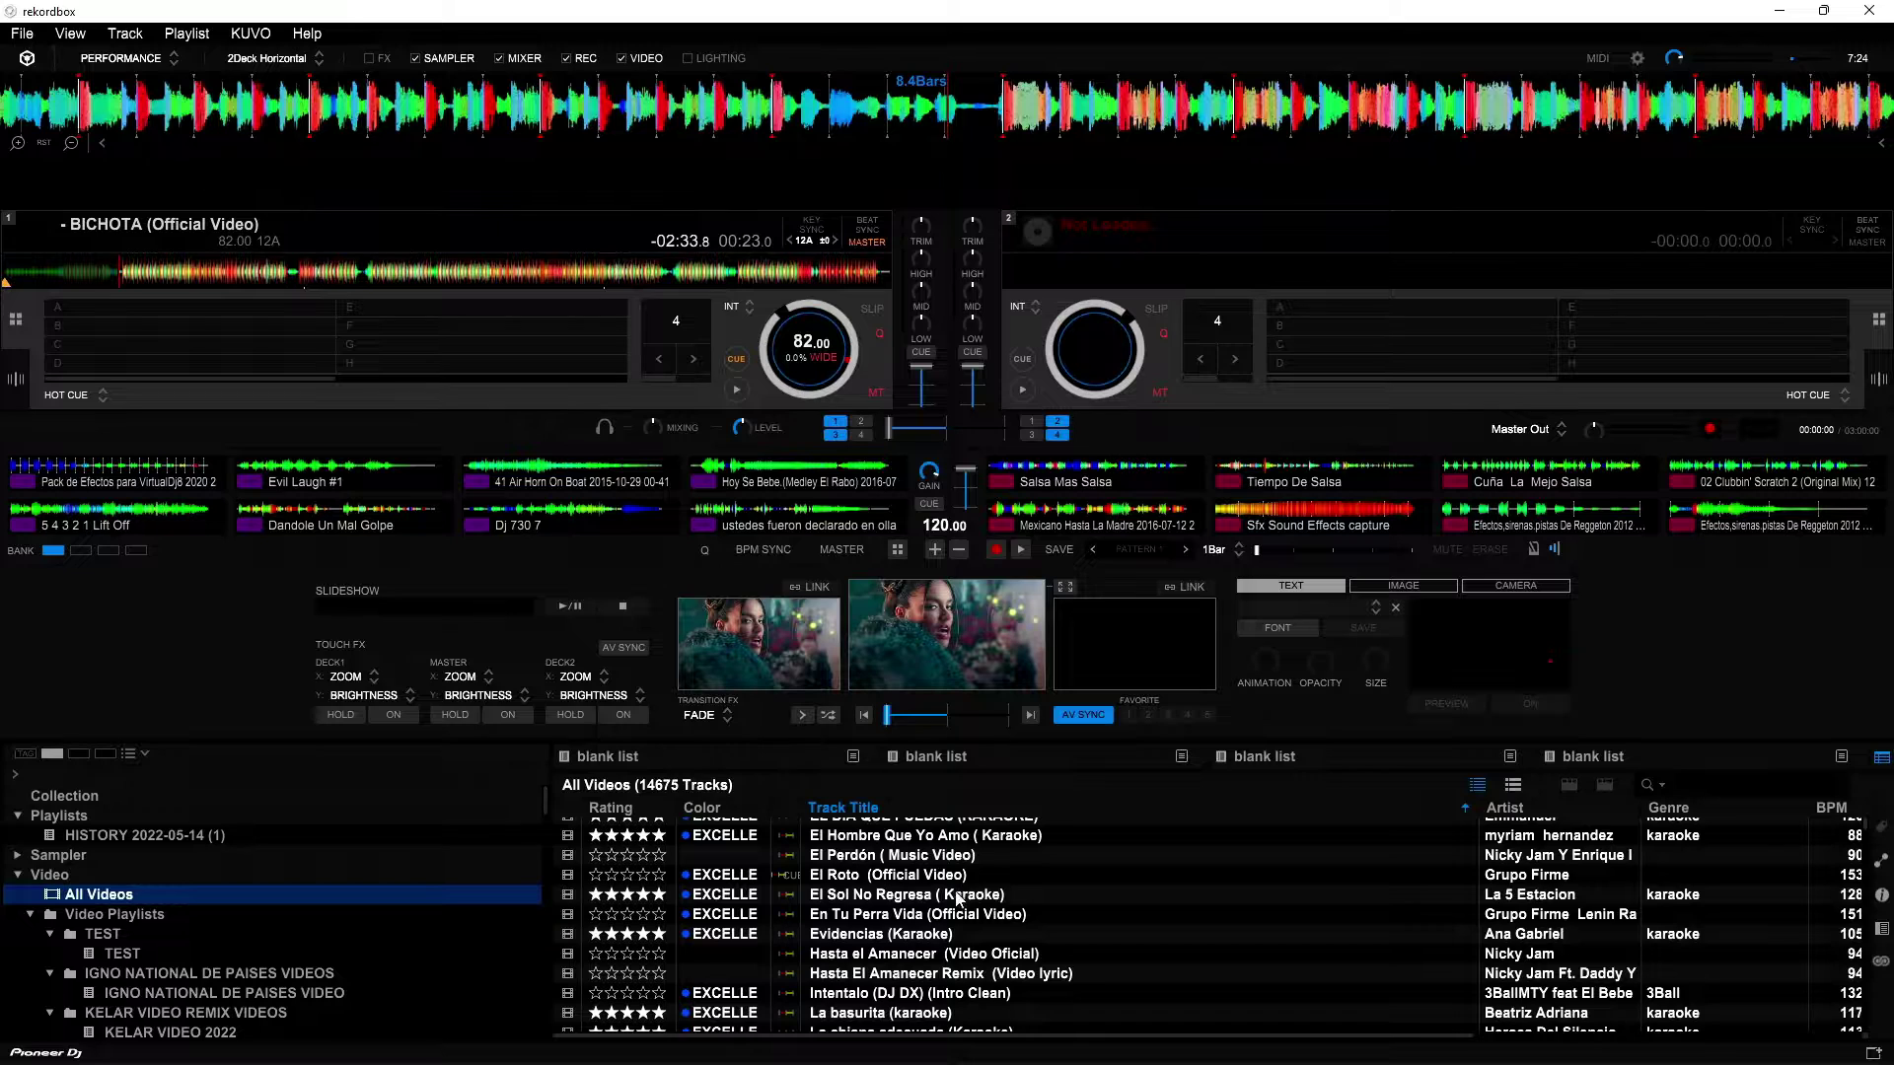
scroll(927, 896, down, 2)
scroll(863, 899, up, 2)
drag(857, 858, 660, 318)
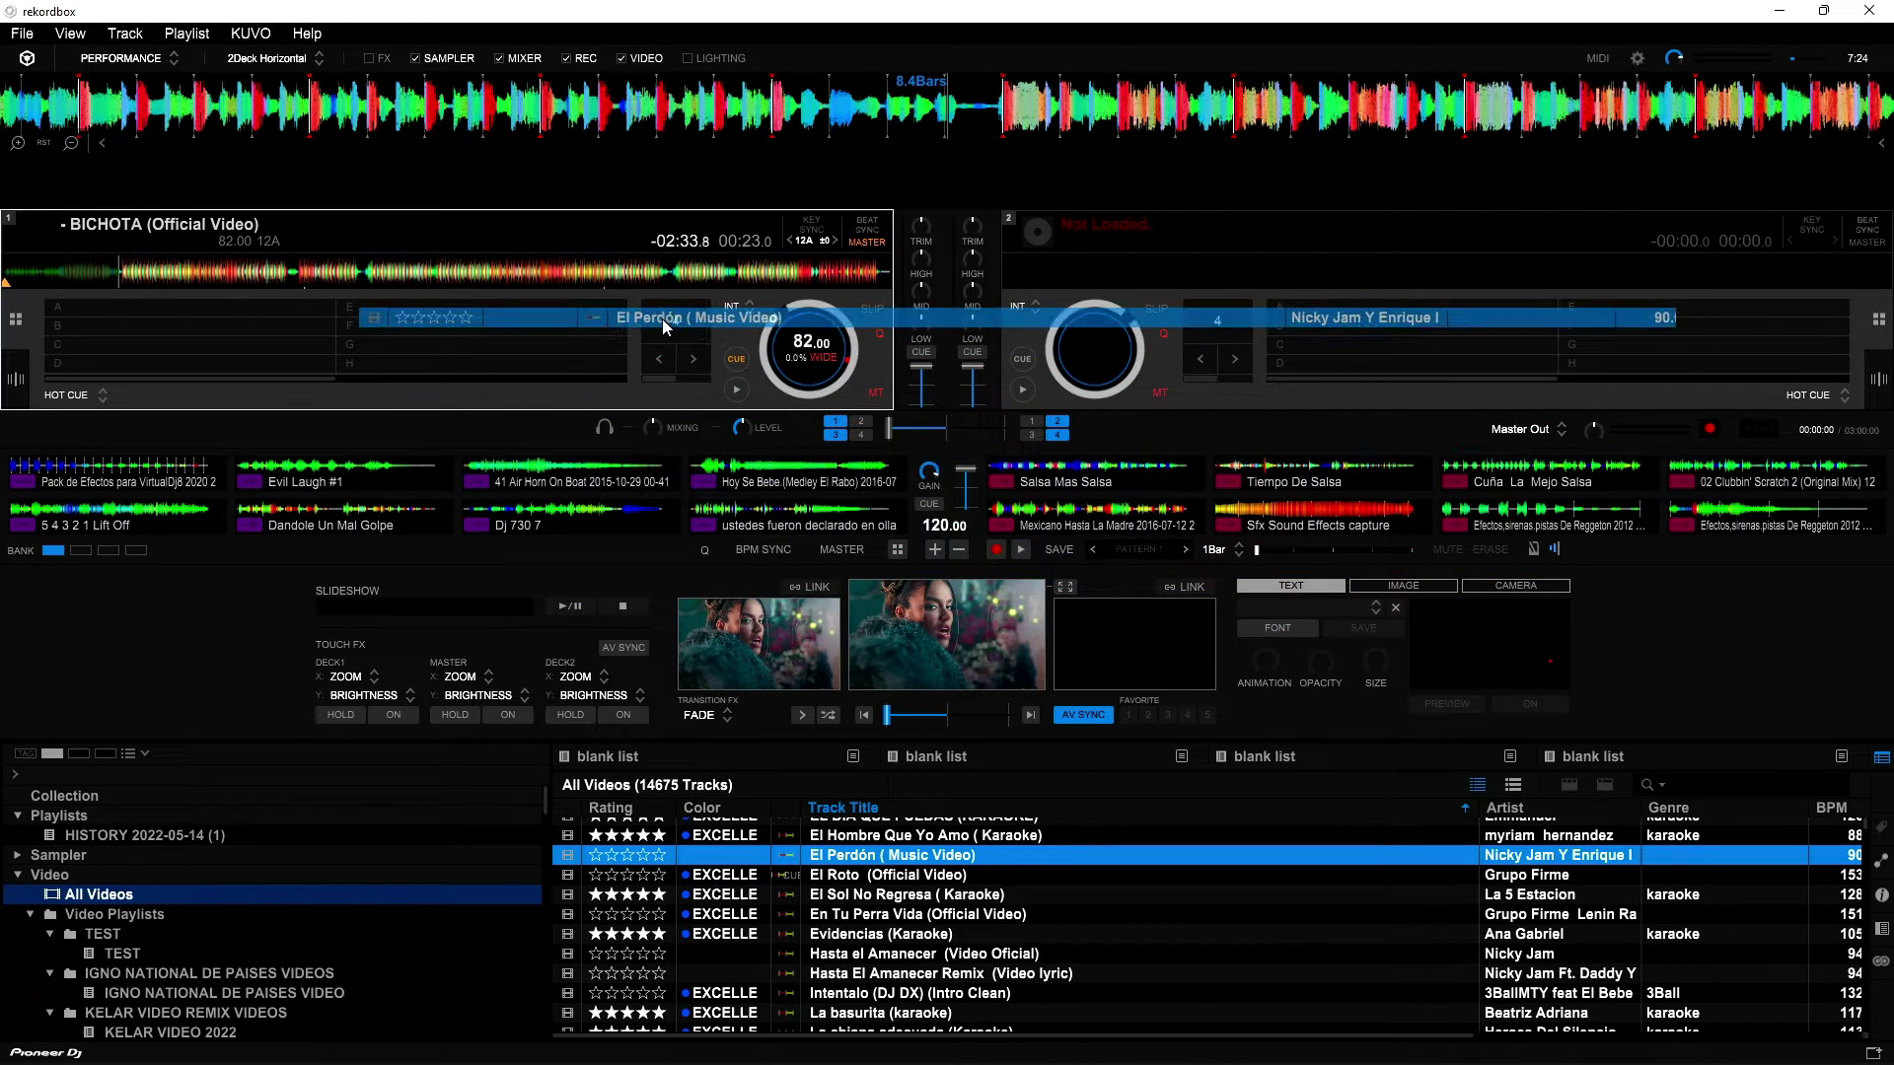
click(735, 393)
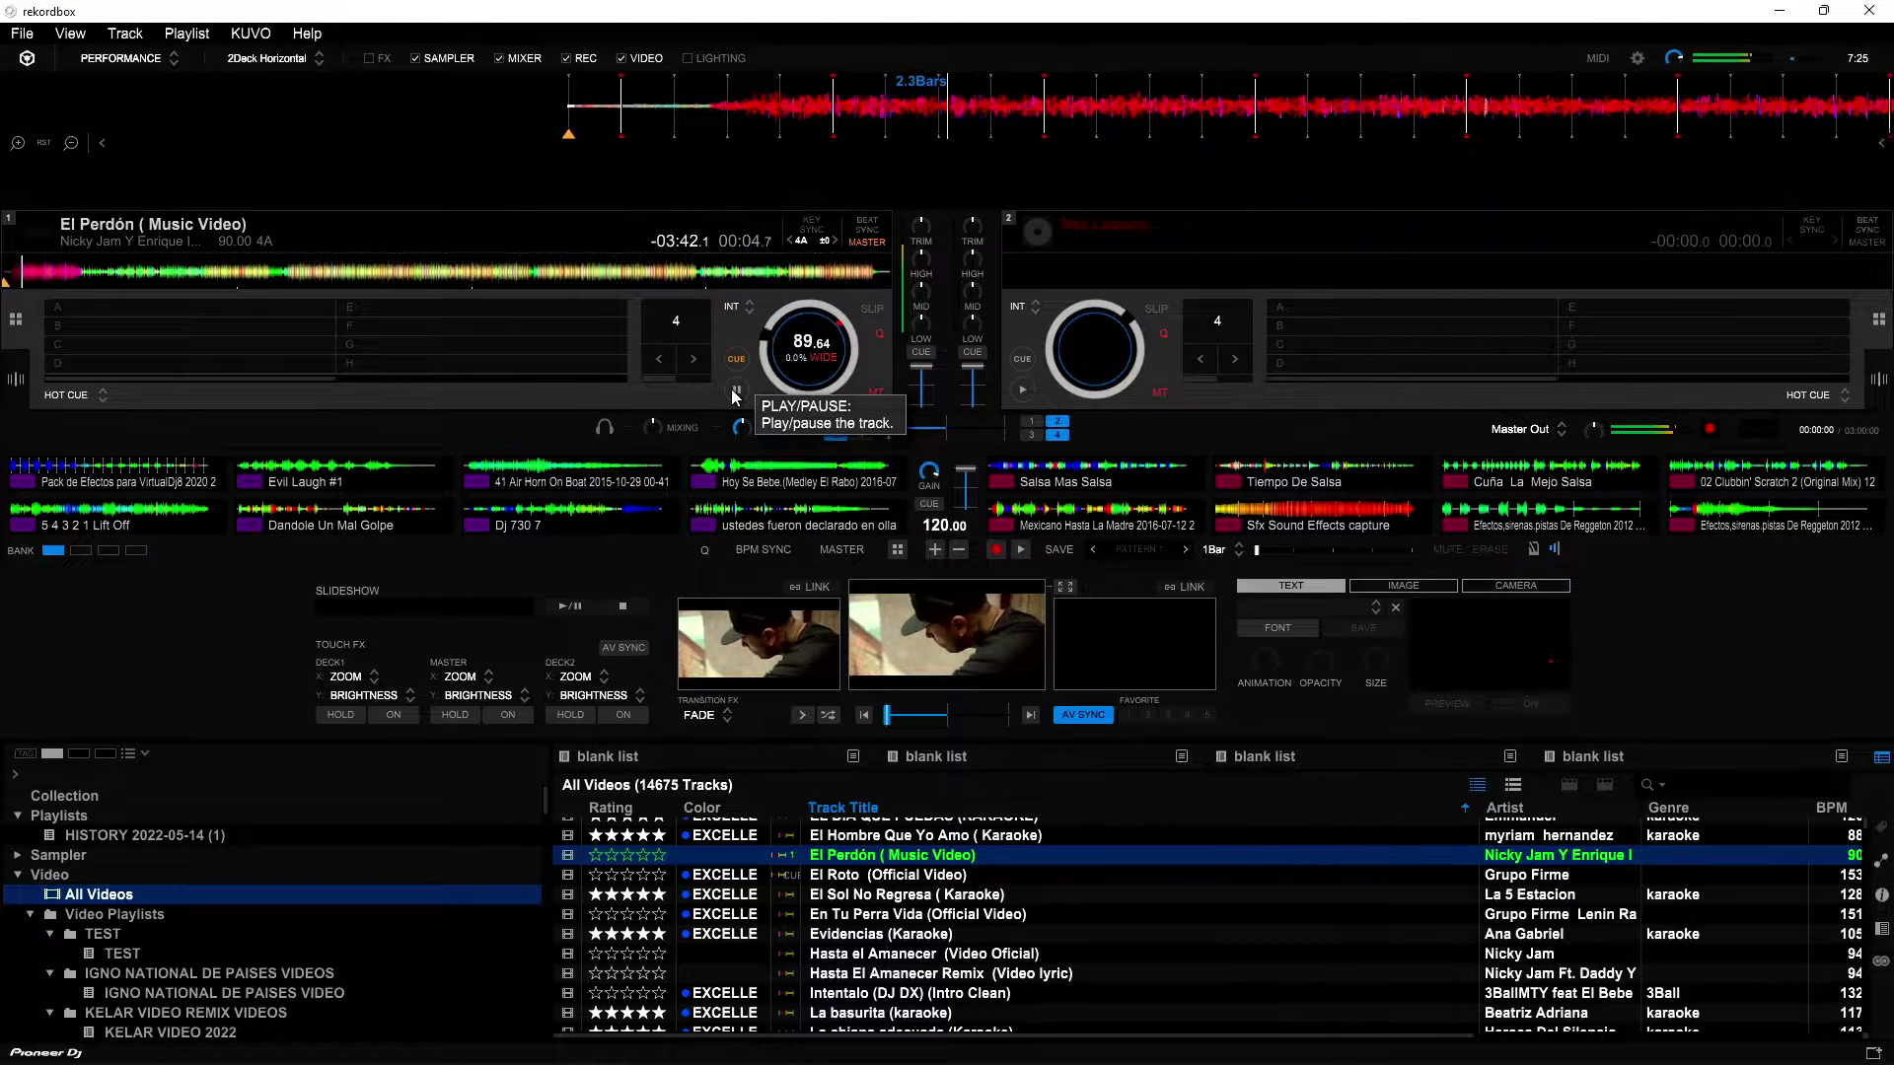
click(735, 393)
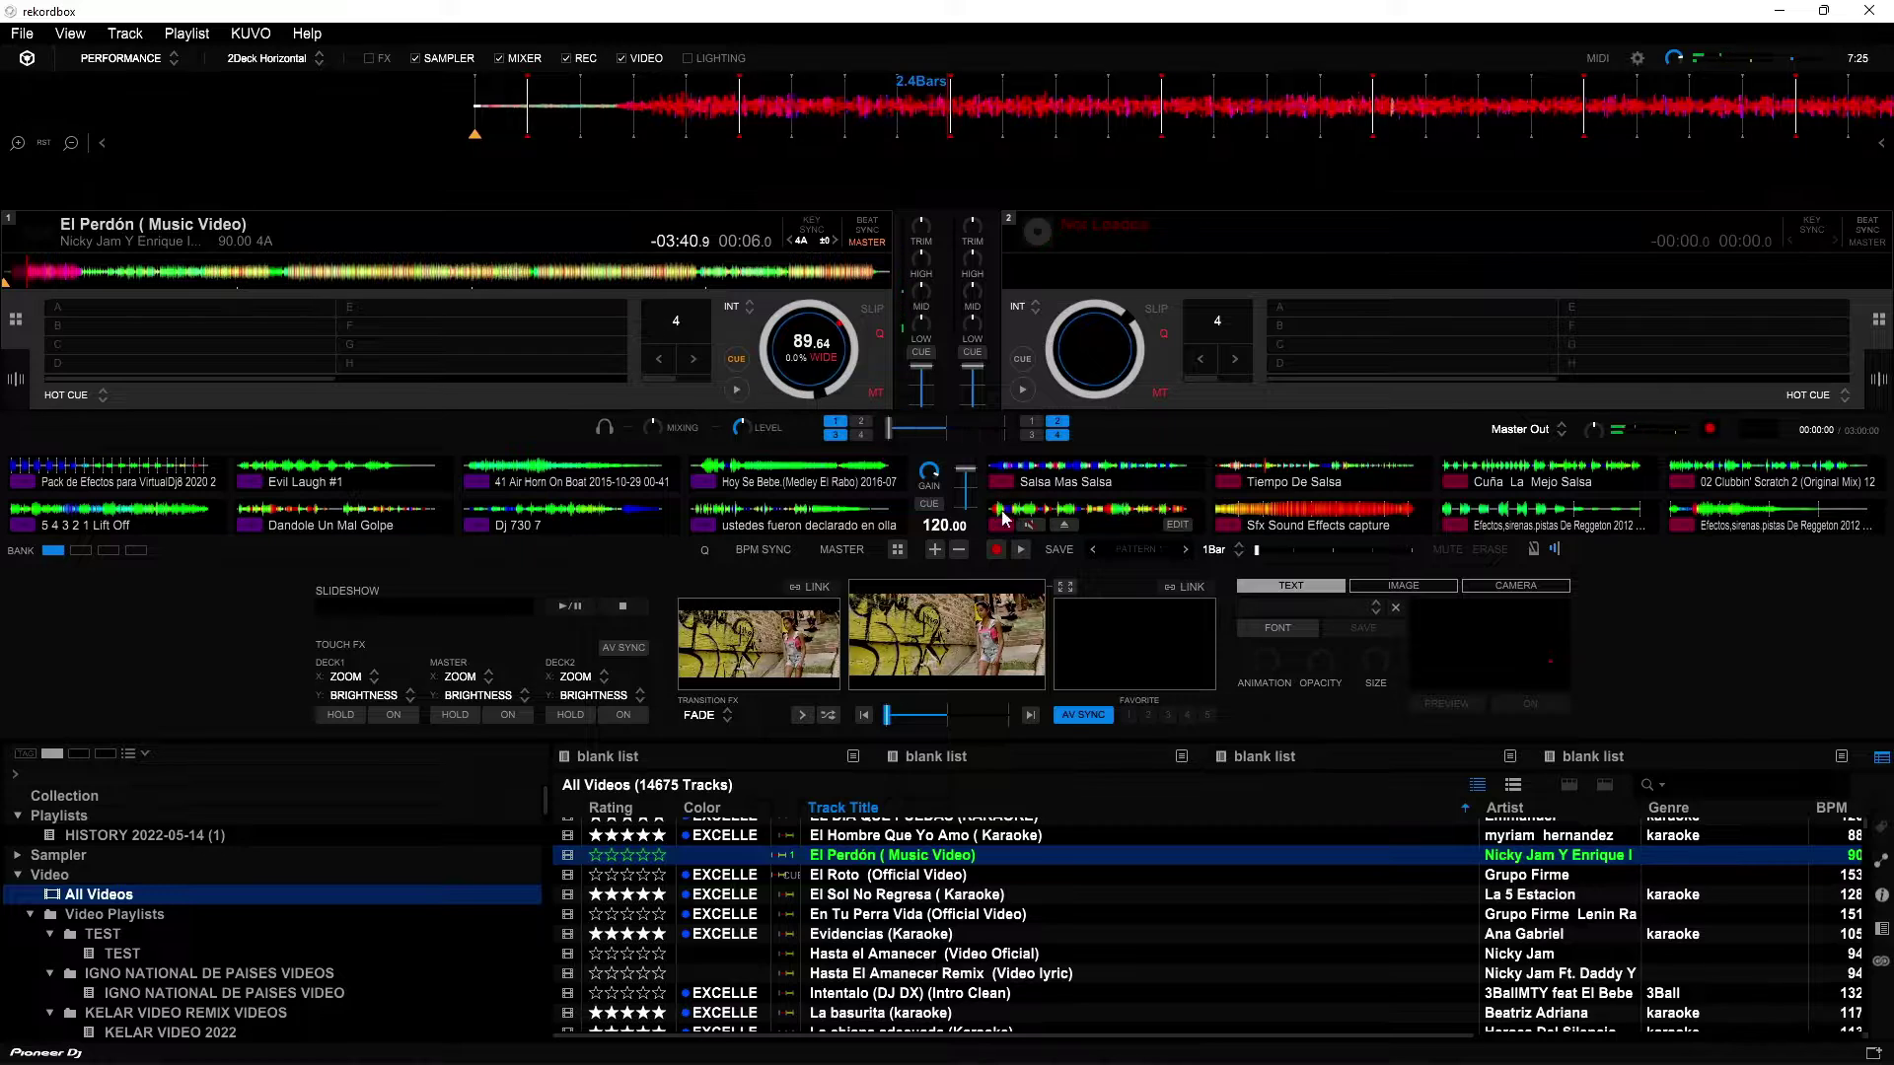
Resume El Perdón on deck 1, check its master output full screen and in a small window, and close the video window and pause the deck
click(1074, 589)
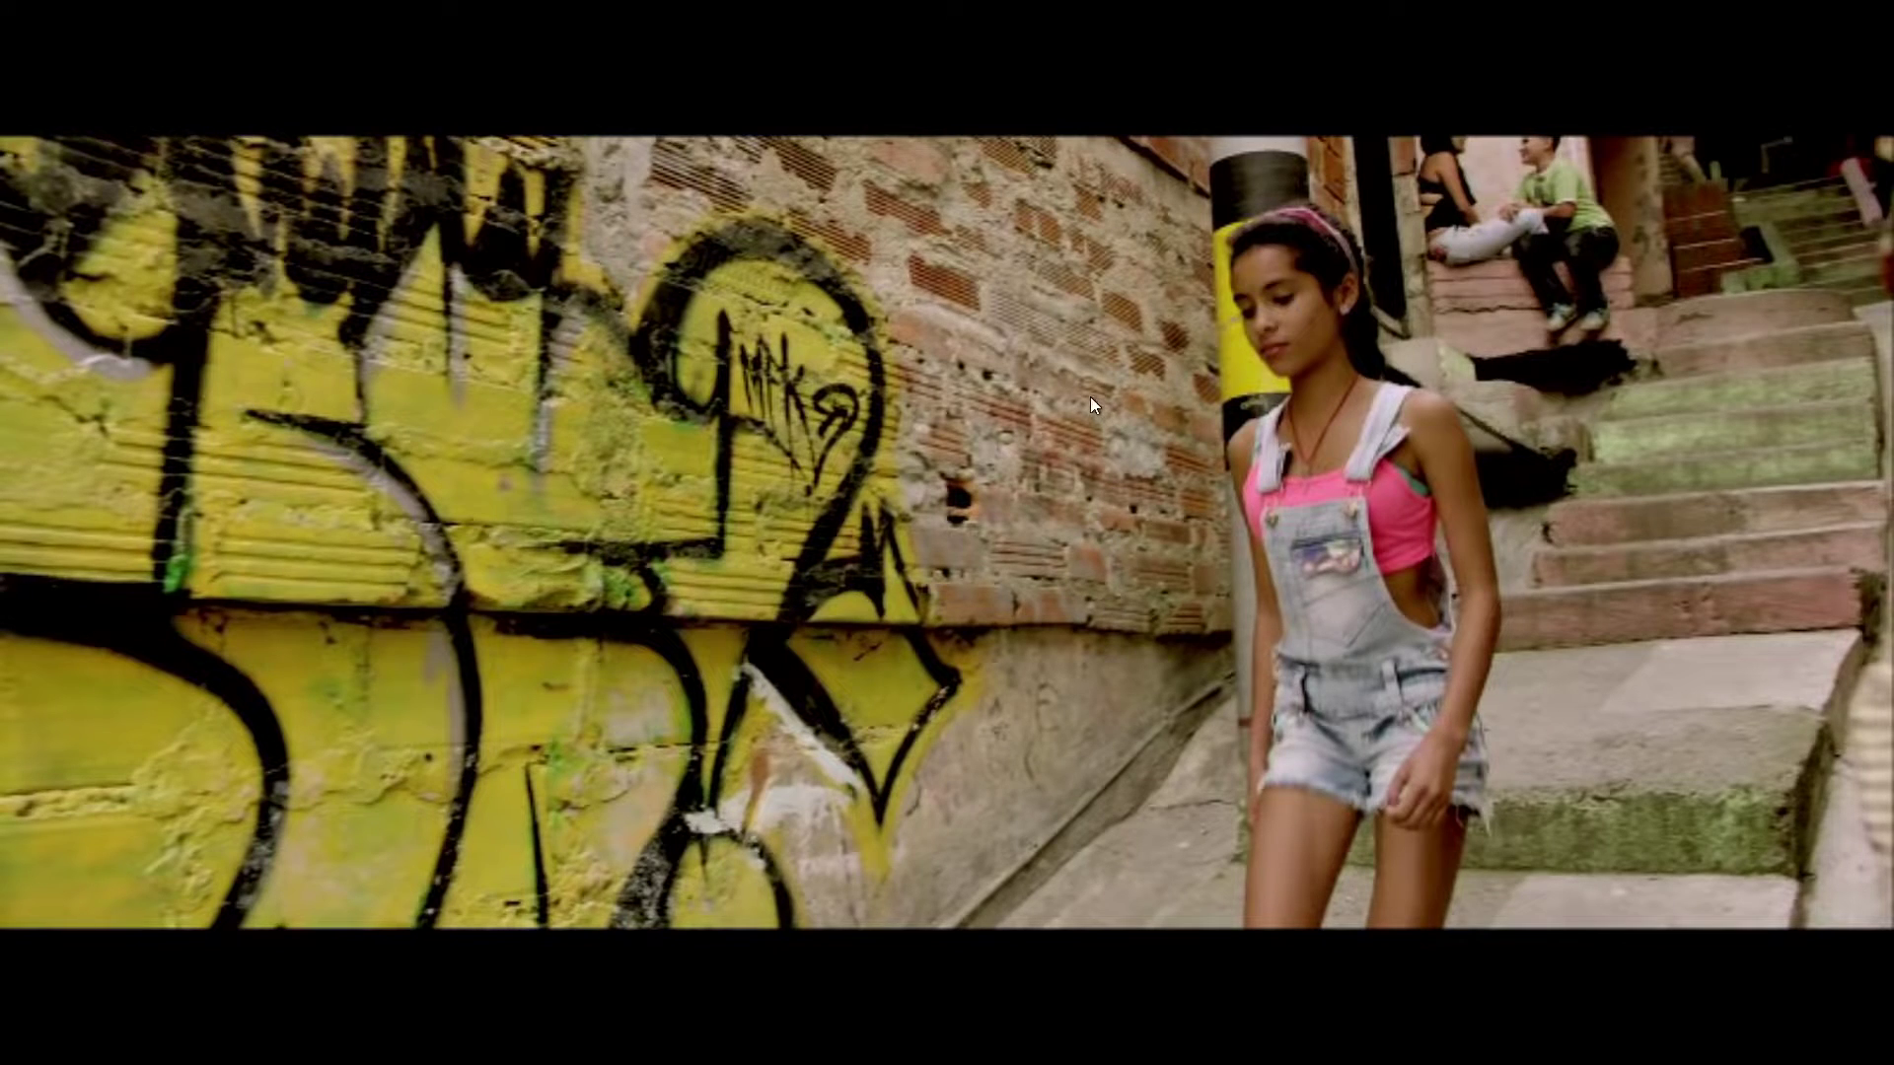
double_click(993, 430)
click(736, 392)
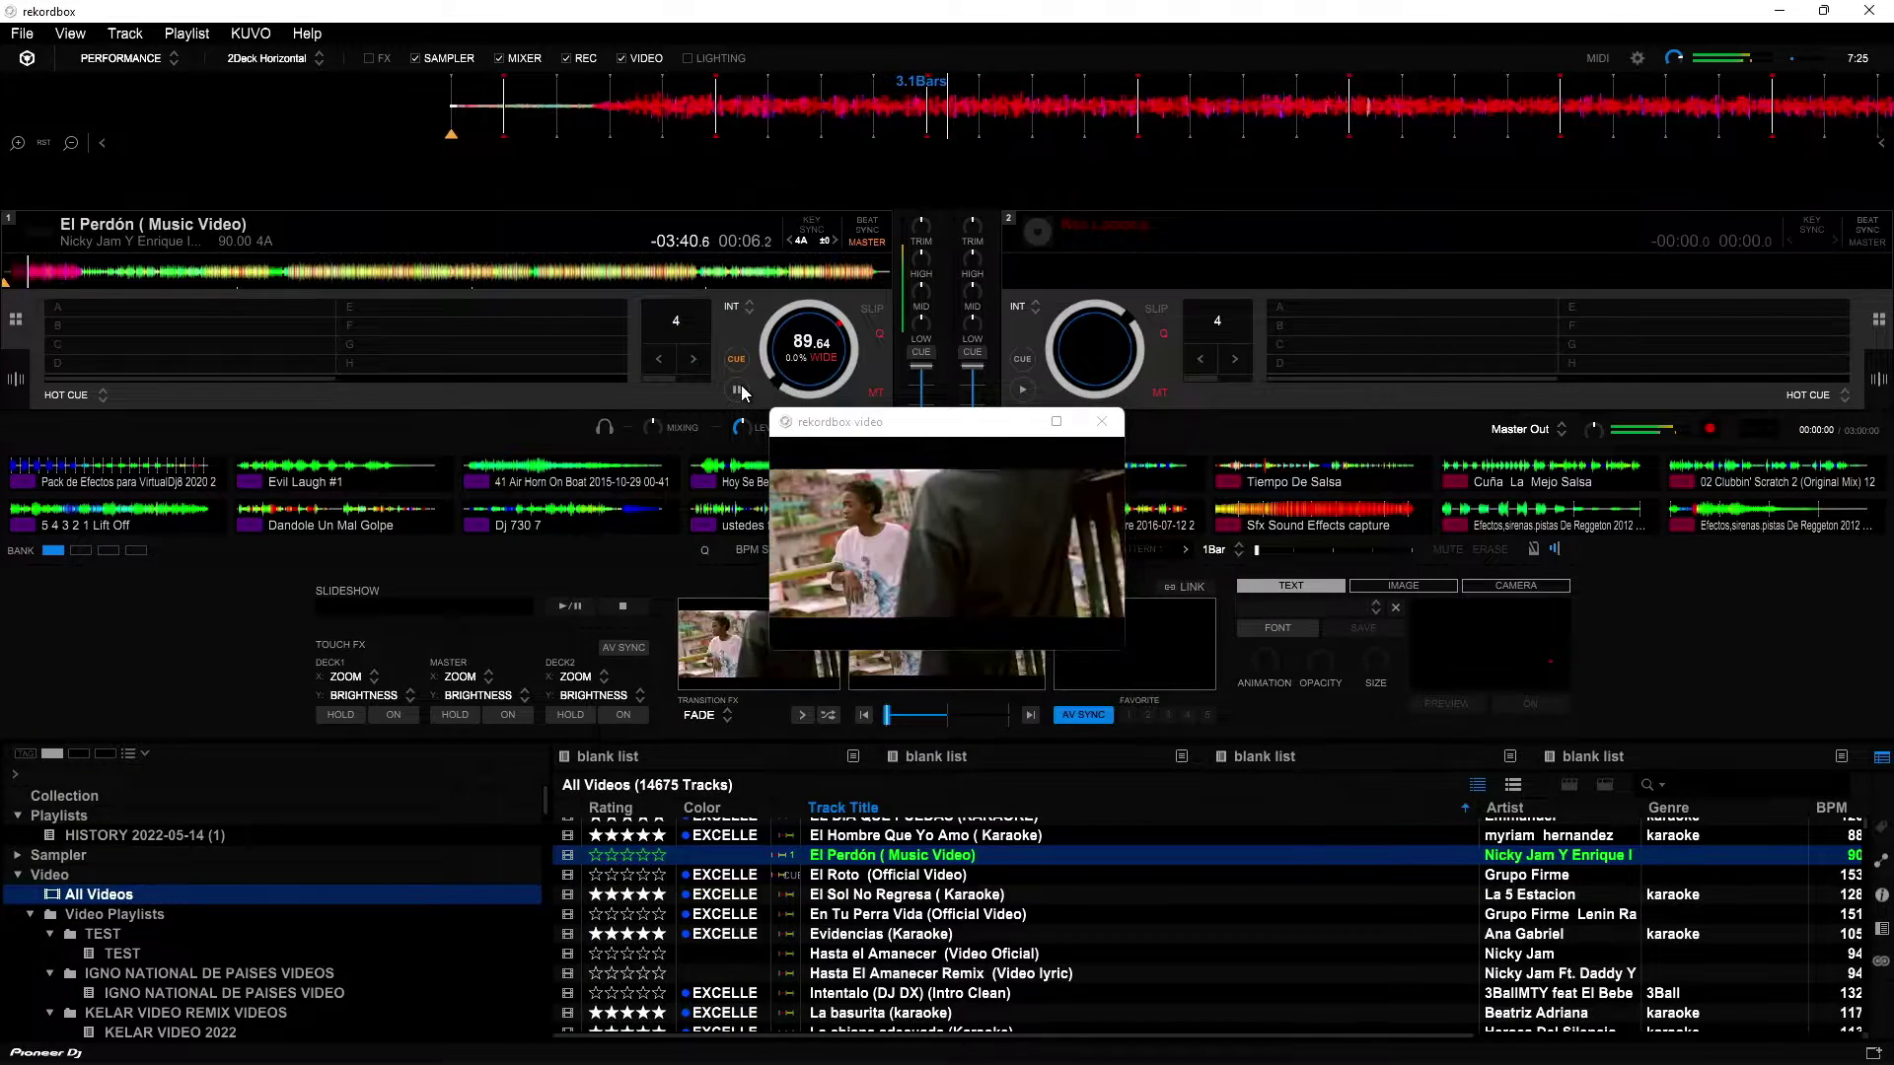
click(1056, 421)
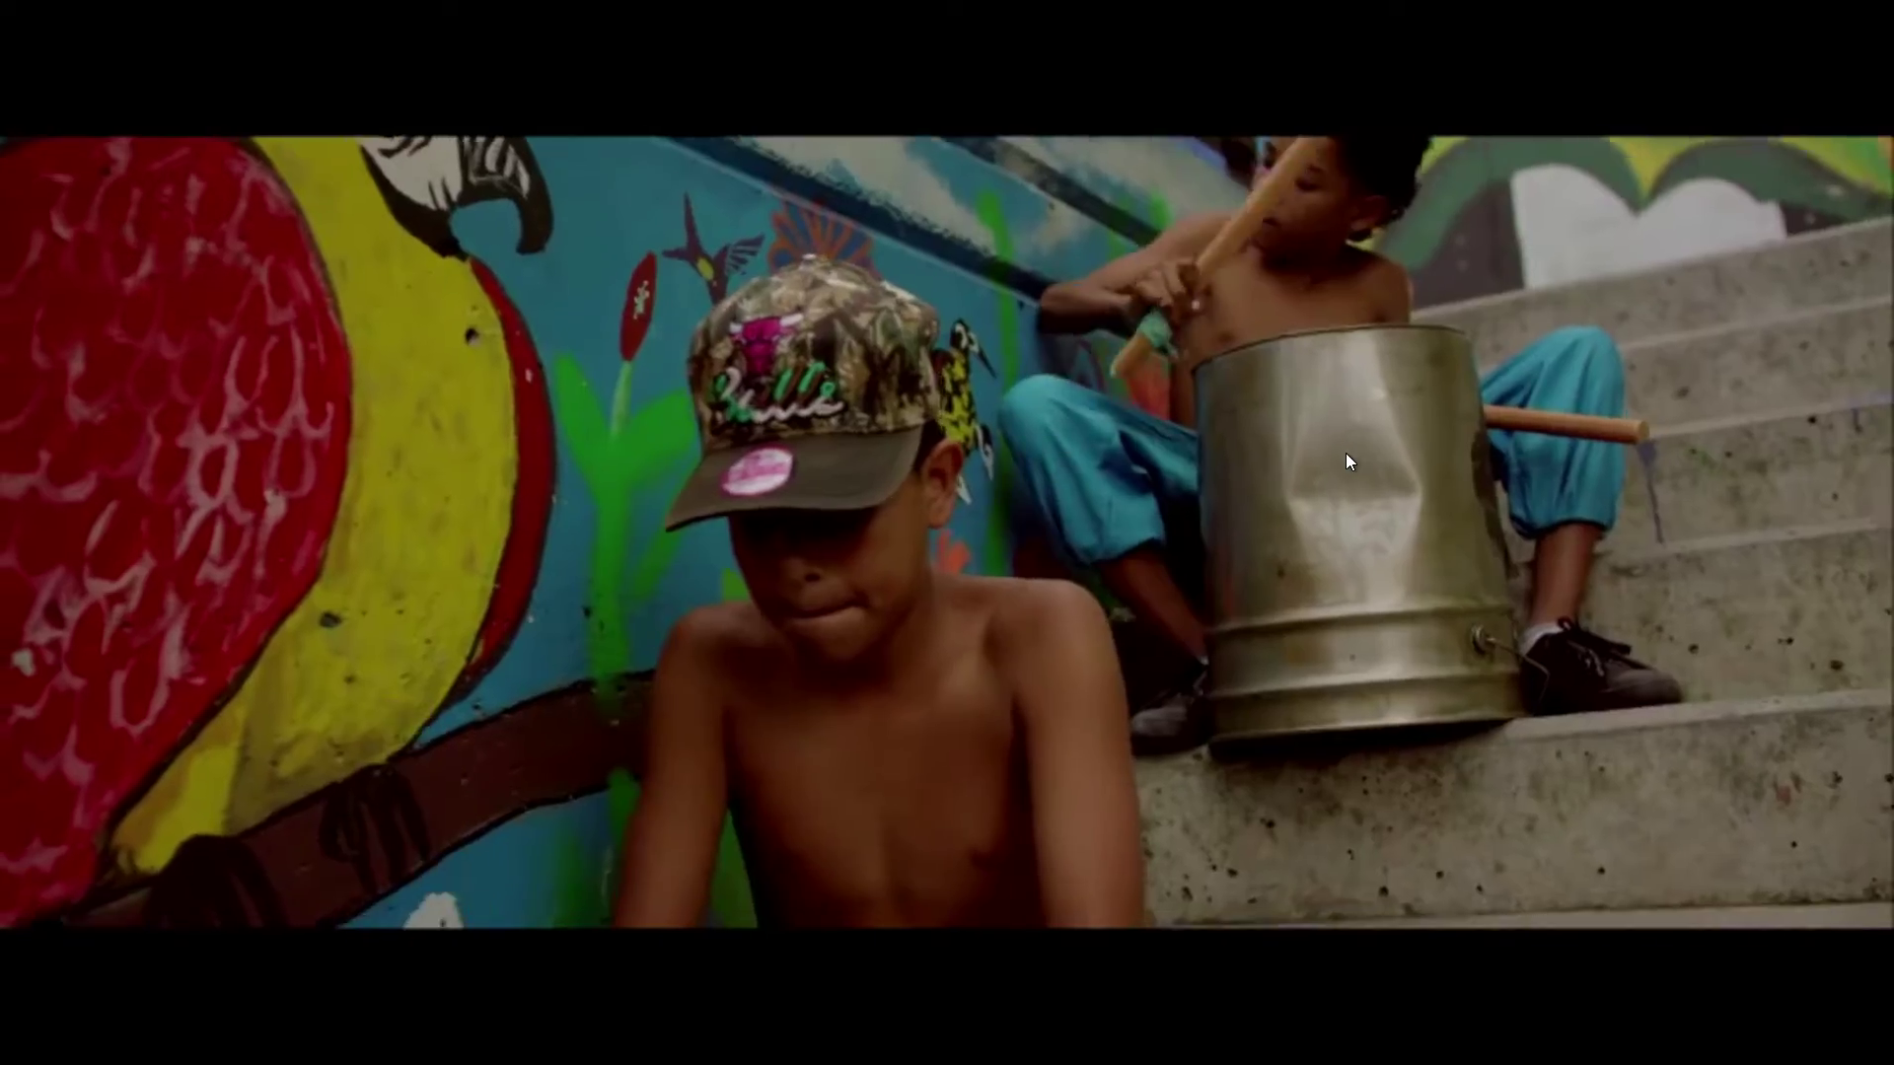
double_click(1345, 453)
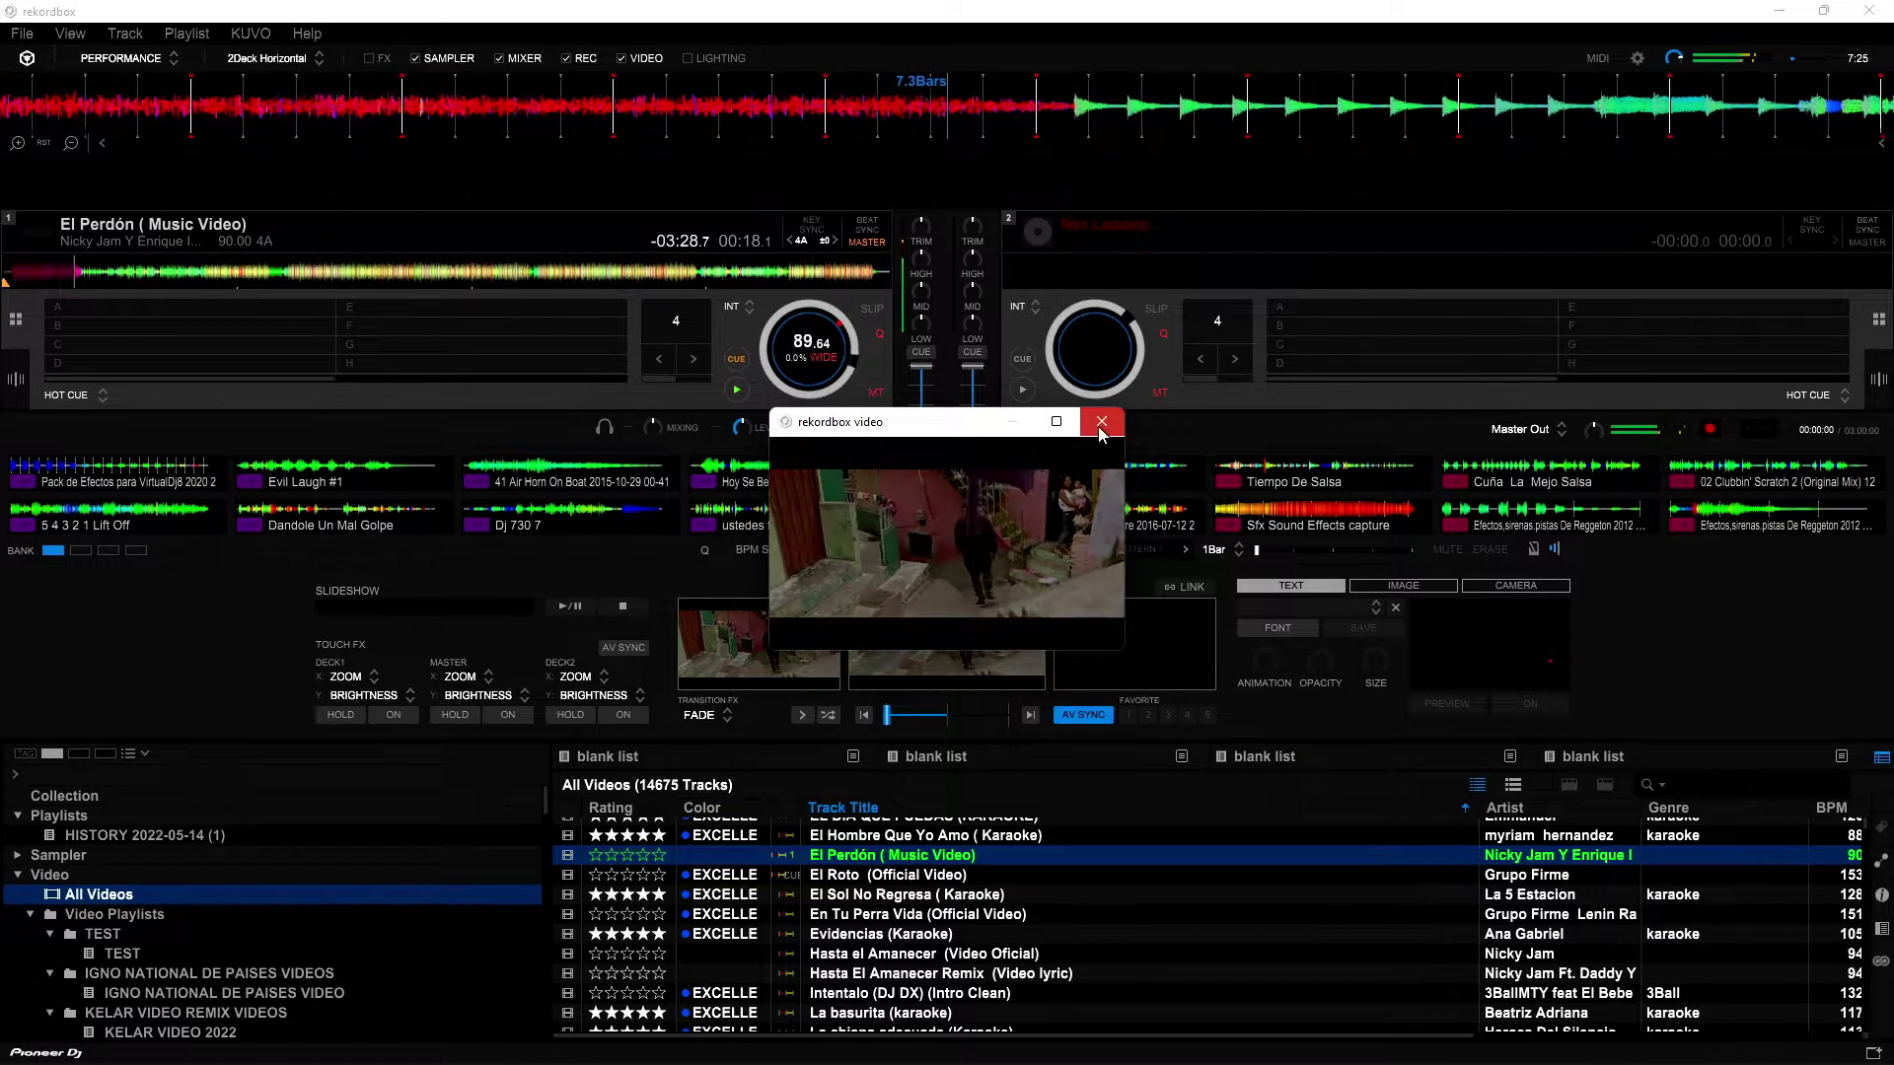
click(1101, 422)
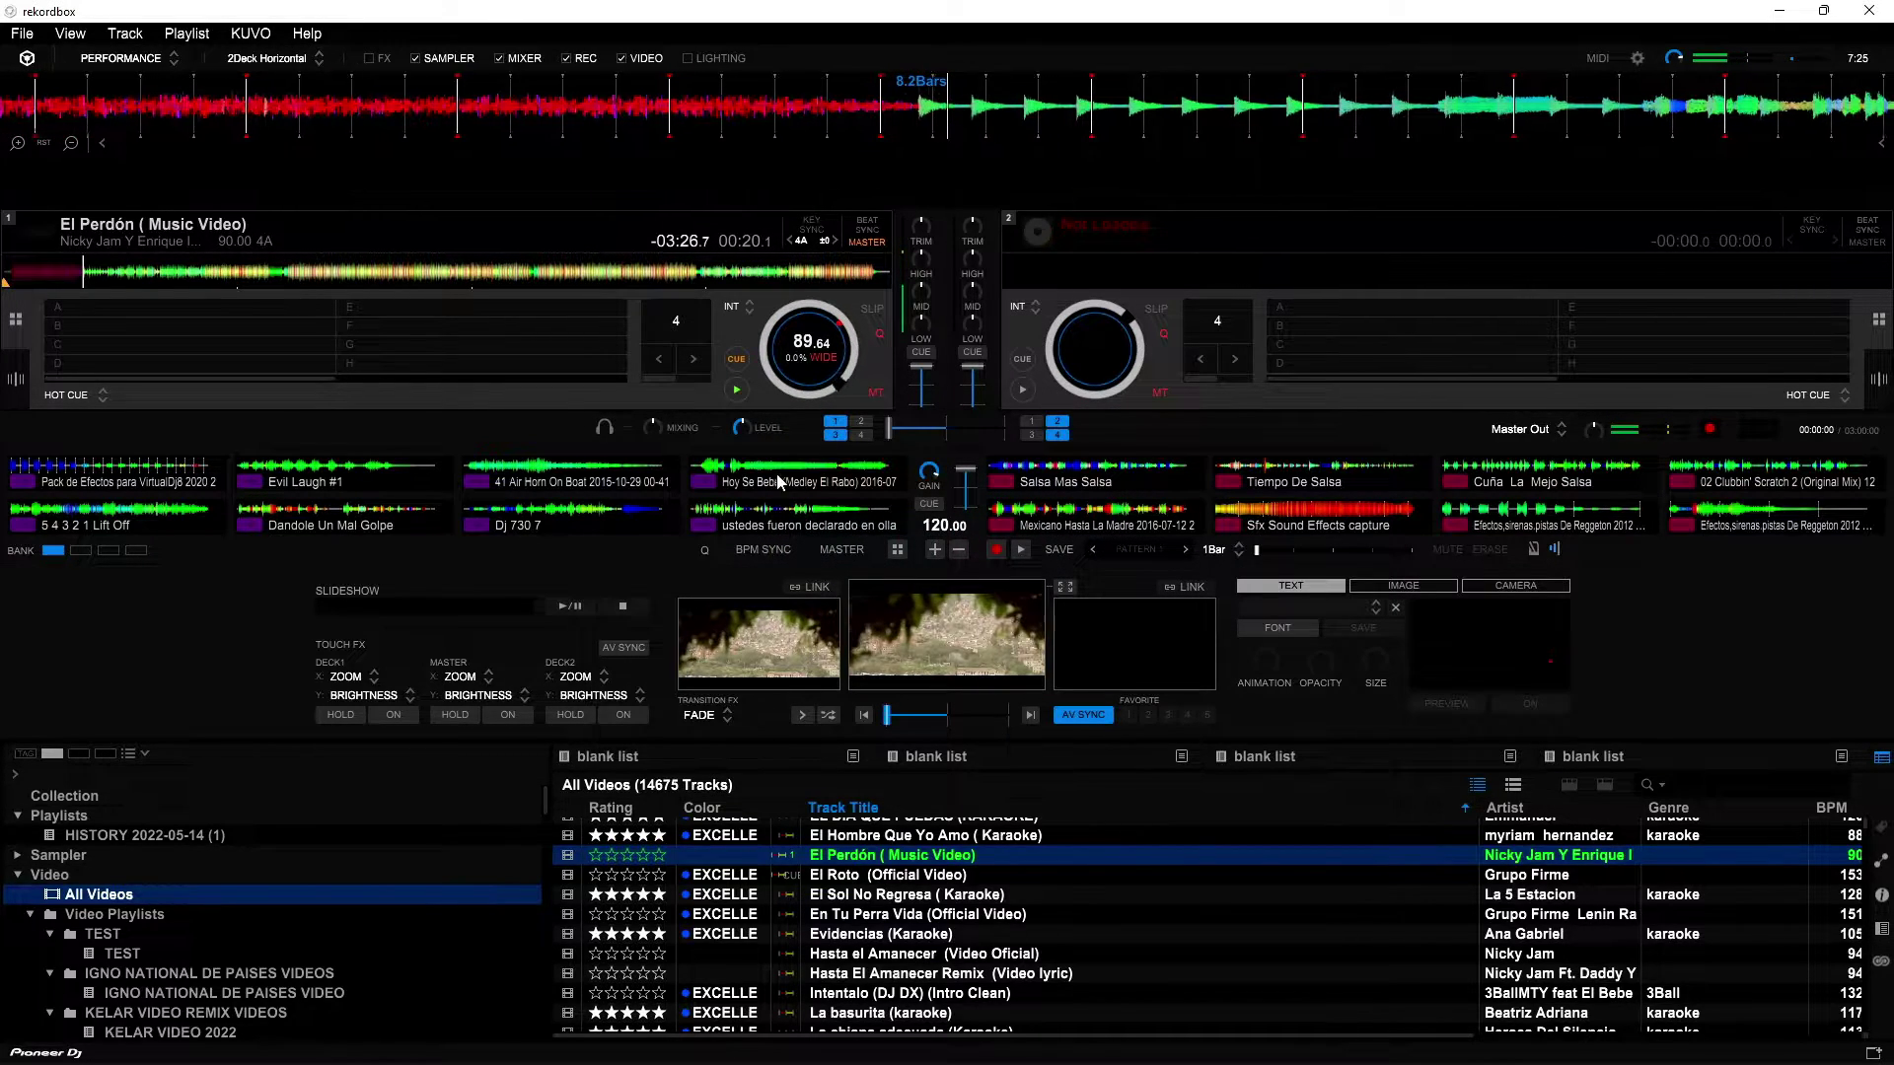
click(734, 393)
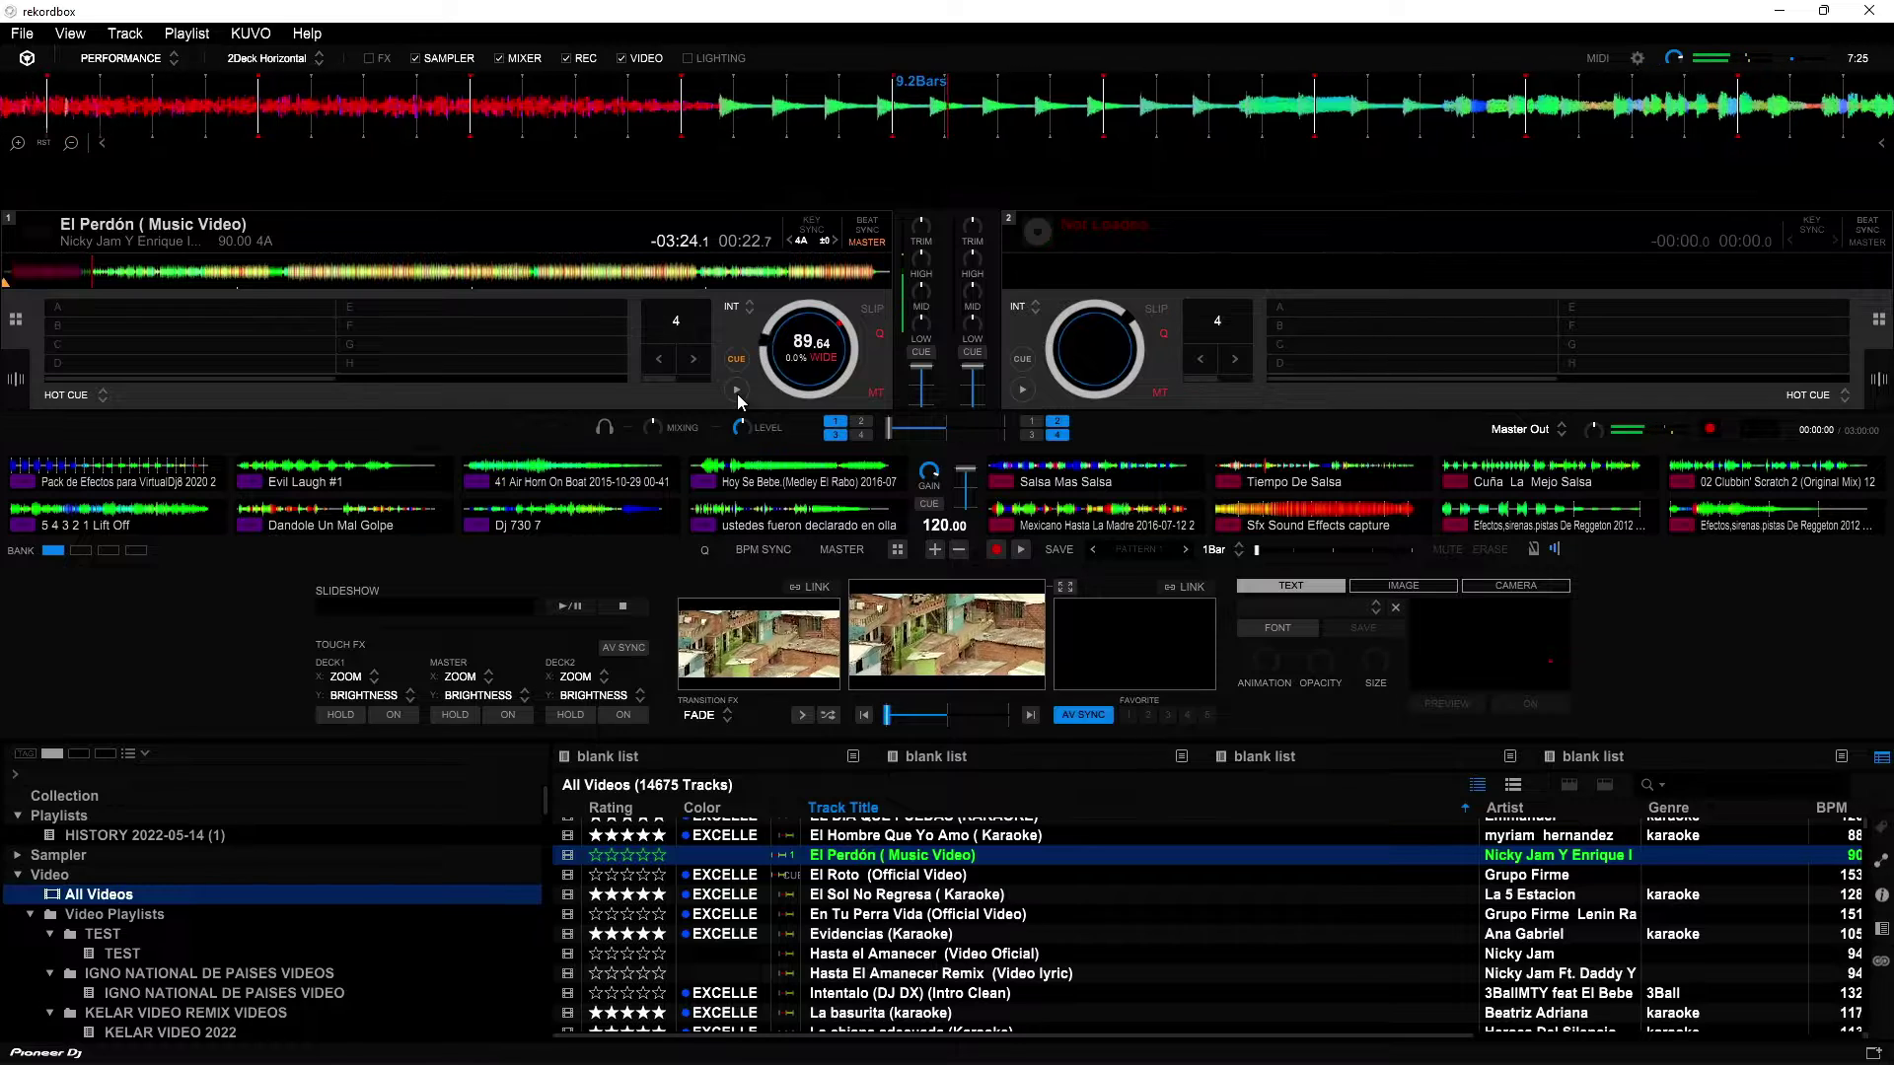
Review the Video section of the Preferences, including the video quality and transition FX settings, and close the dialog
click(1637, 61)
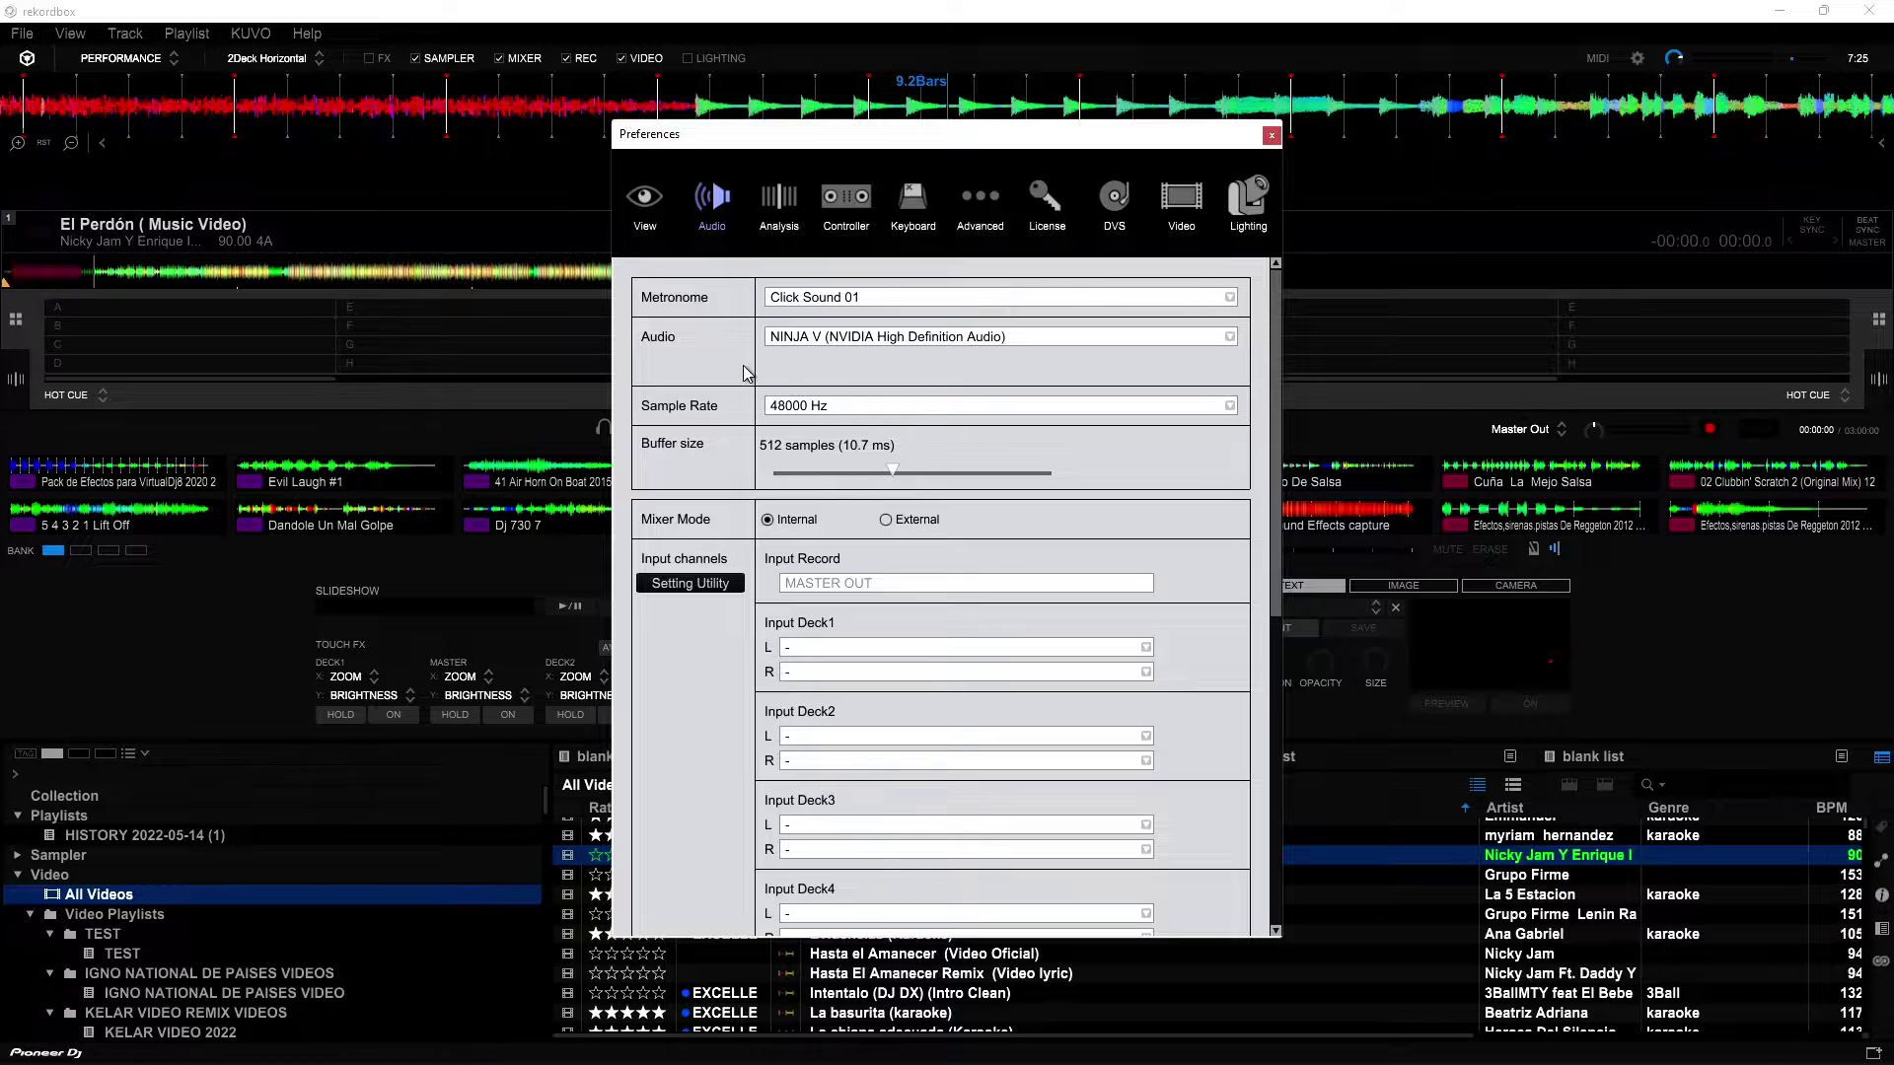
click(1180, 202)
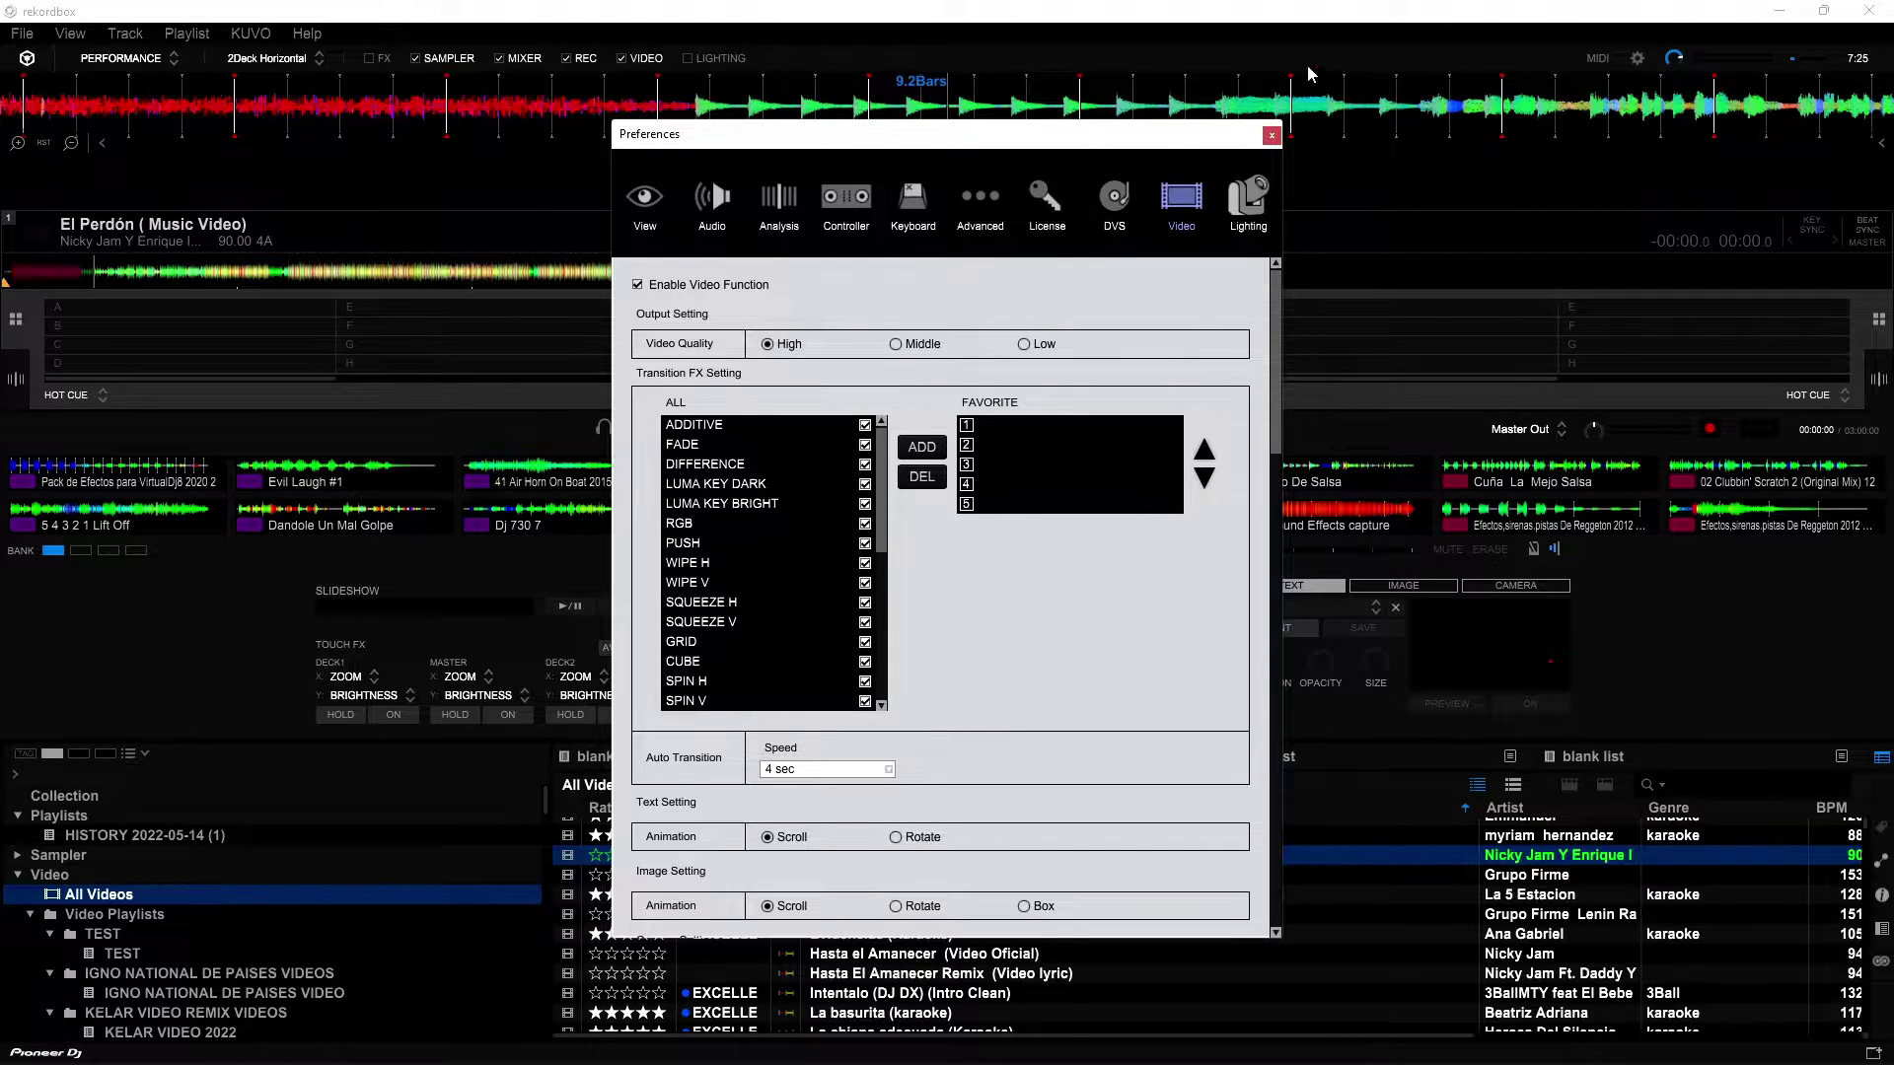
click(1270, 137)
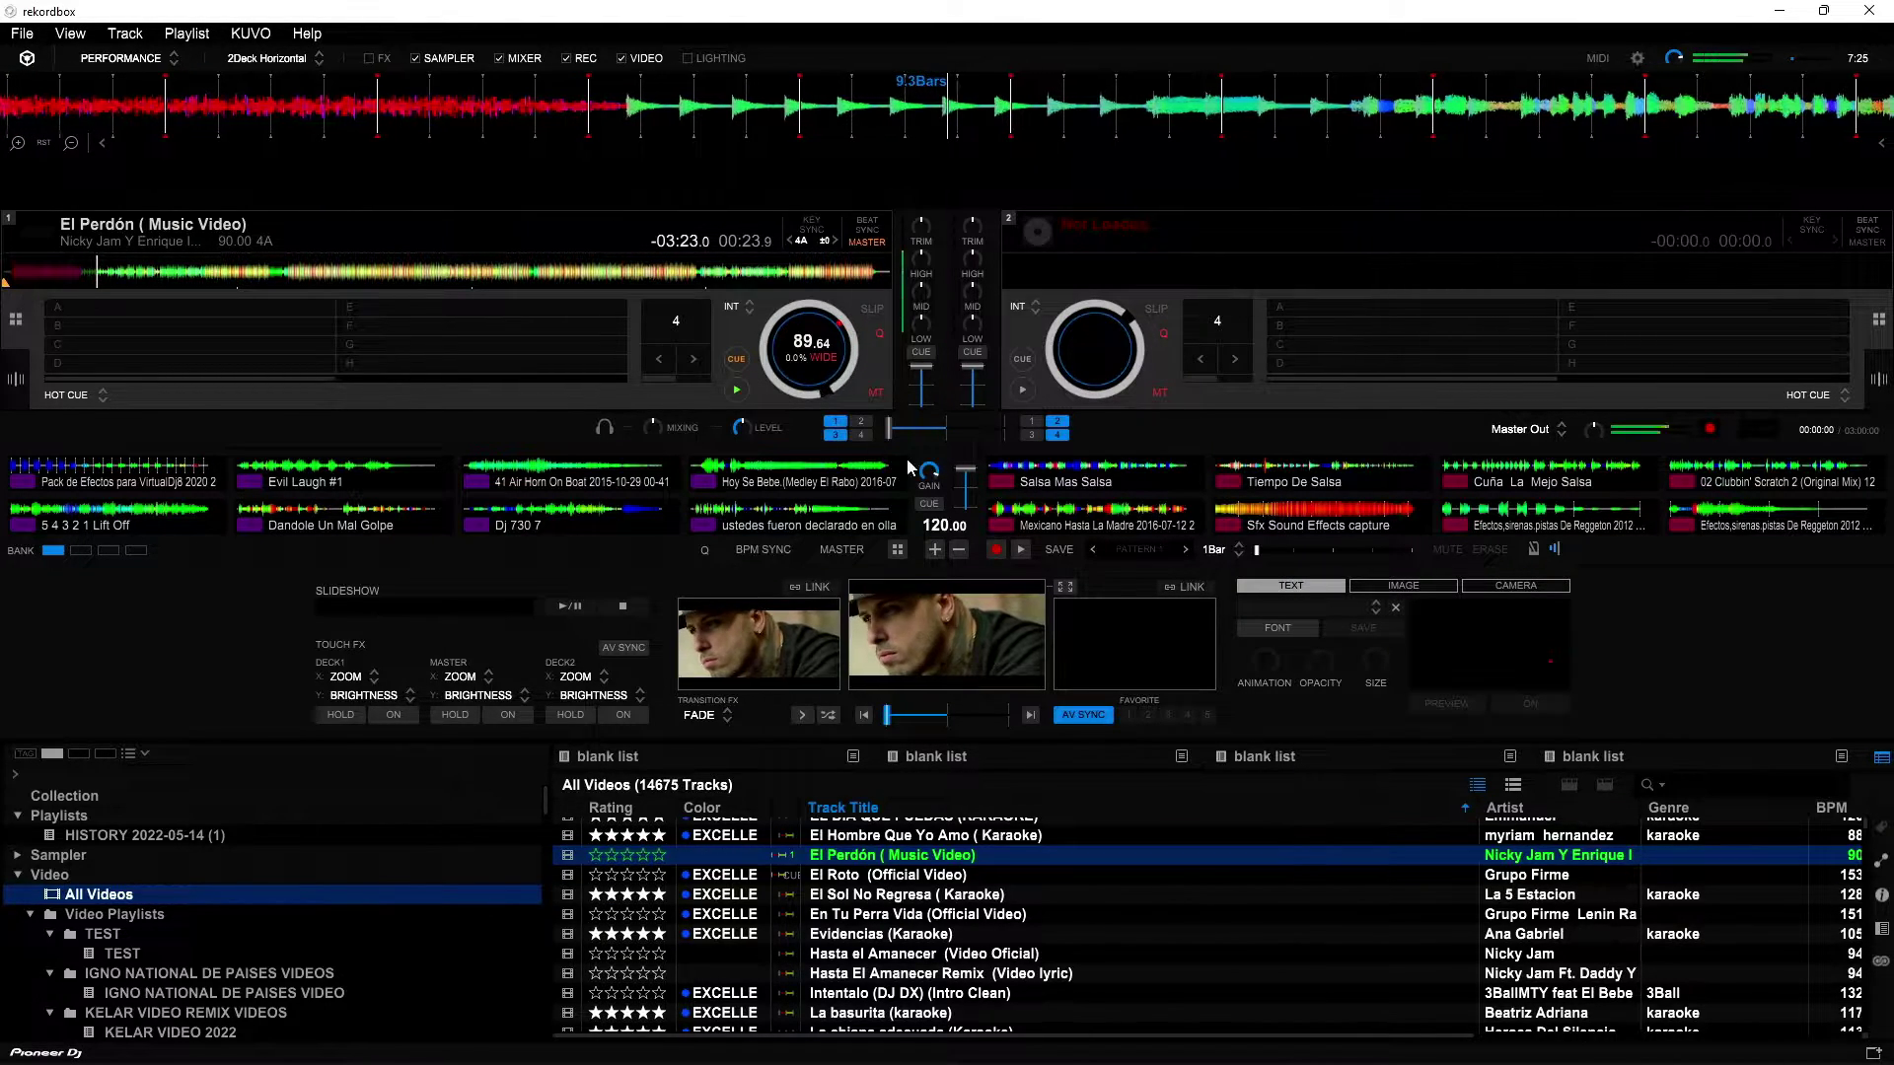
Check El Perdón's output full screen, test jumping between several points of the track in the small video window, and close it and pause deck 1
click(1064, 589)
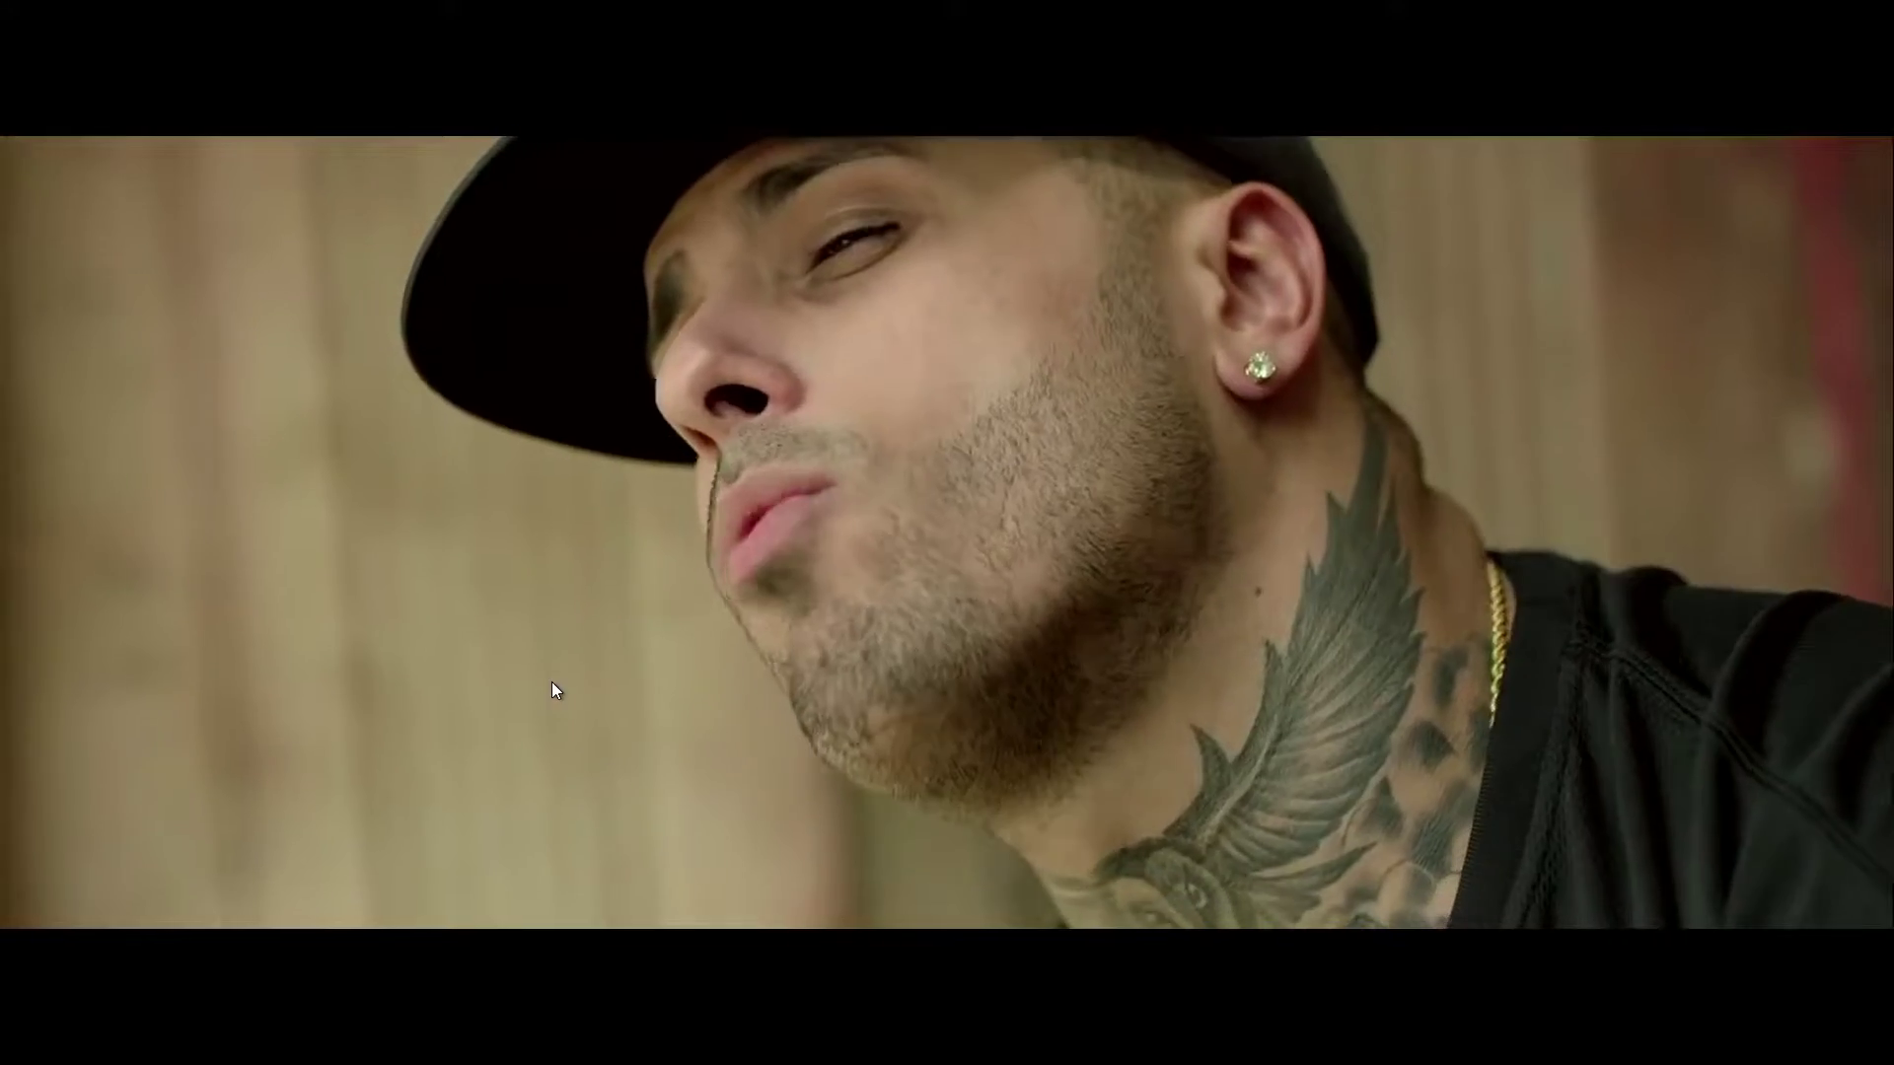
double_click(696, 554)
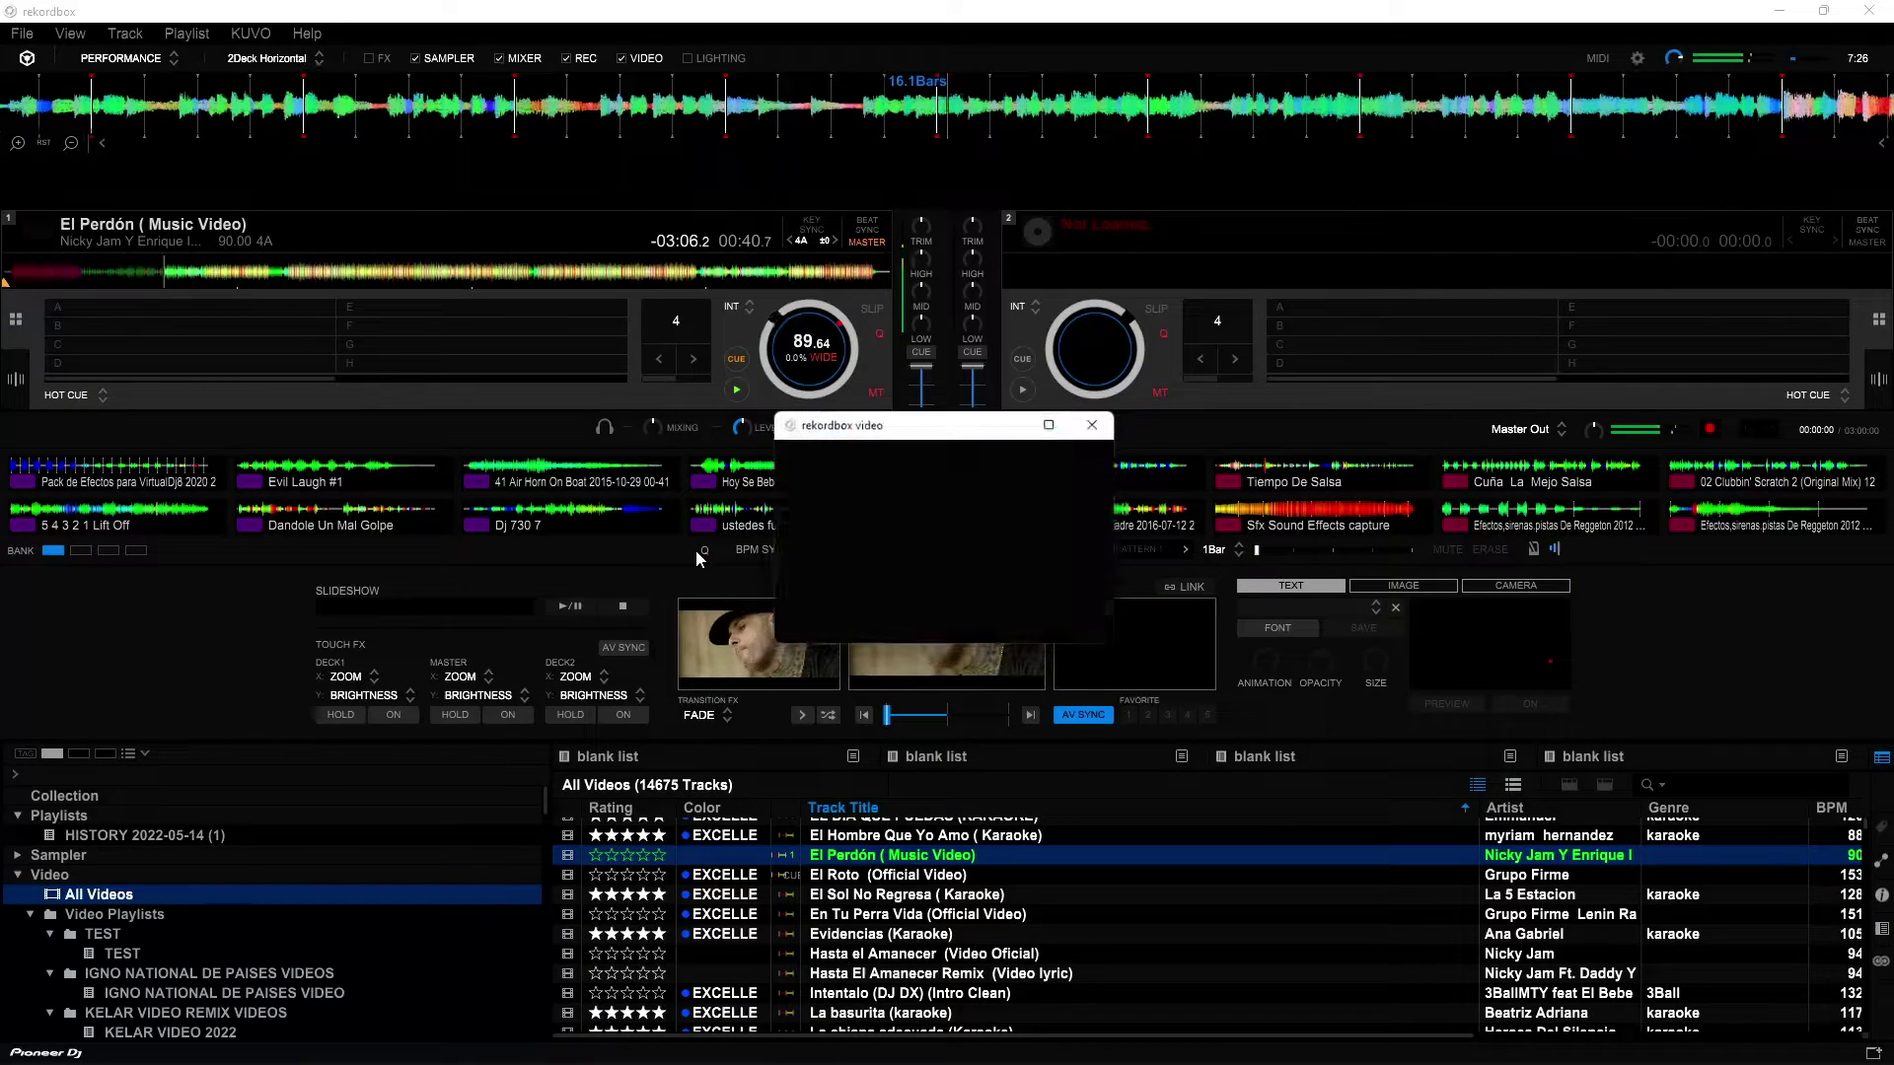
click(488, 274)
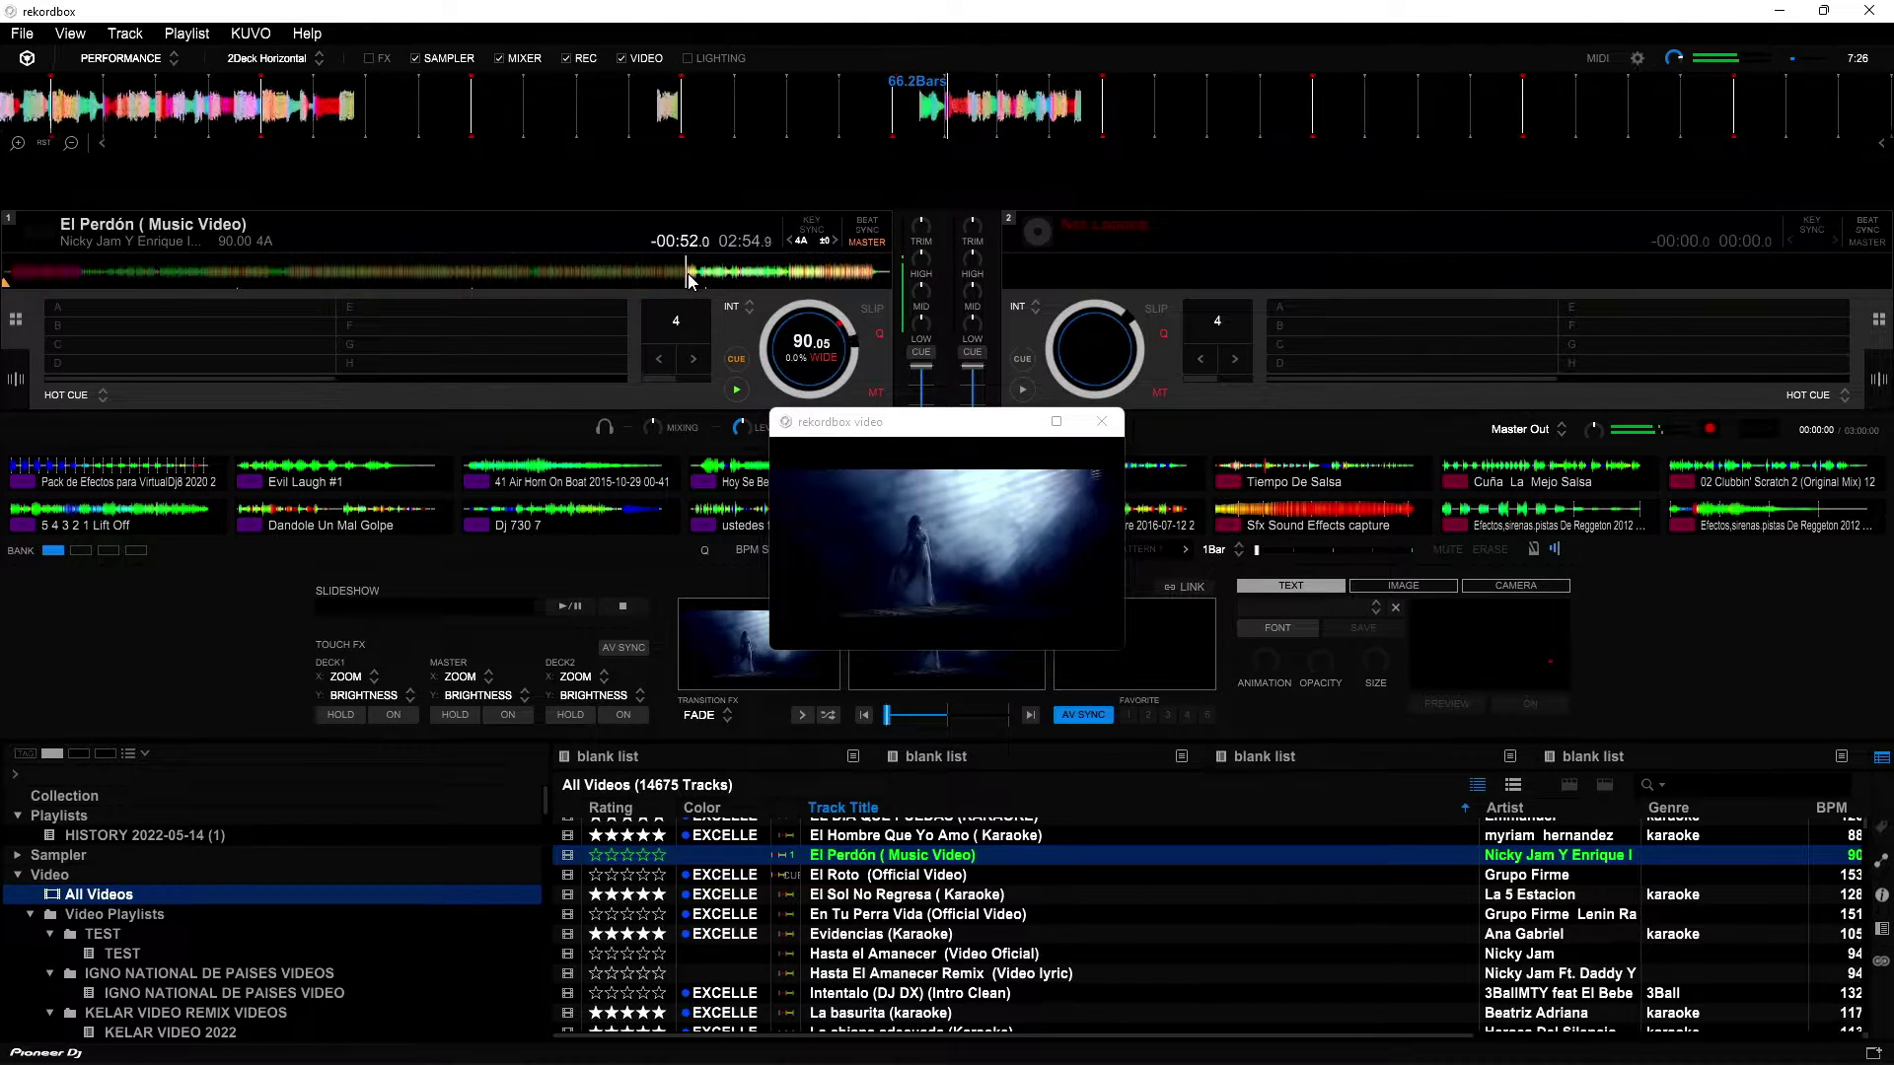
click(322, 272)
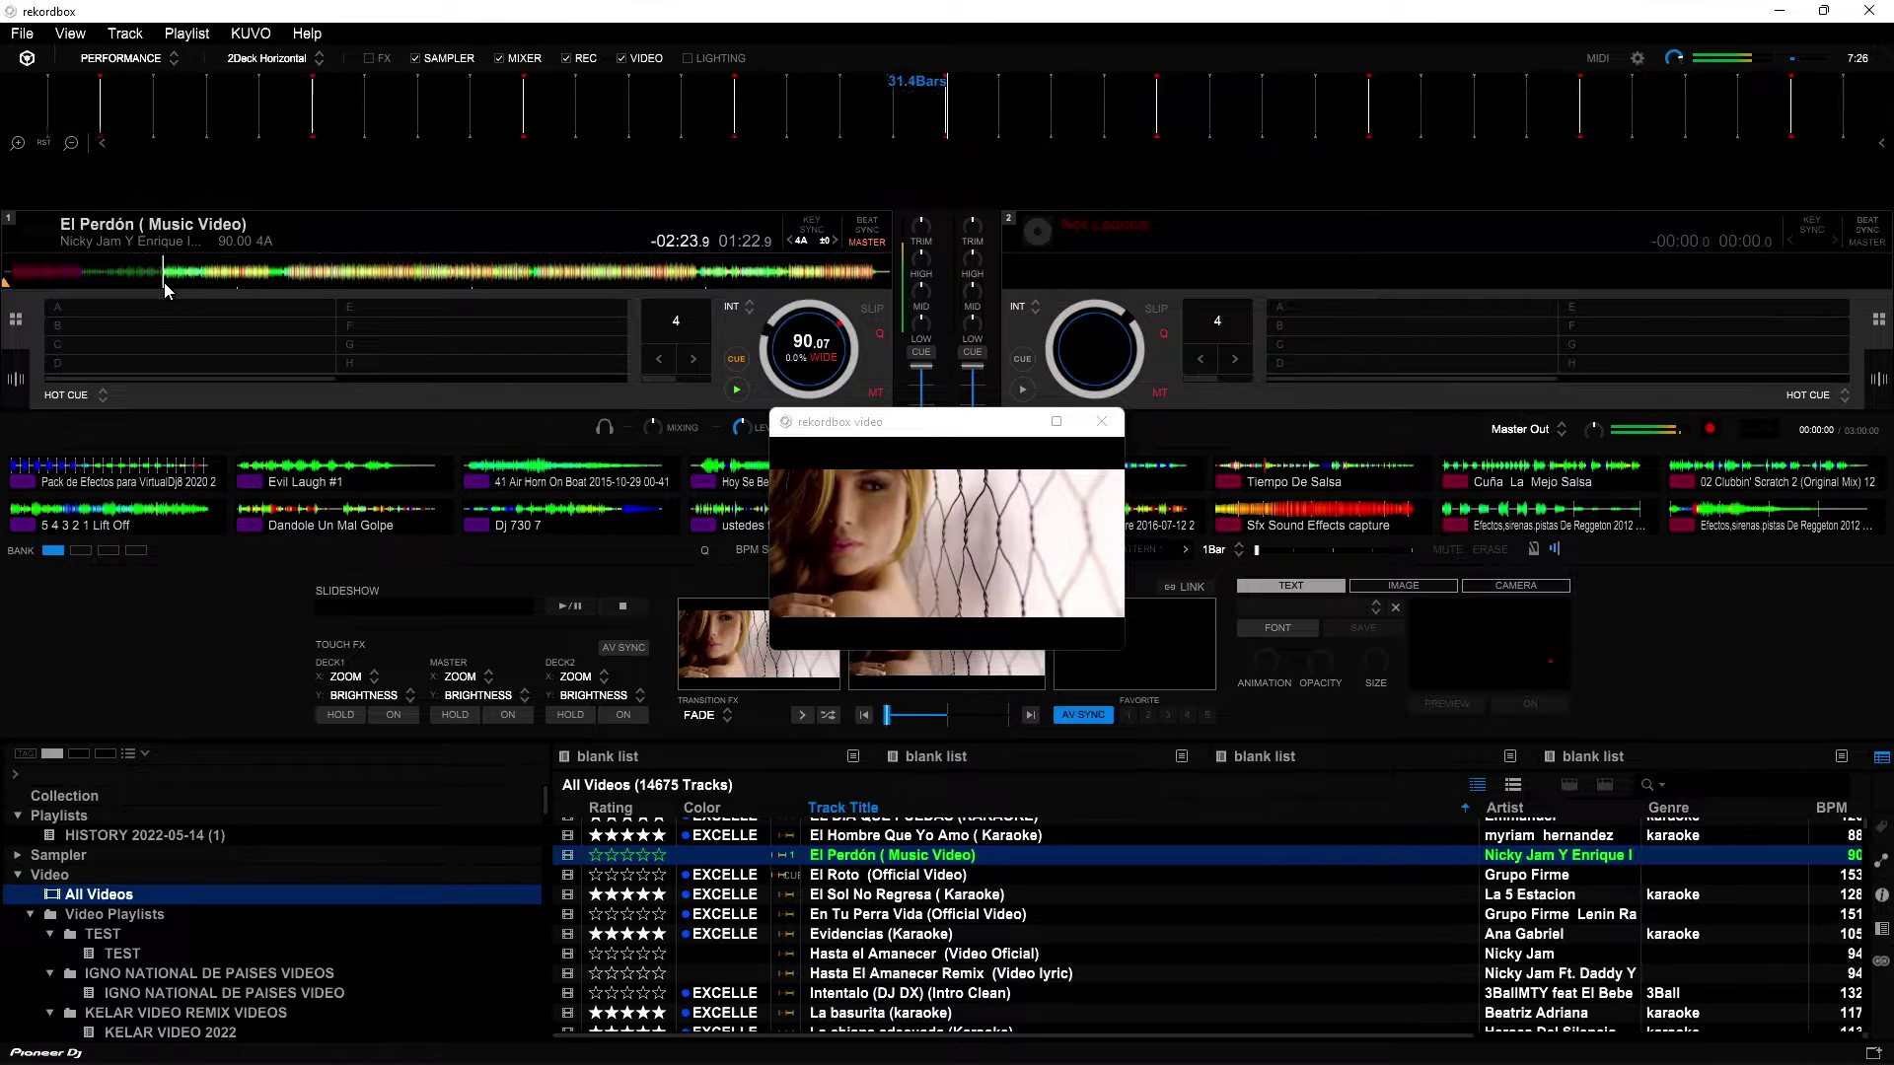
click(399, 278)
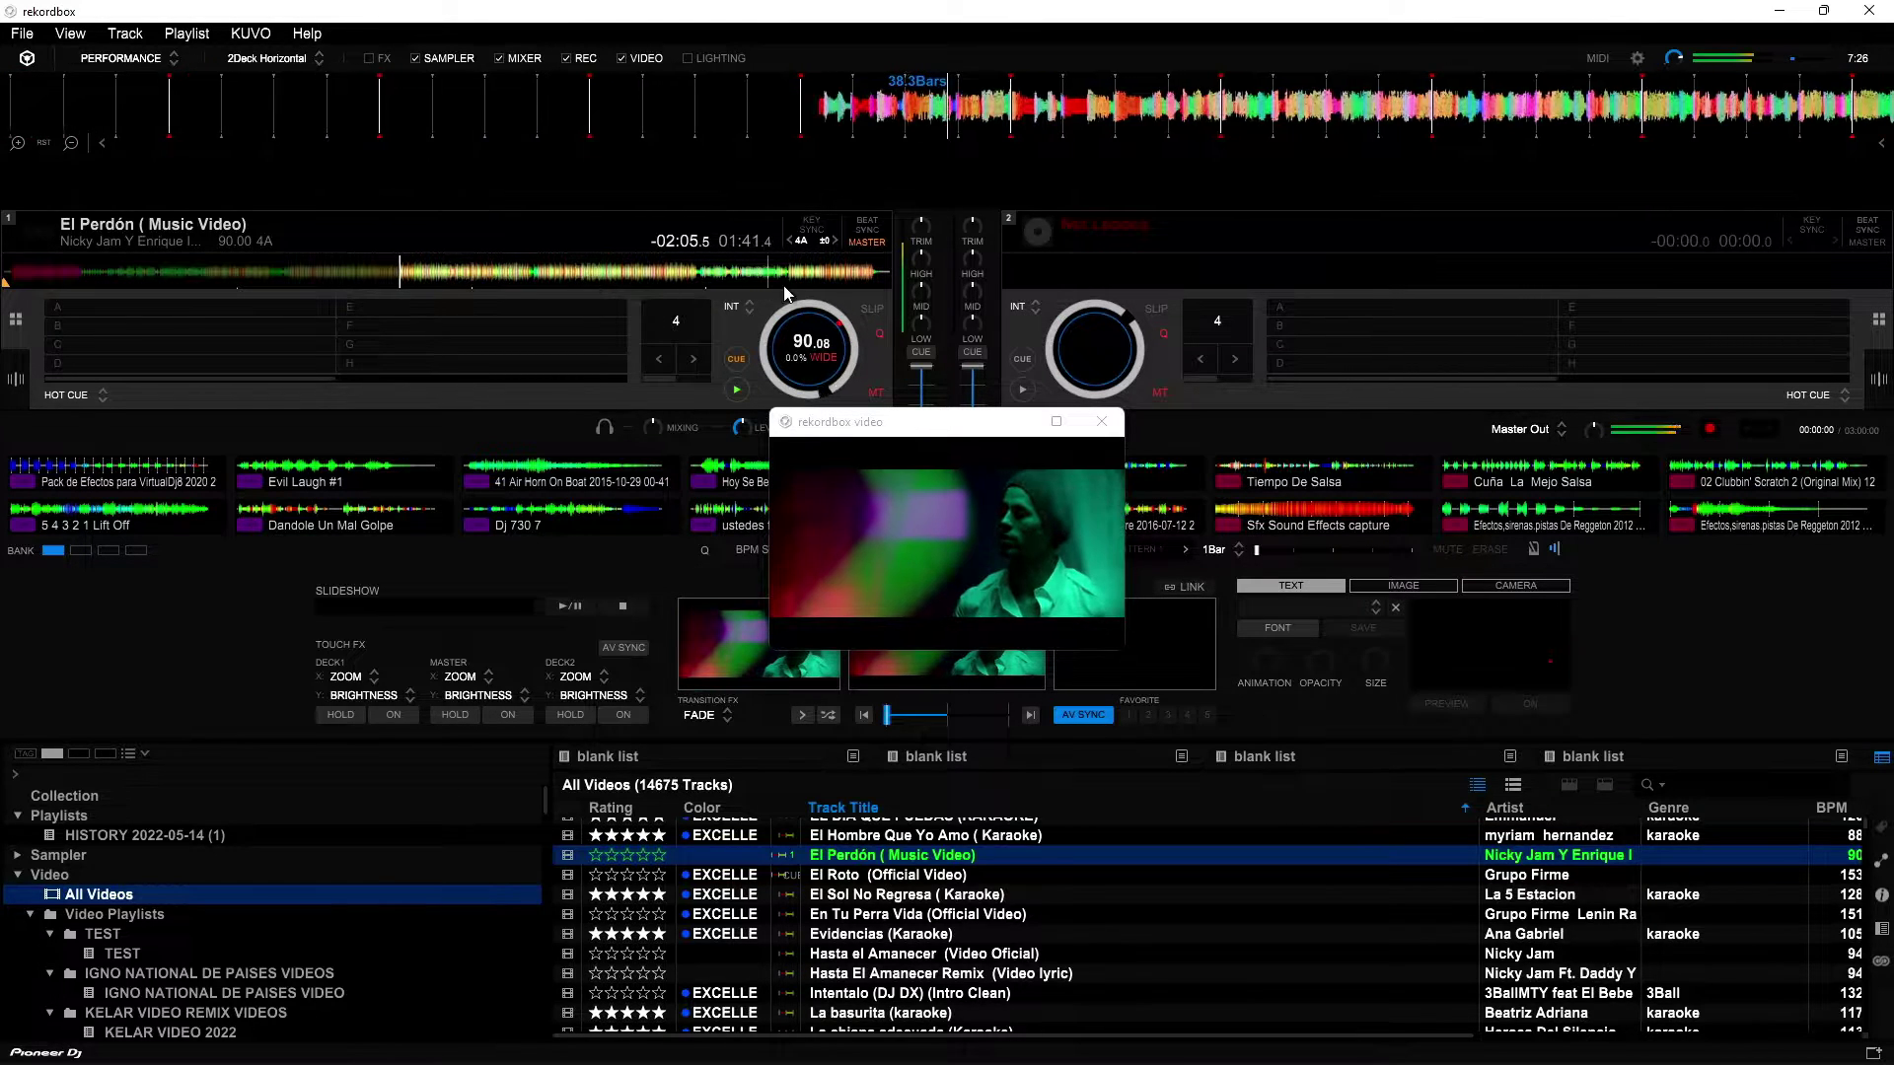
click(619, 266)
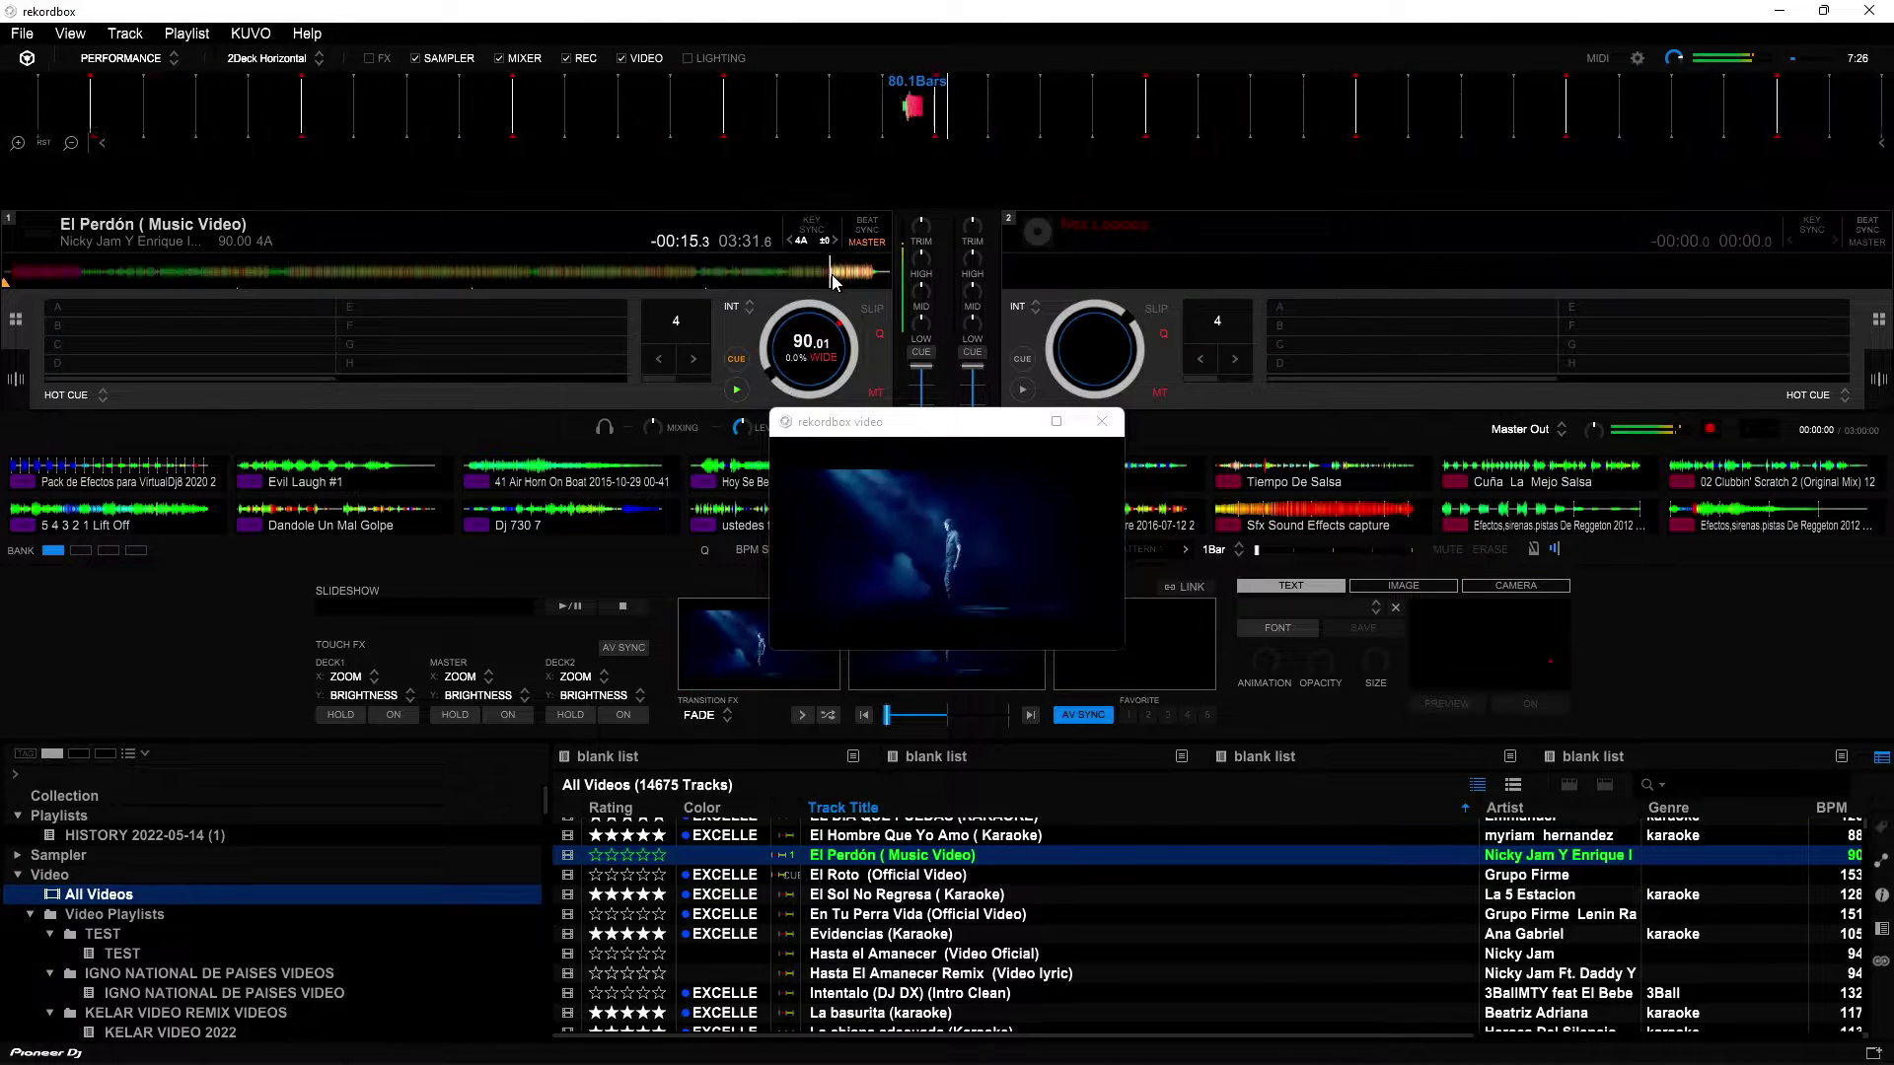
click(431, 278)
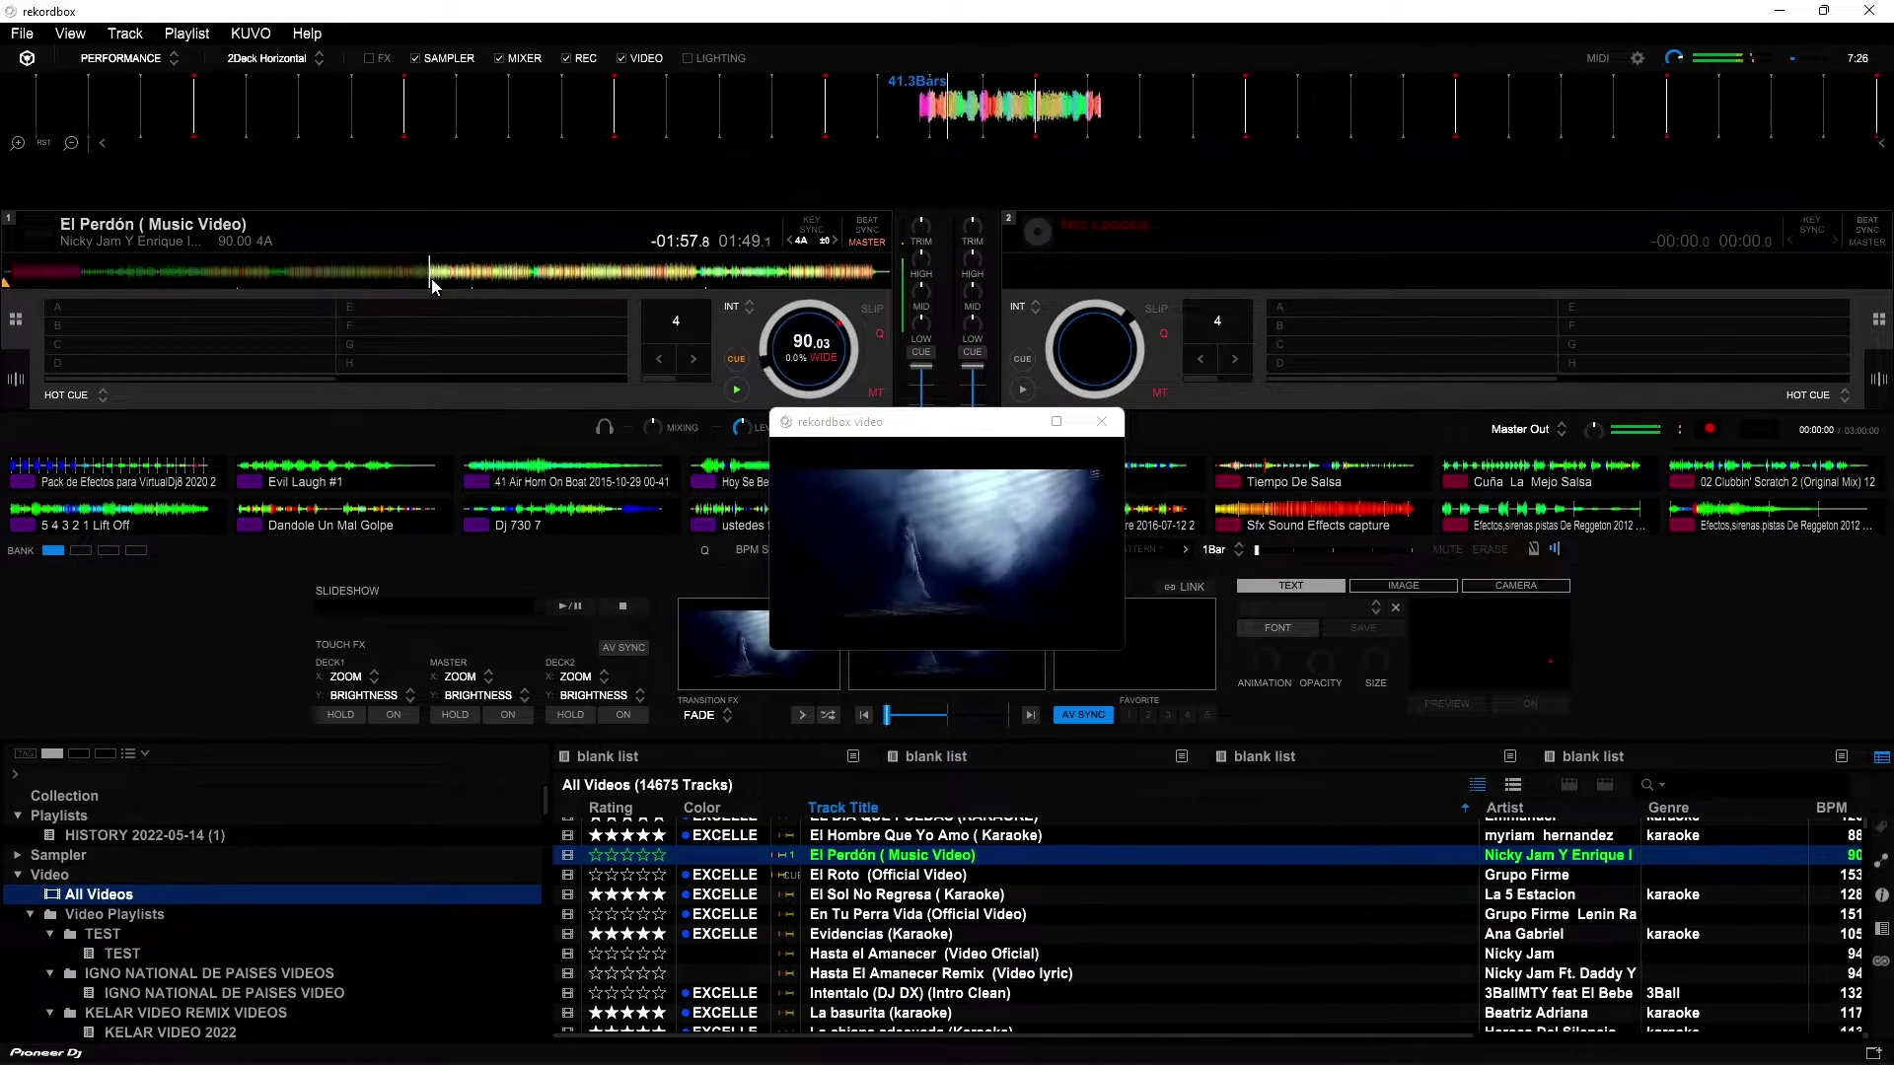
click(1101, 422)
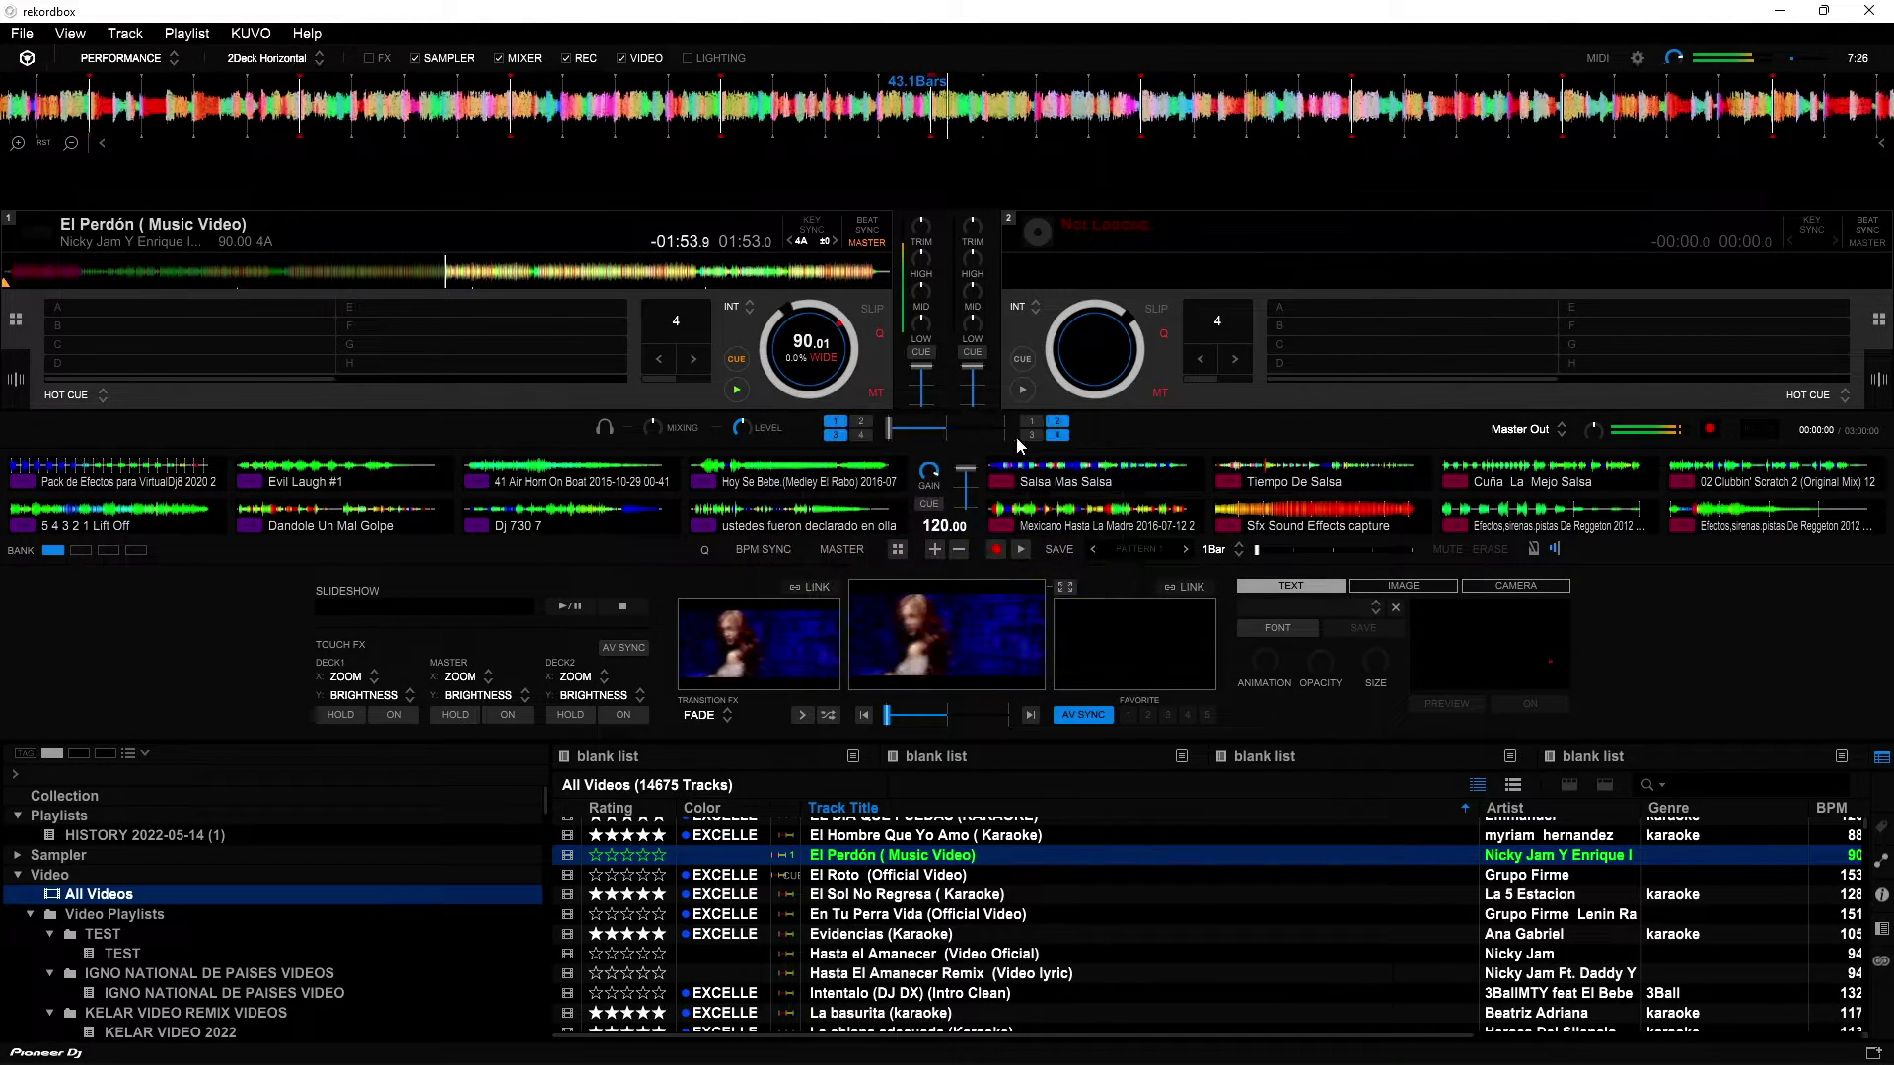
click(730, 391)
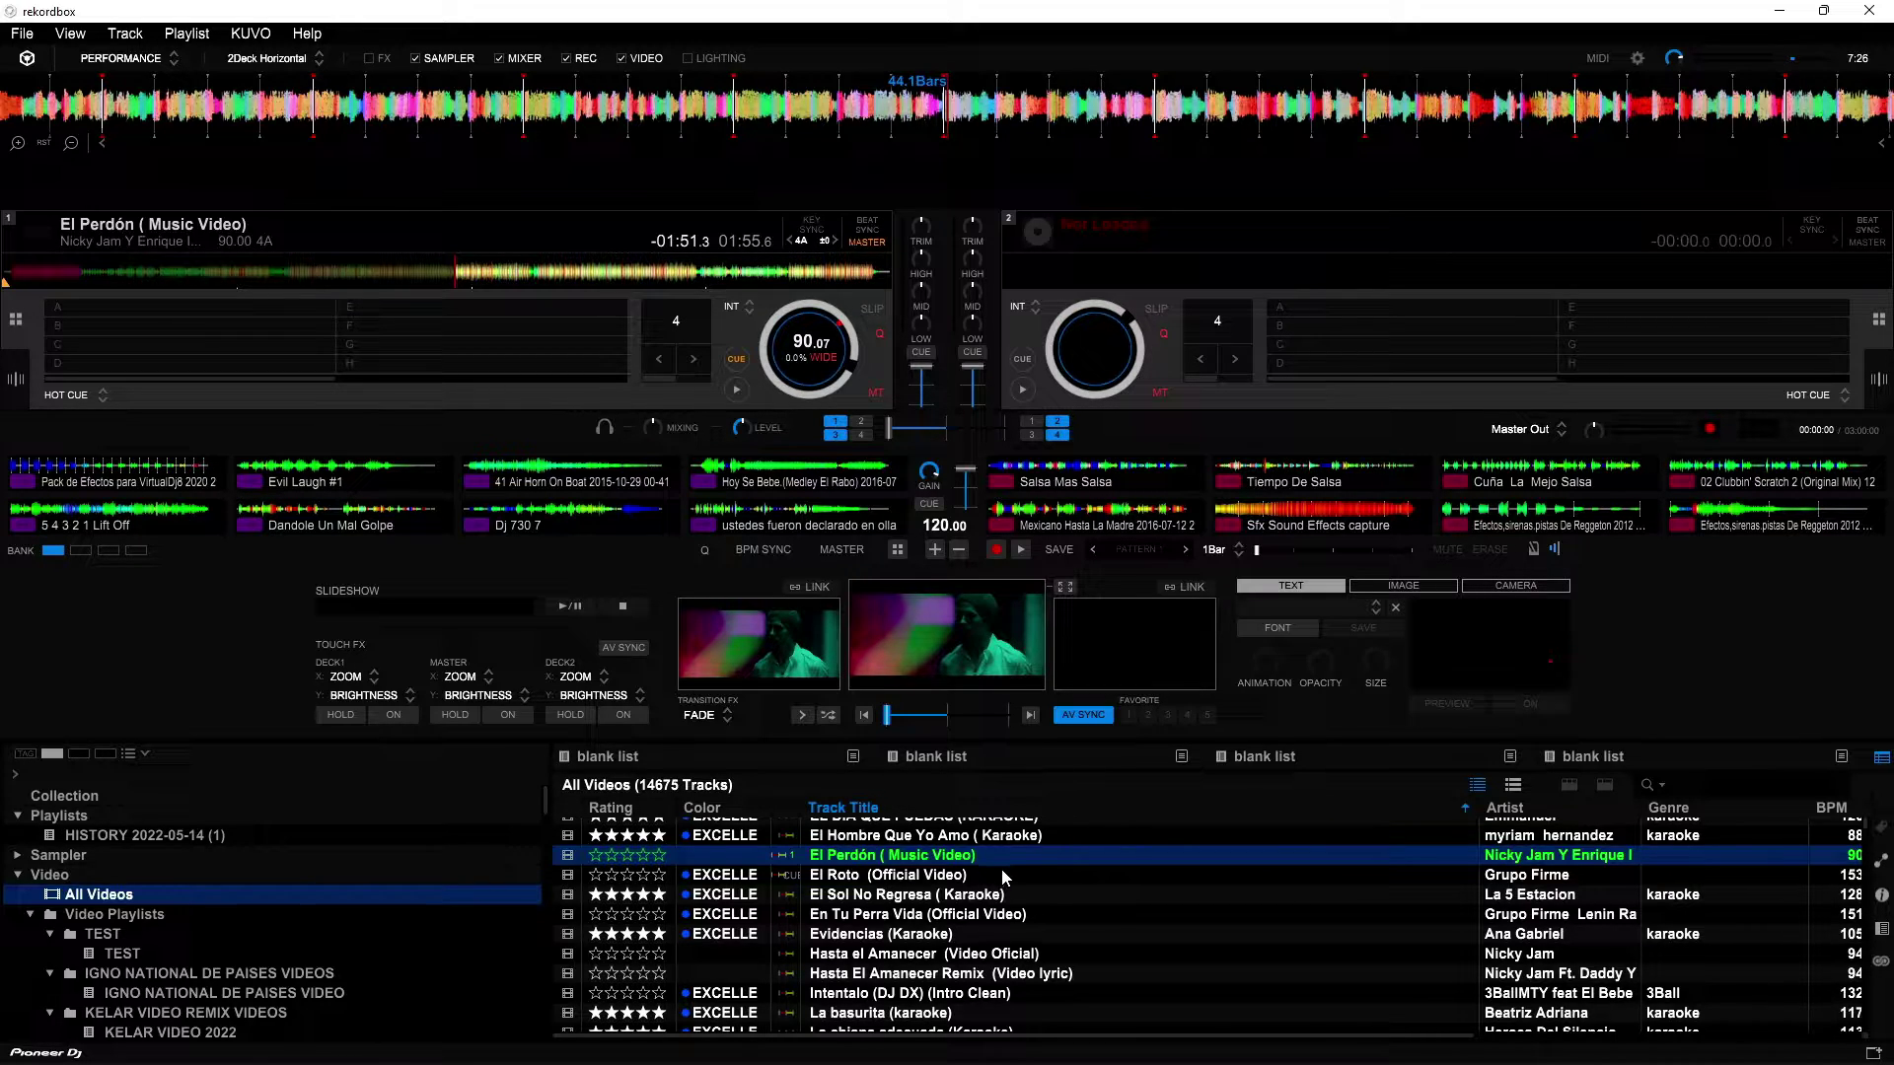
scroll(998, 877, down, 3)
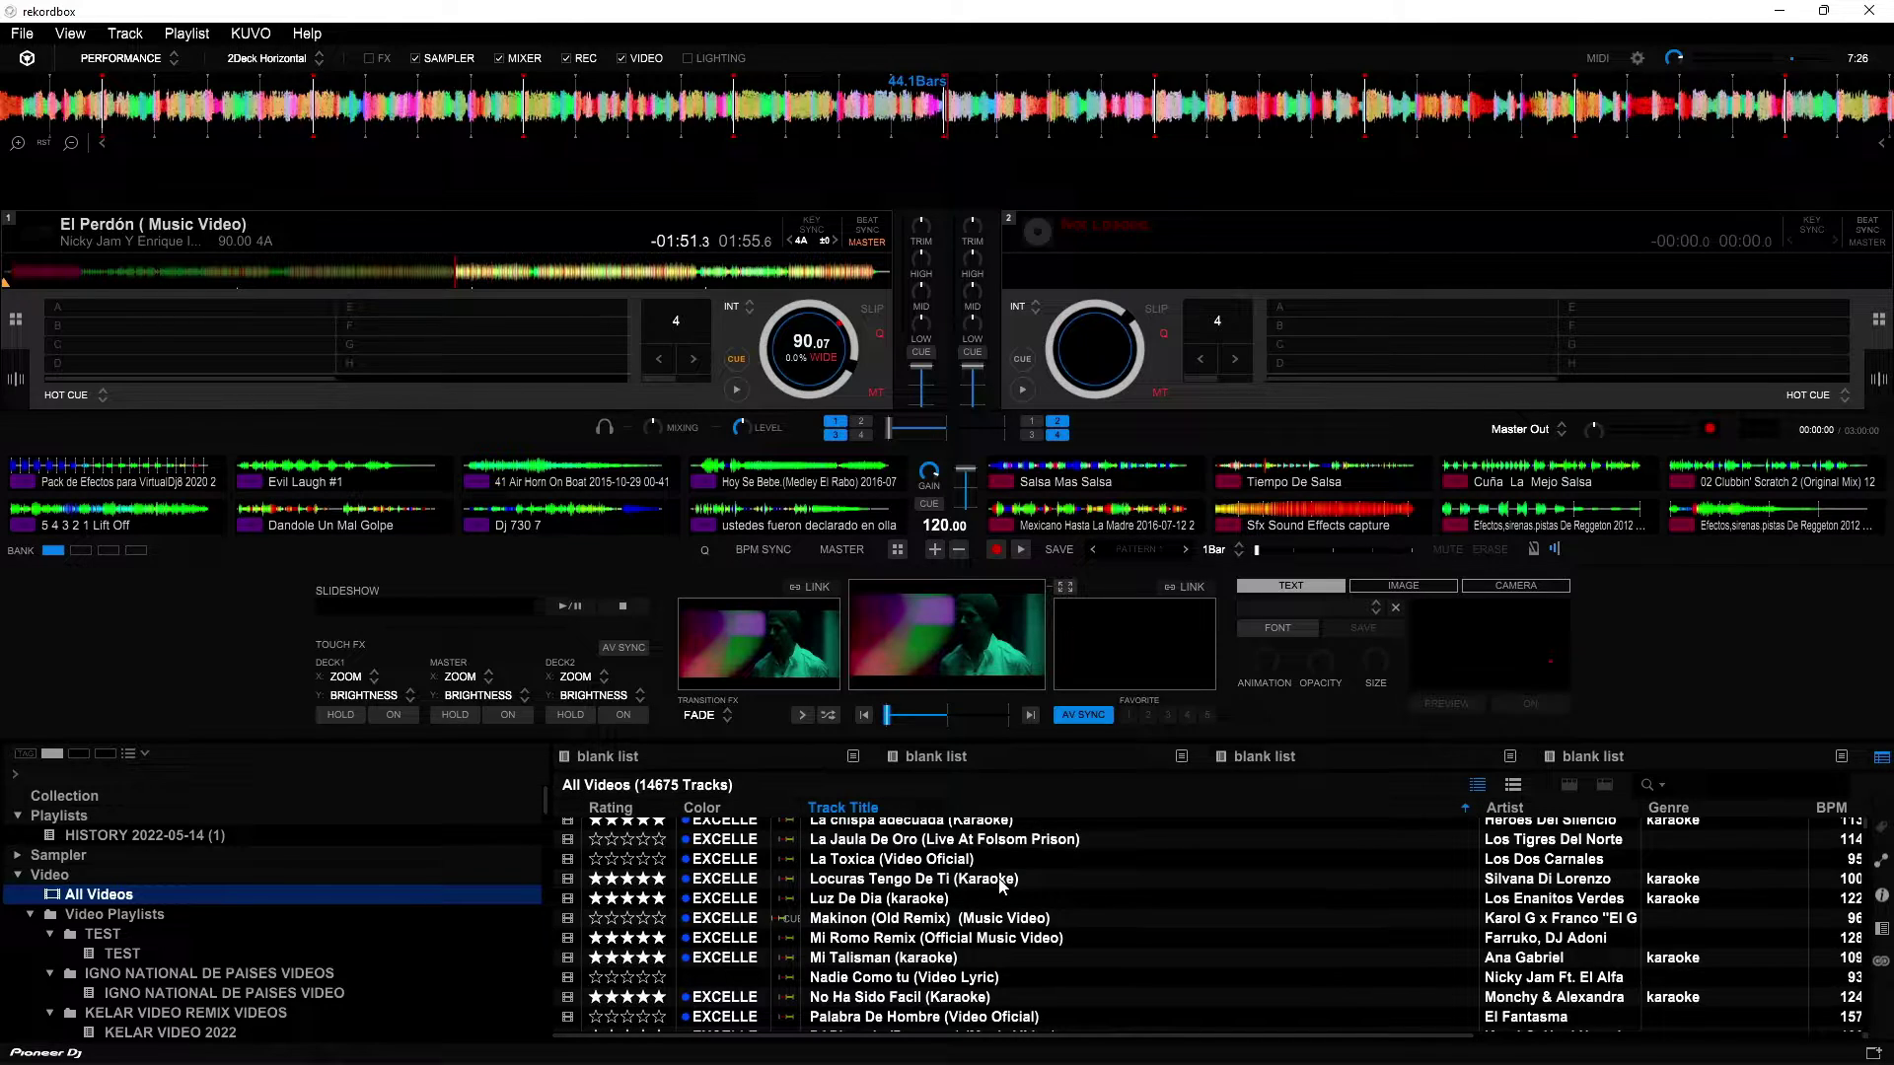
scroll(1001, 883, down, 1)
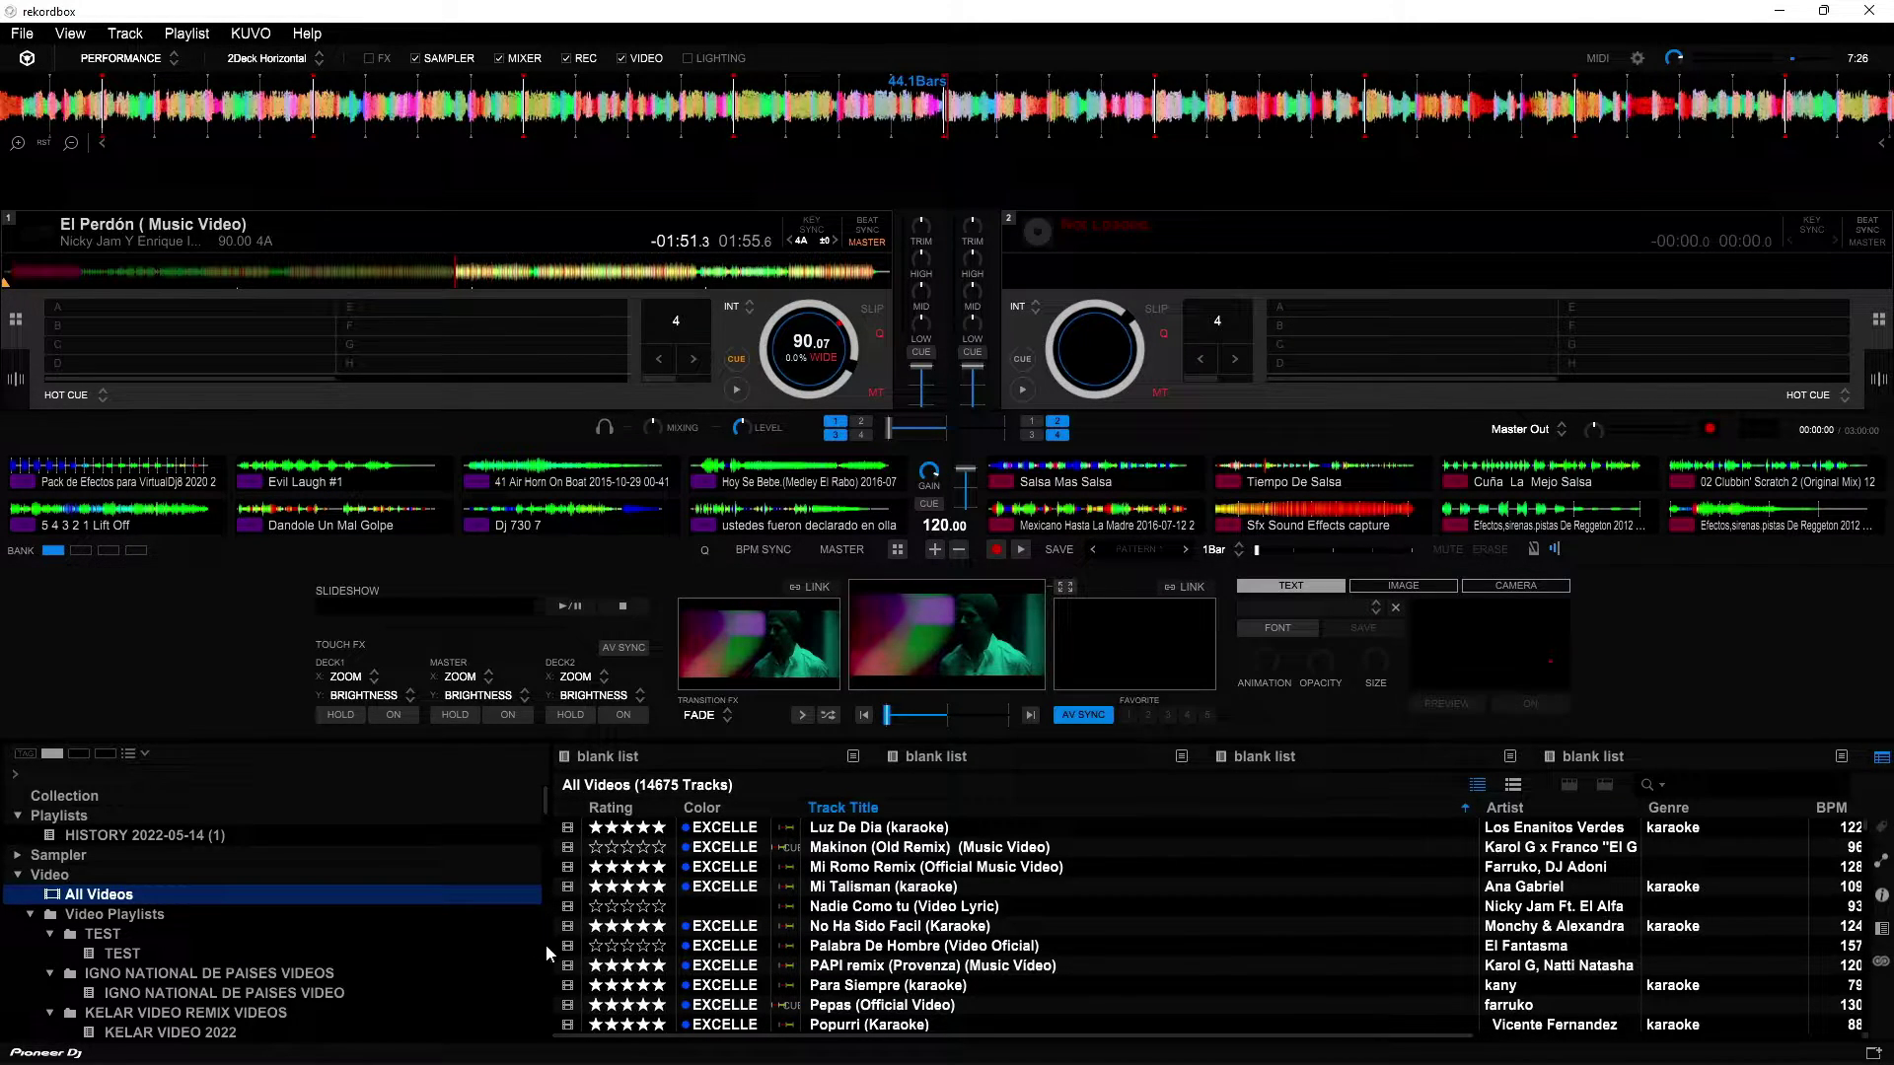
scroll(619, 947, down, 2)
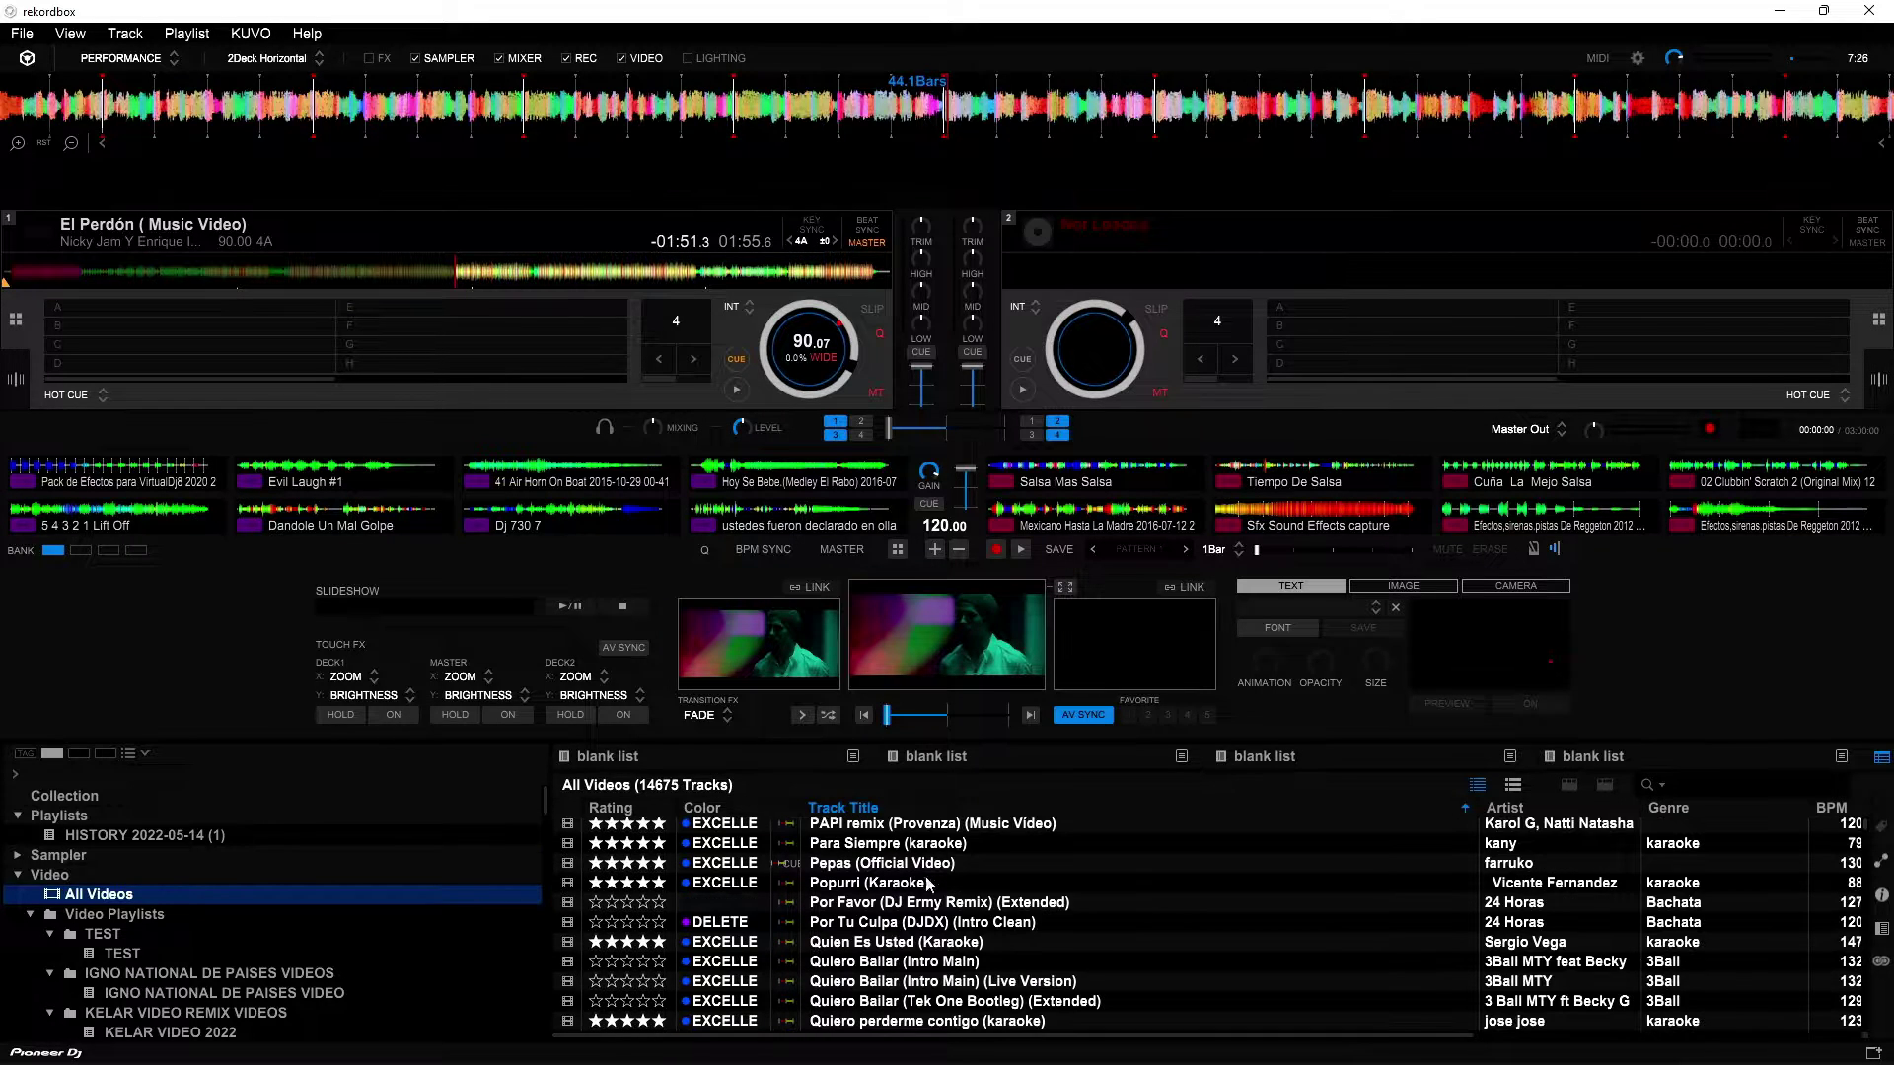
scroll(962, 865, down, 1)
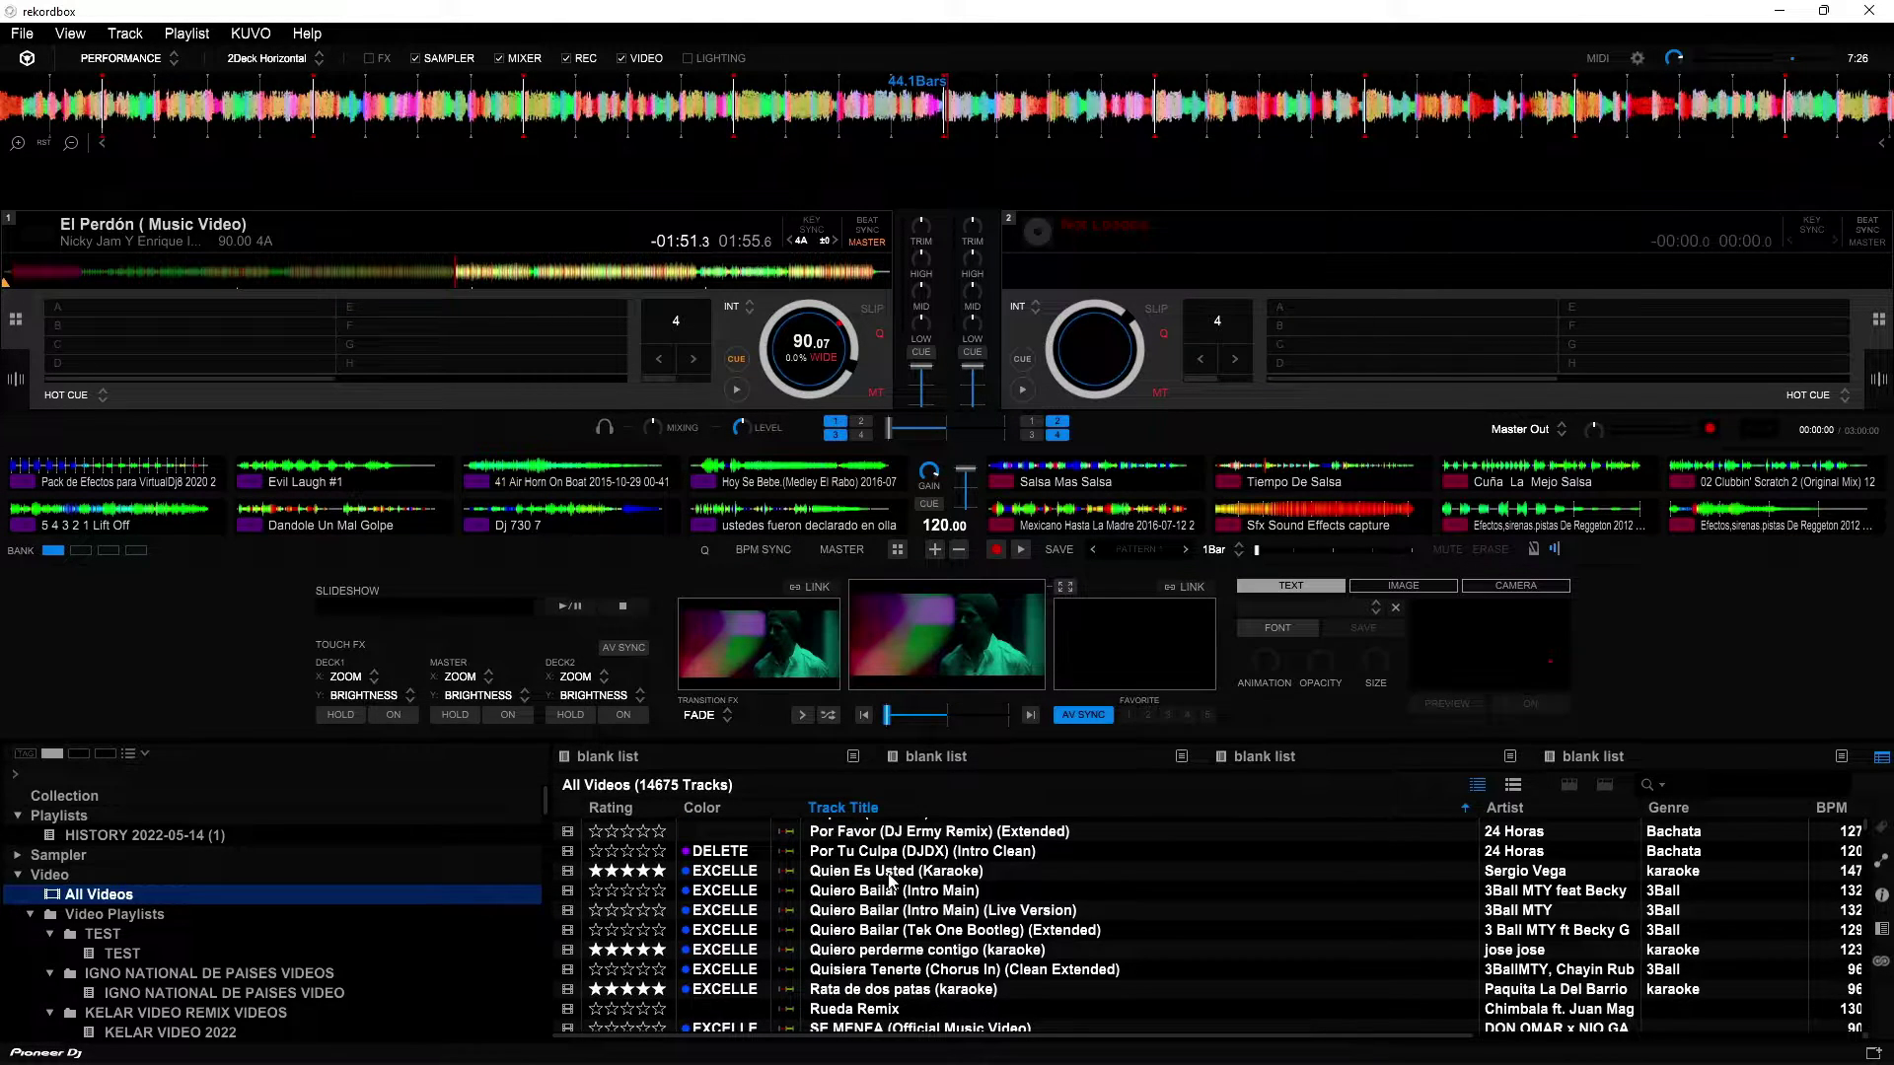
scroll(910, 873, up, 1)
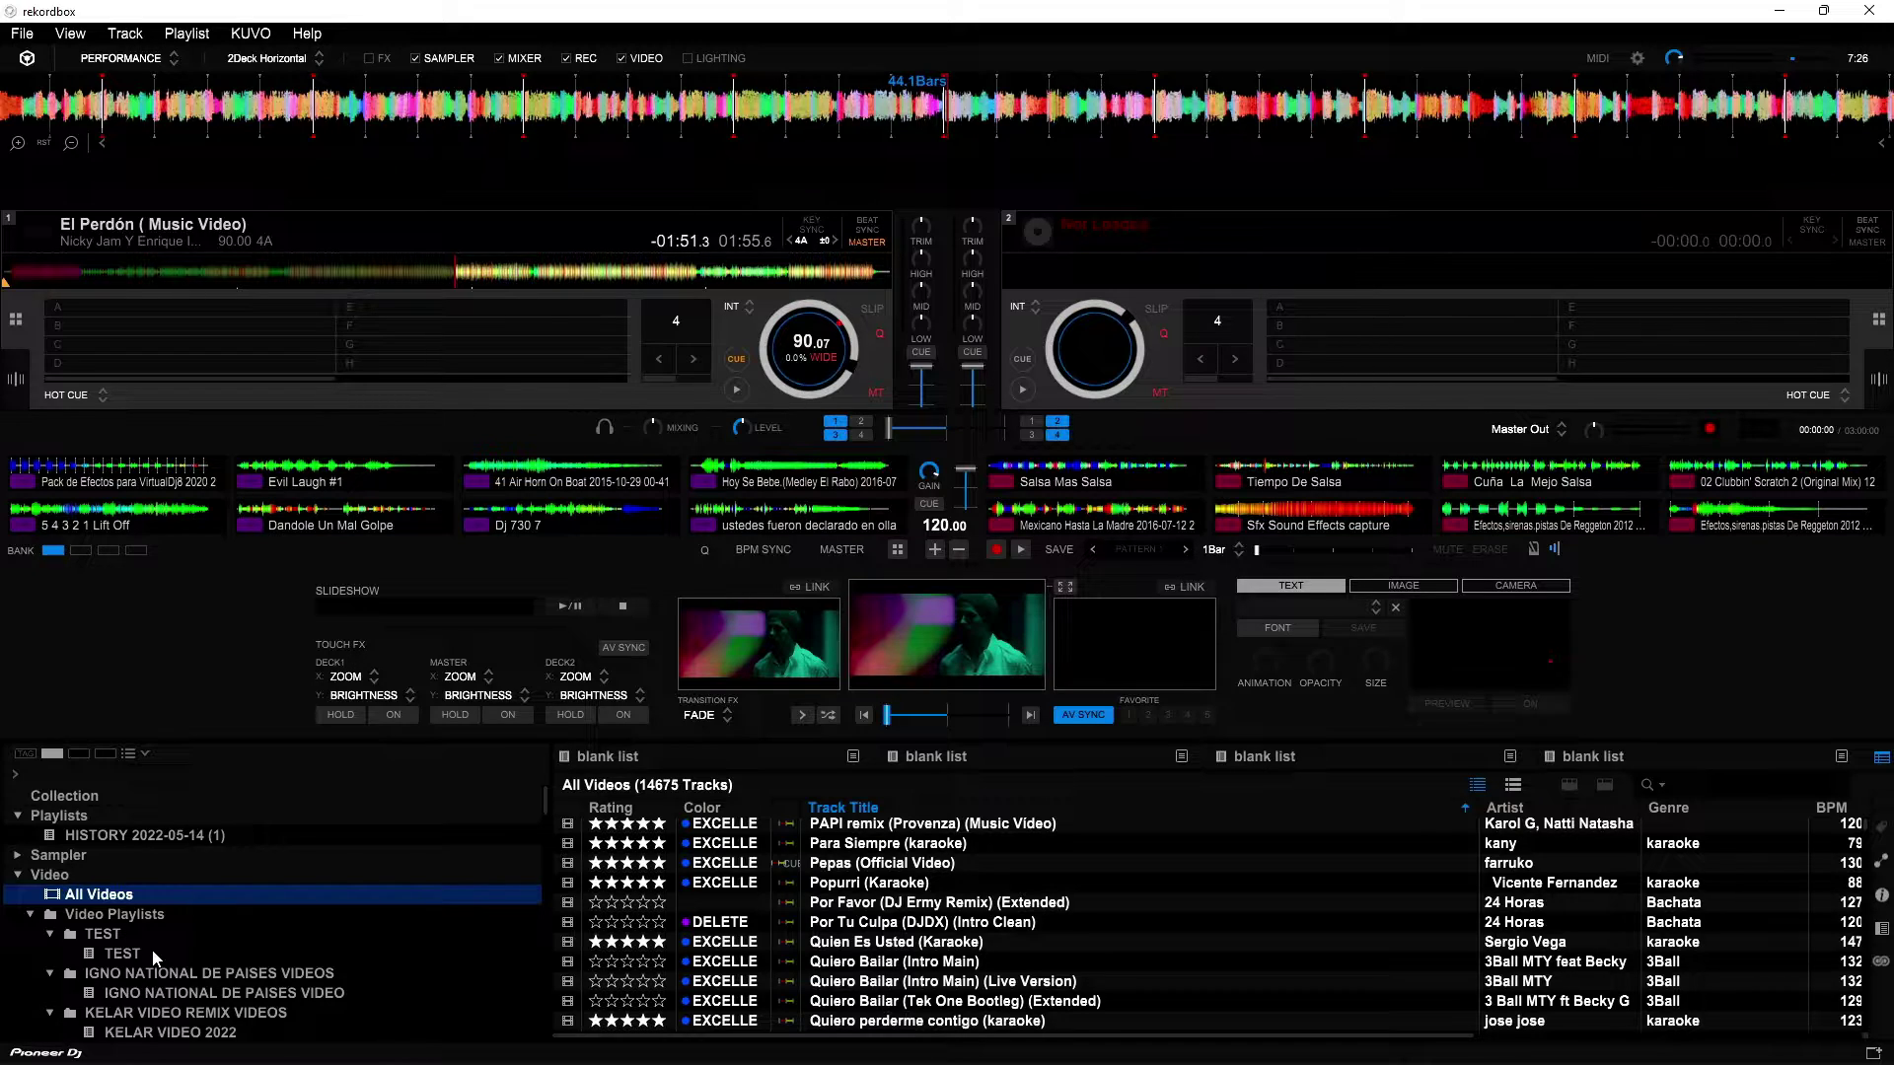
Minimize rekordbox, open PredatorSense from the desktop, check the temperatures and the GPU Overclocking options, and close it
click(1781, 12)
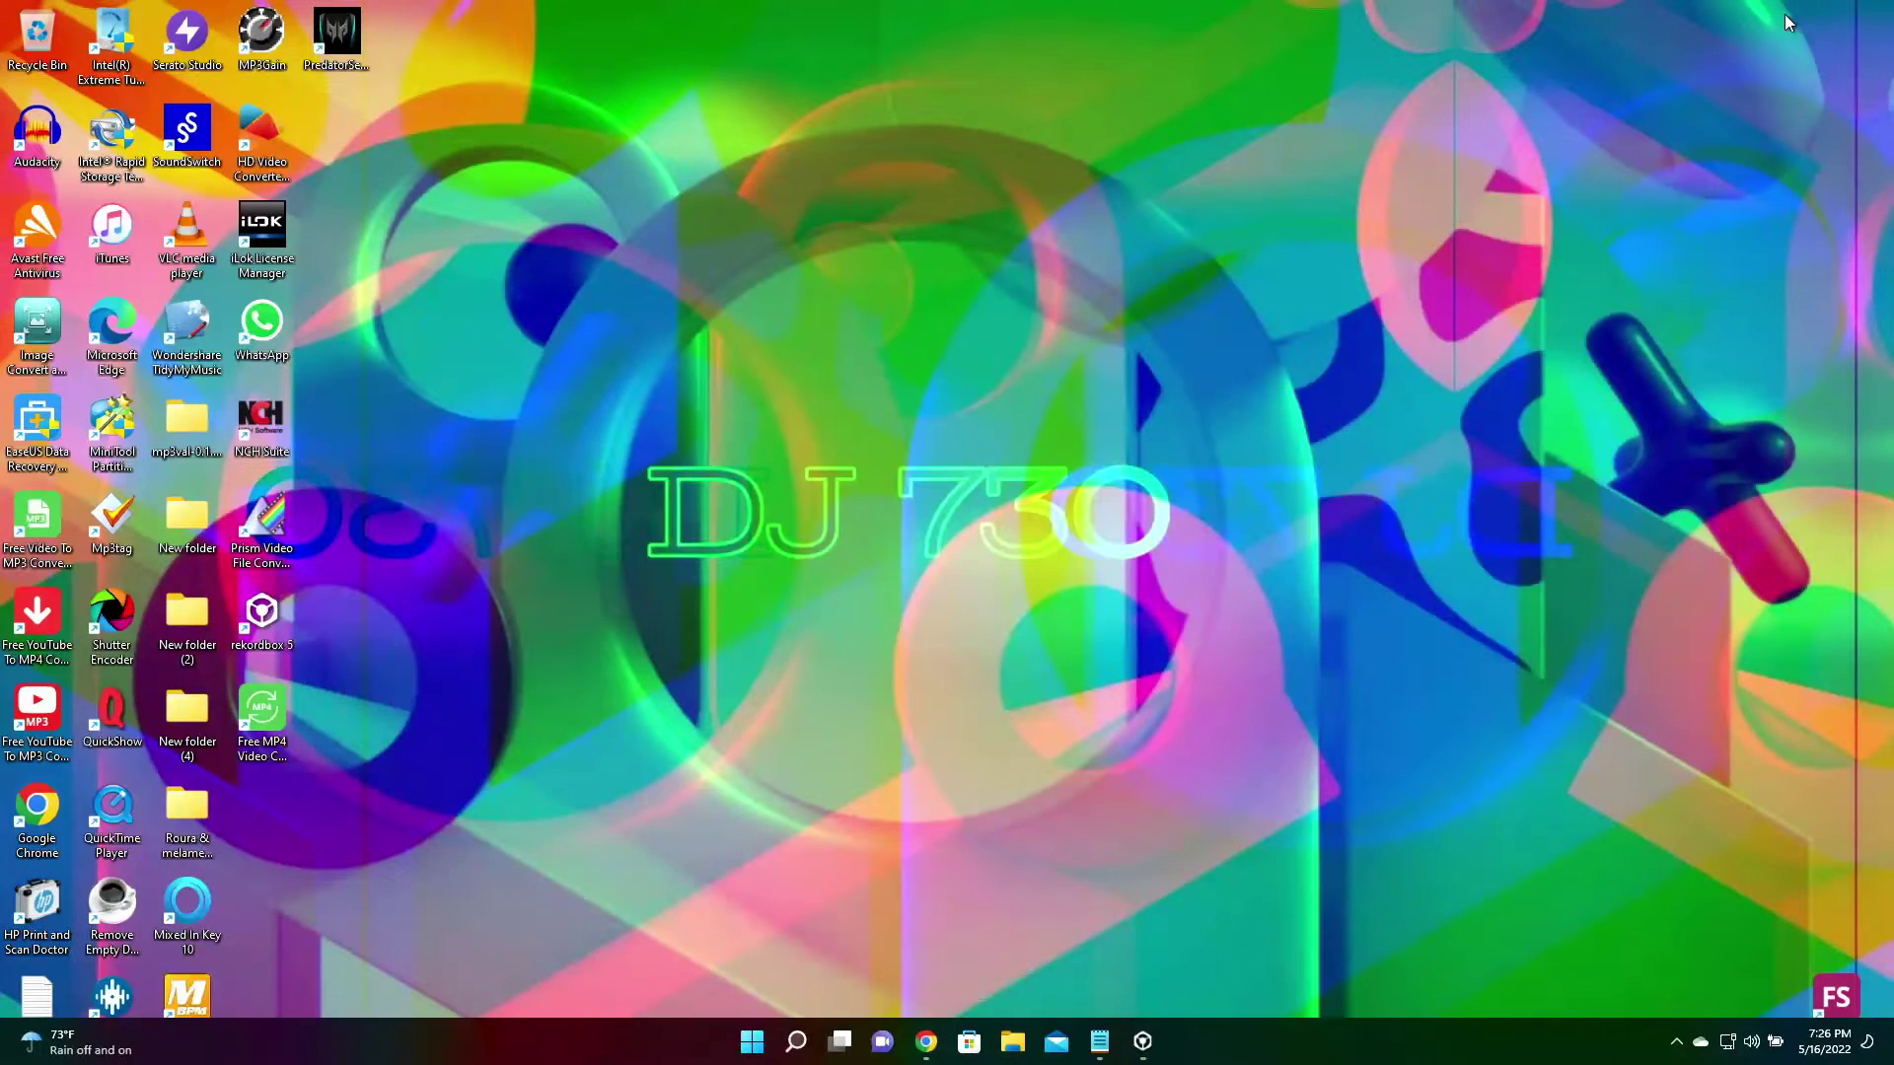
double_click(343, 34)
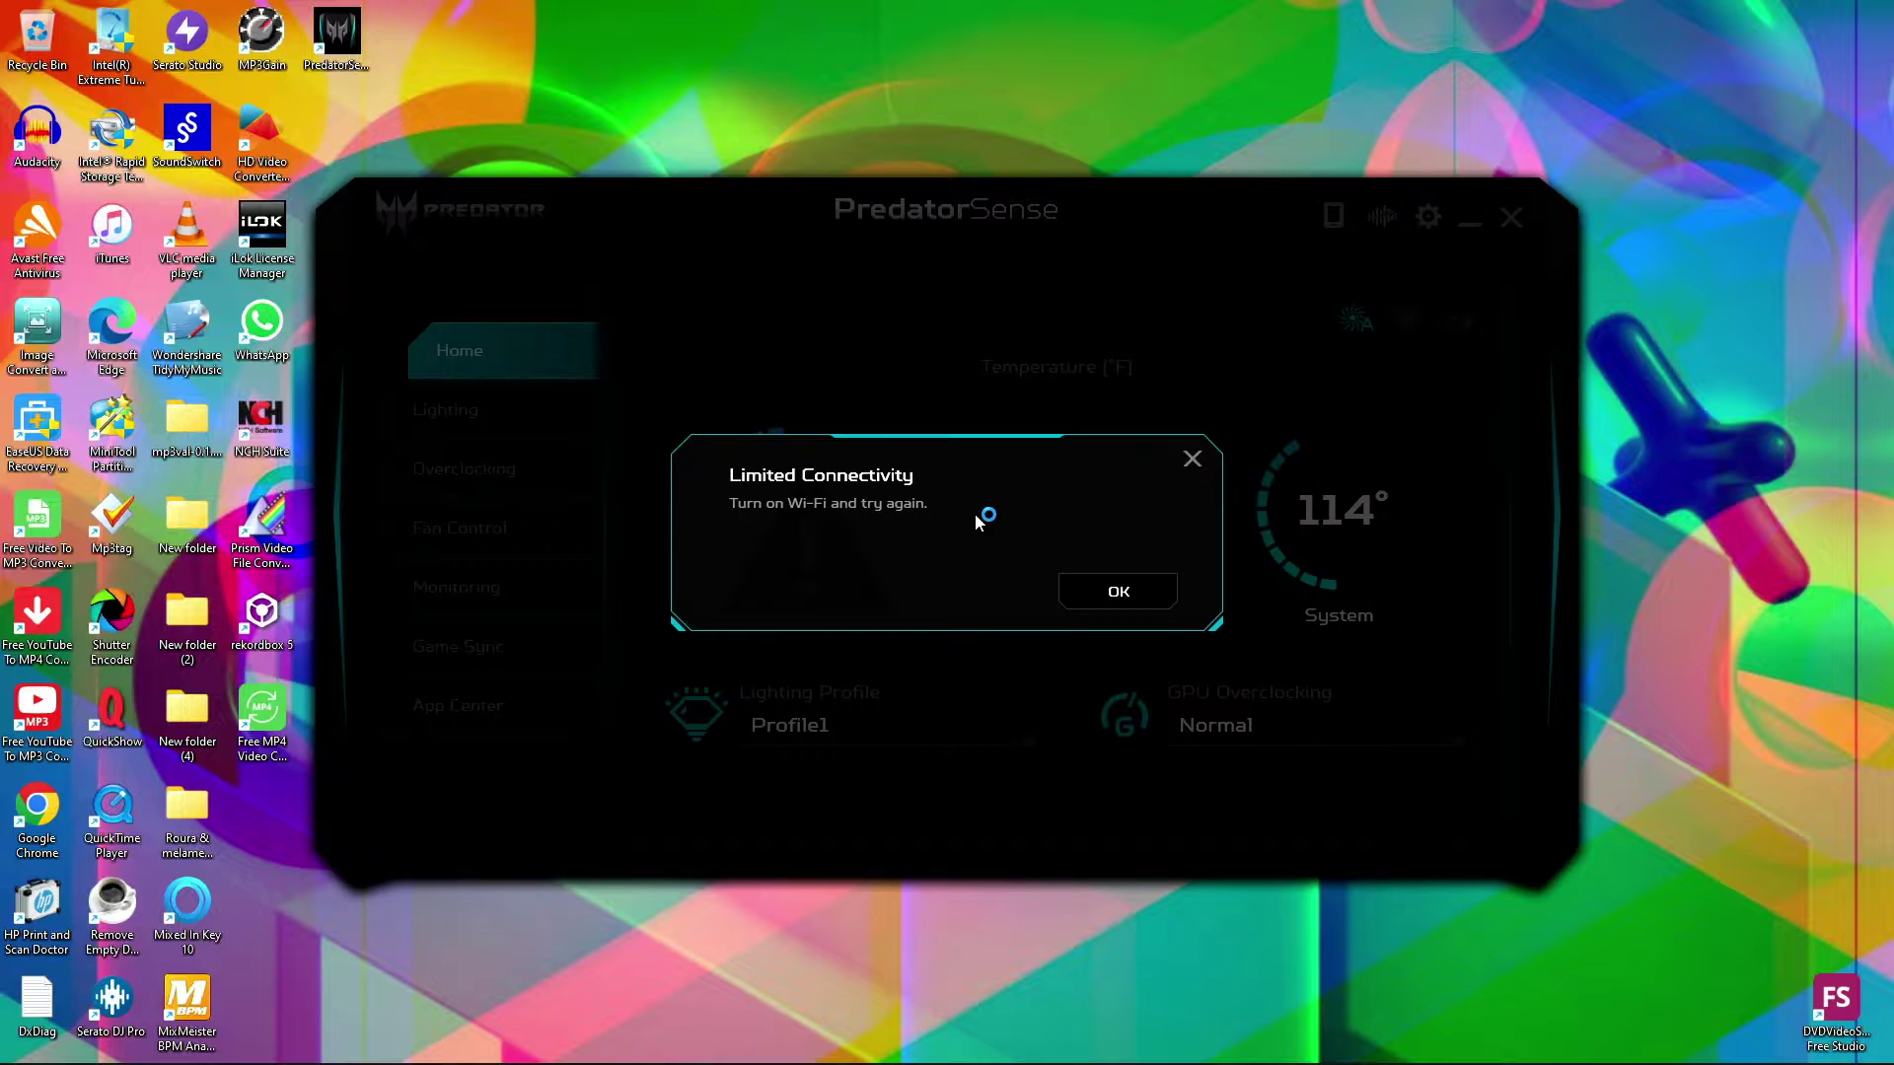
click(1120, 592)
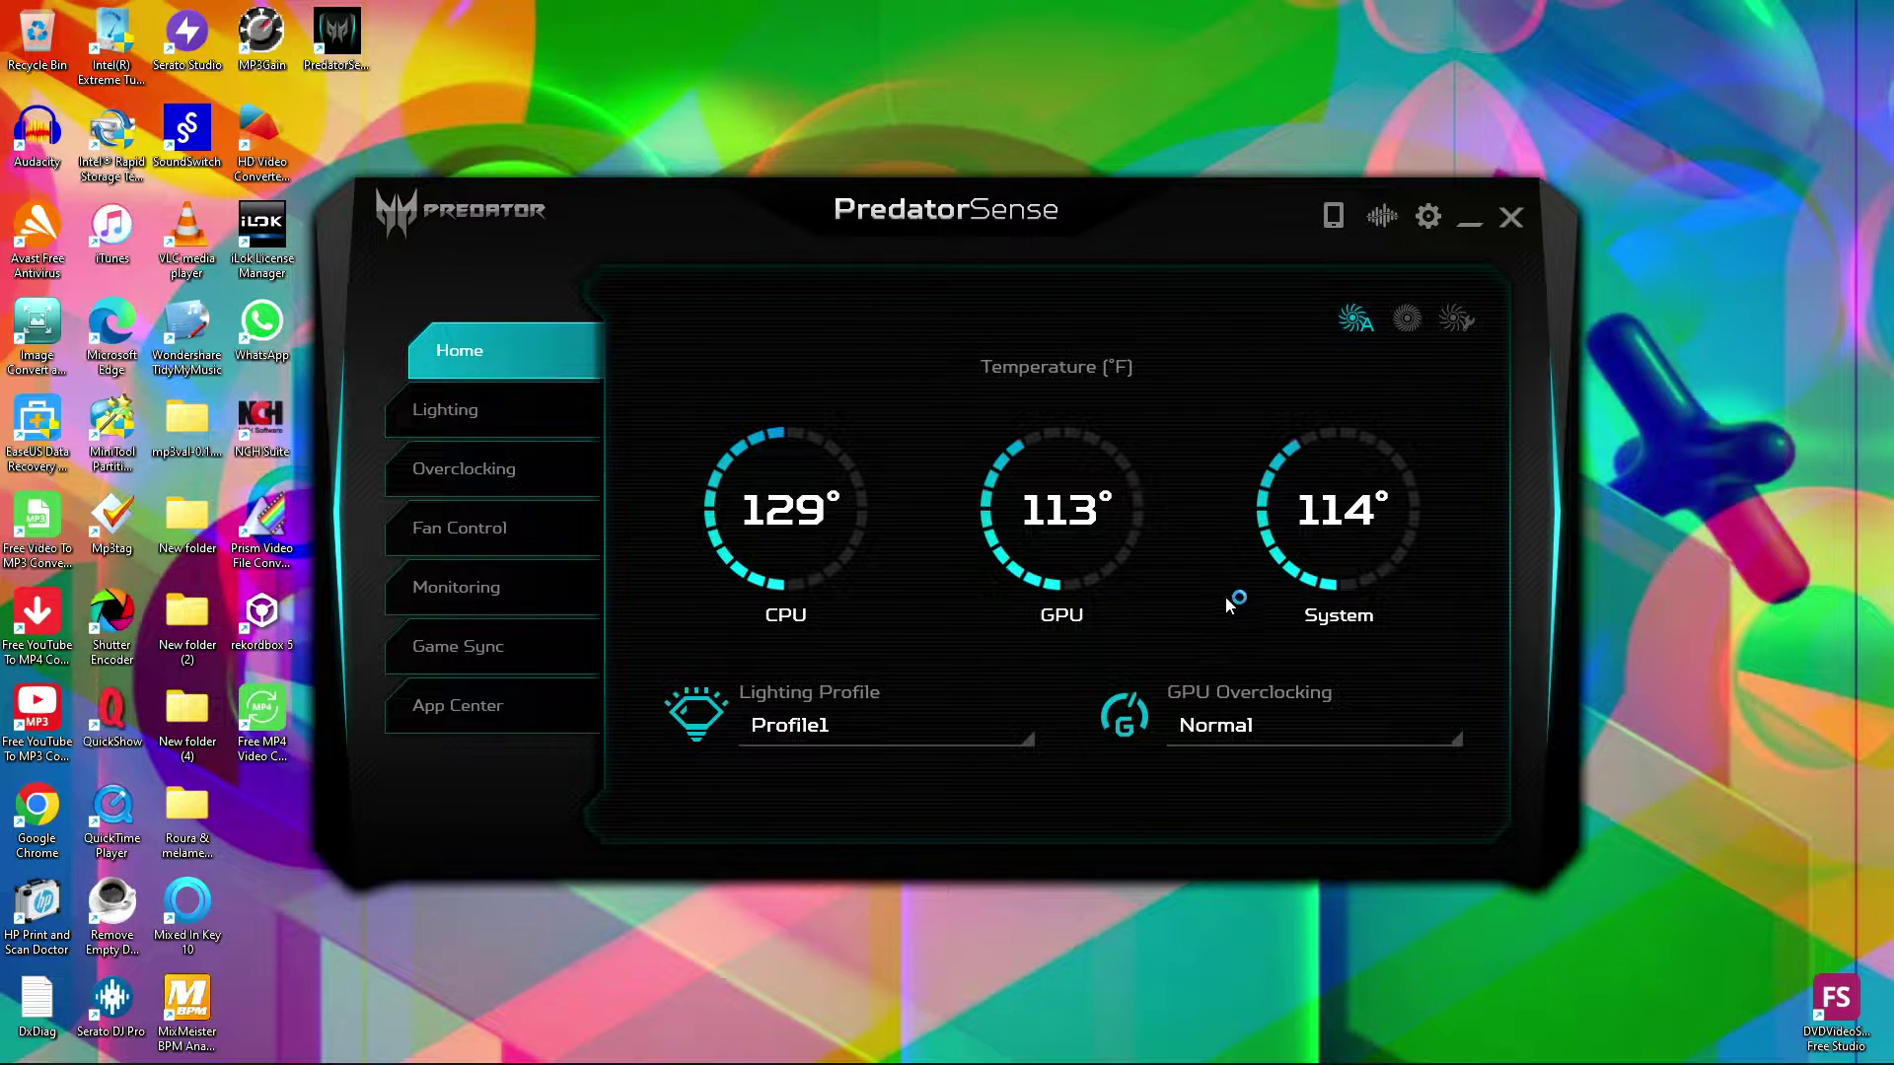
click(1286, 713)
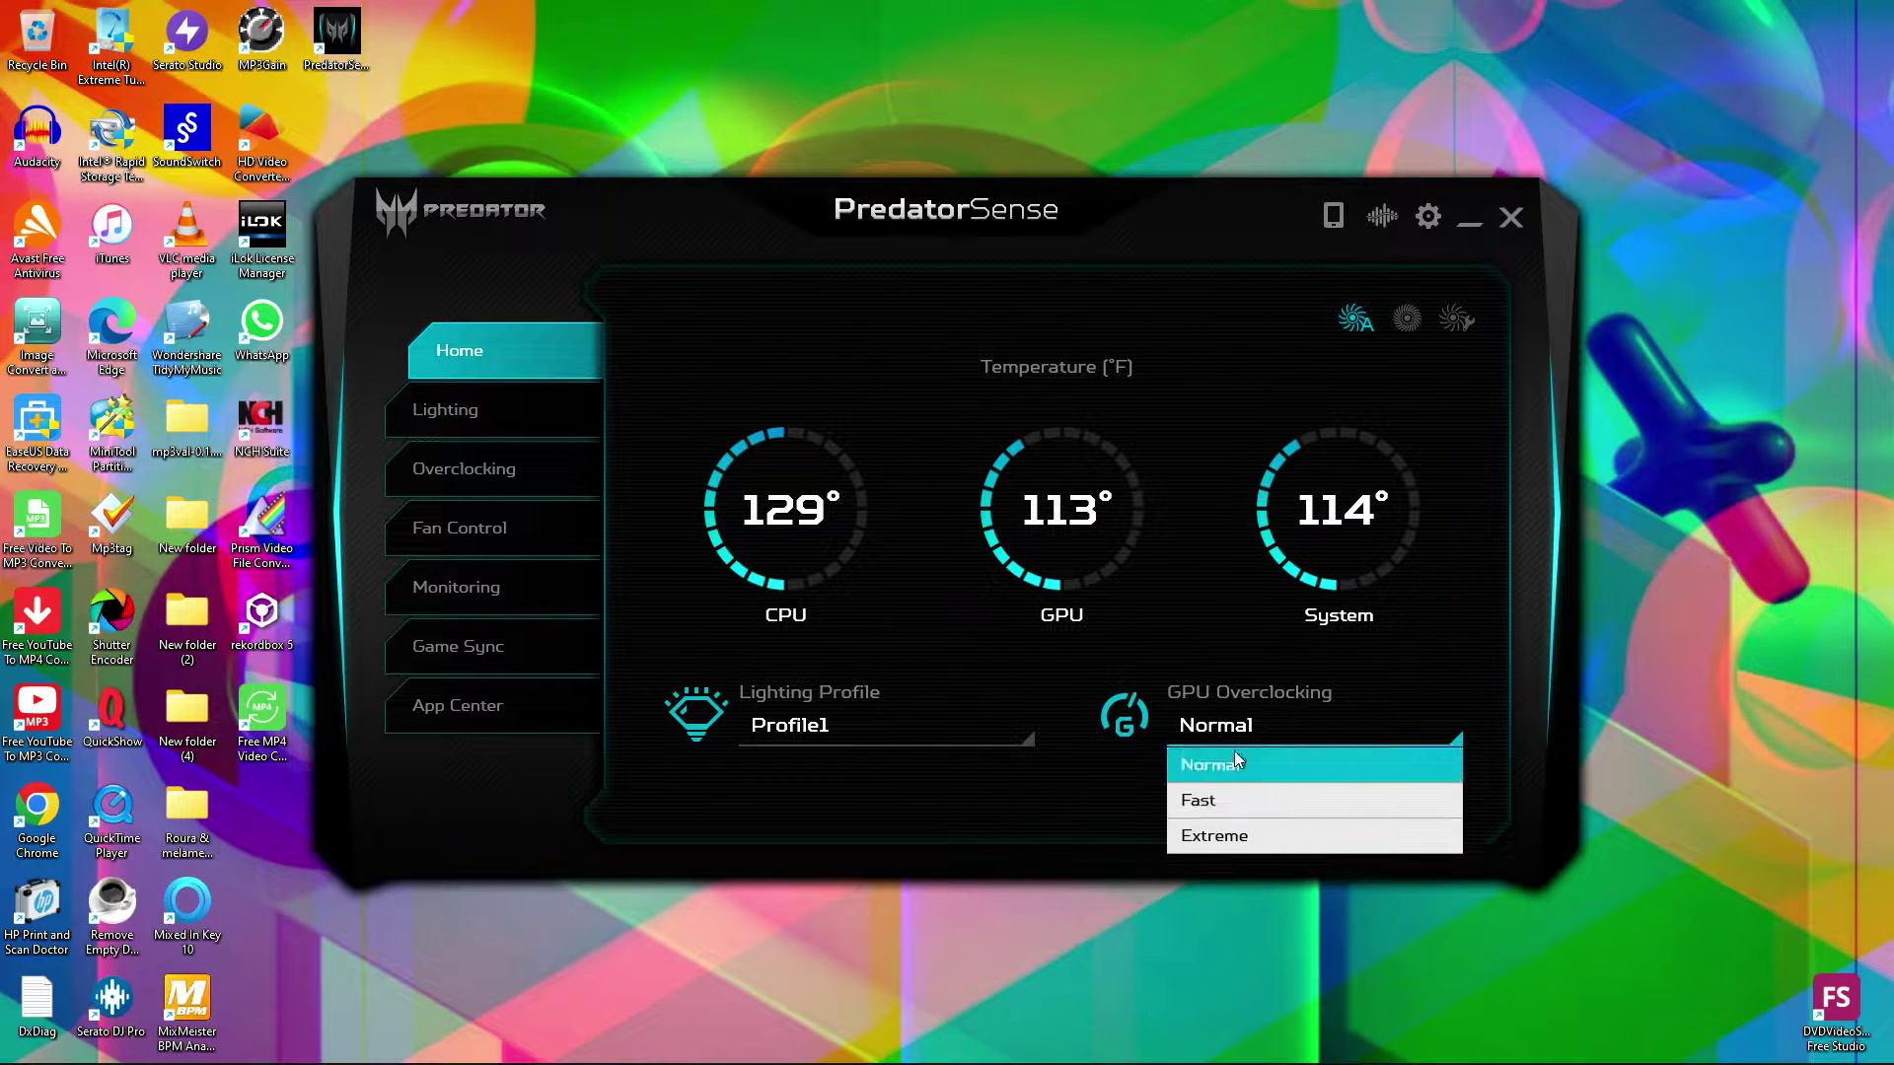
click(1276, 710)
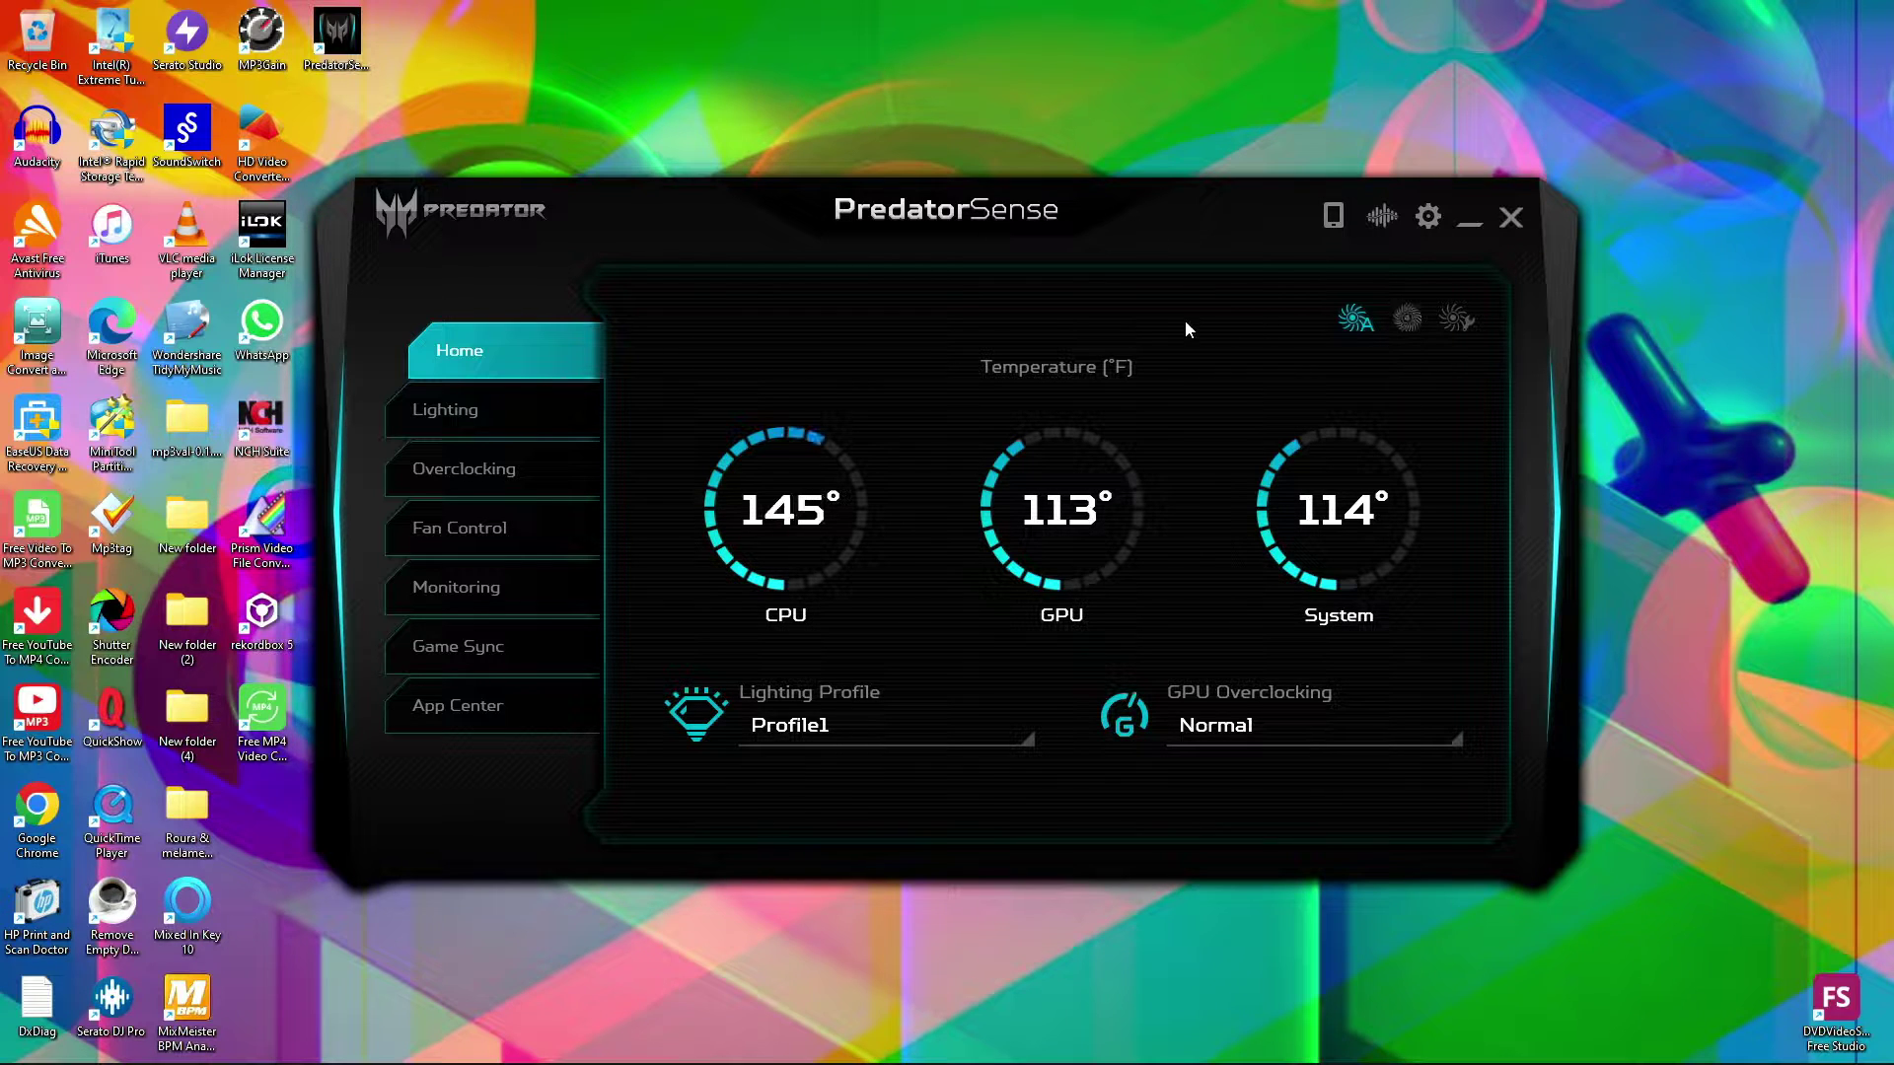
click(1512, 217)
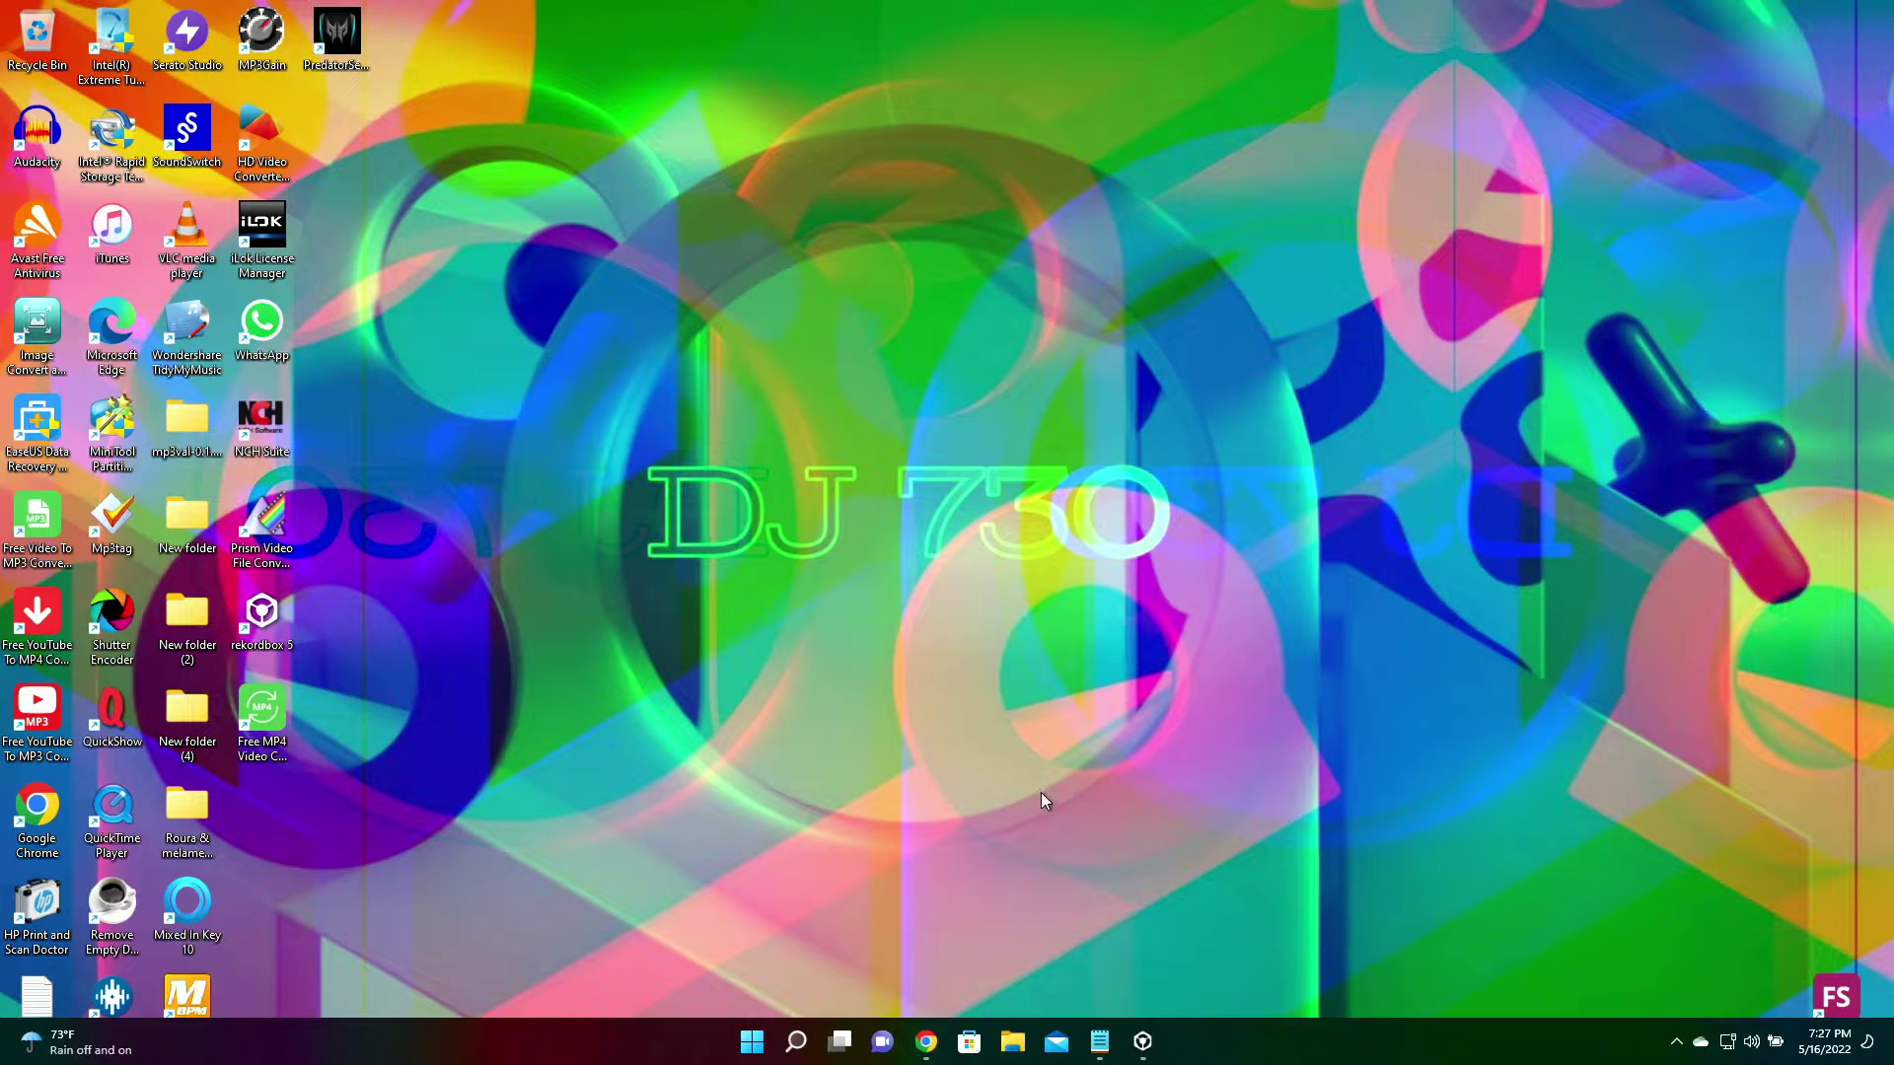
Return to rekordbox and look through the track titles, artists and genres in the All Videos list
mouse_move(924, 1048)
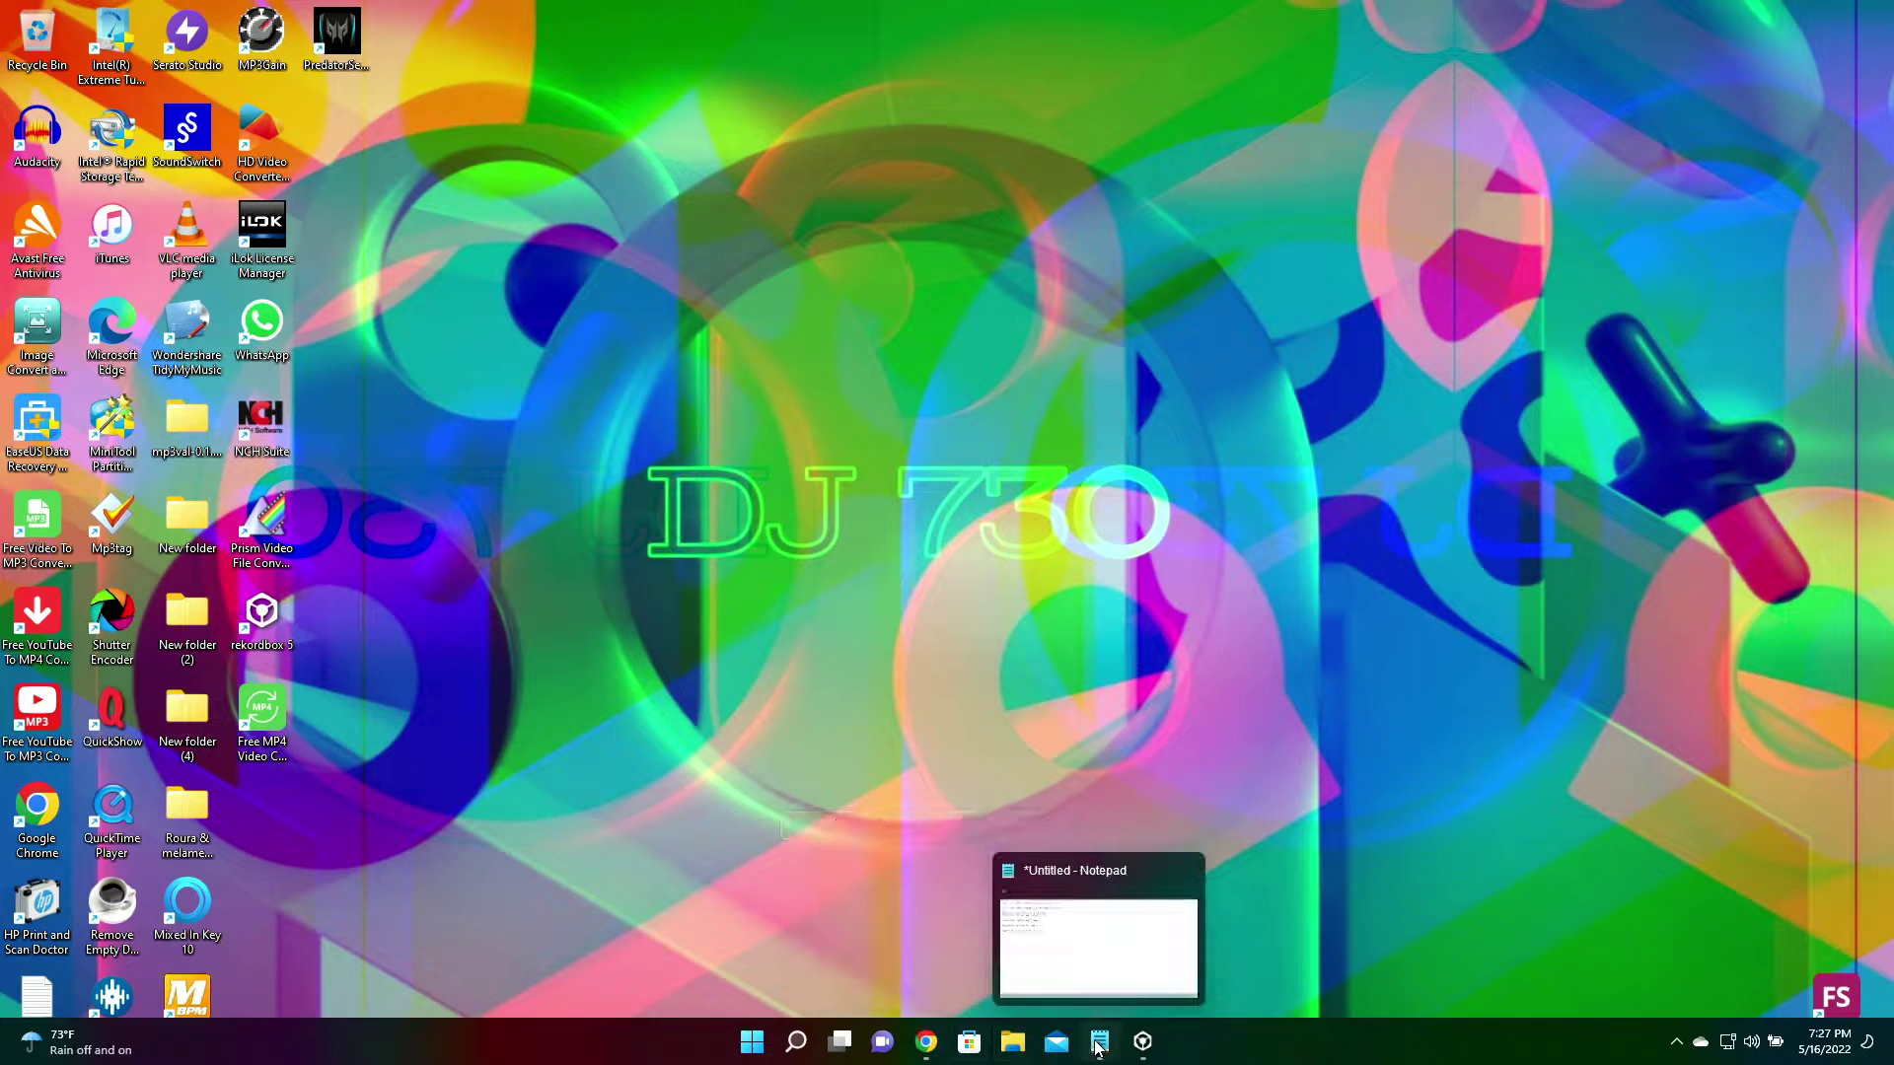
click(1142, 1041)
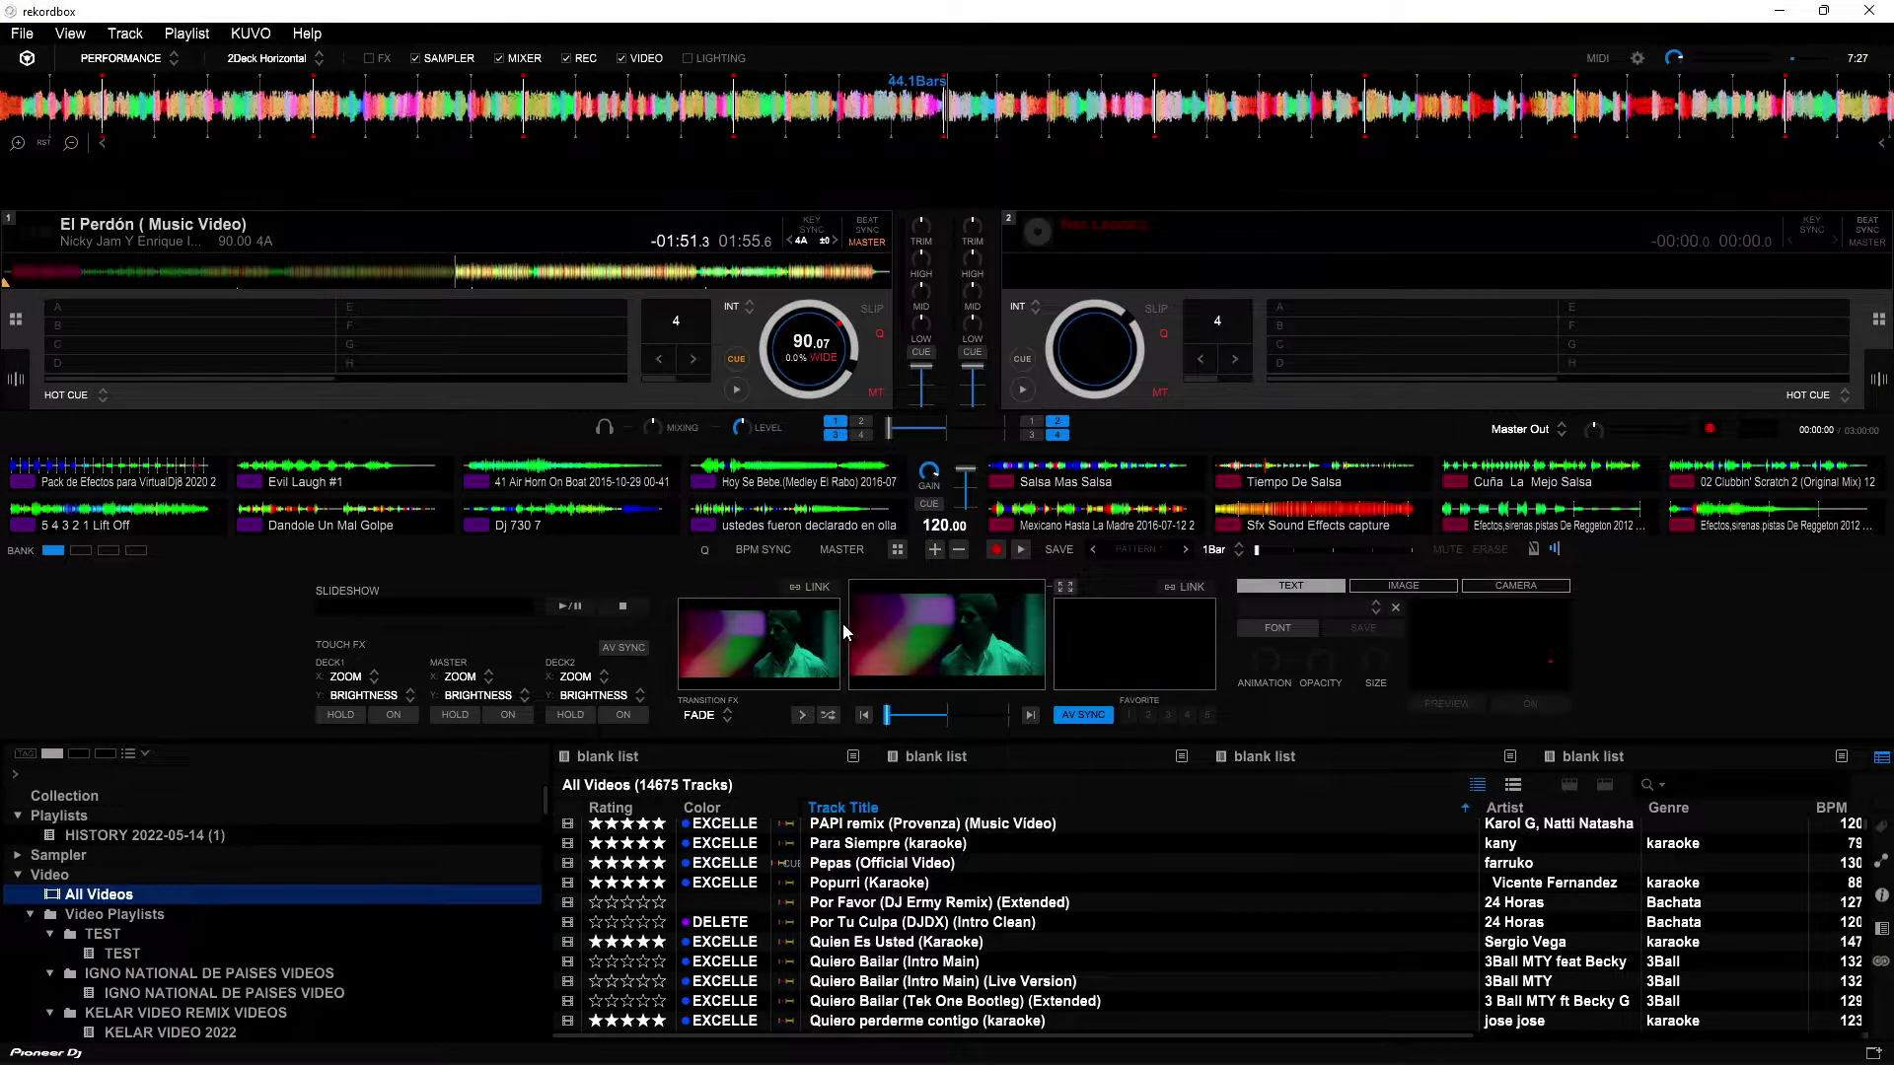
scroll(1075, 834, down, 5)
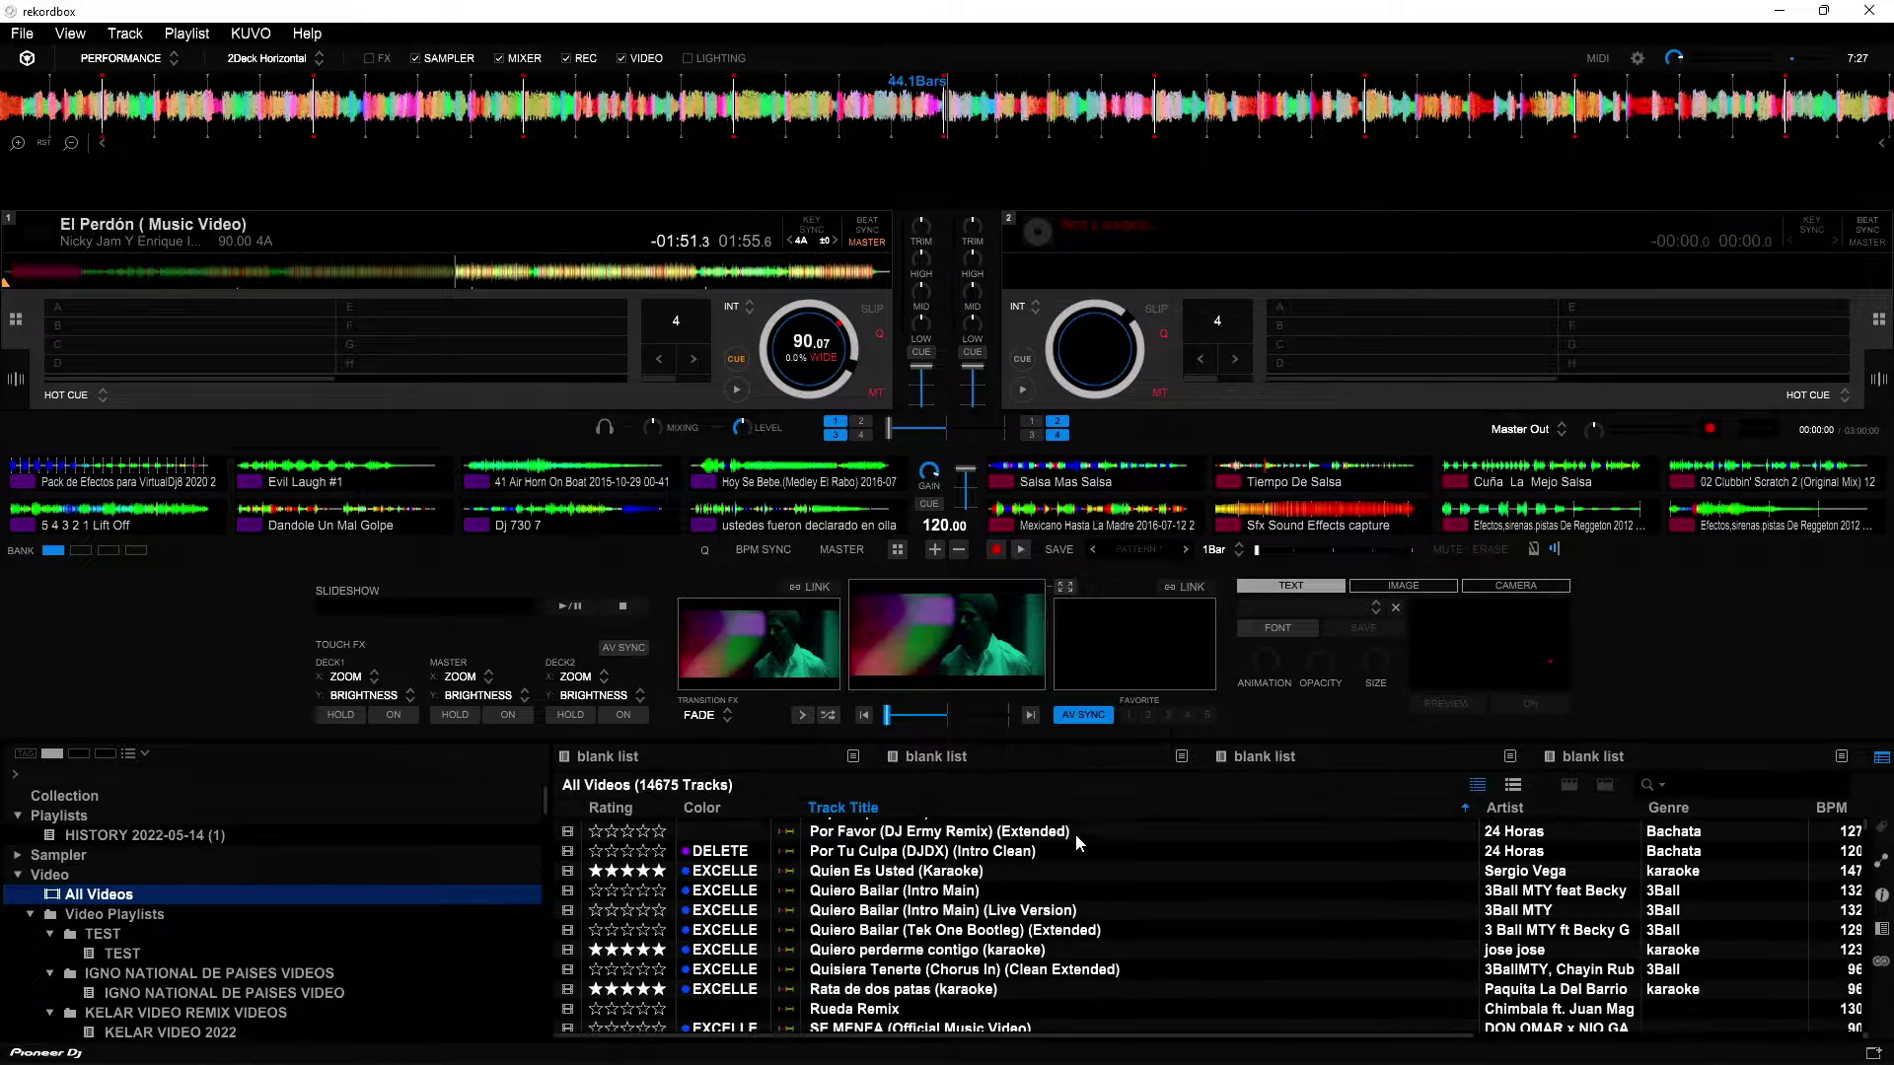
scroll(1074, 843, down, 1)
scroll(1105, 903, down, 10)
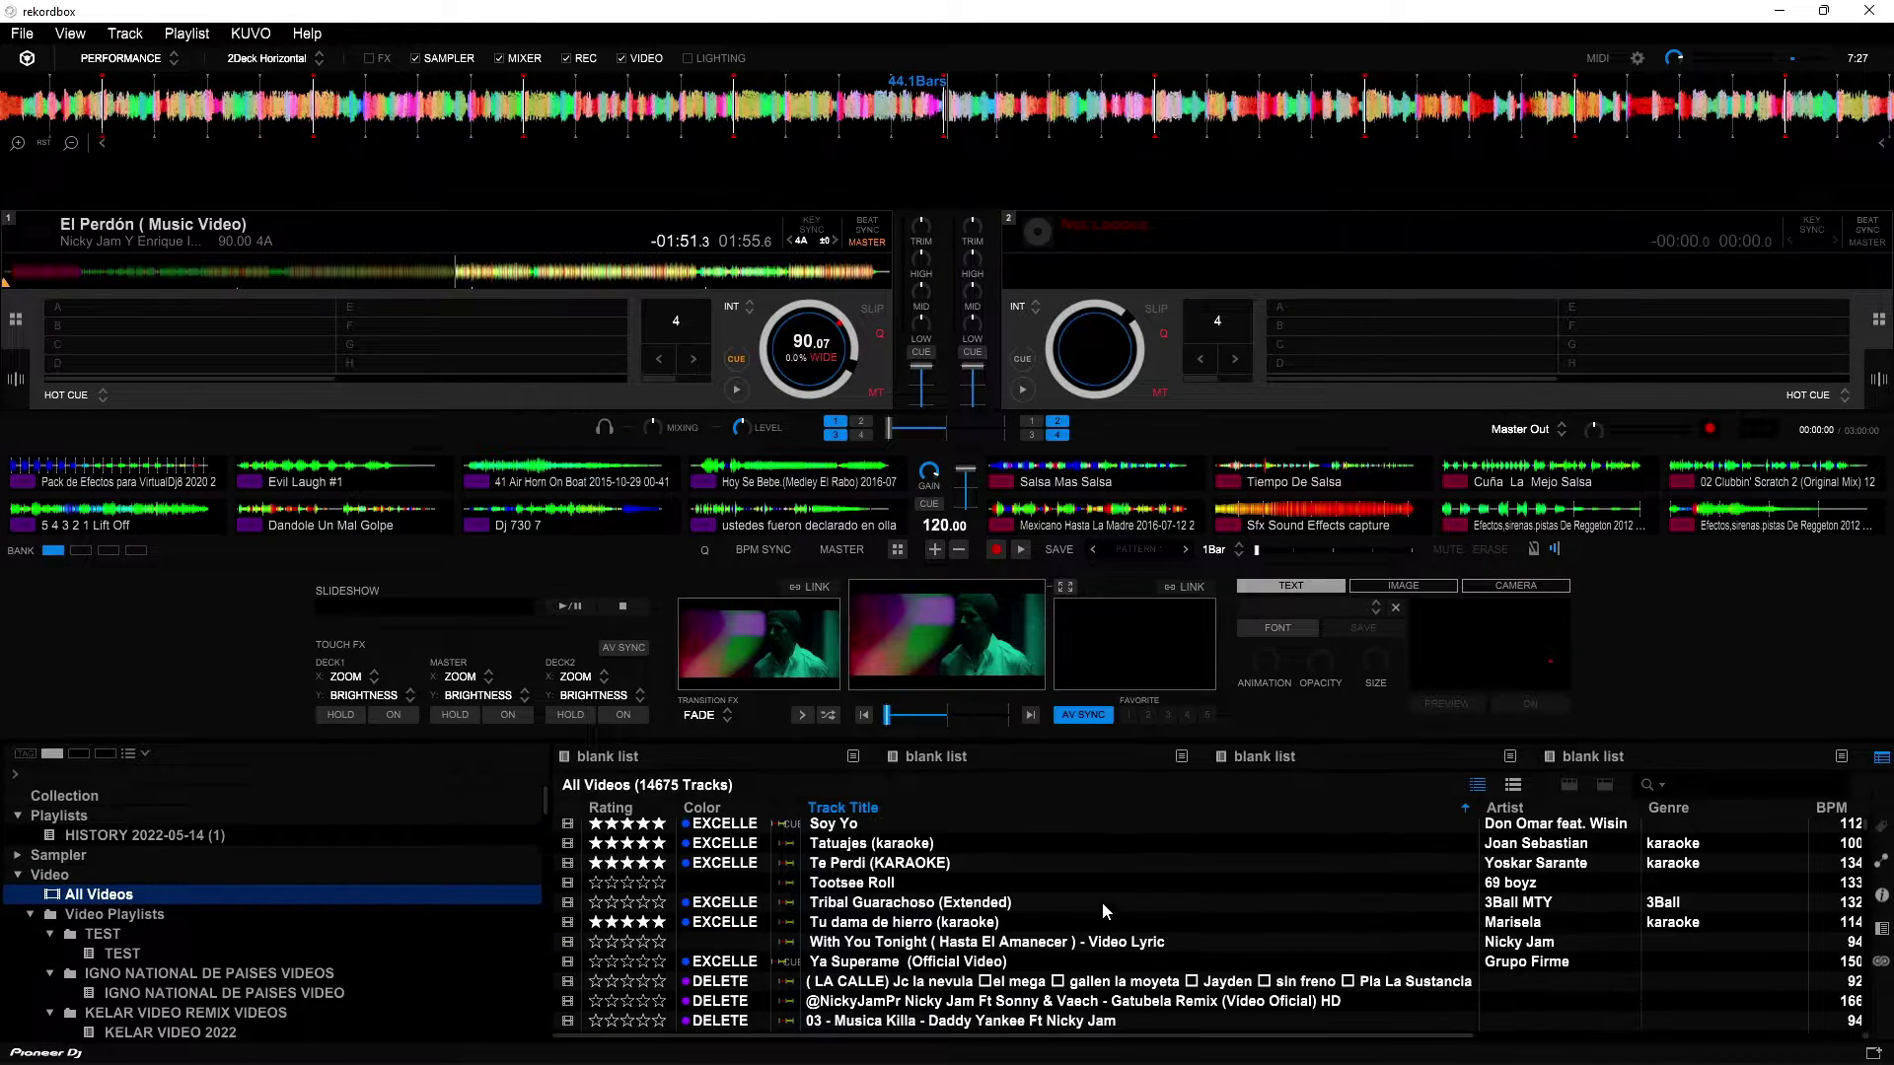
scroll(1075, 888, down, 10)
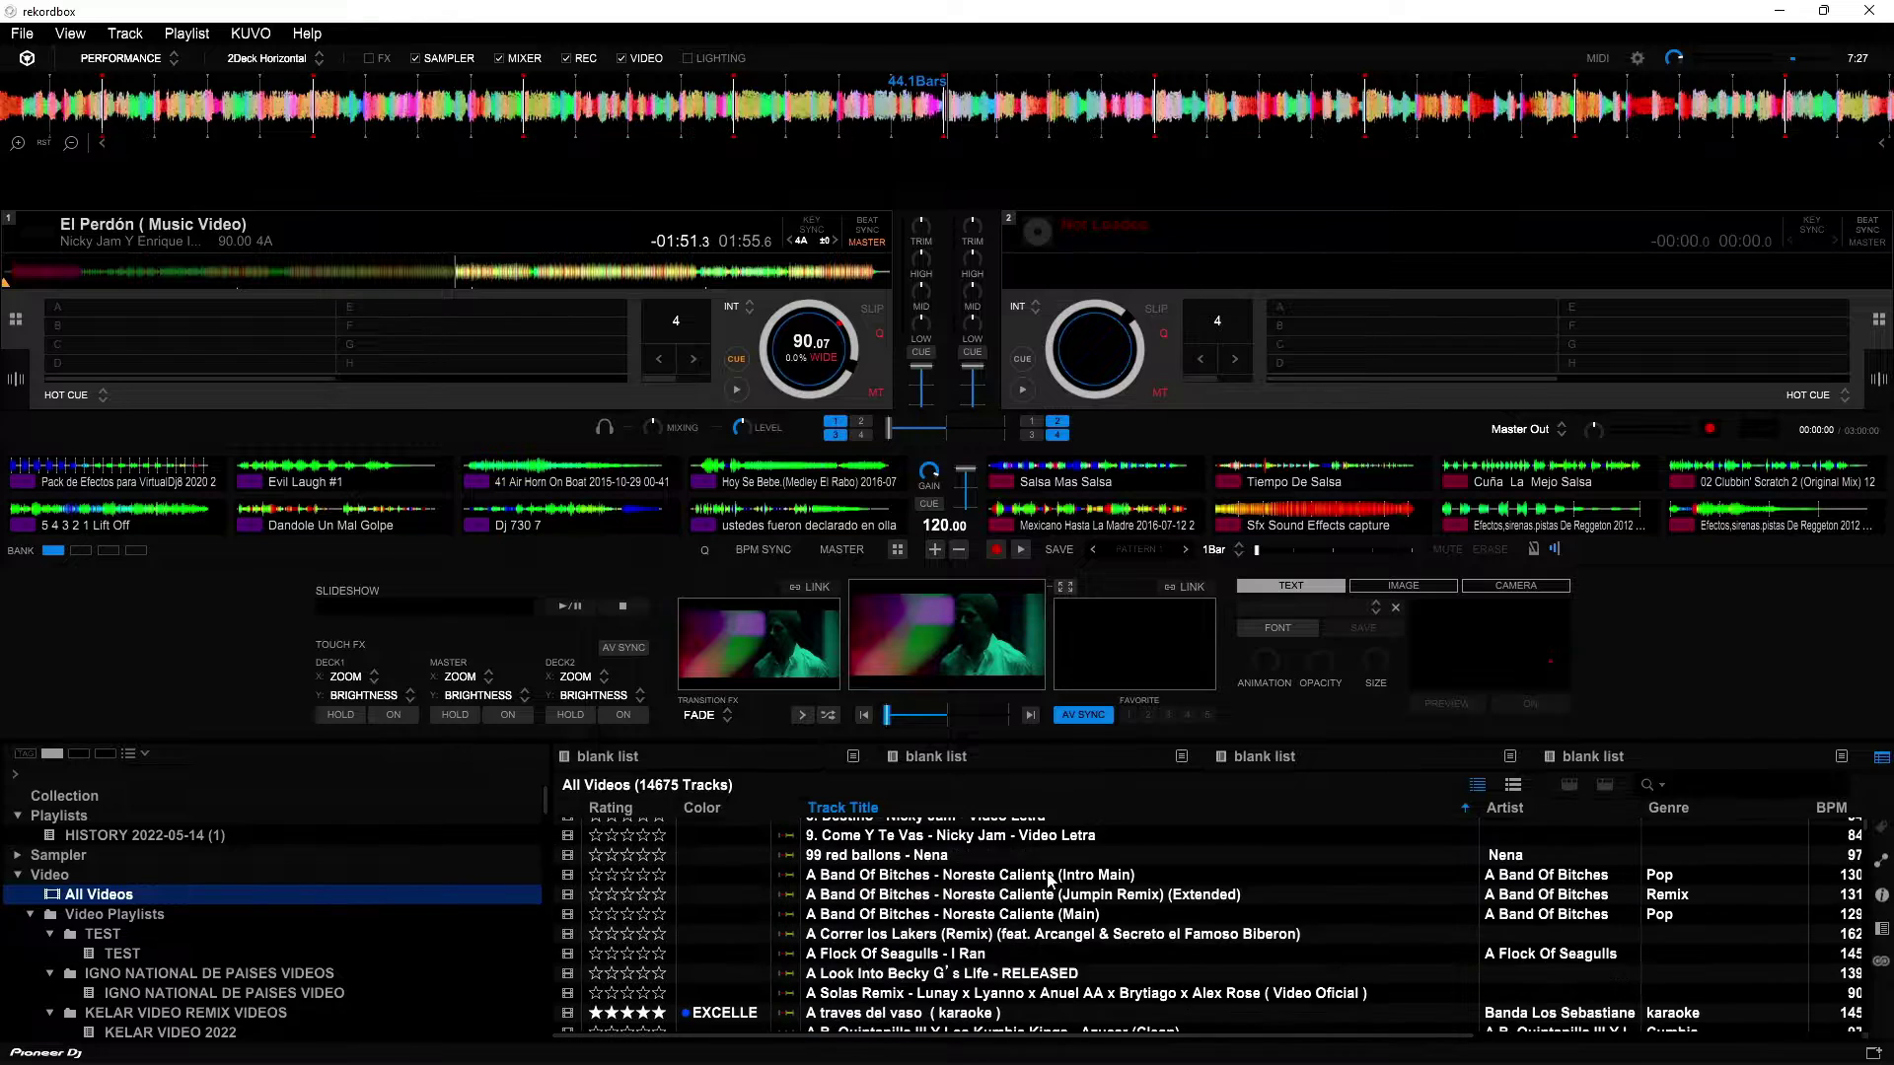
scroll(968, 888, down, 6)
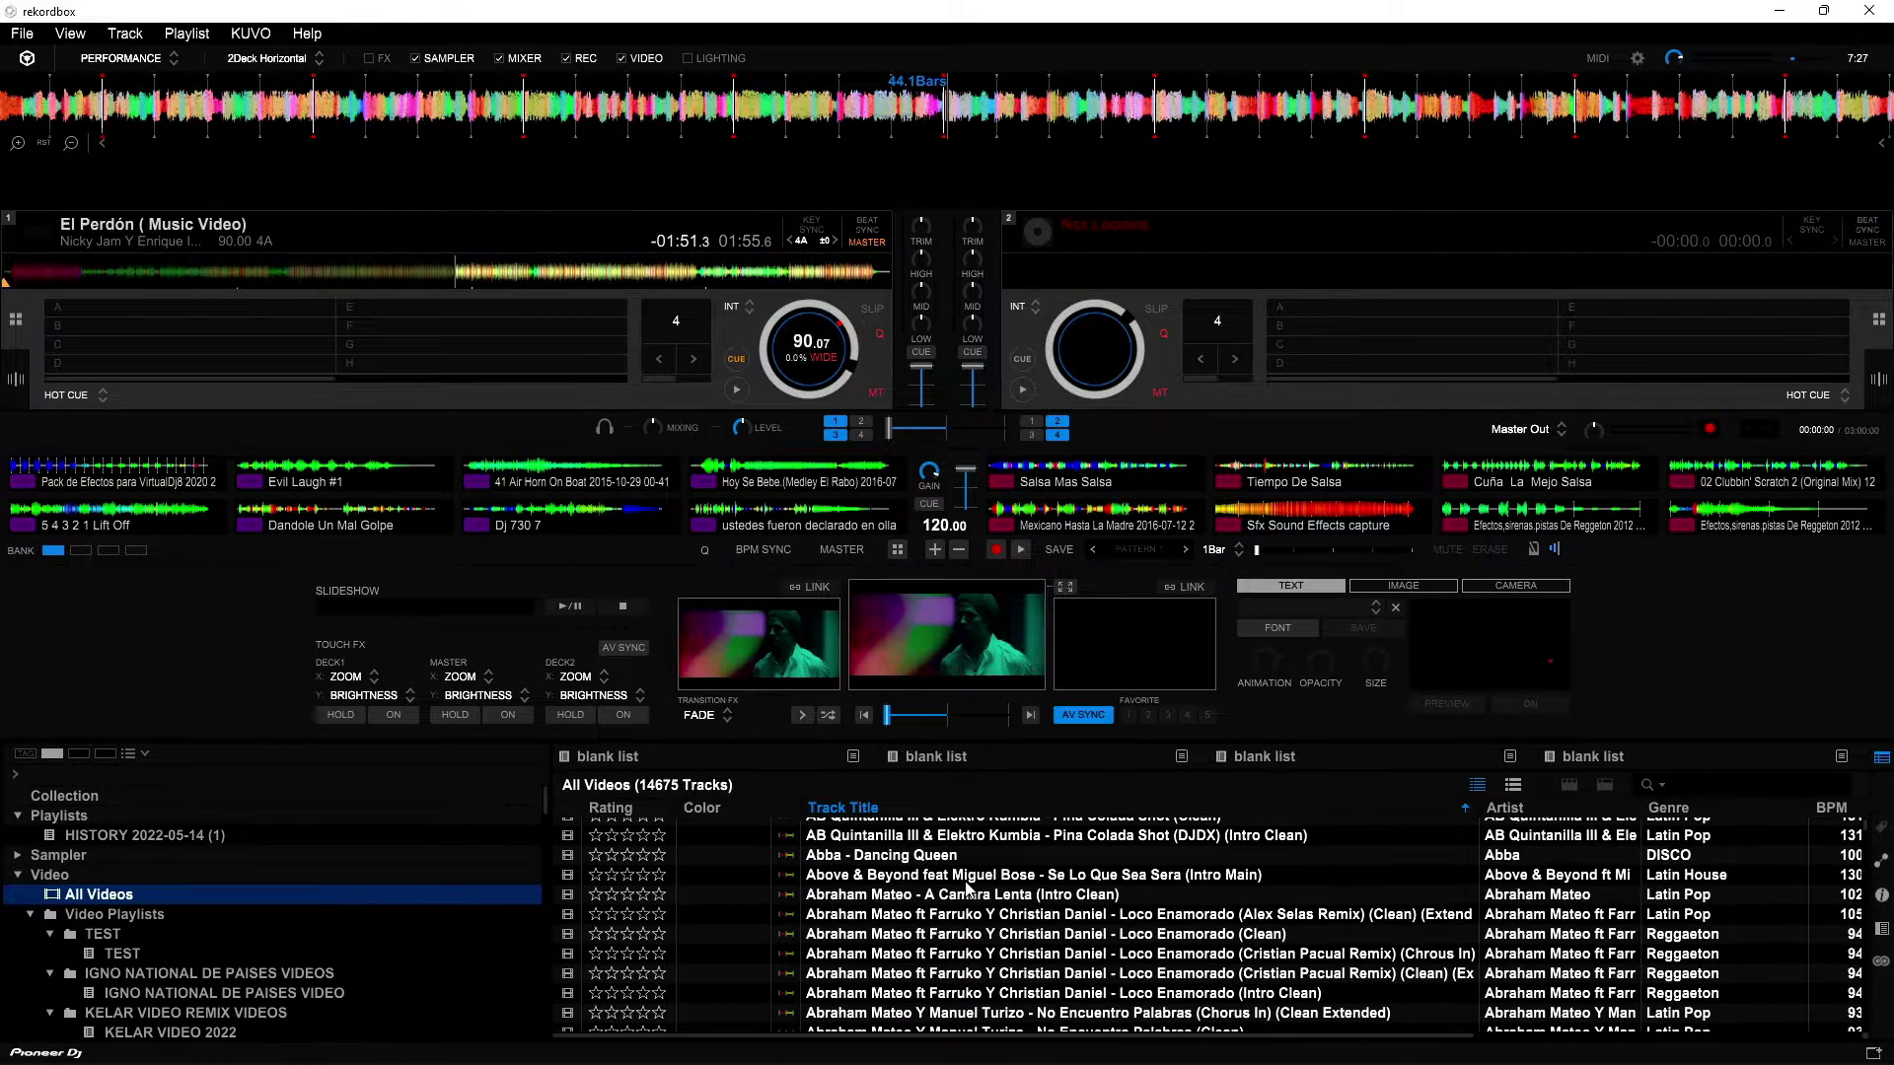
scroll(967, 888, down, 4)
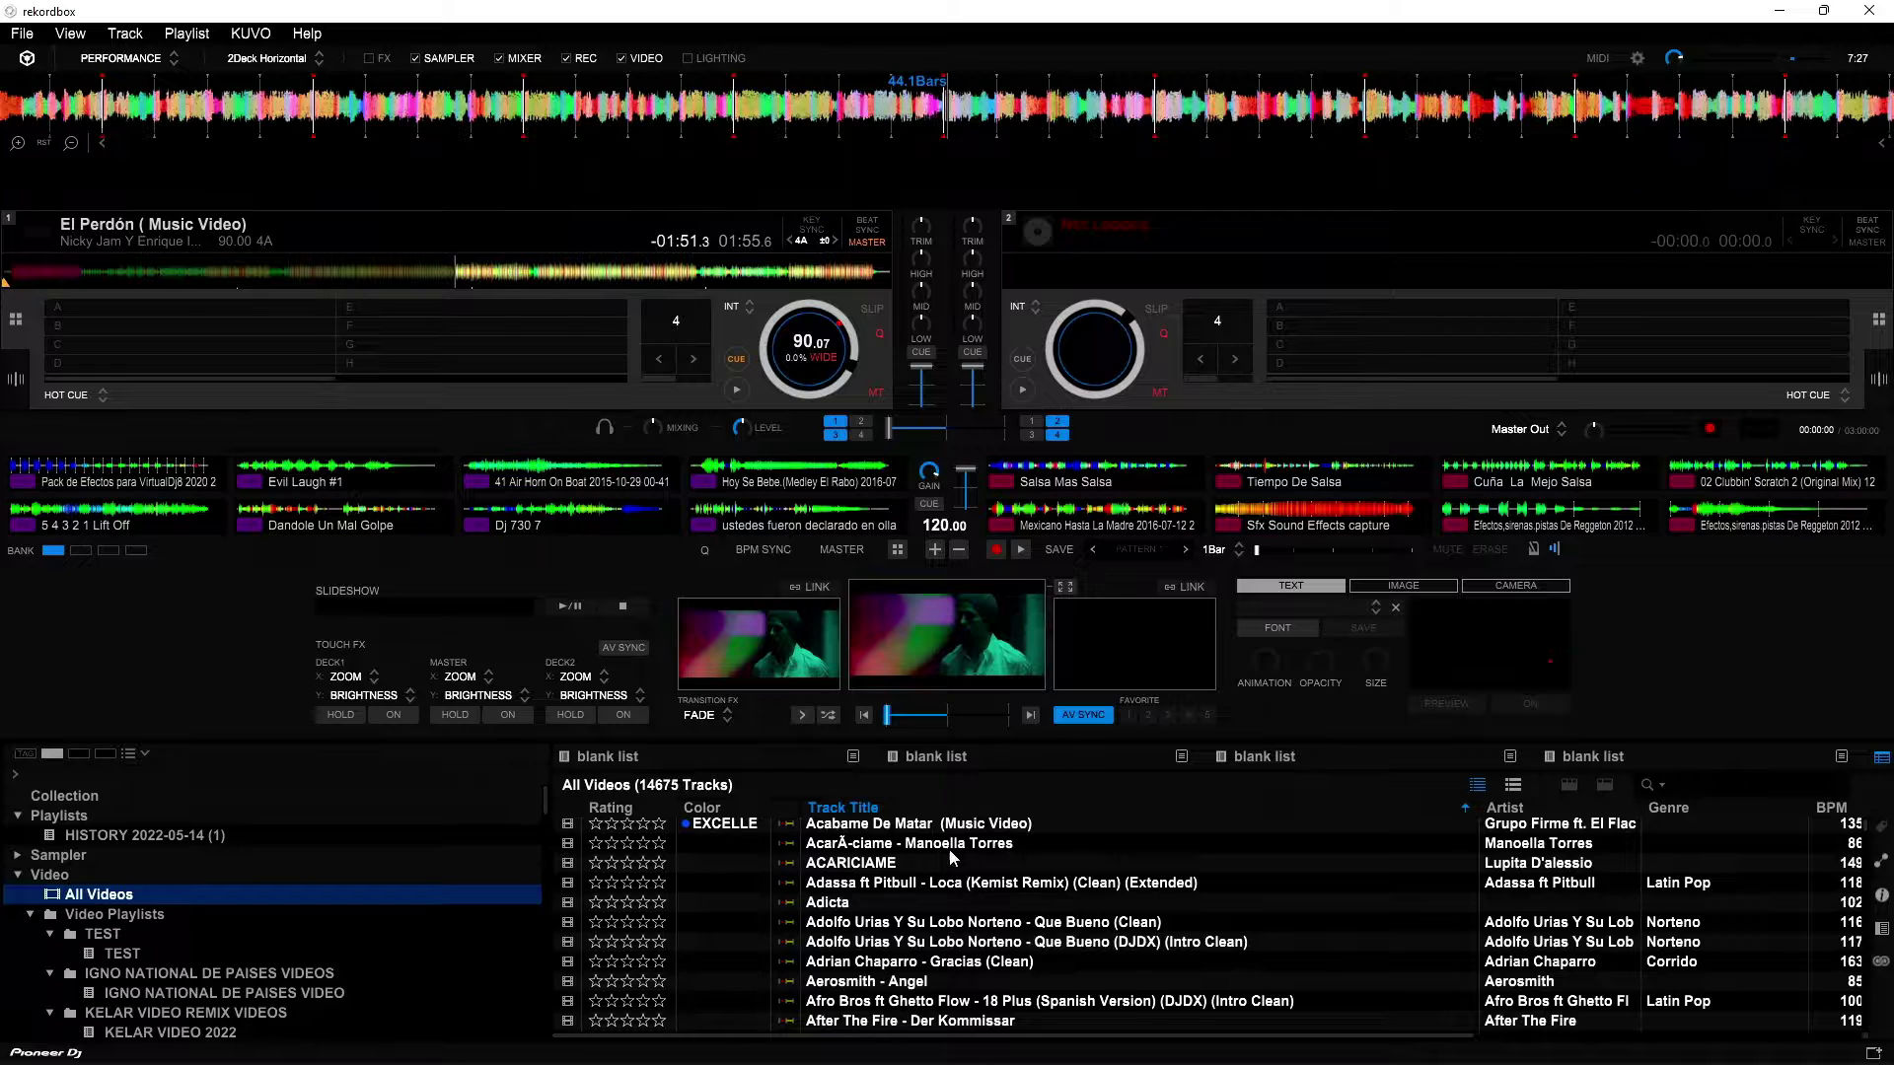
scroll(899, 858, down, 5)
scroll(899, 856, down, 20)
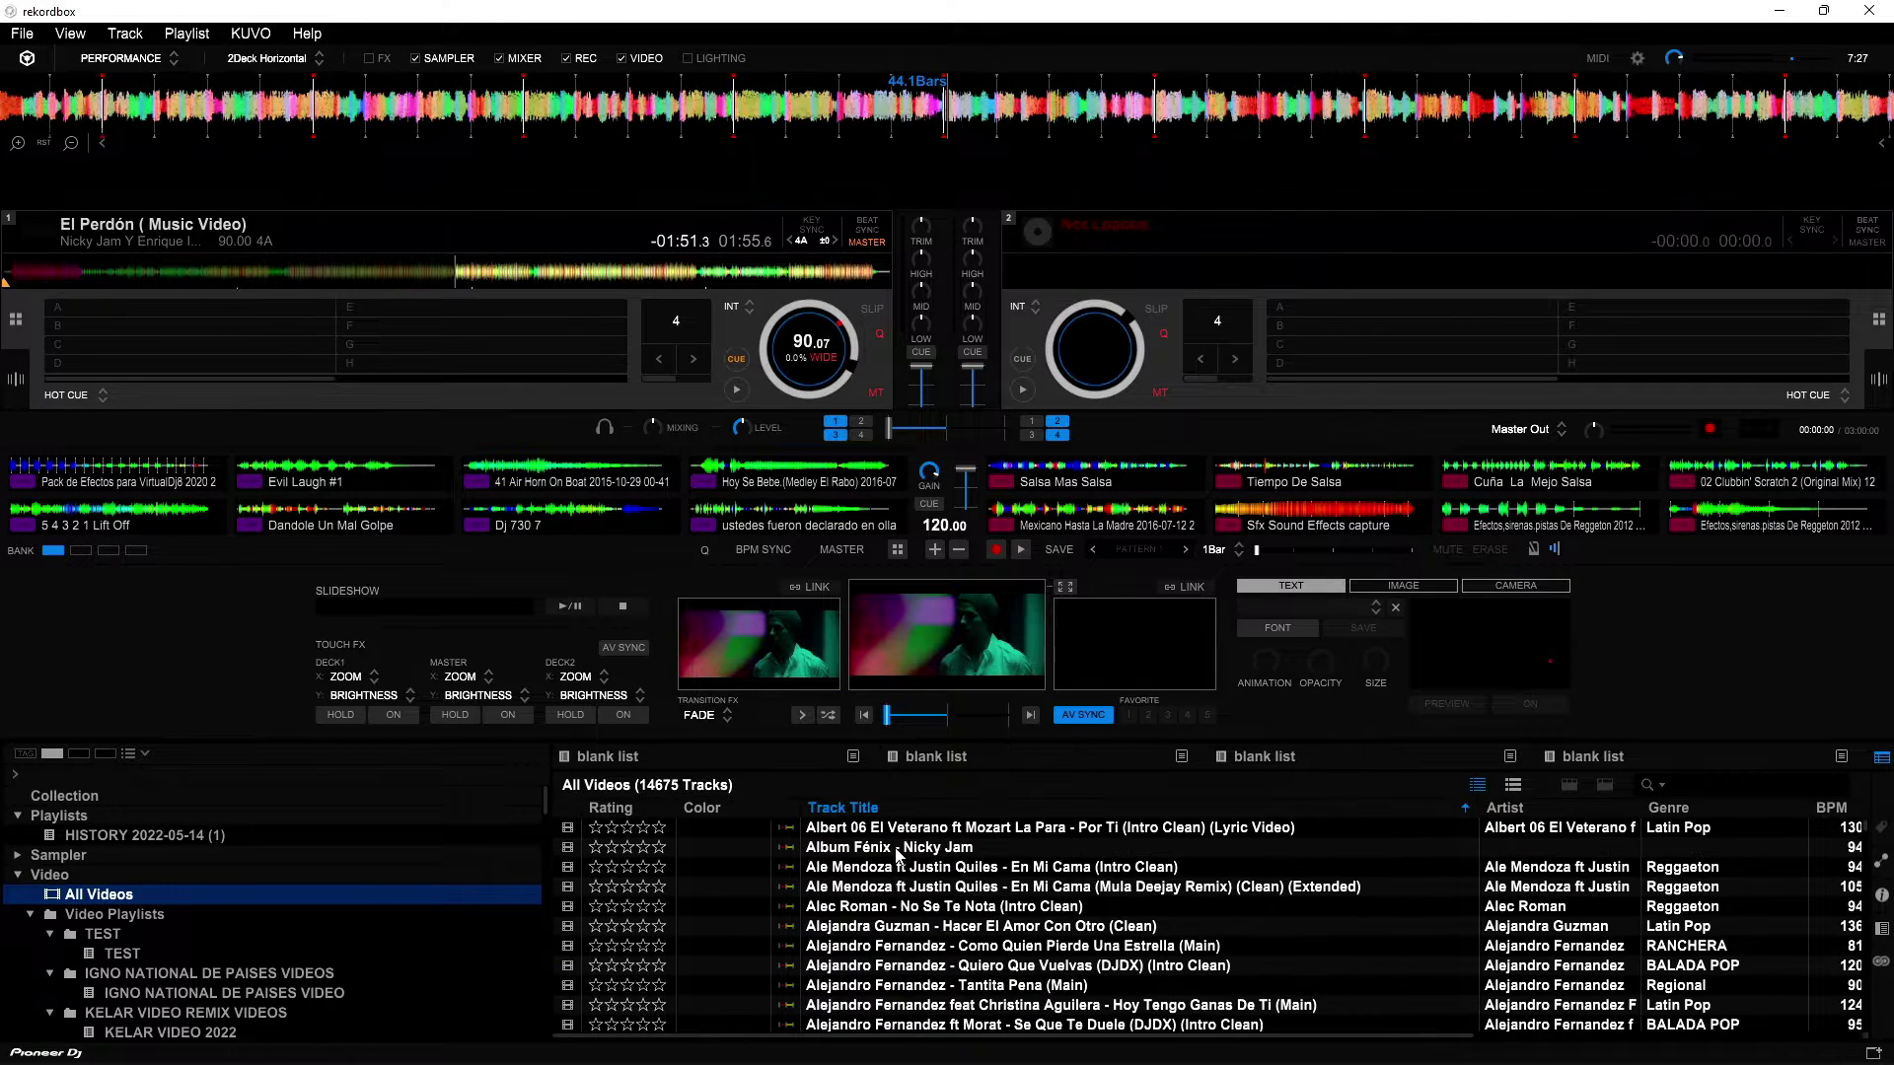
scroll(898, 854, down, 20)
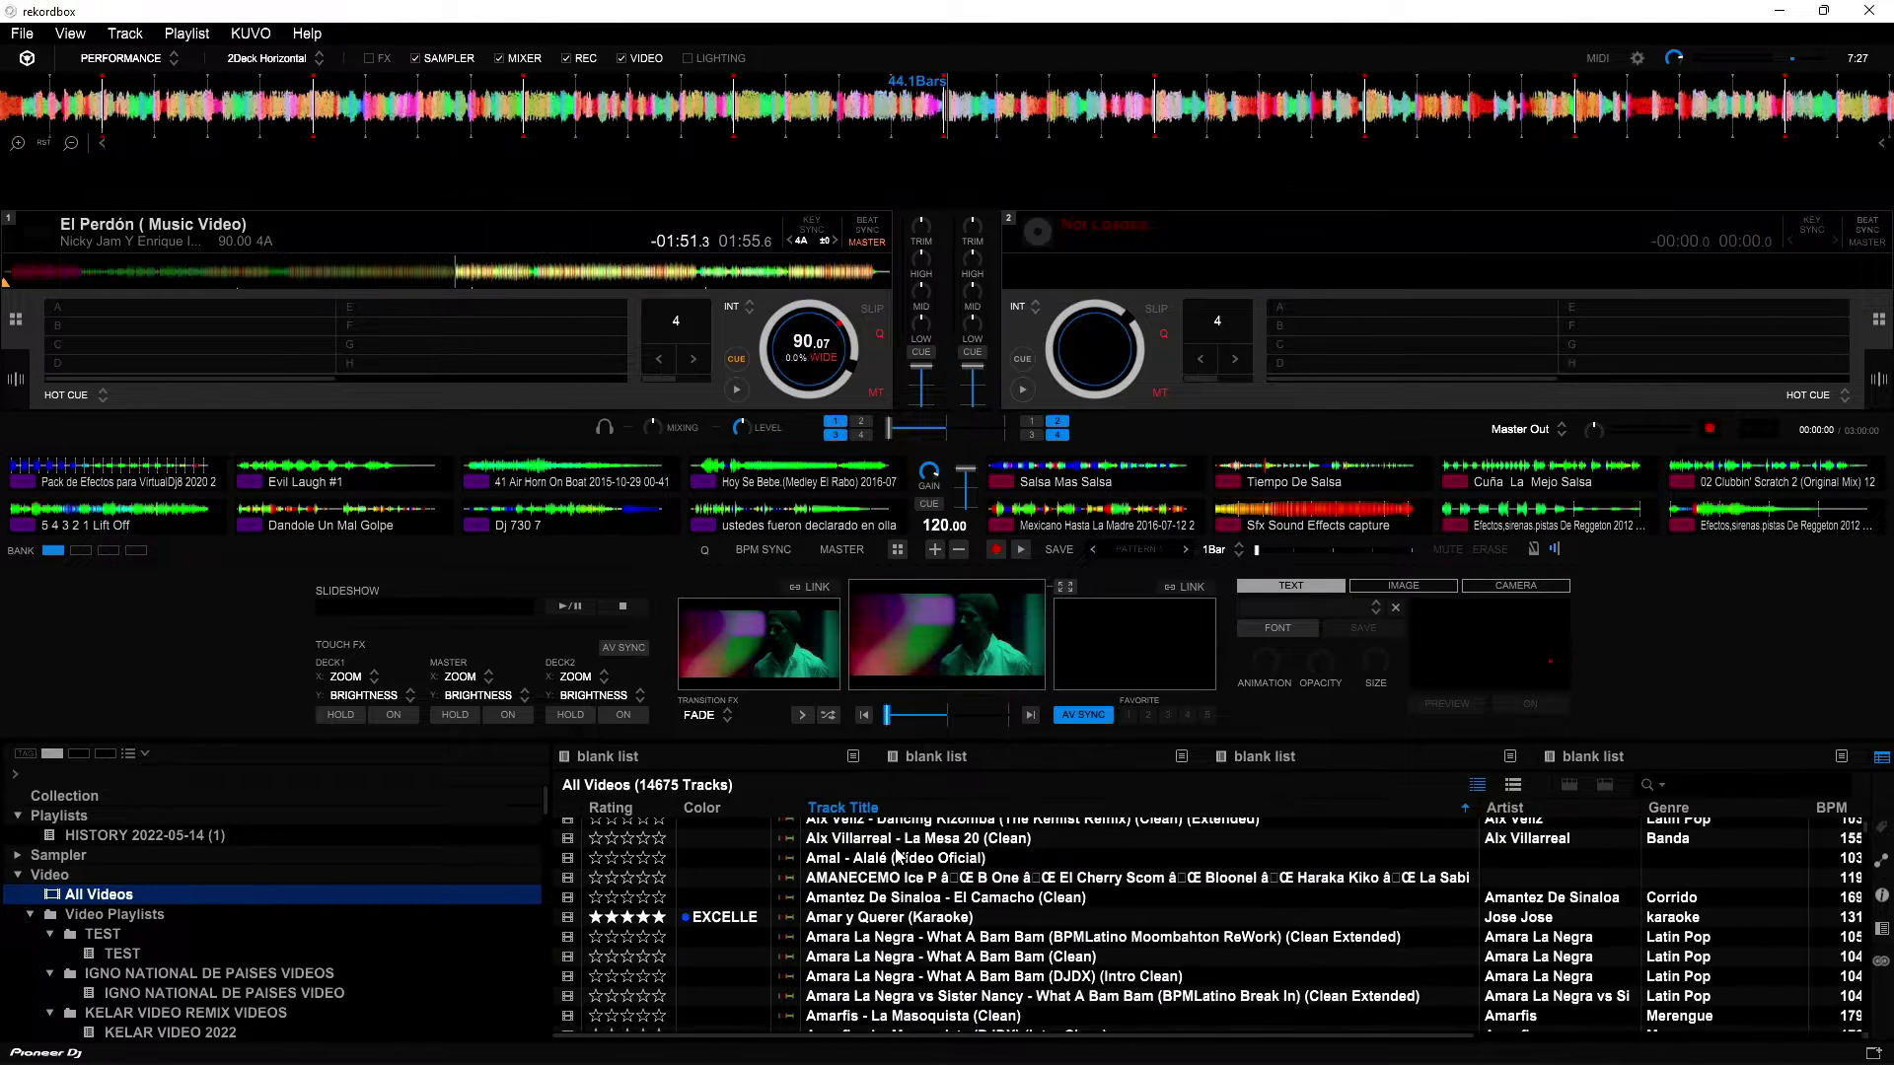
scroll(713, 937, down, 5)
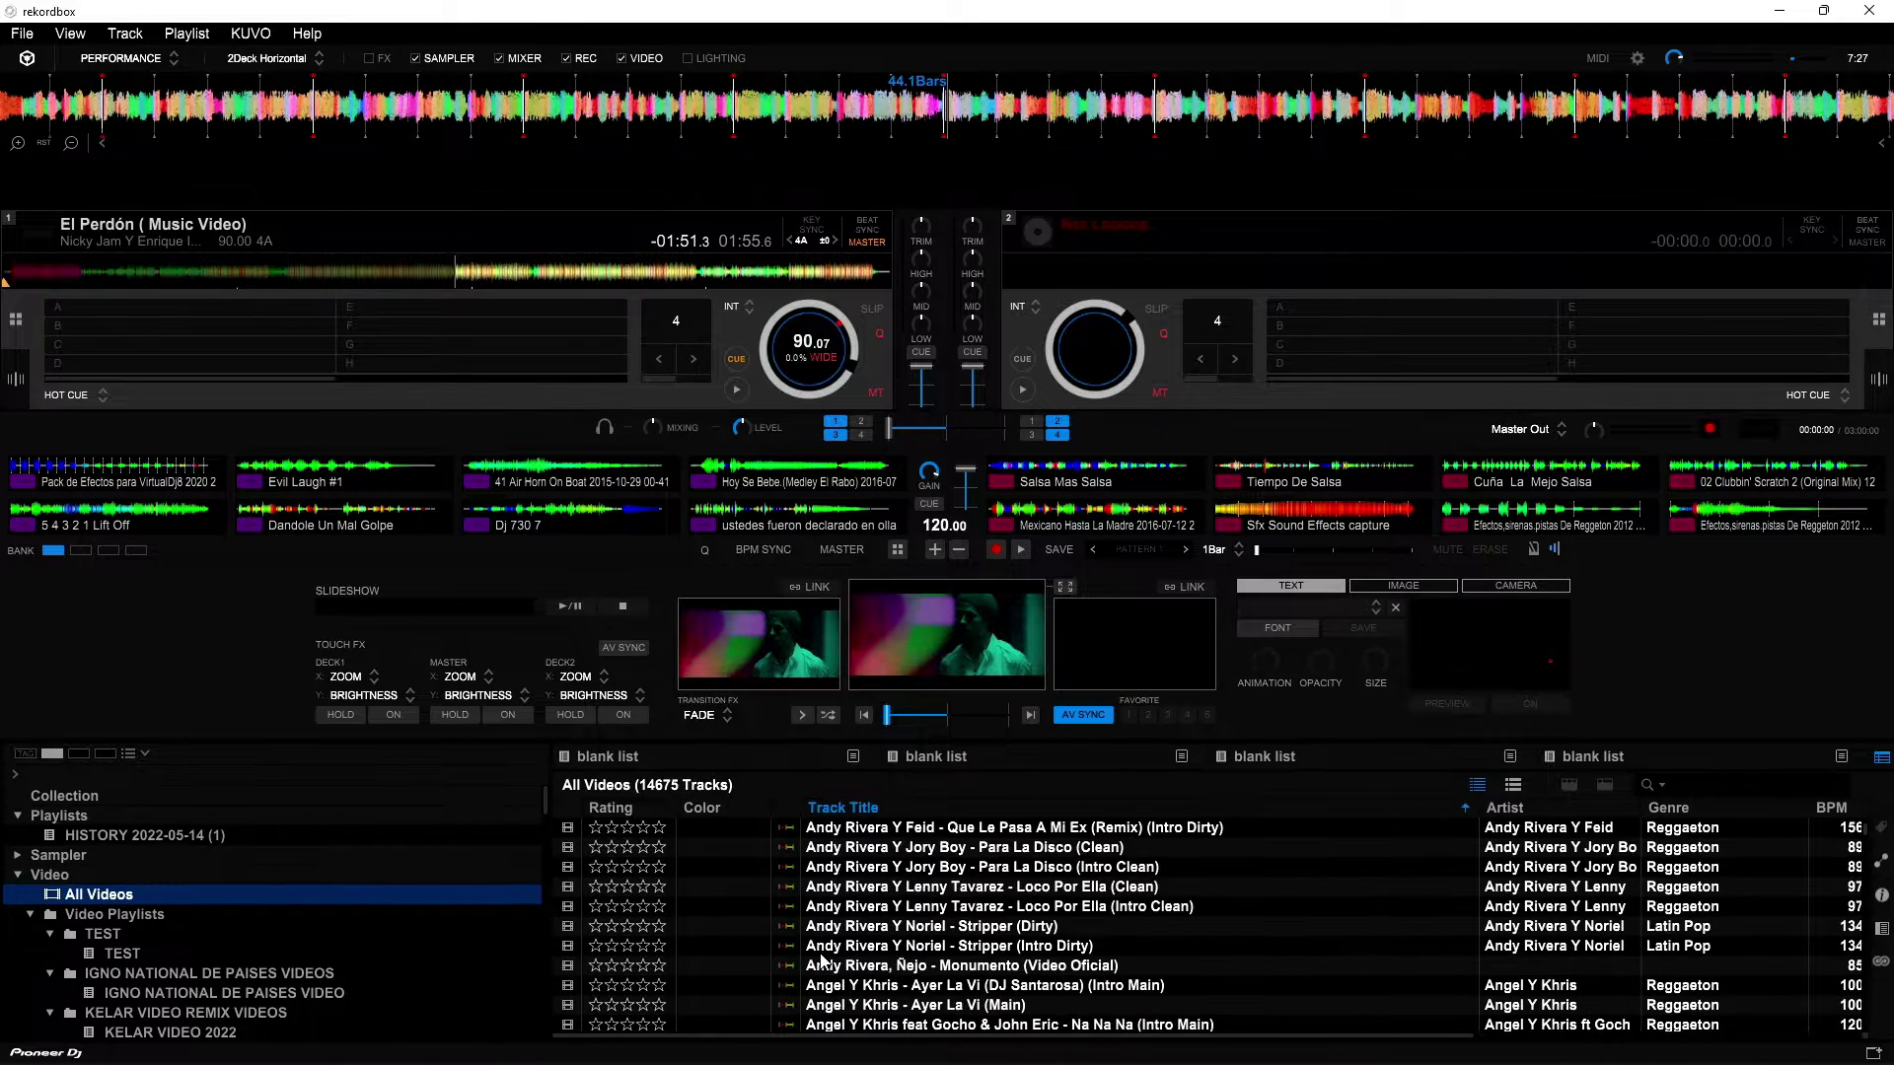
Check the TEST video playlist, open BEST VIDEO 2022 in the BEST VIDEOS folder and look over its tracks
click(124, 952)
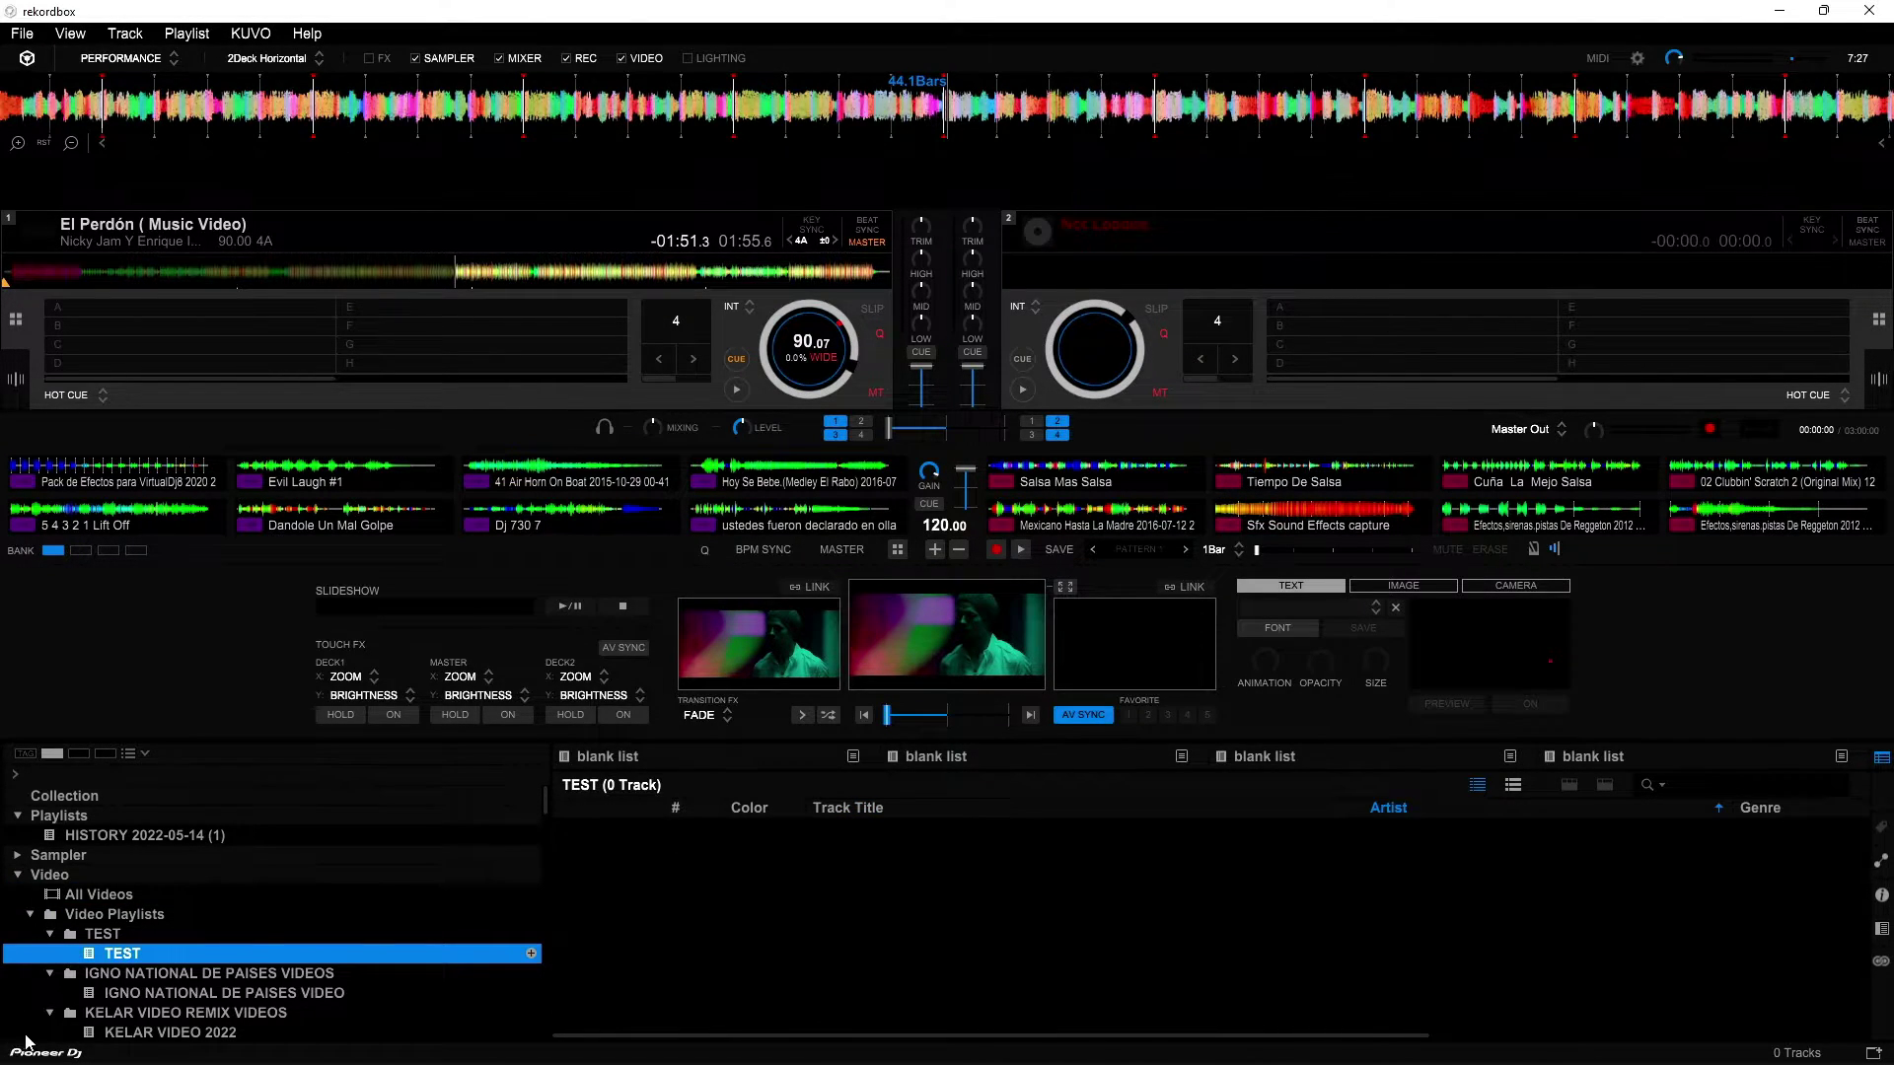
scroll(243, 850, down, 5)
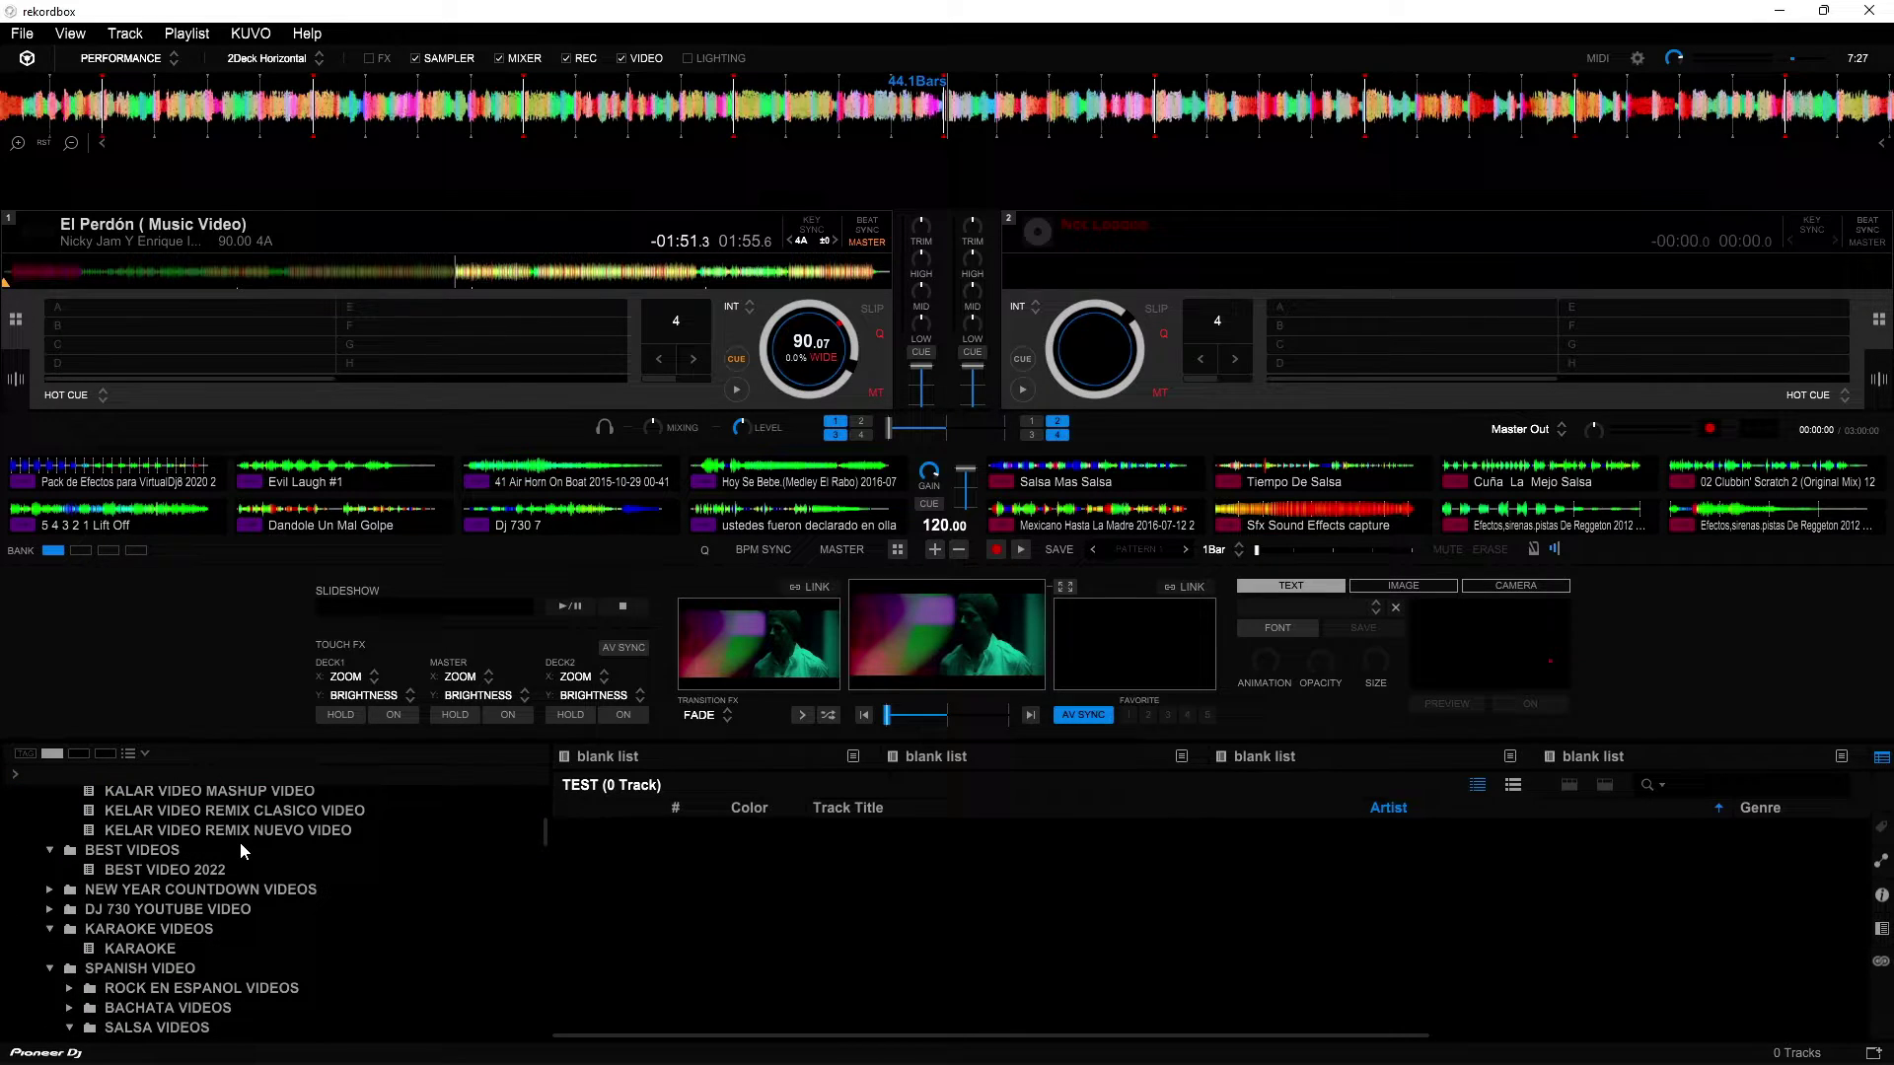
click(194, 871)
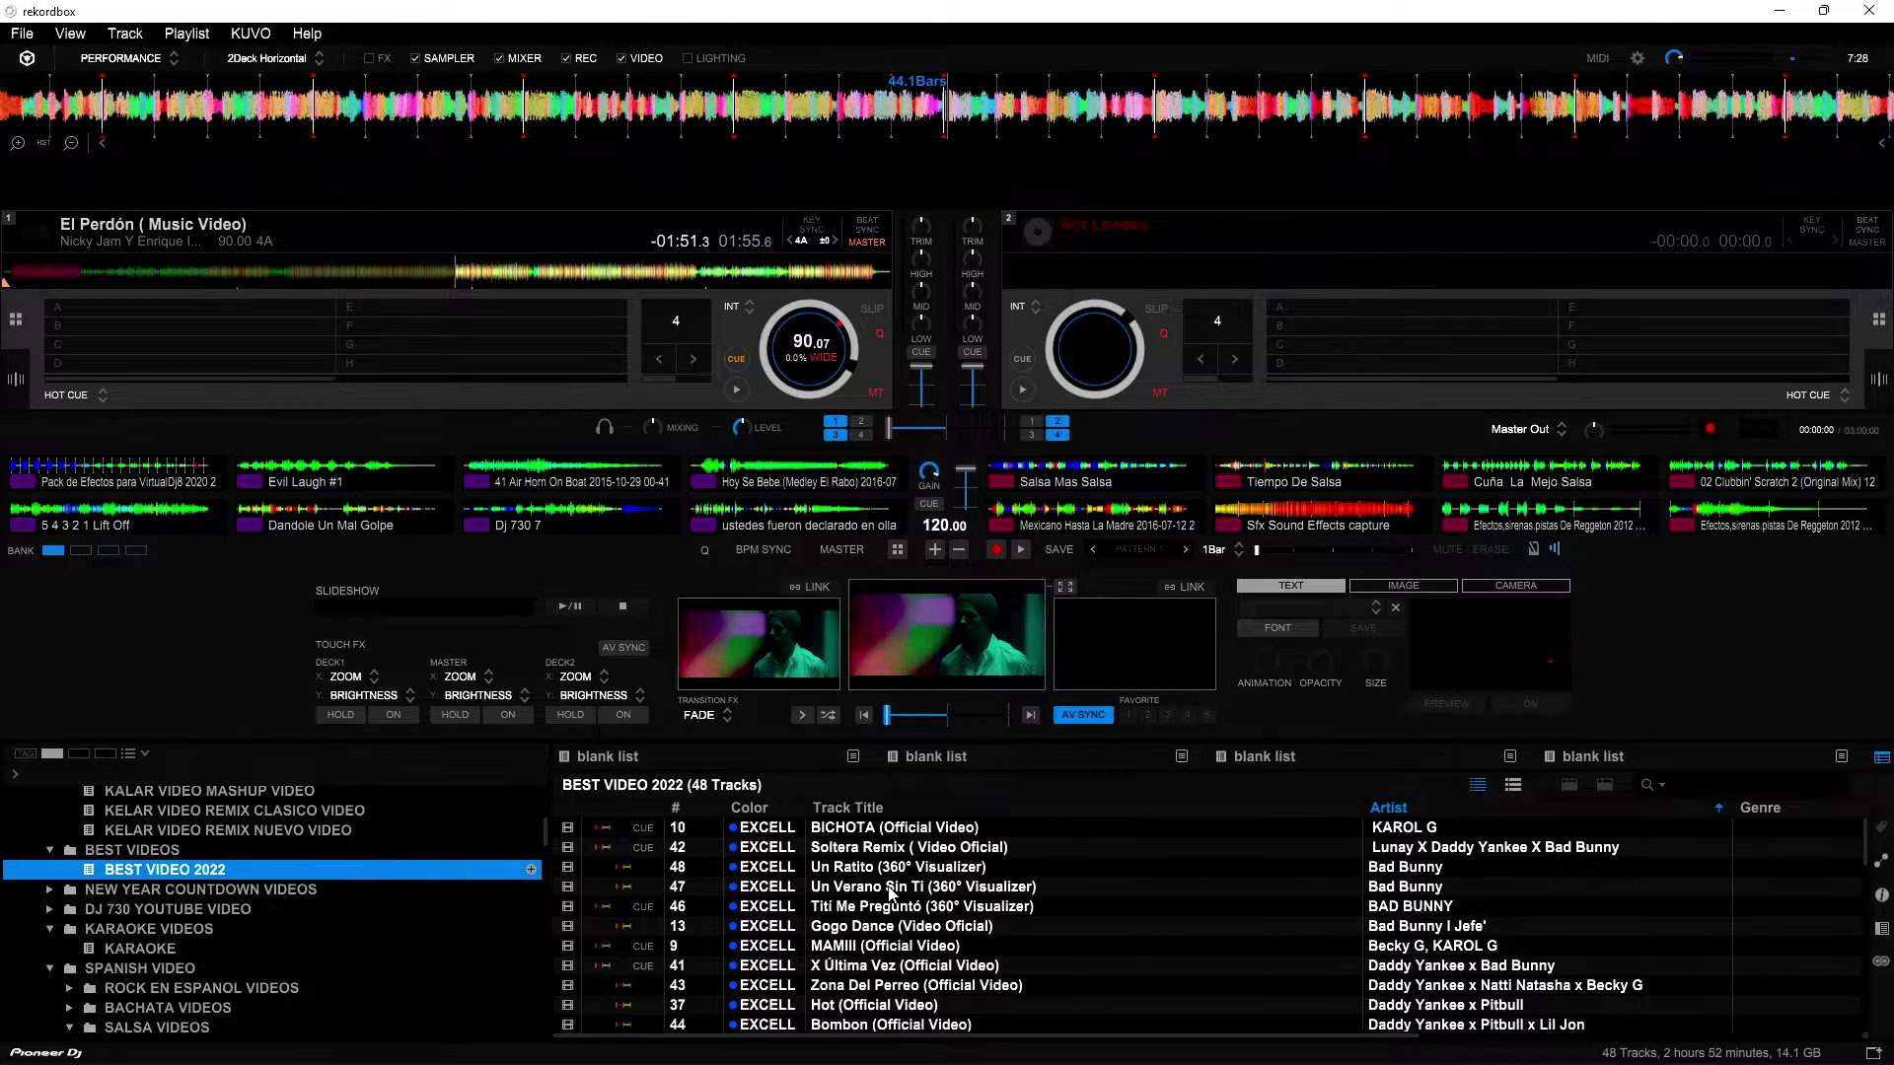
scroll(877, 897, down, 2)
scroll(873, 888, up, 2)
Load Gogo Dance (Video Oficial) from the playlist onto deck 1 and start playing it
click(865, 947)
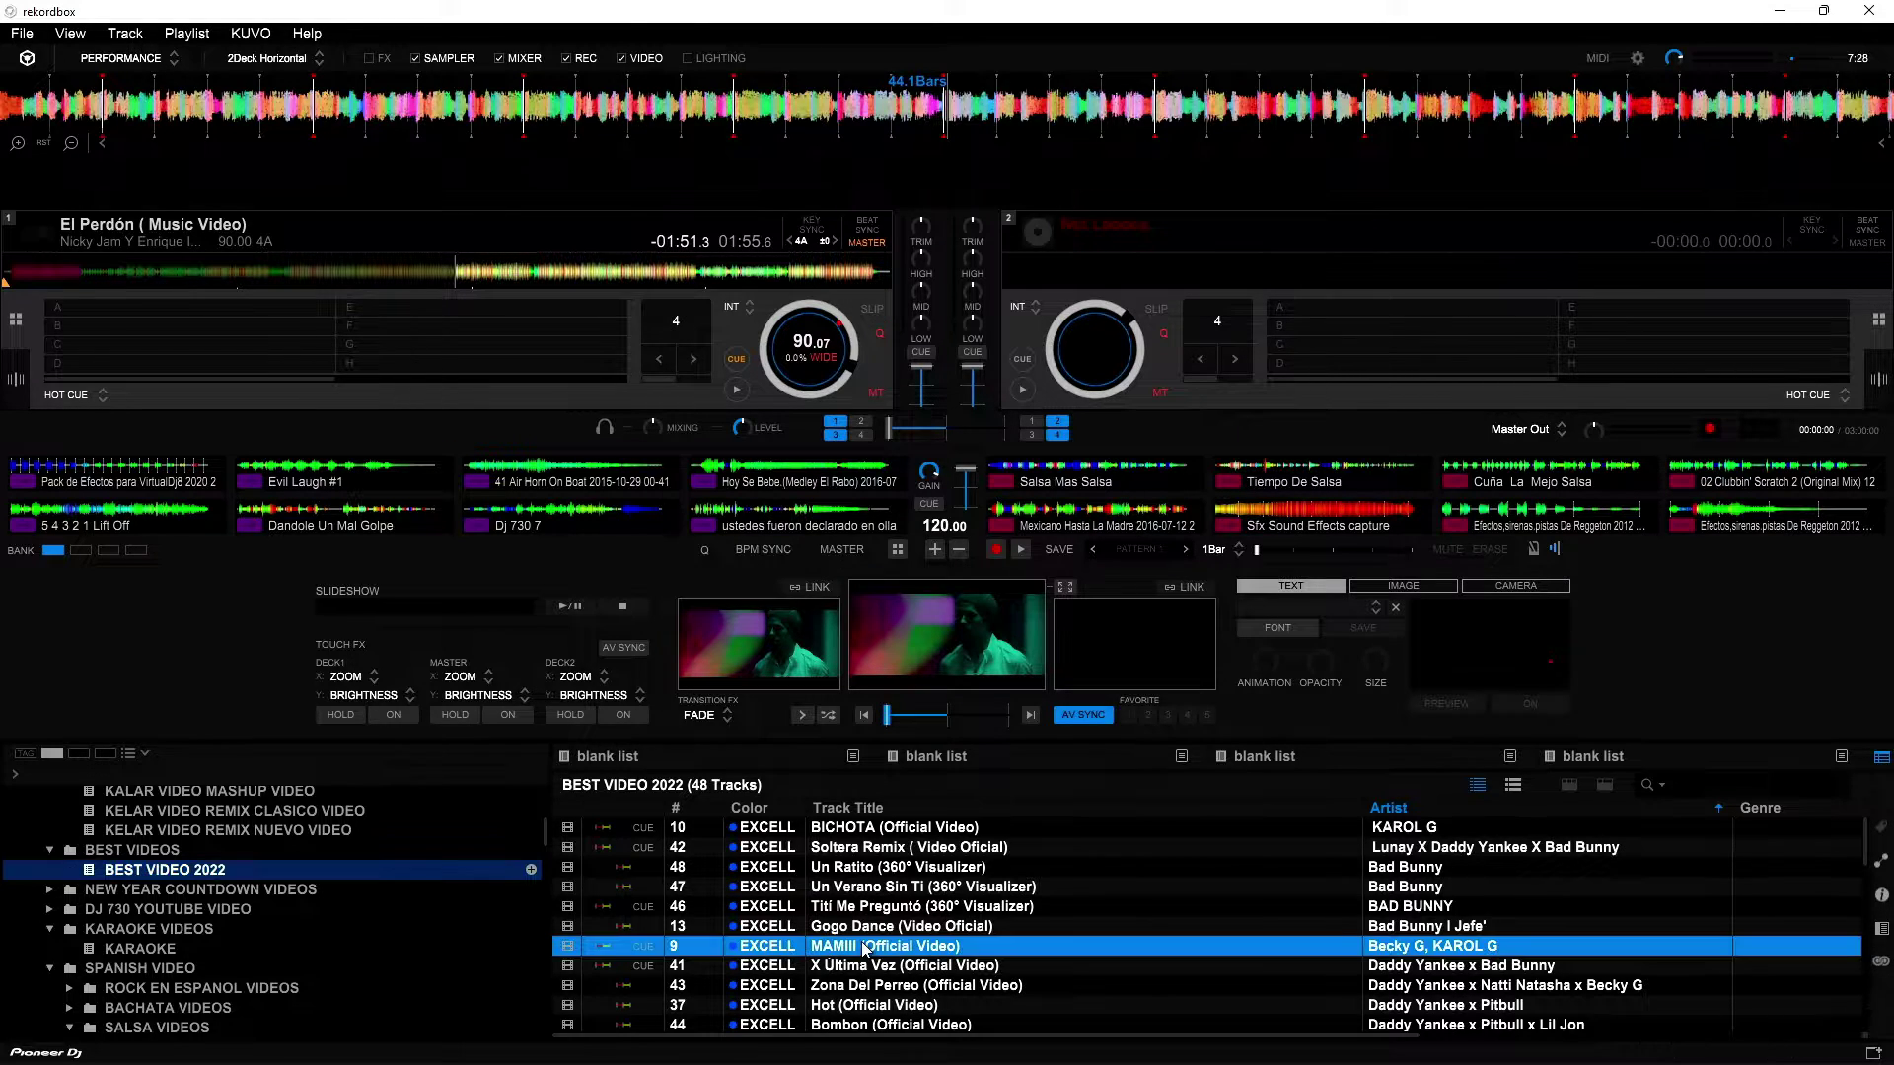
right_click(865, 947)
click(849, 928)
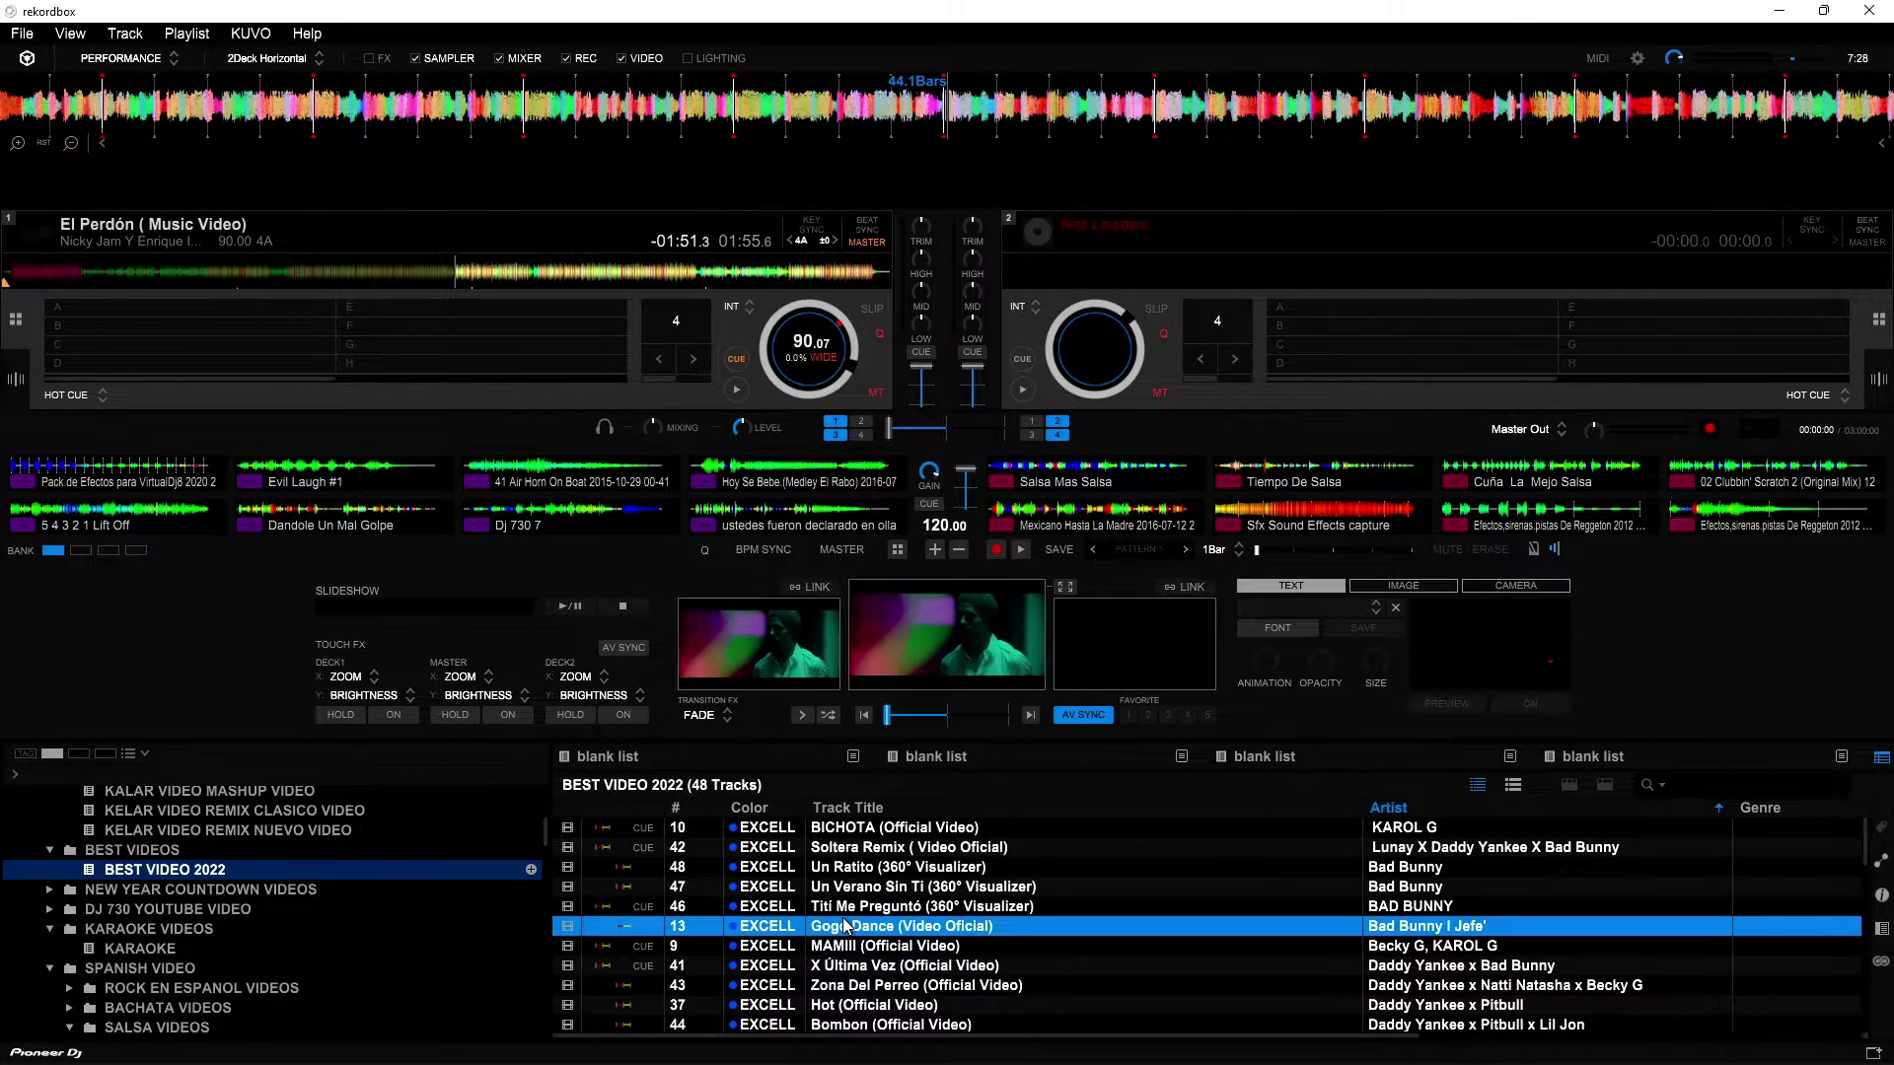
drag(848, 928, 740, 400)
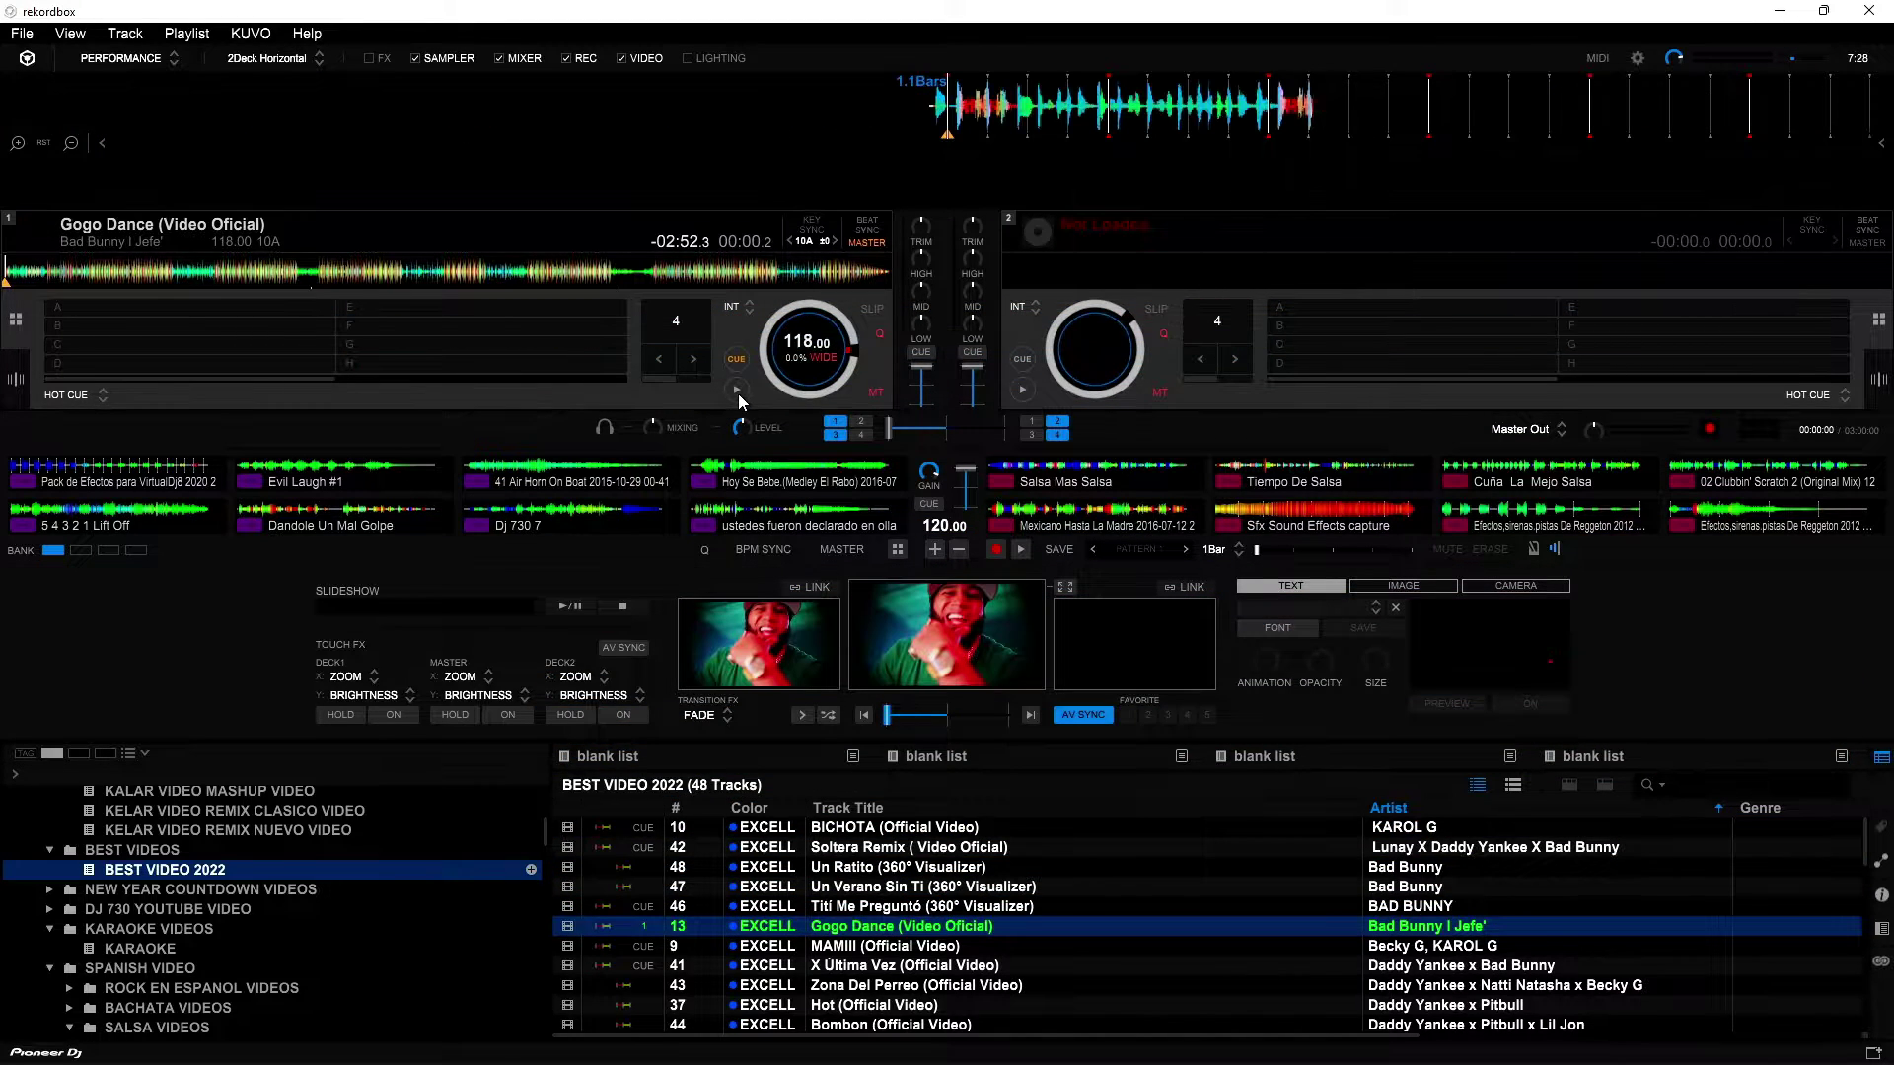
click(738, 393)
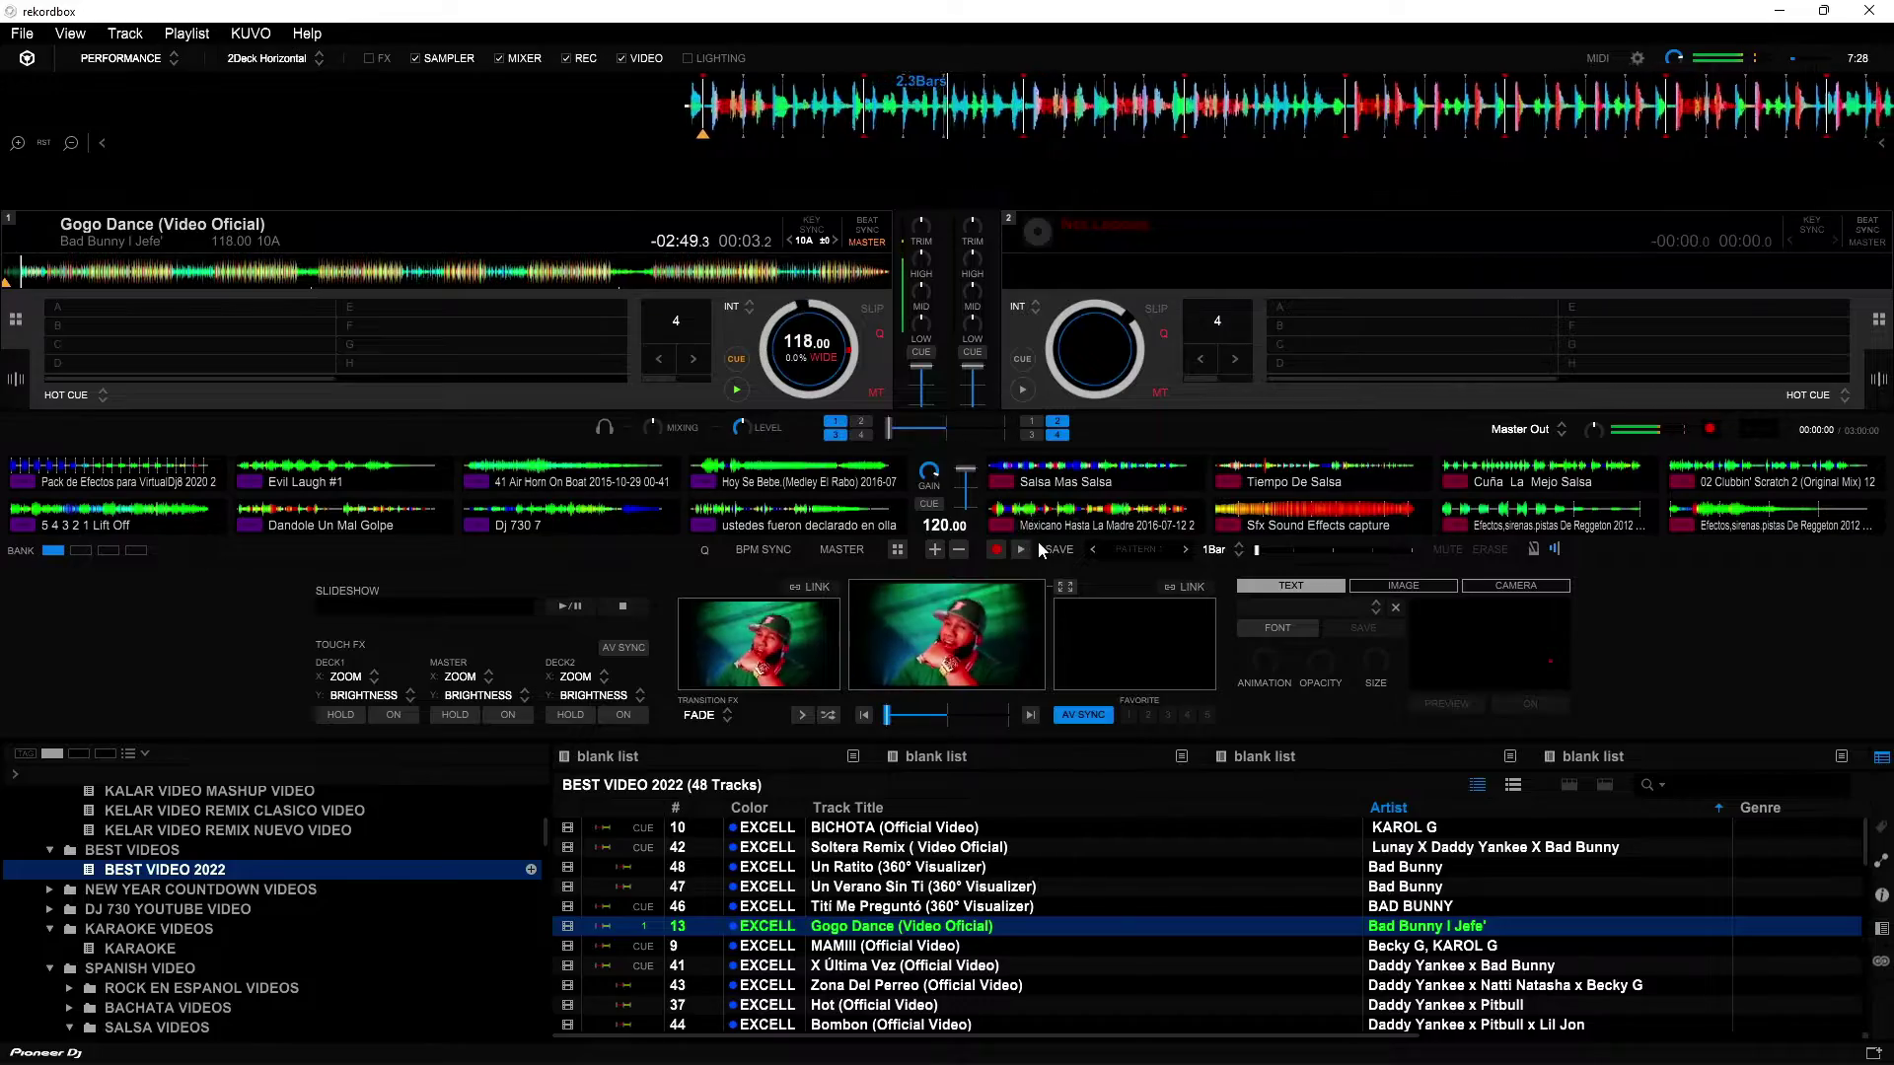
Check Gogo Dance's master video output full screen, and close the video window and pause deck 1
click(1066, 584)
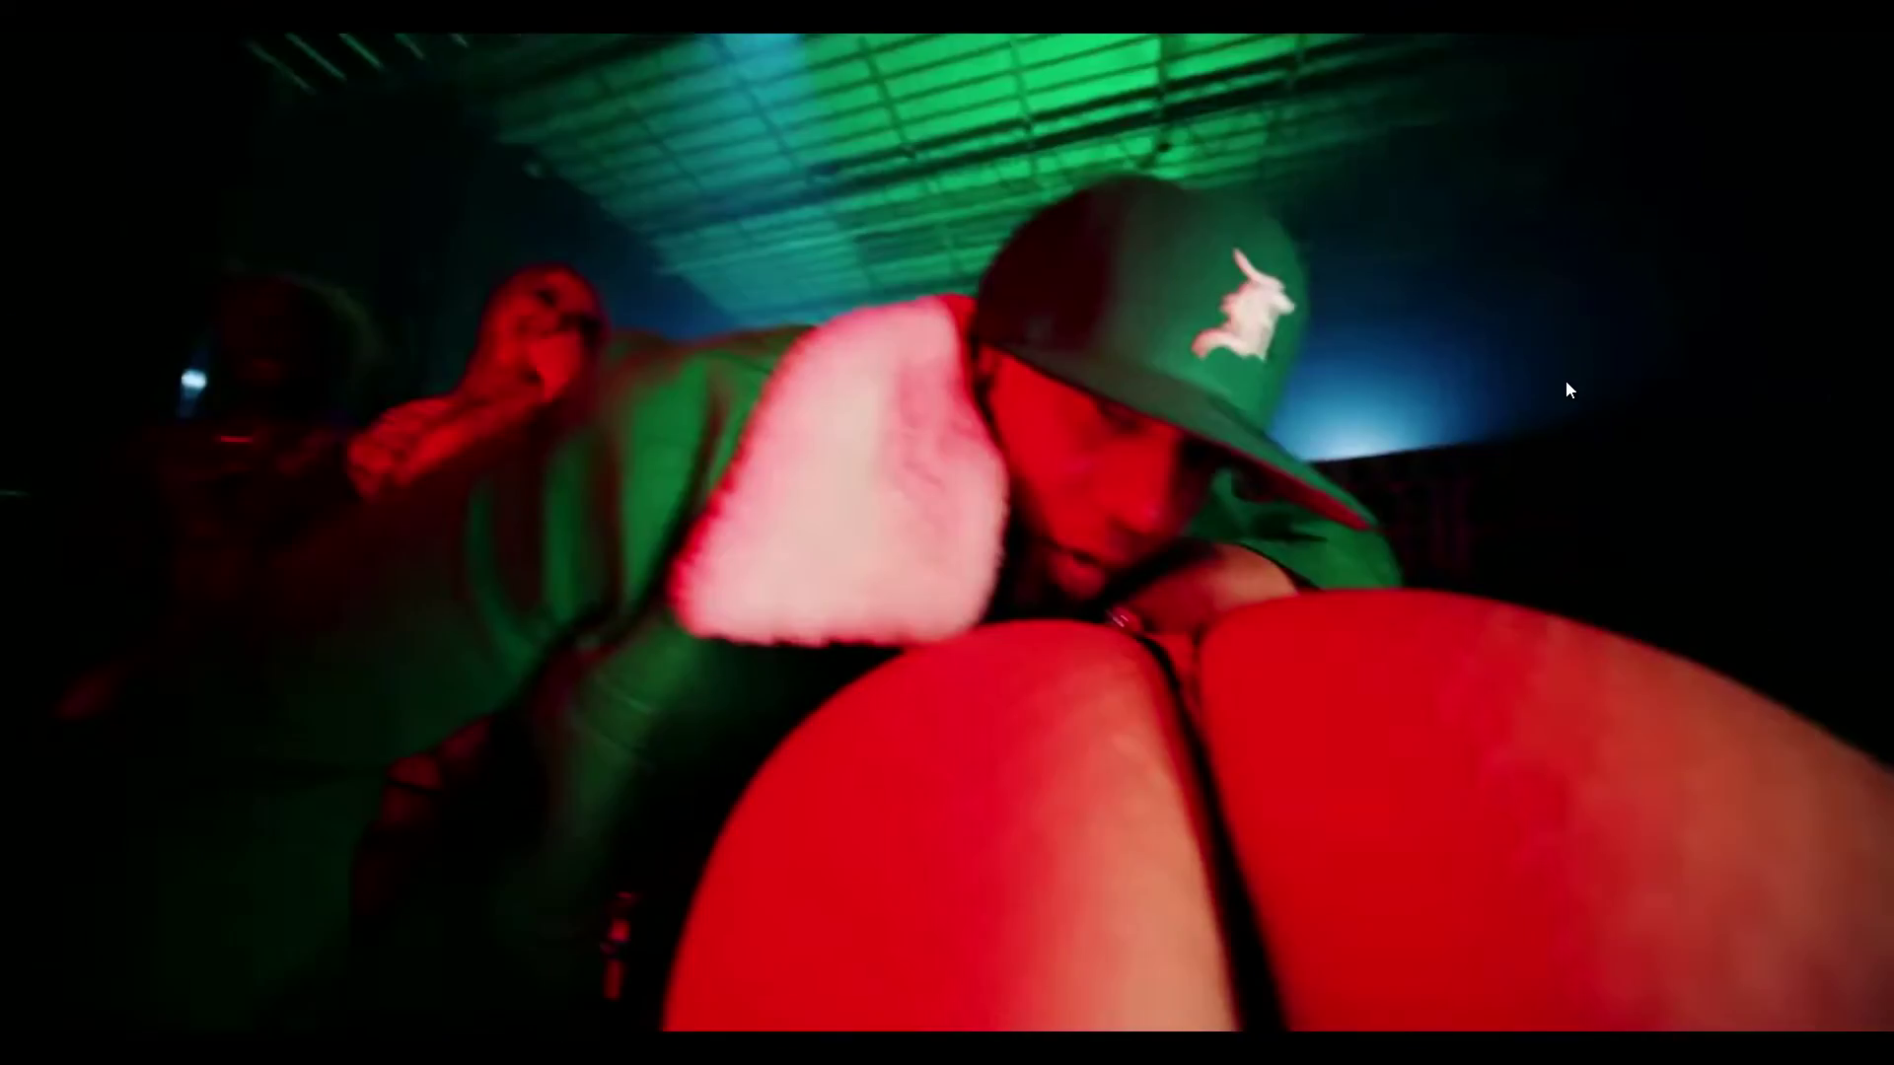
double_click(1565, 380)
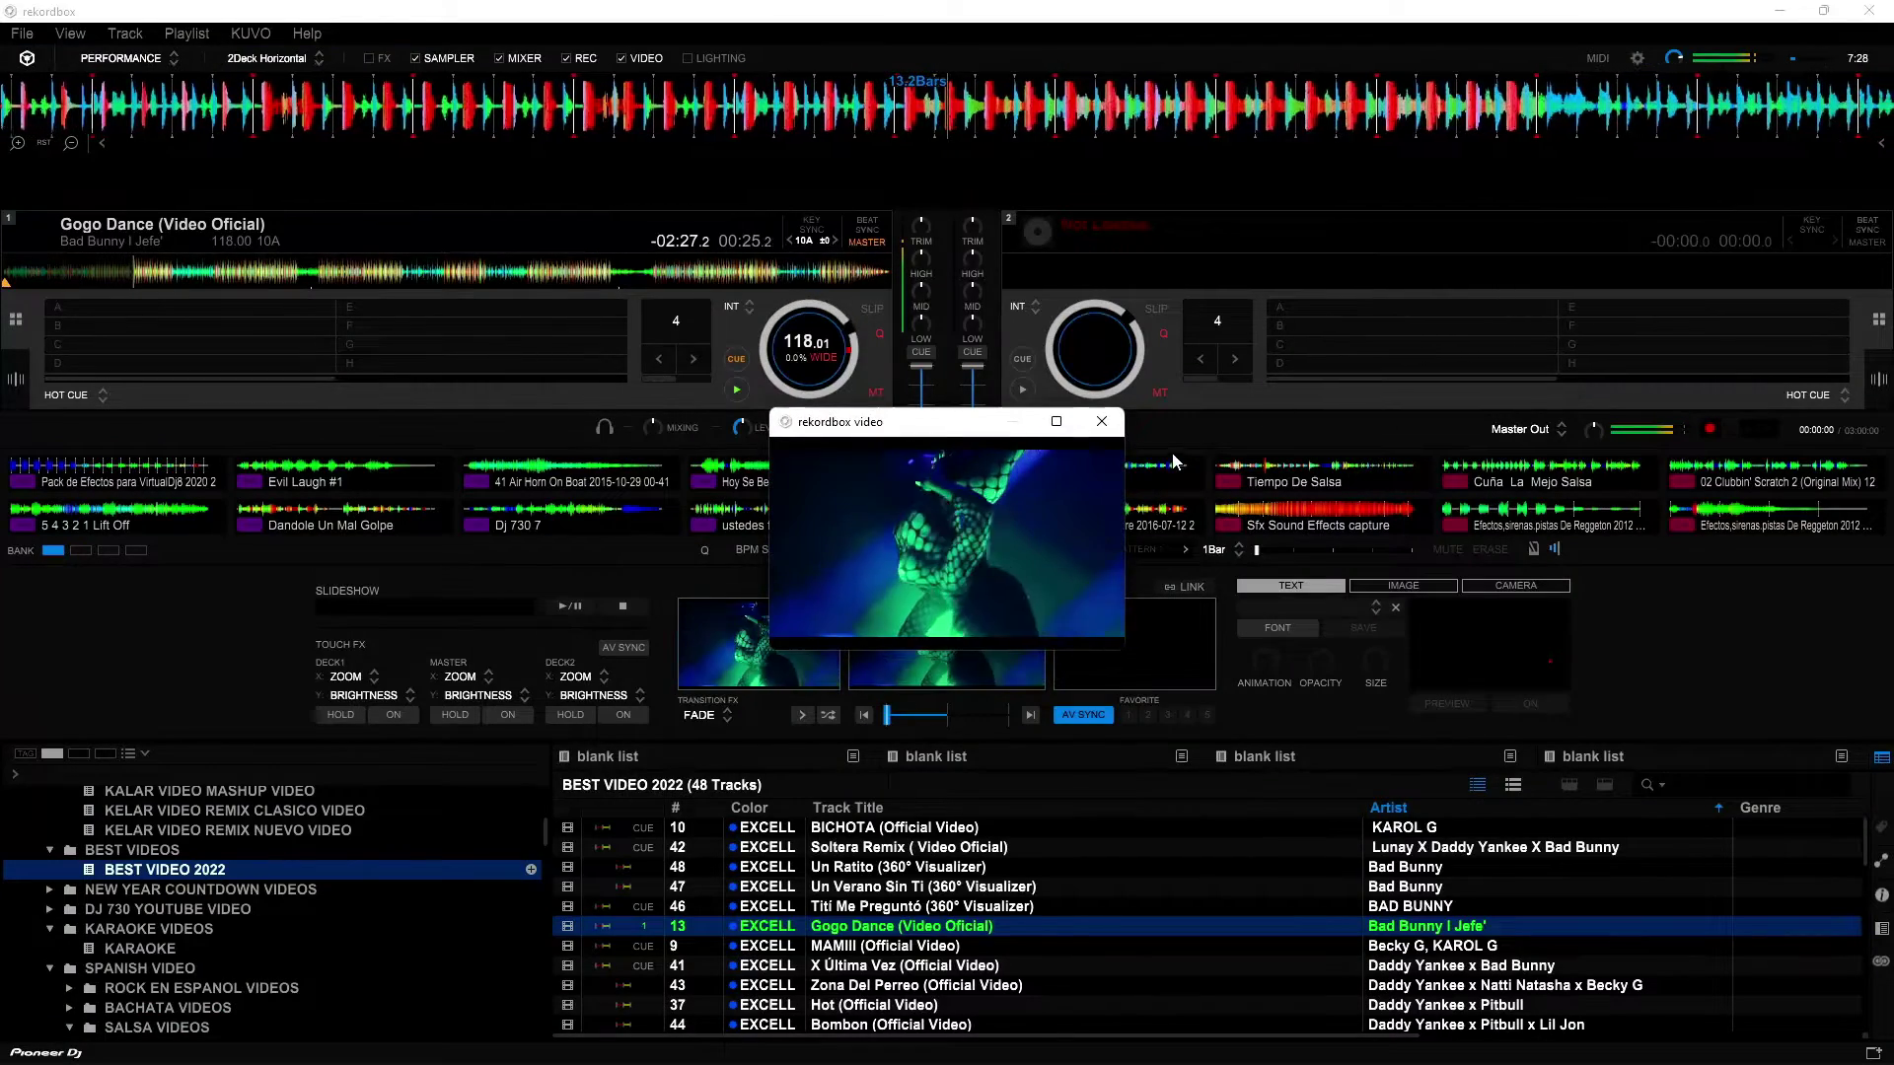
click(1096, 426)
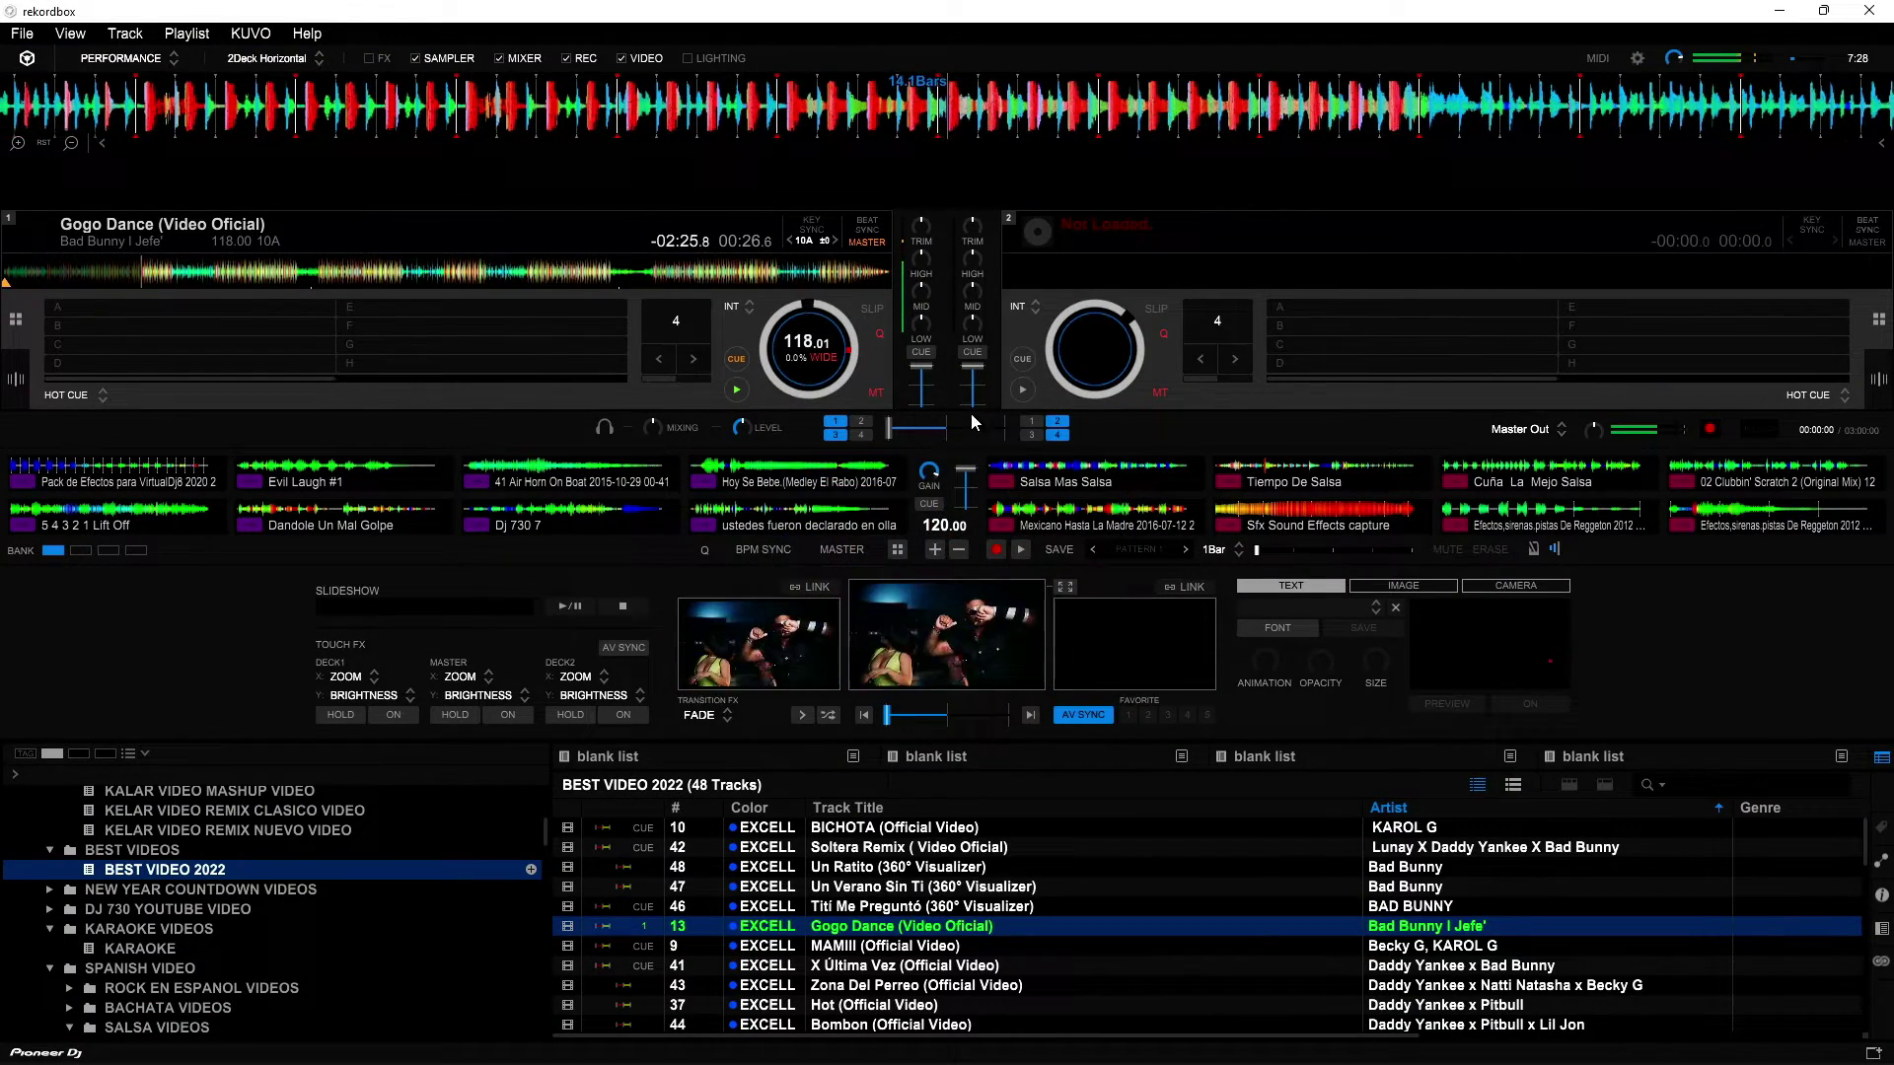
click(737, 390)
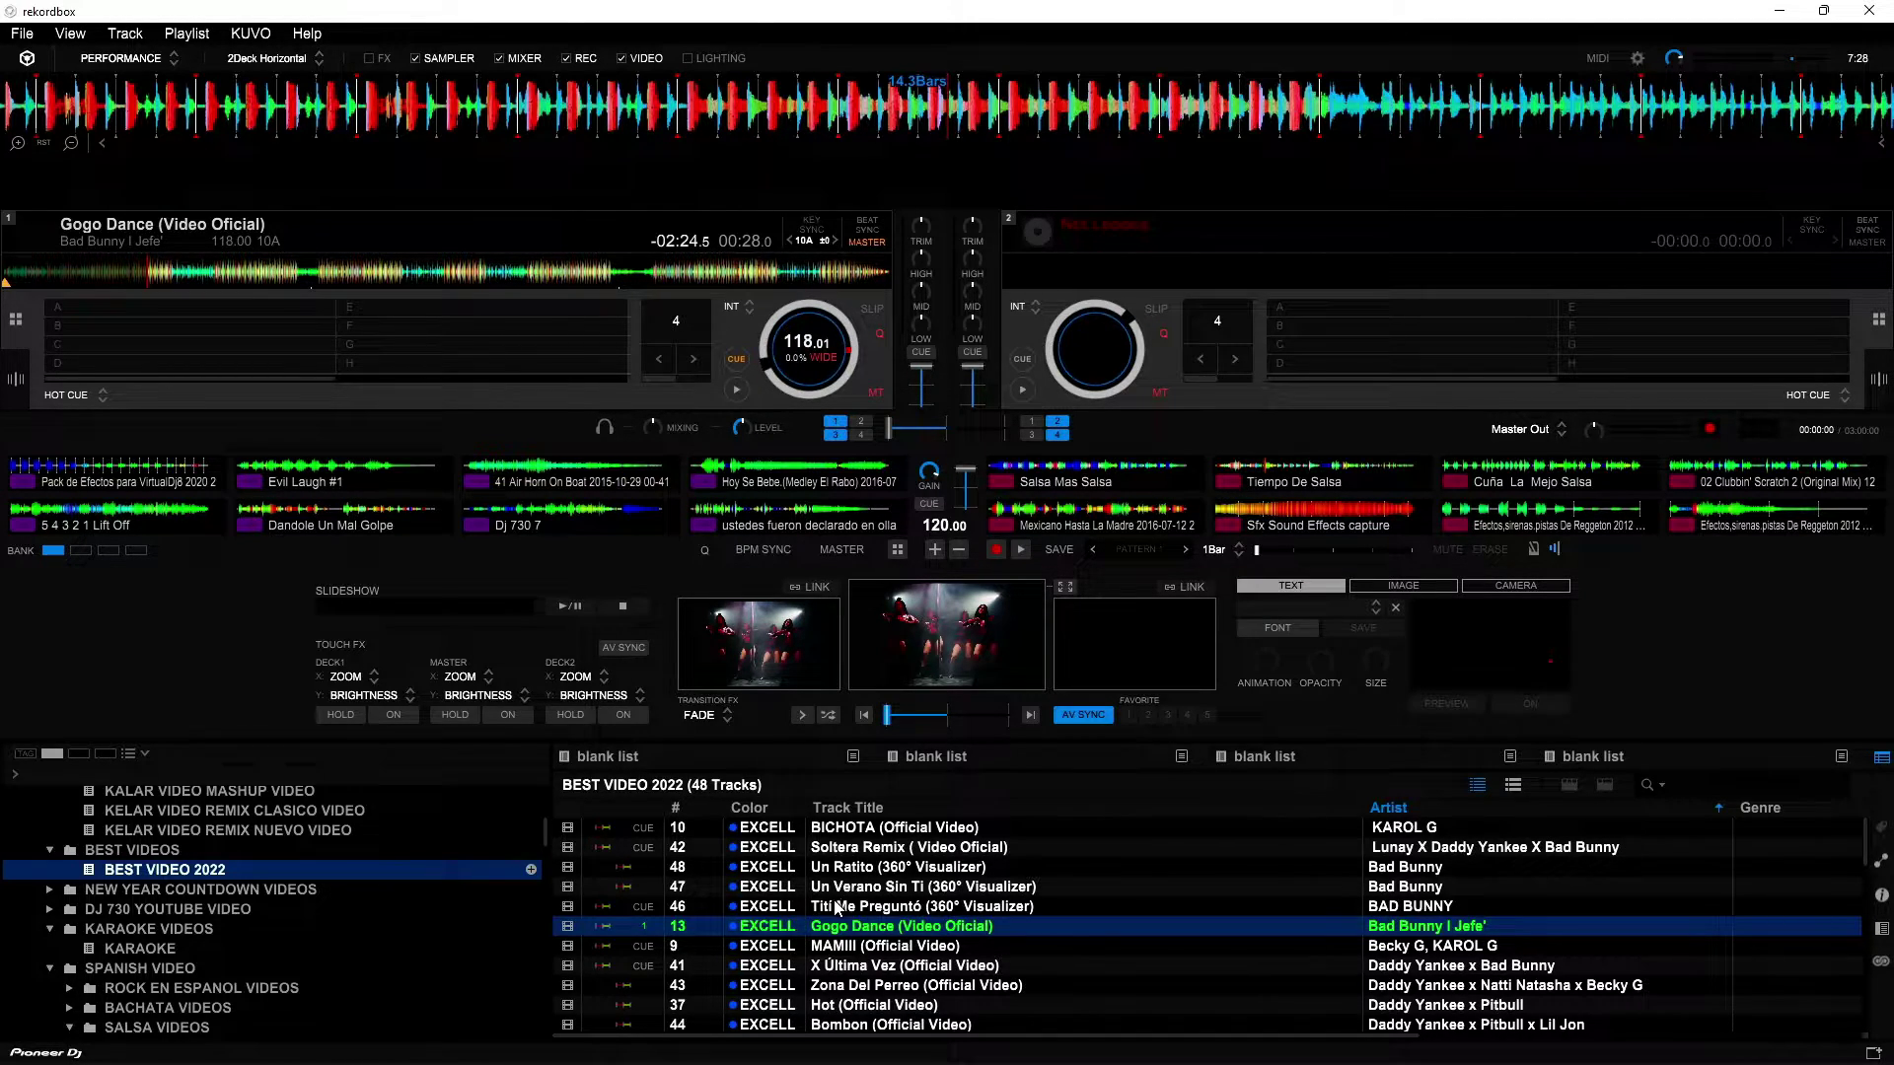
Find Mi Romo Remix (Official Music Video) in BEST VIDEO 2022, load it onto deck 1 and start playing it
scroll(1006, 922, down, 3)
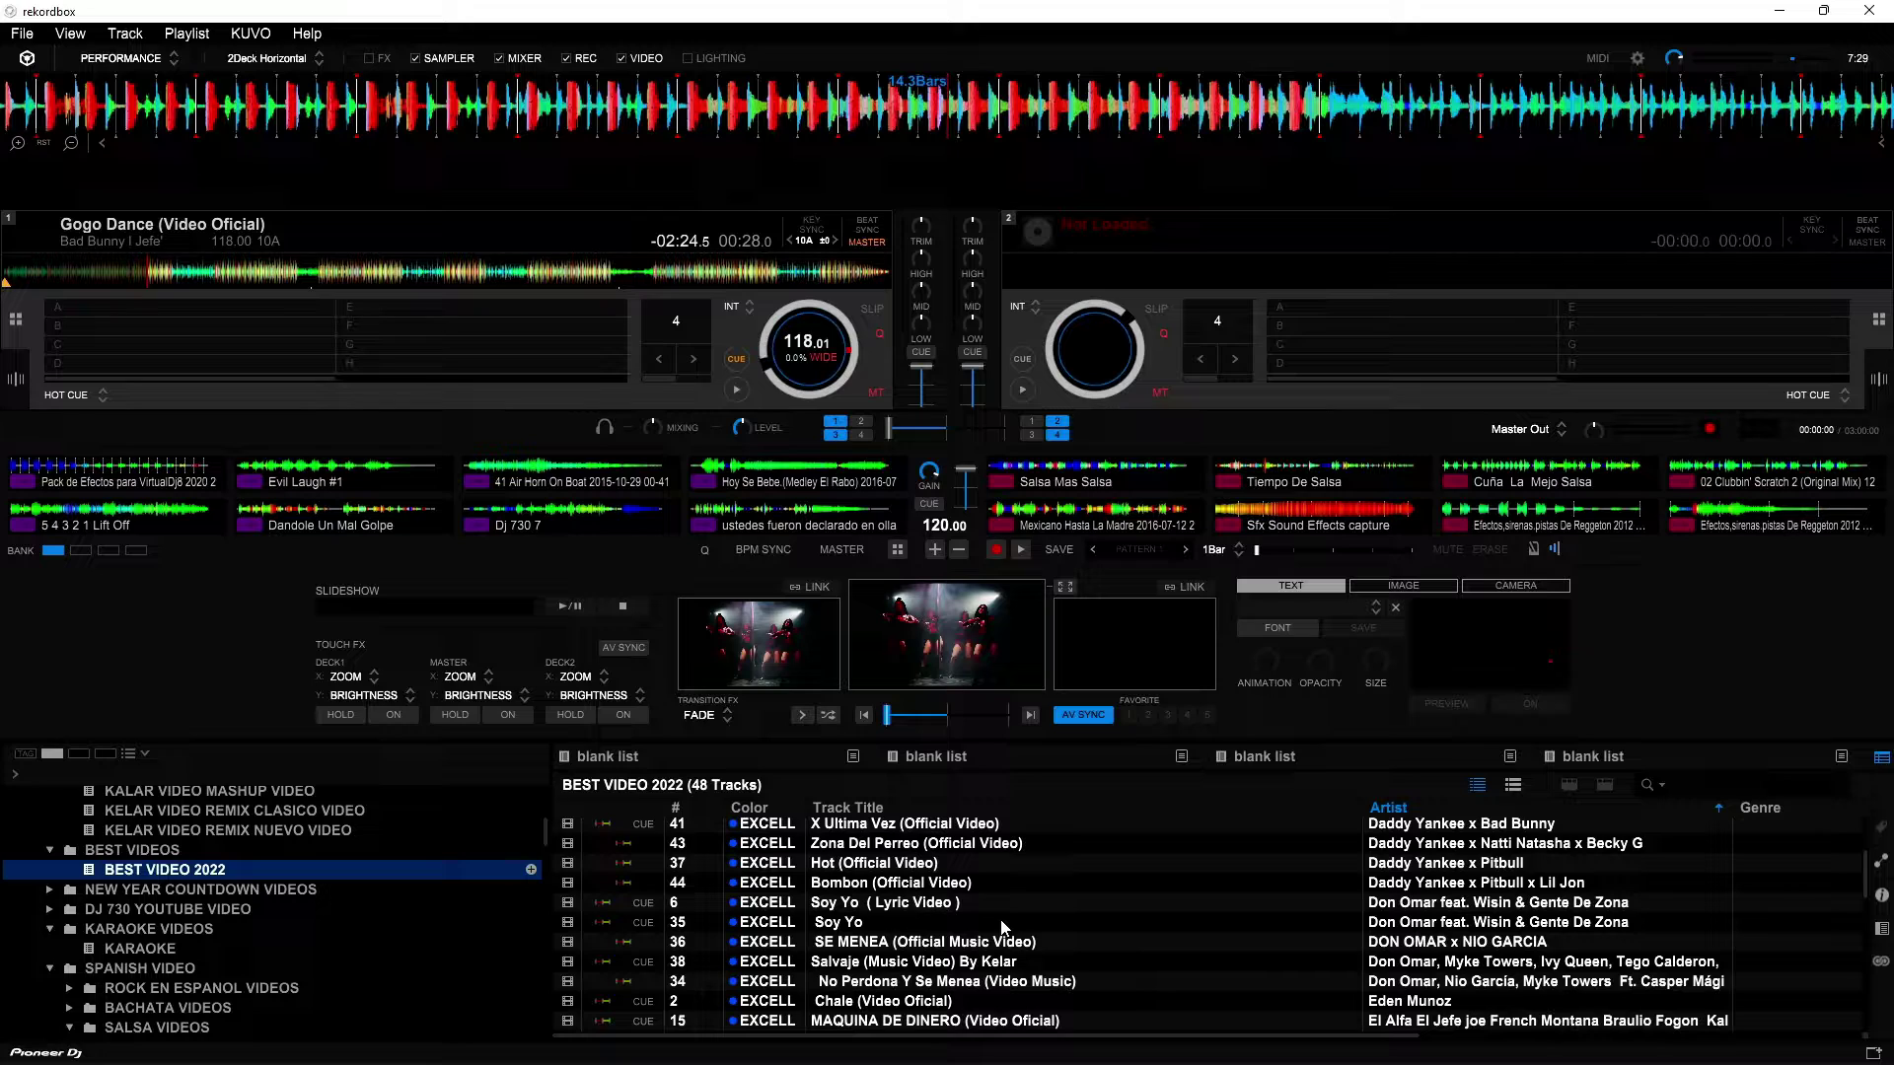
click(1003, 925)
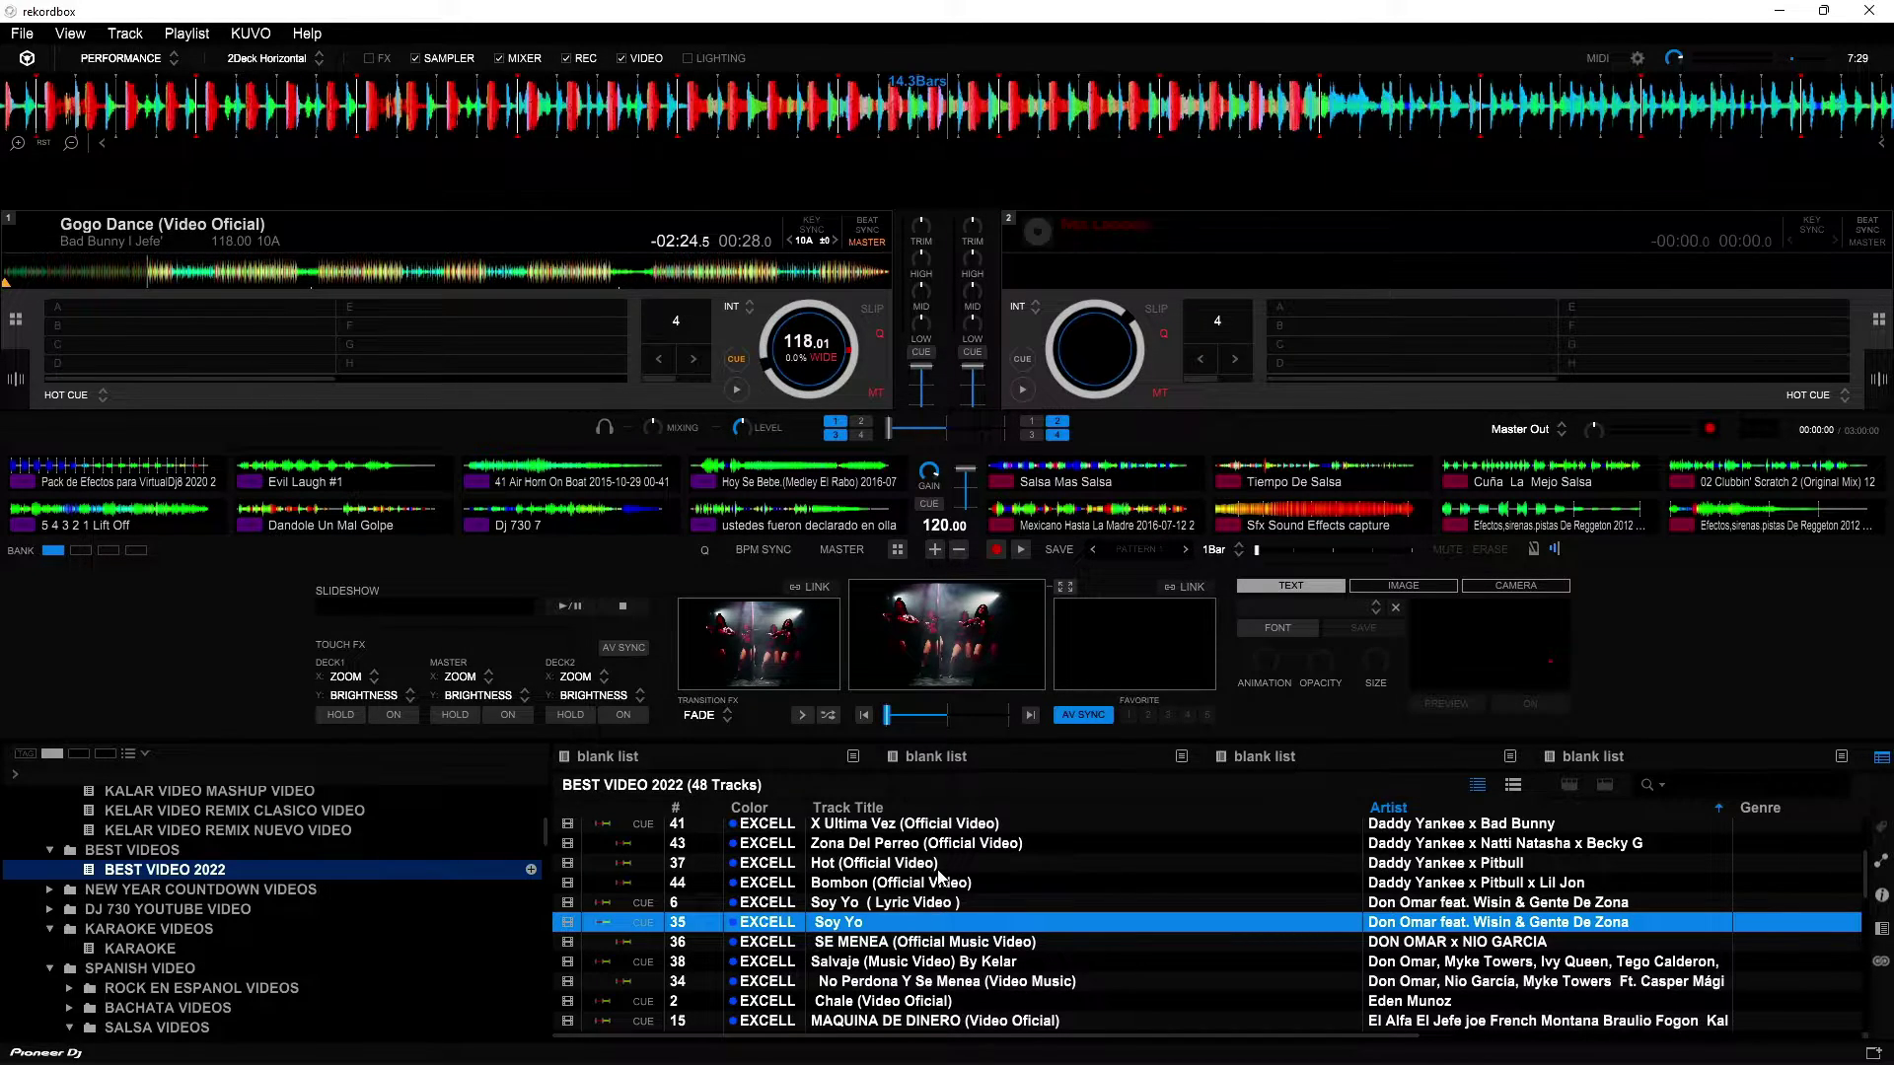
scroll(1011, 879, down, 3)
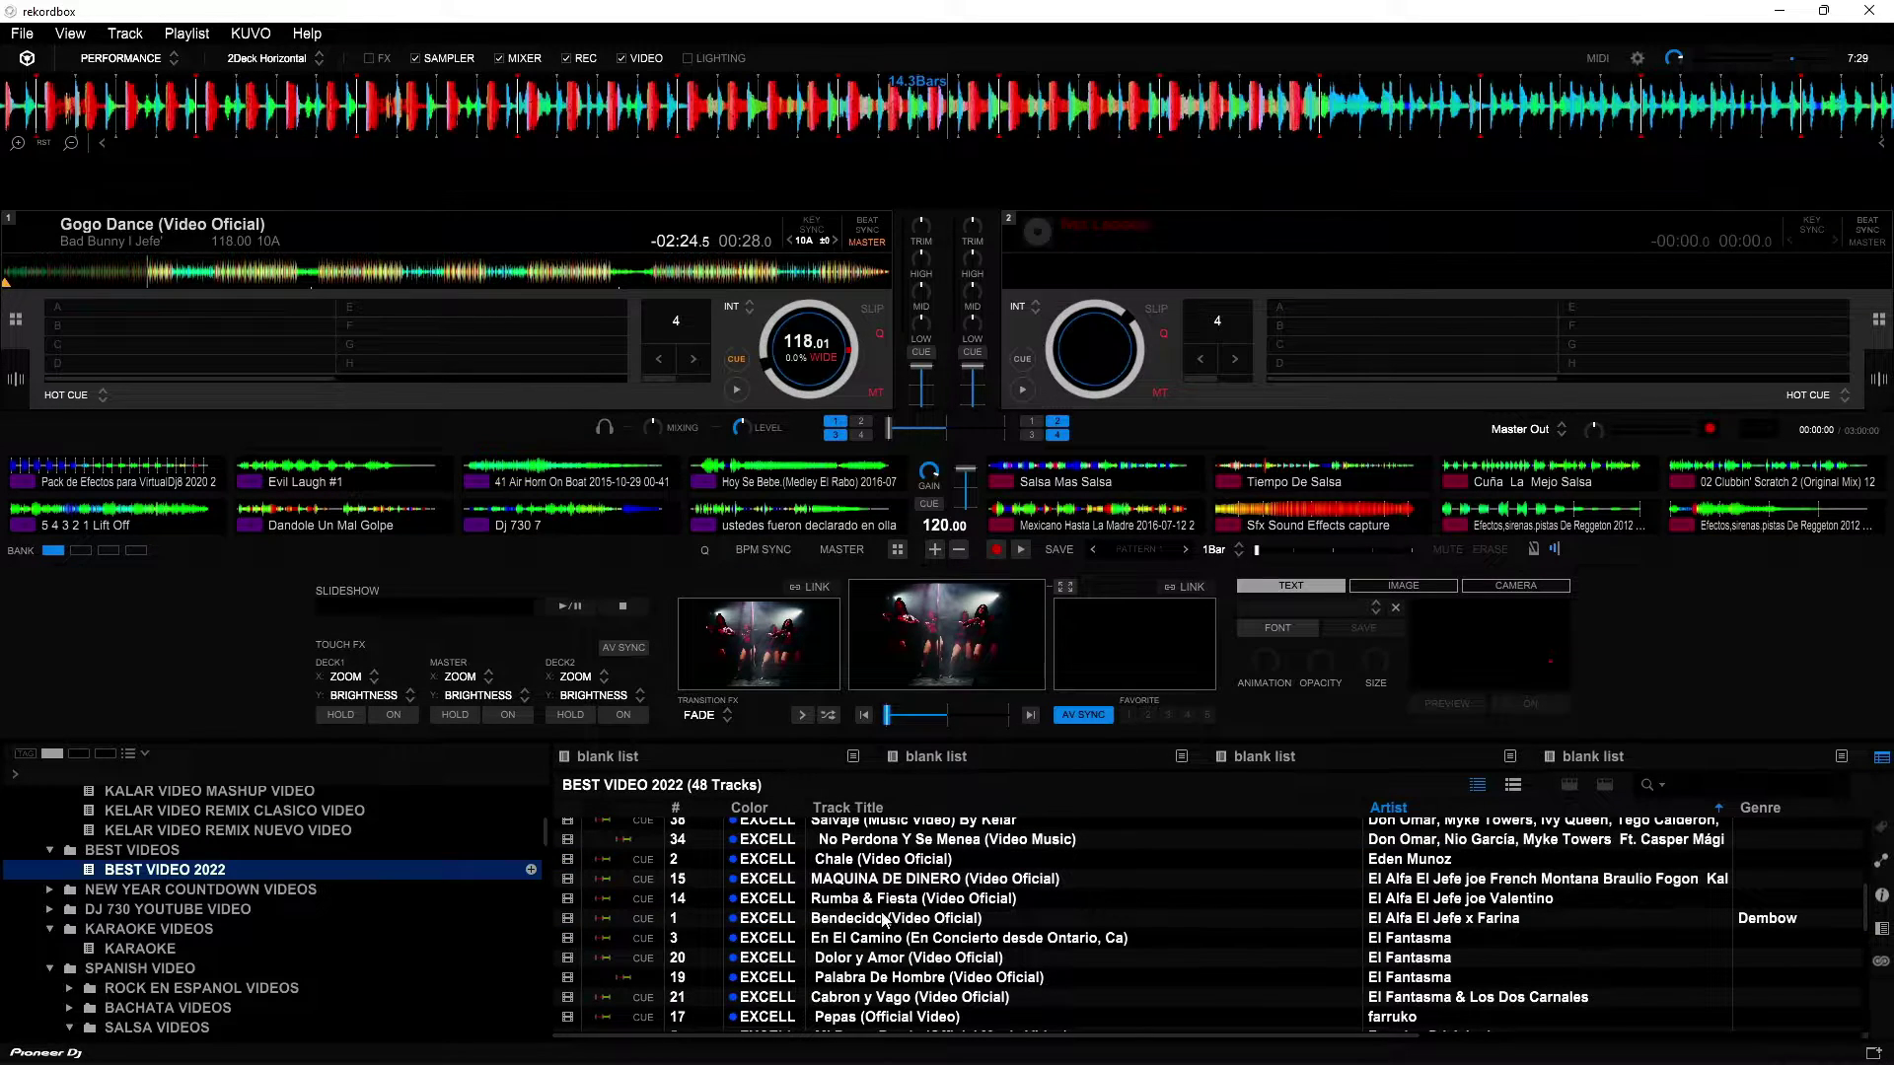
scroll(986, 919, down, 1)
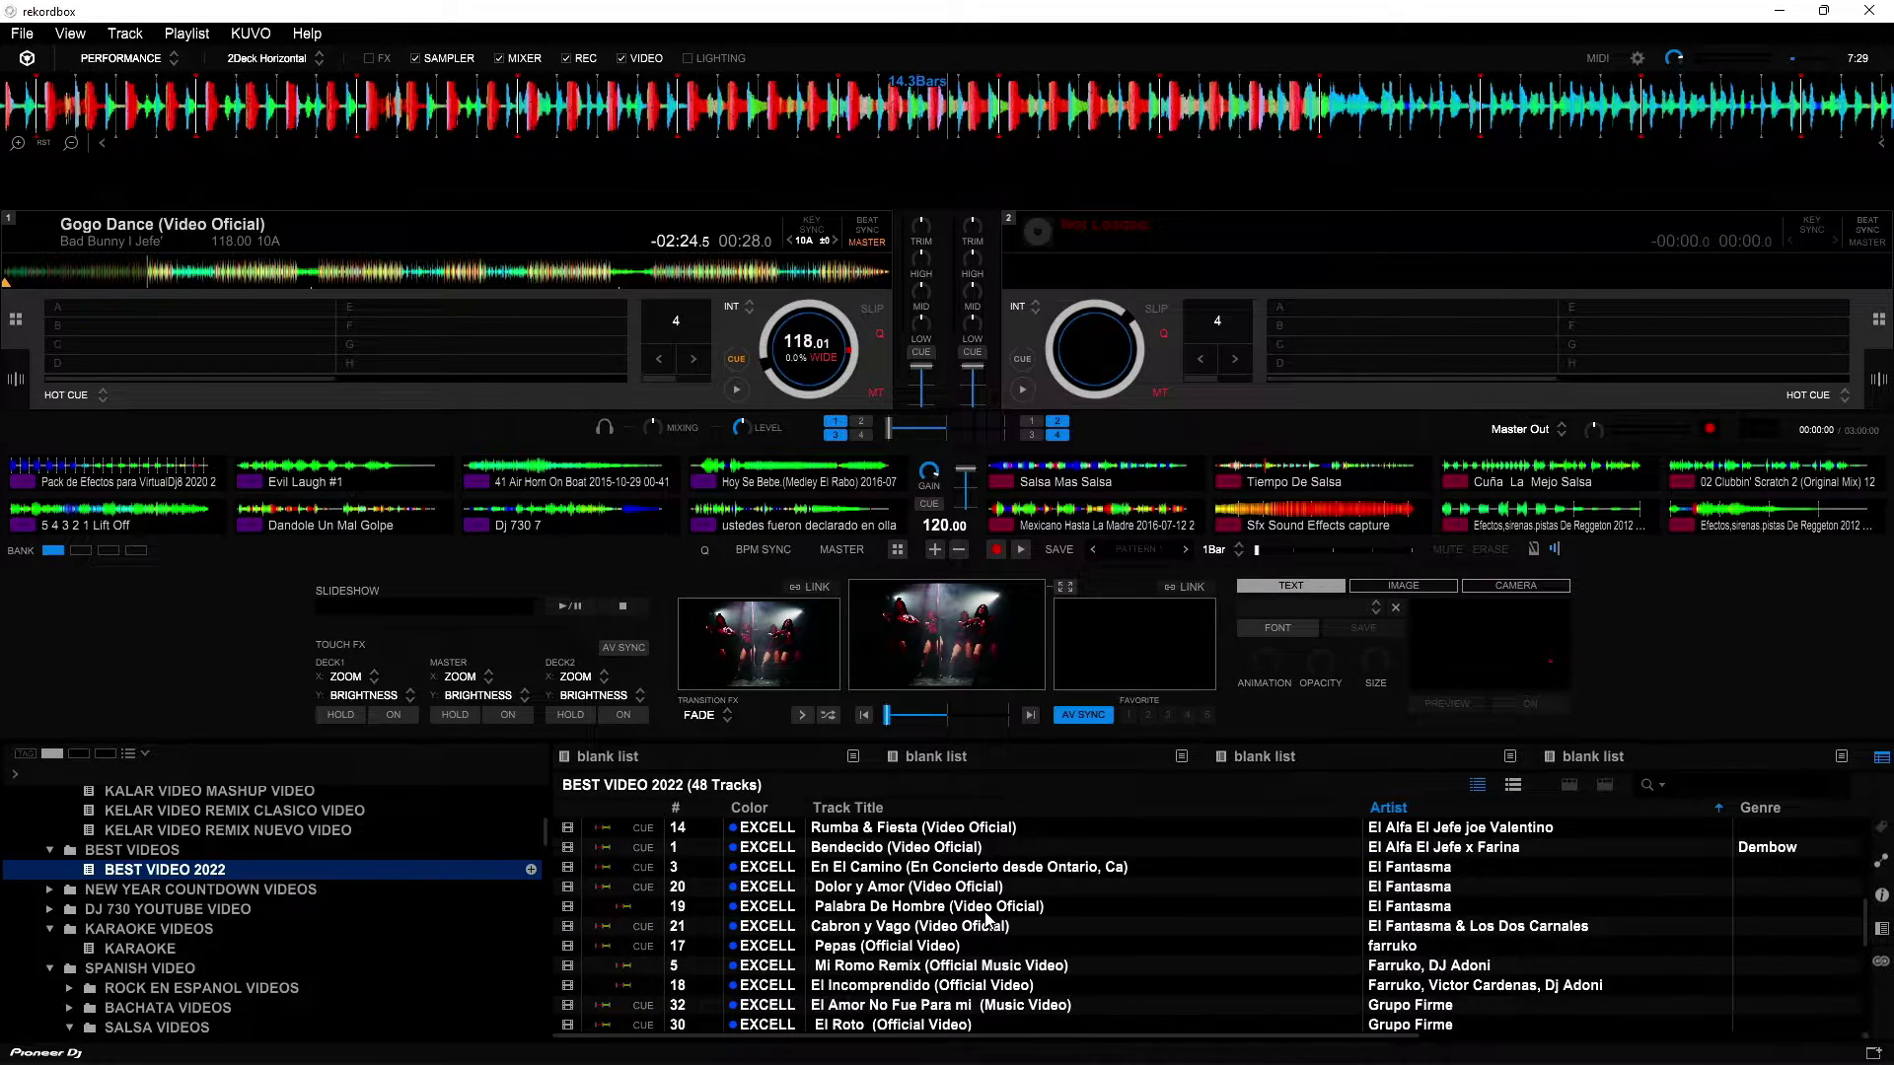
scroll(986, 919, down, 1)
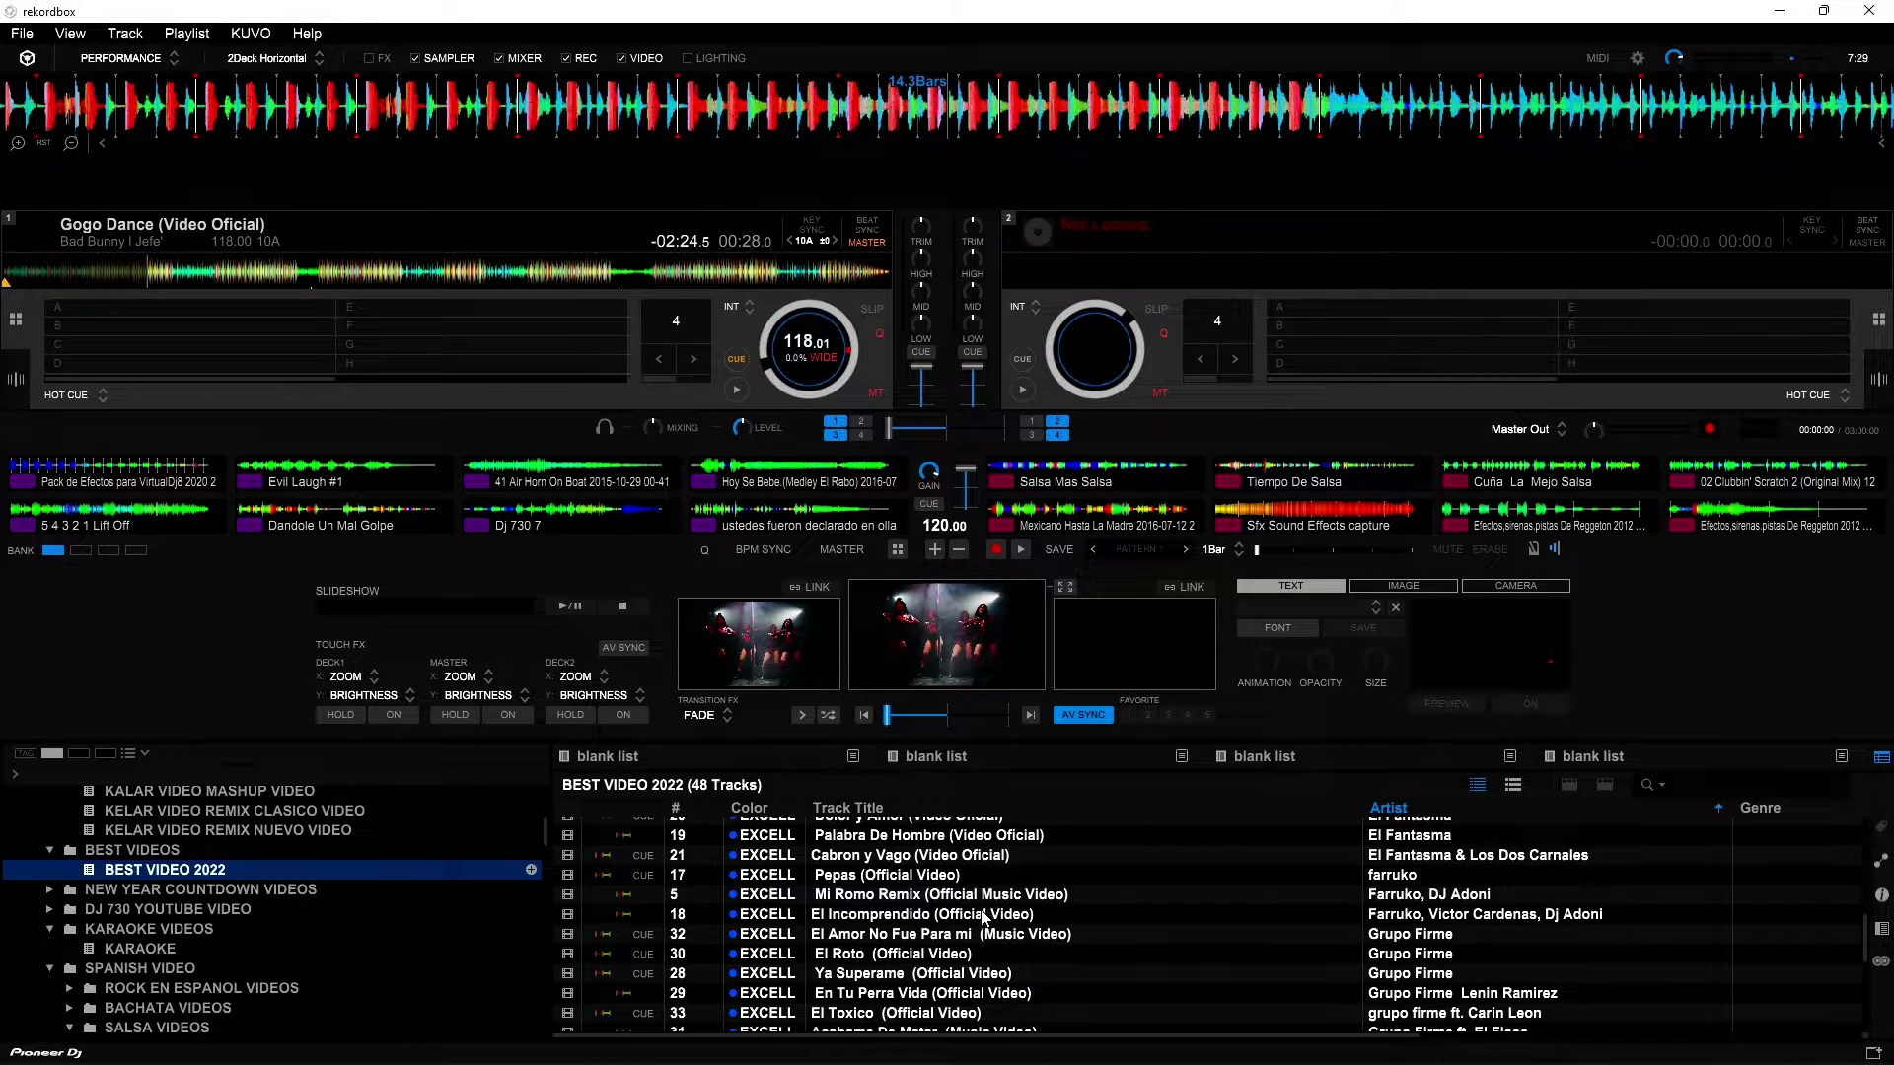
drag(907, 899, 730, 390)
click(735, 393)
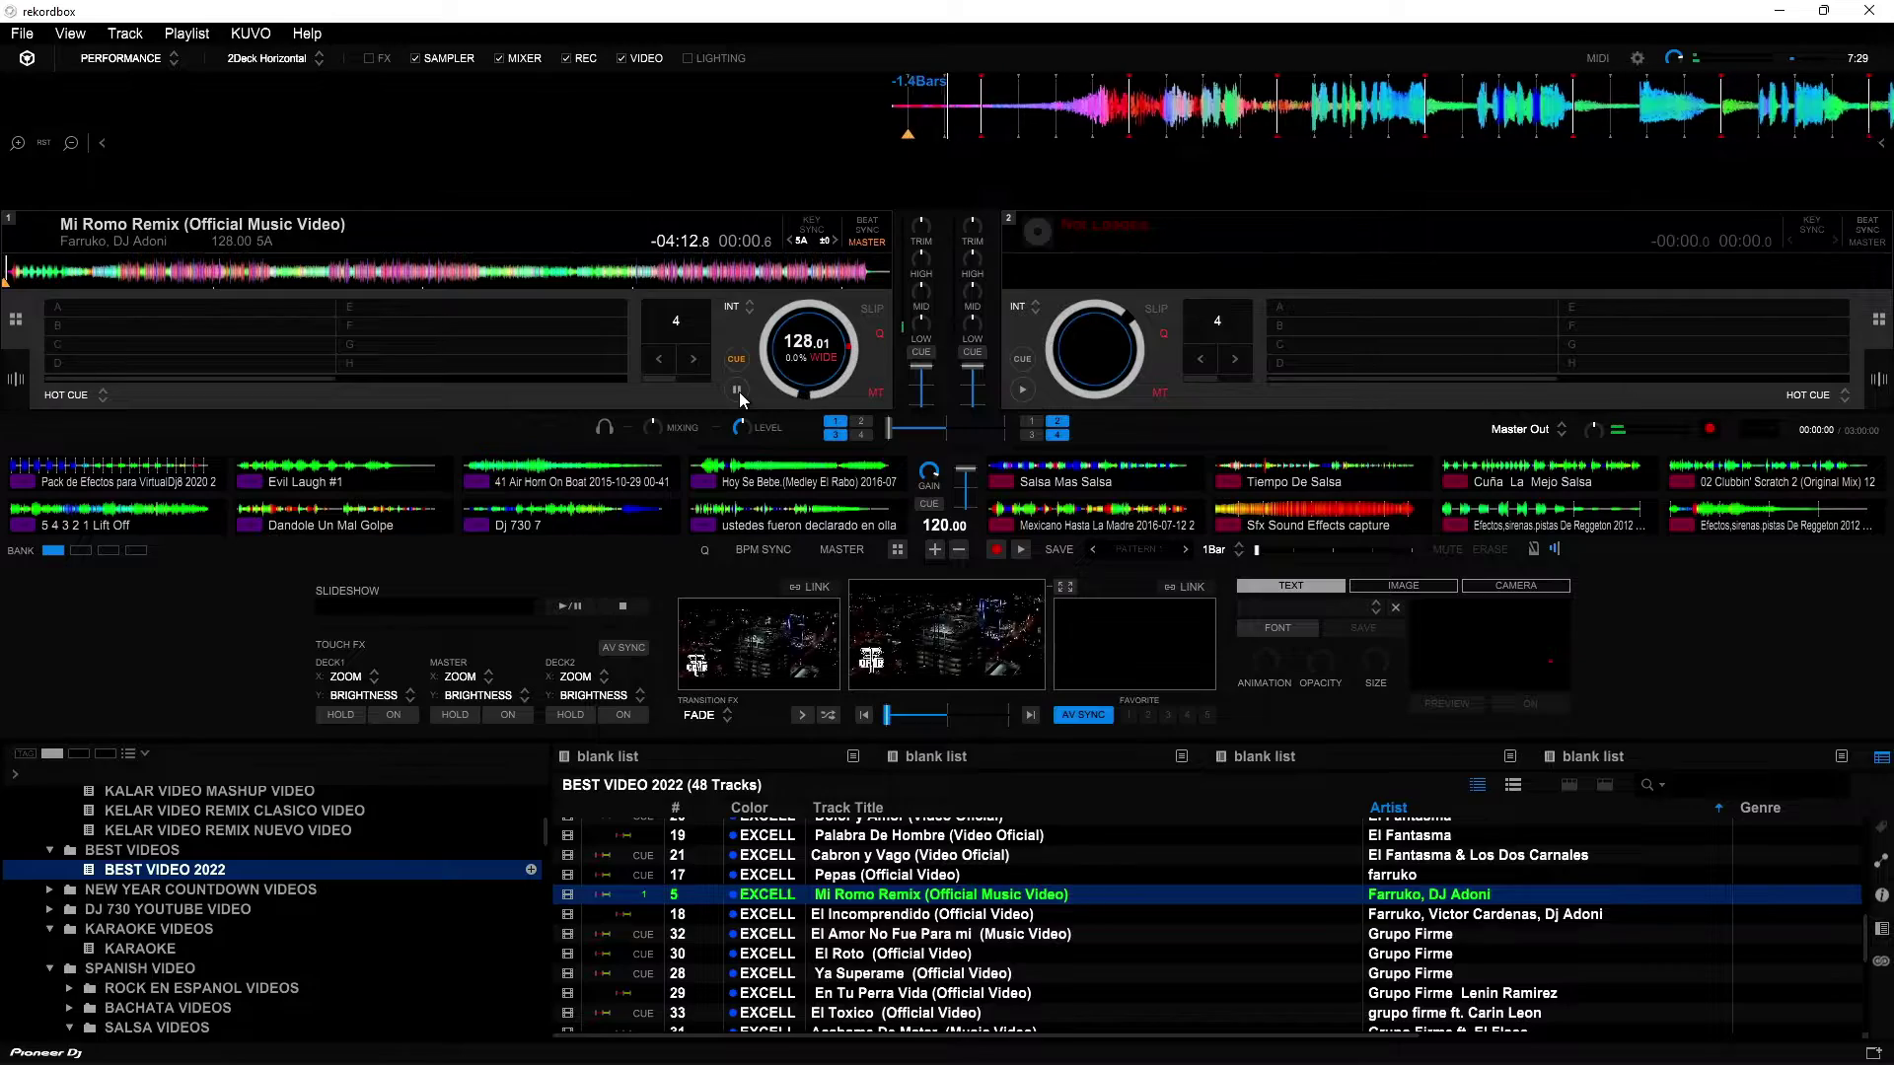
Check Mi Romo Remix's output full screen, and test jumping to three points in its second half with the video in a small window
click(1065, 586)
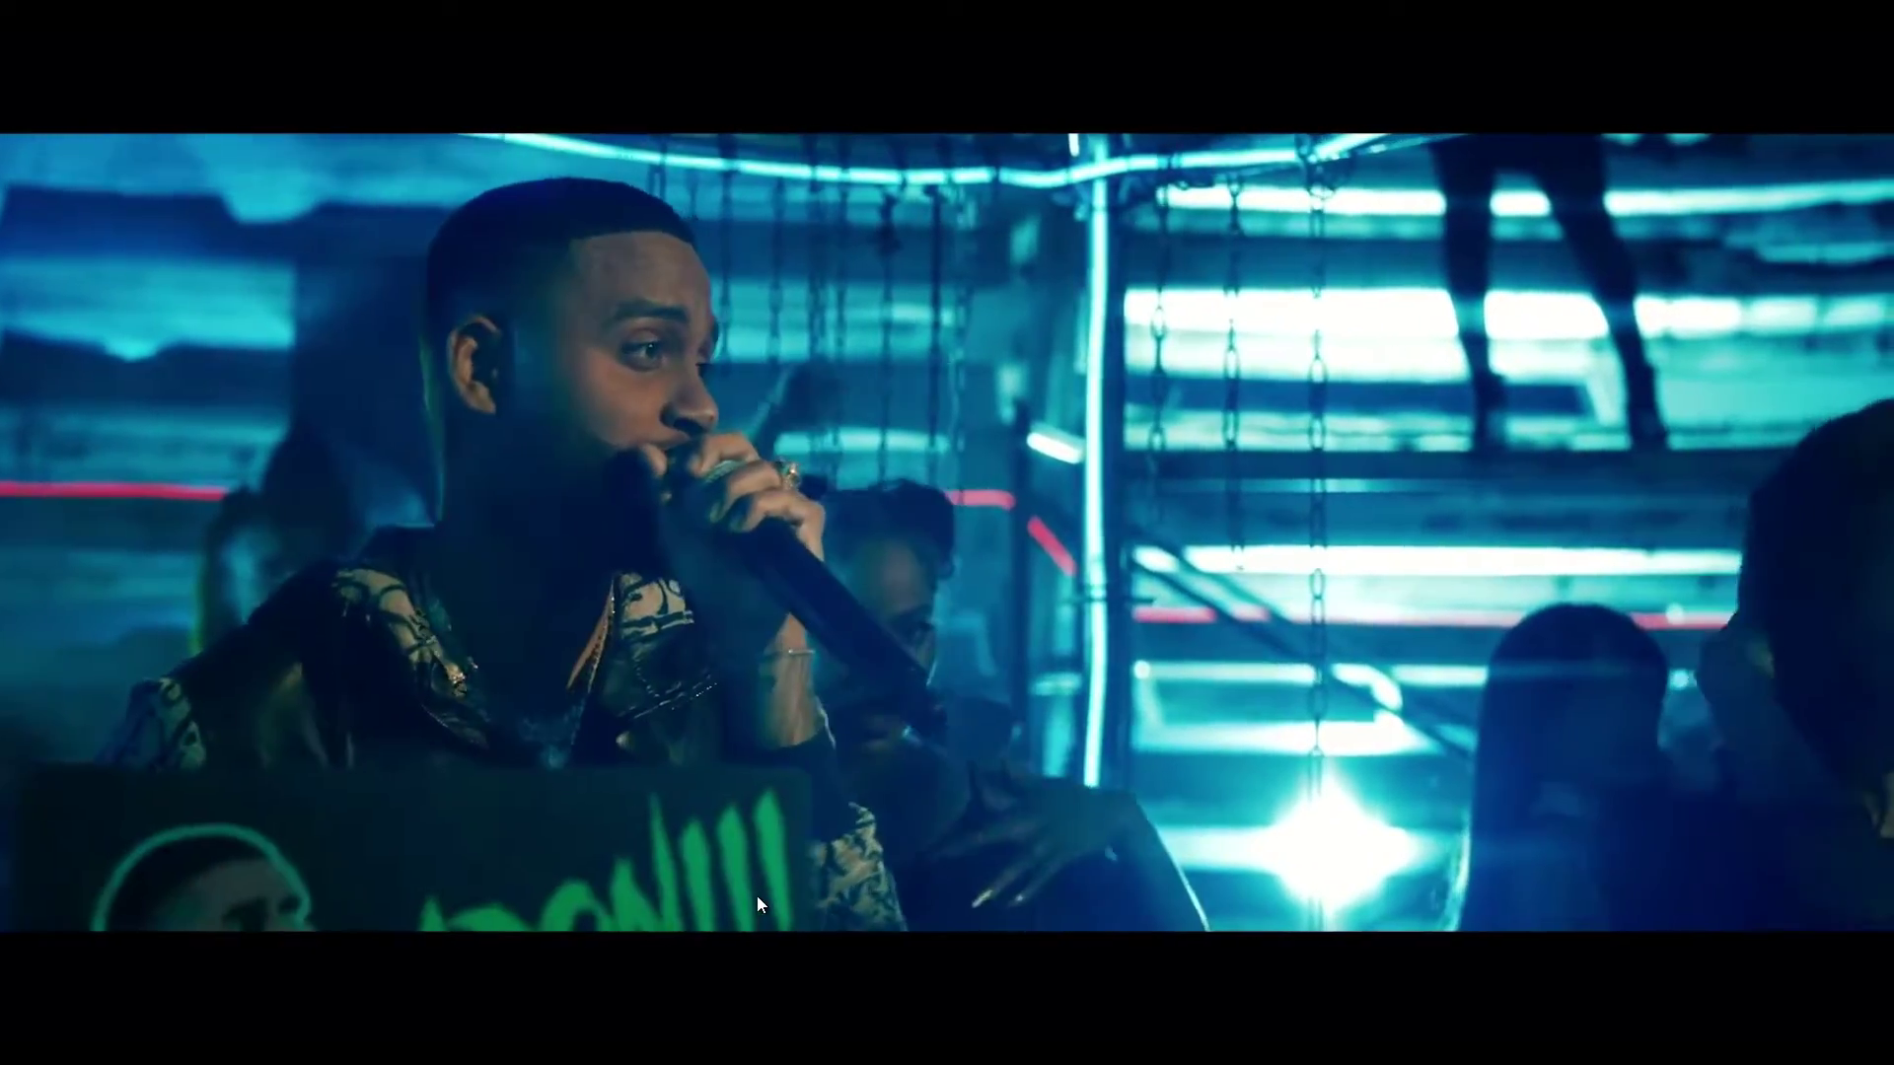
double_click(759, 904)
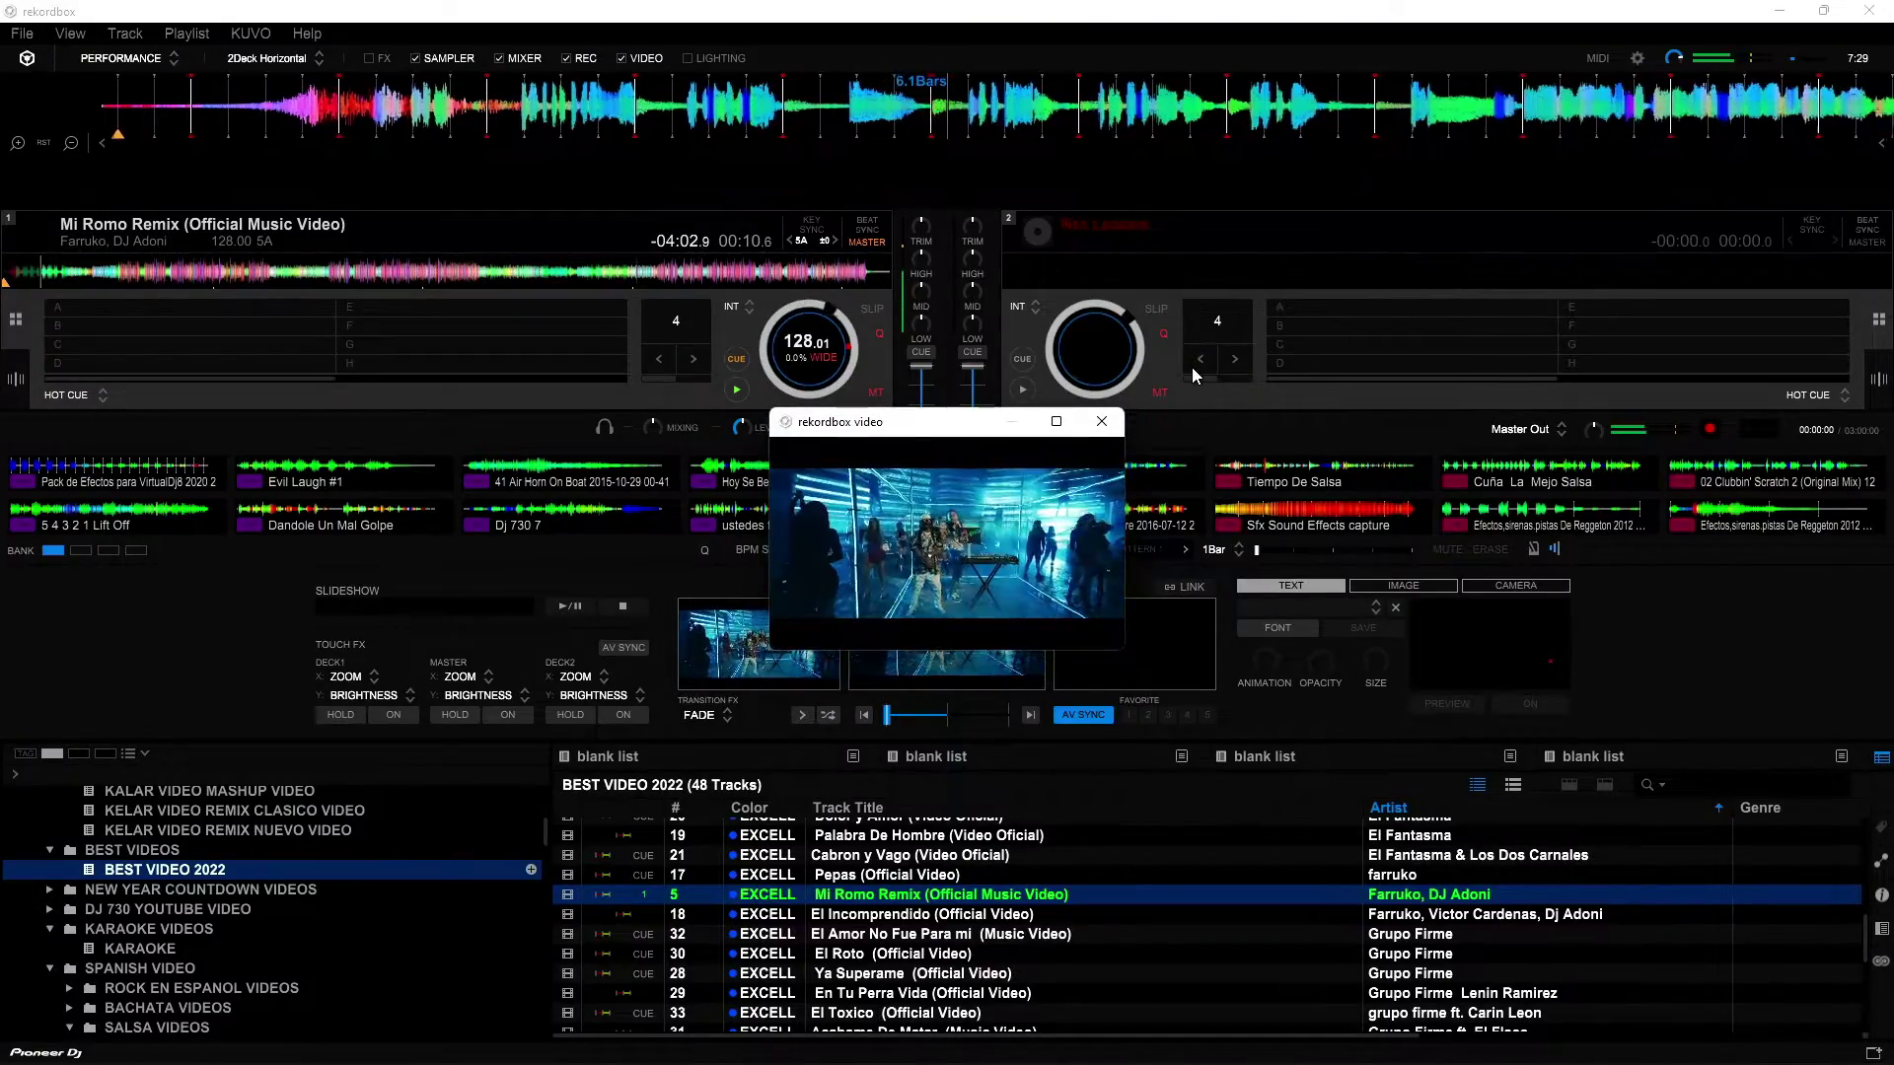
click(540, 271)
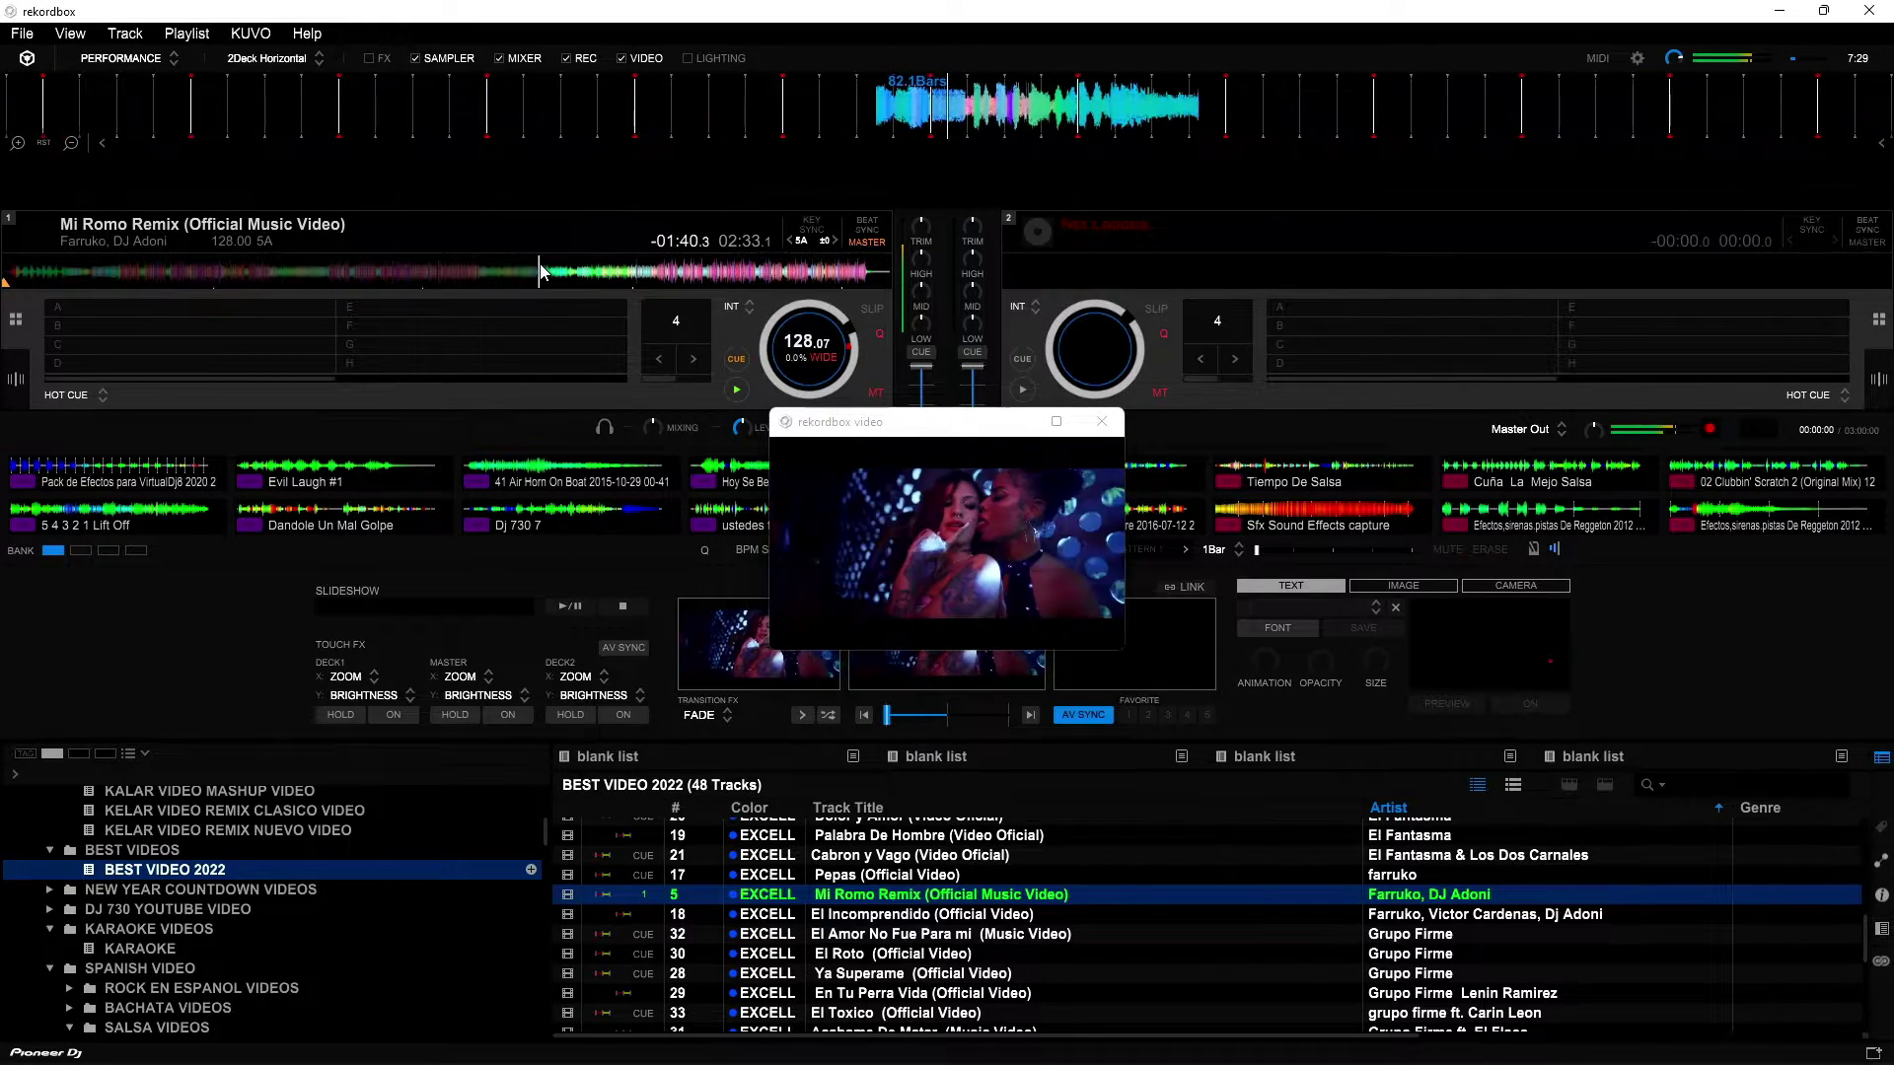
click(579, 269)
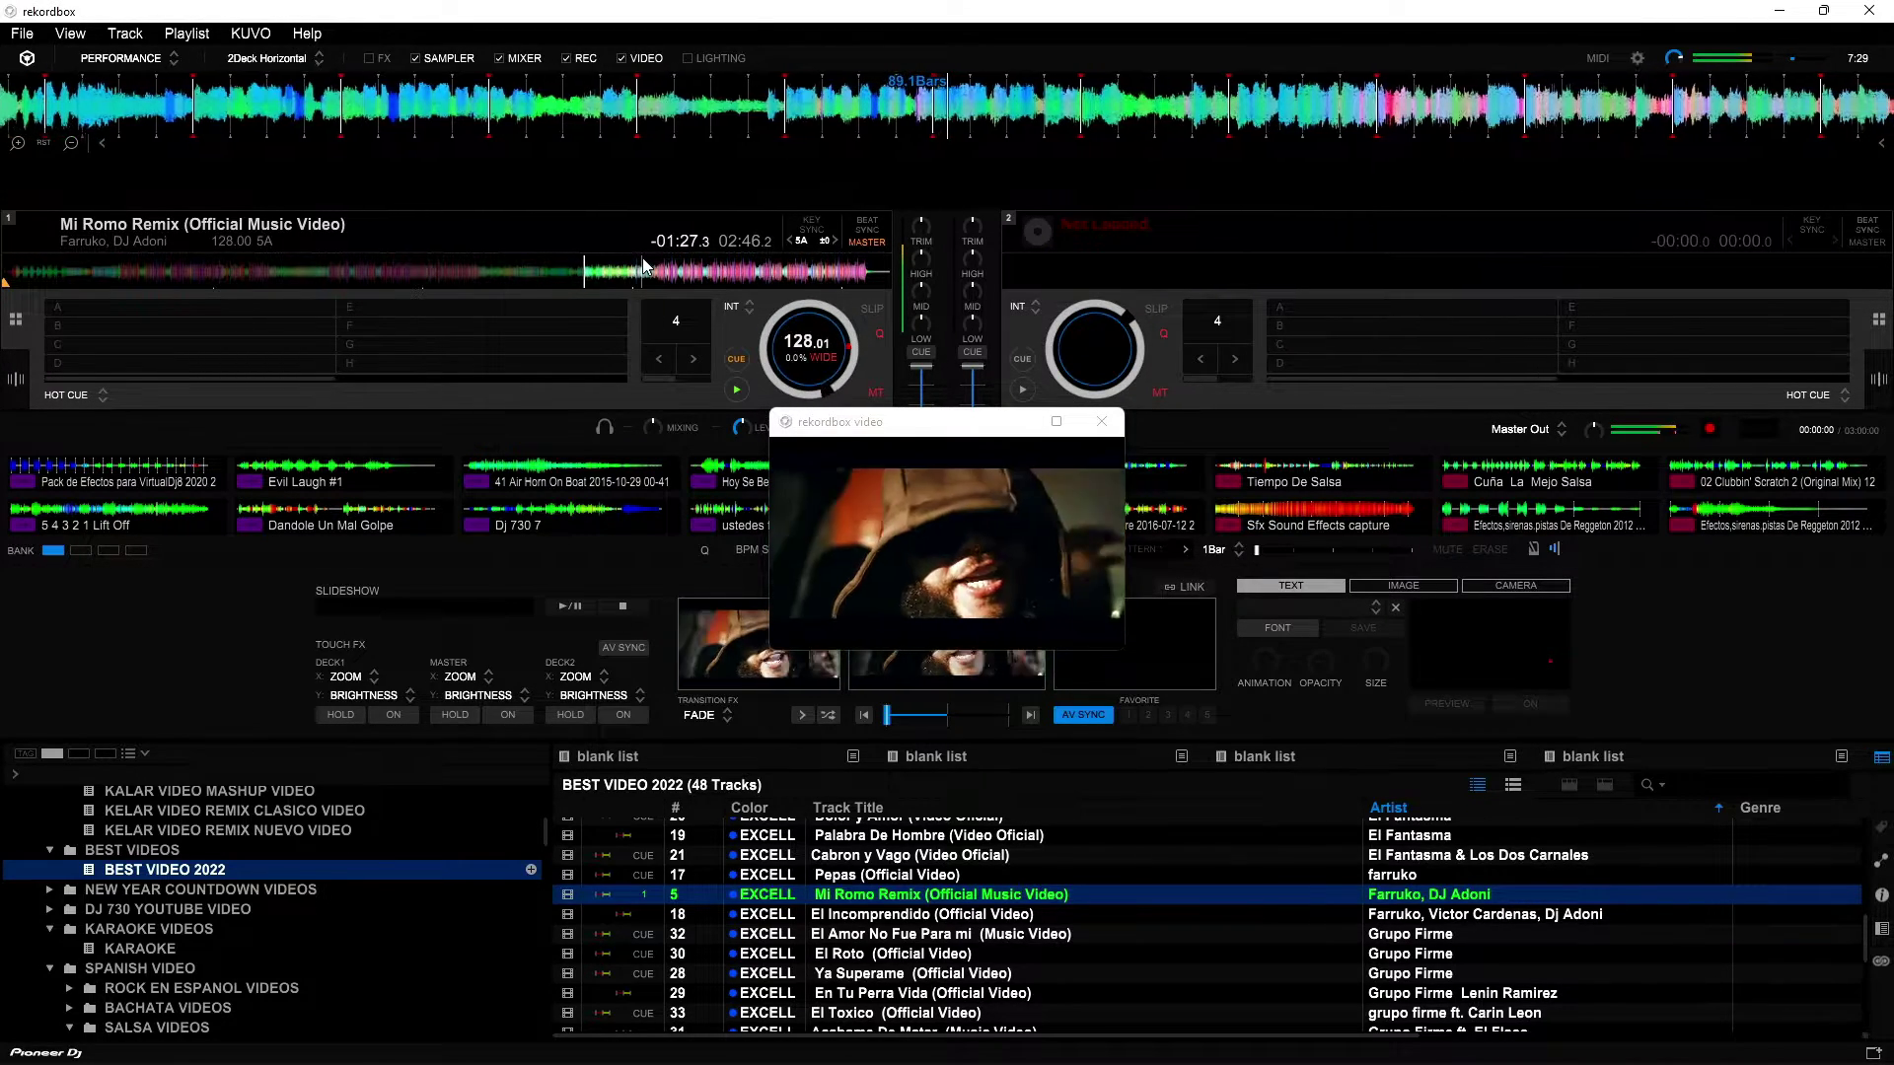
click(646, 268)
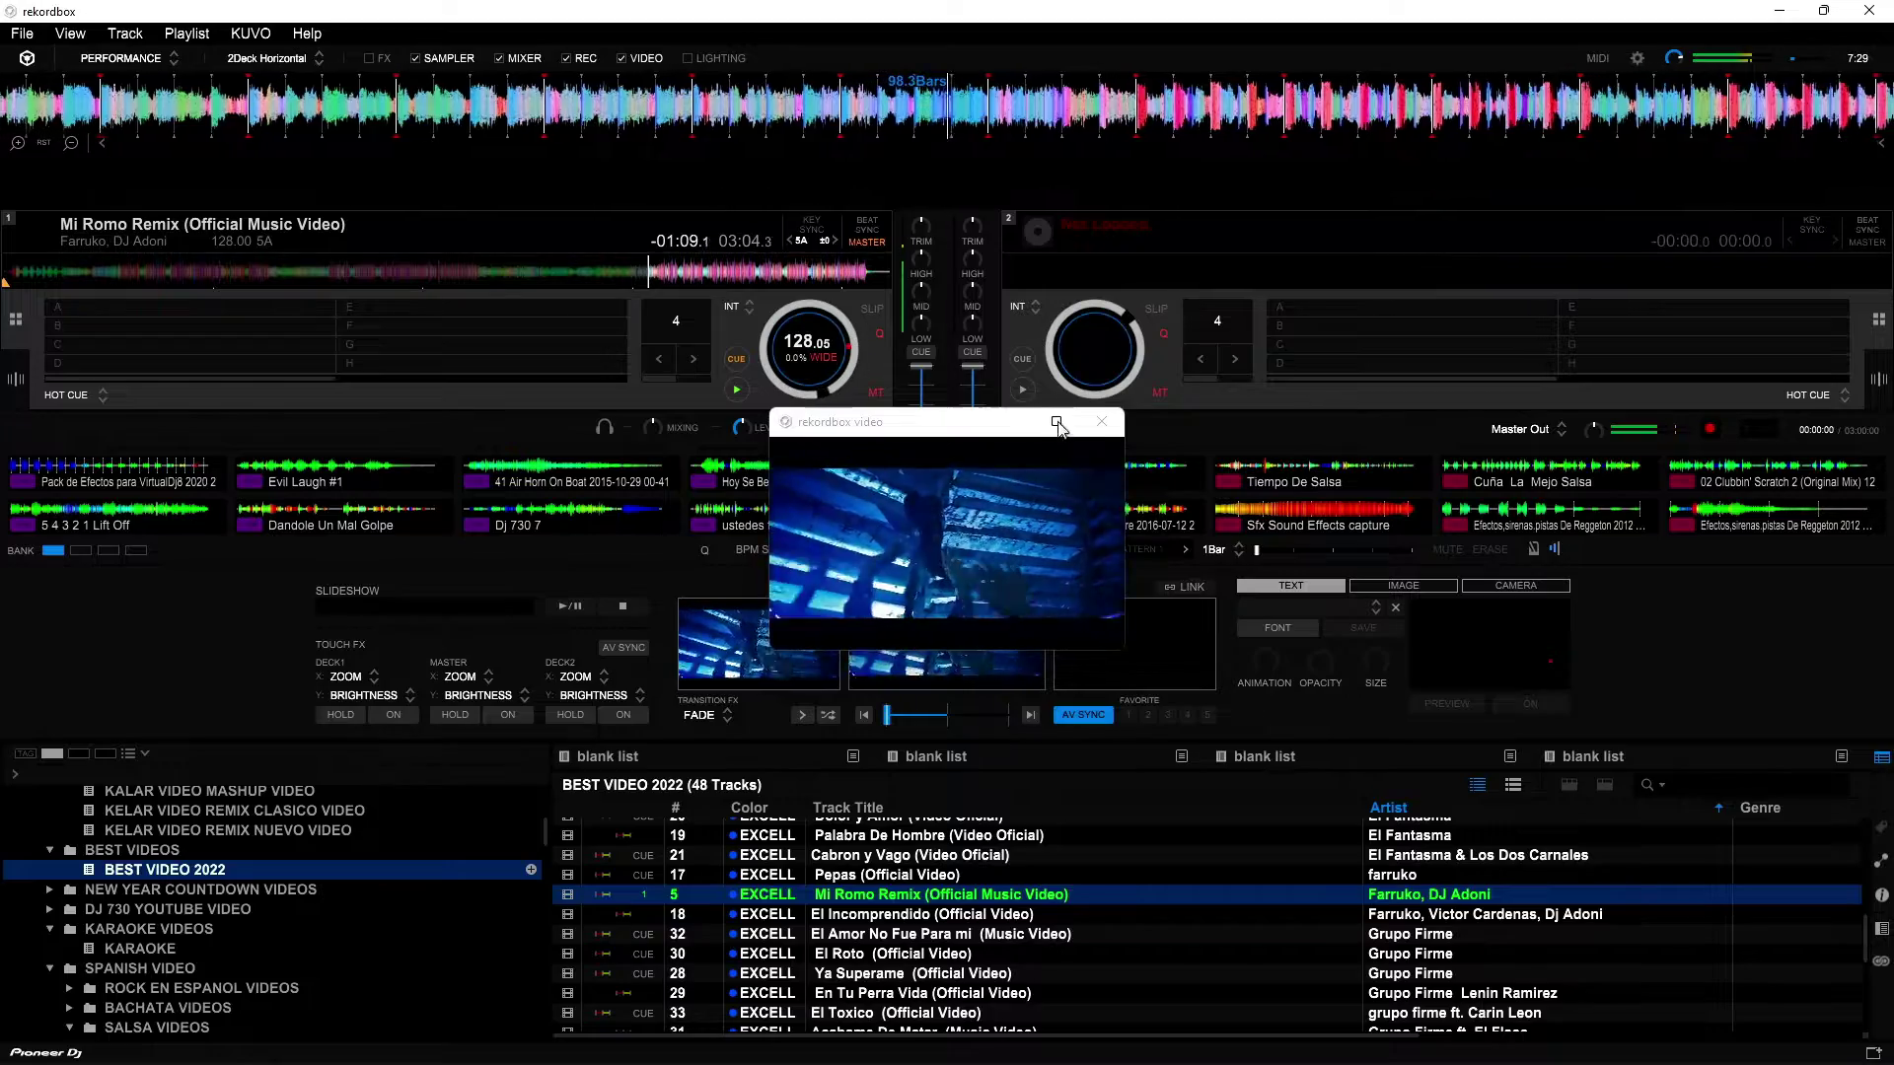
Watch Mi Romo Remix's output full screen again, and restore and close the video window
click(1056, 422)
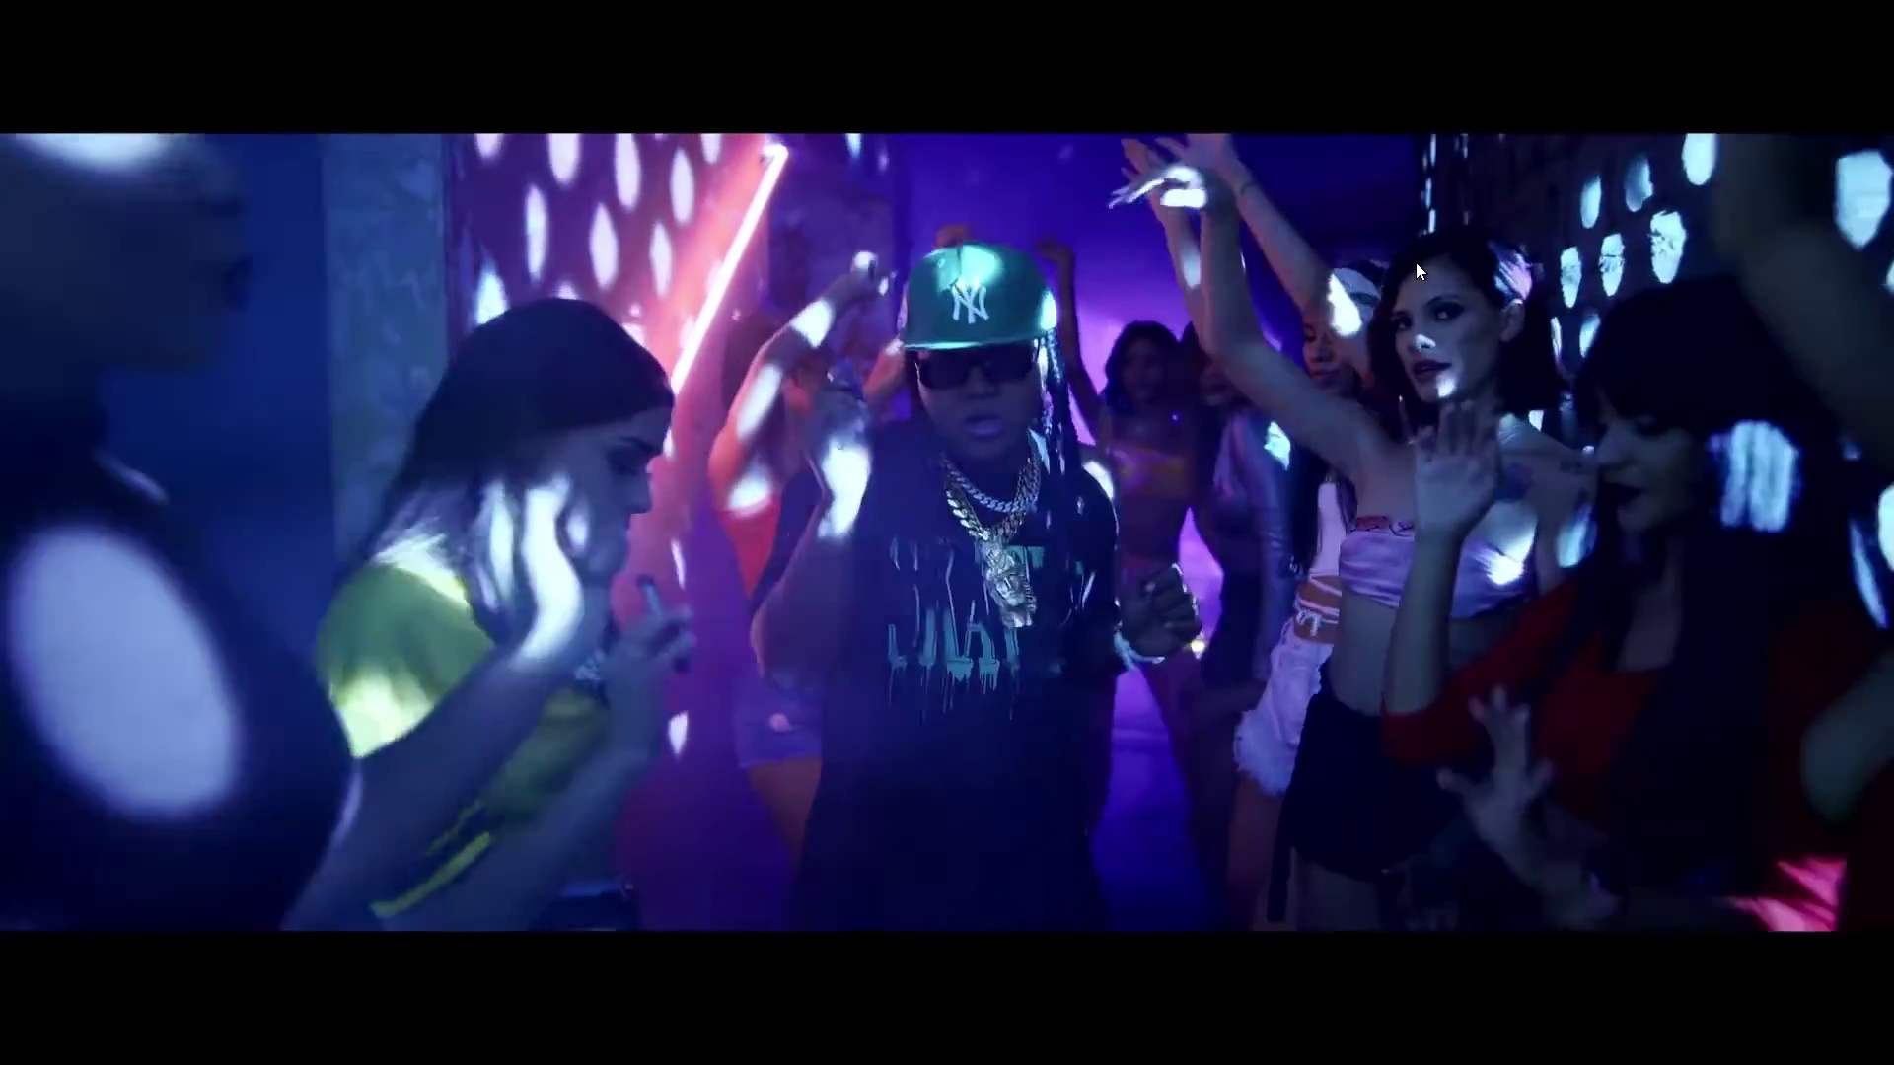
double_click(1412, 224)
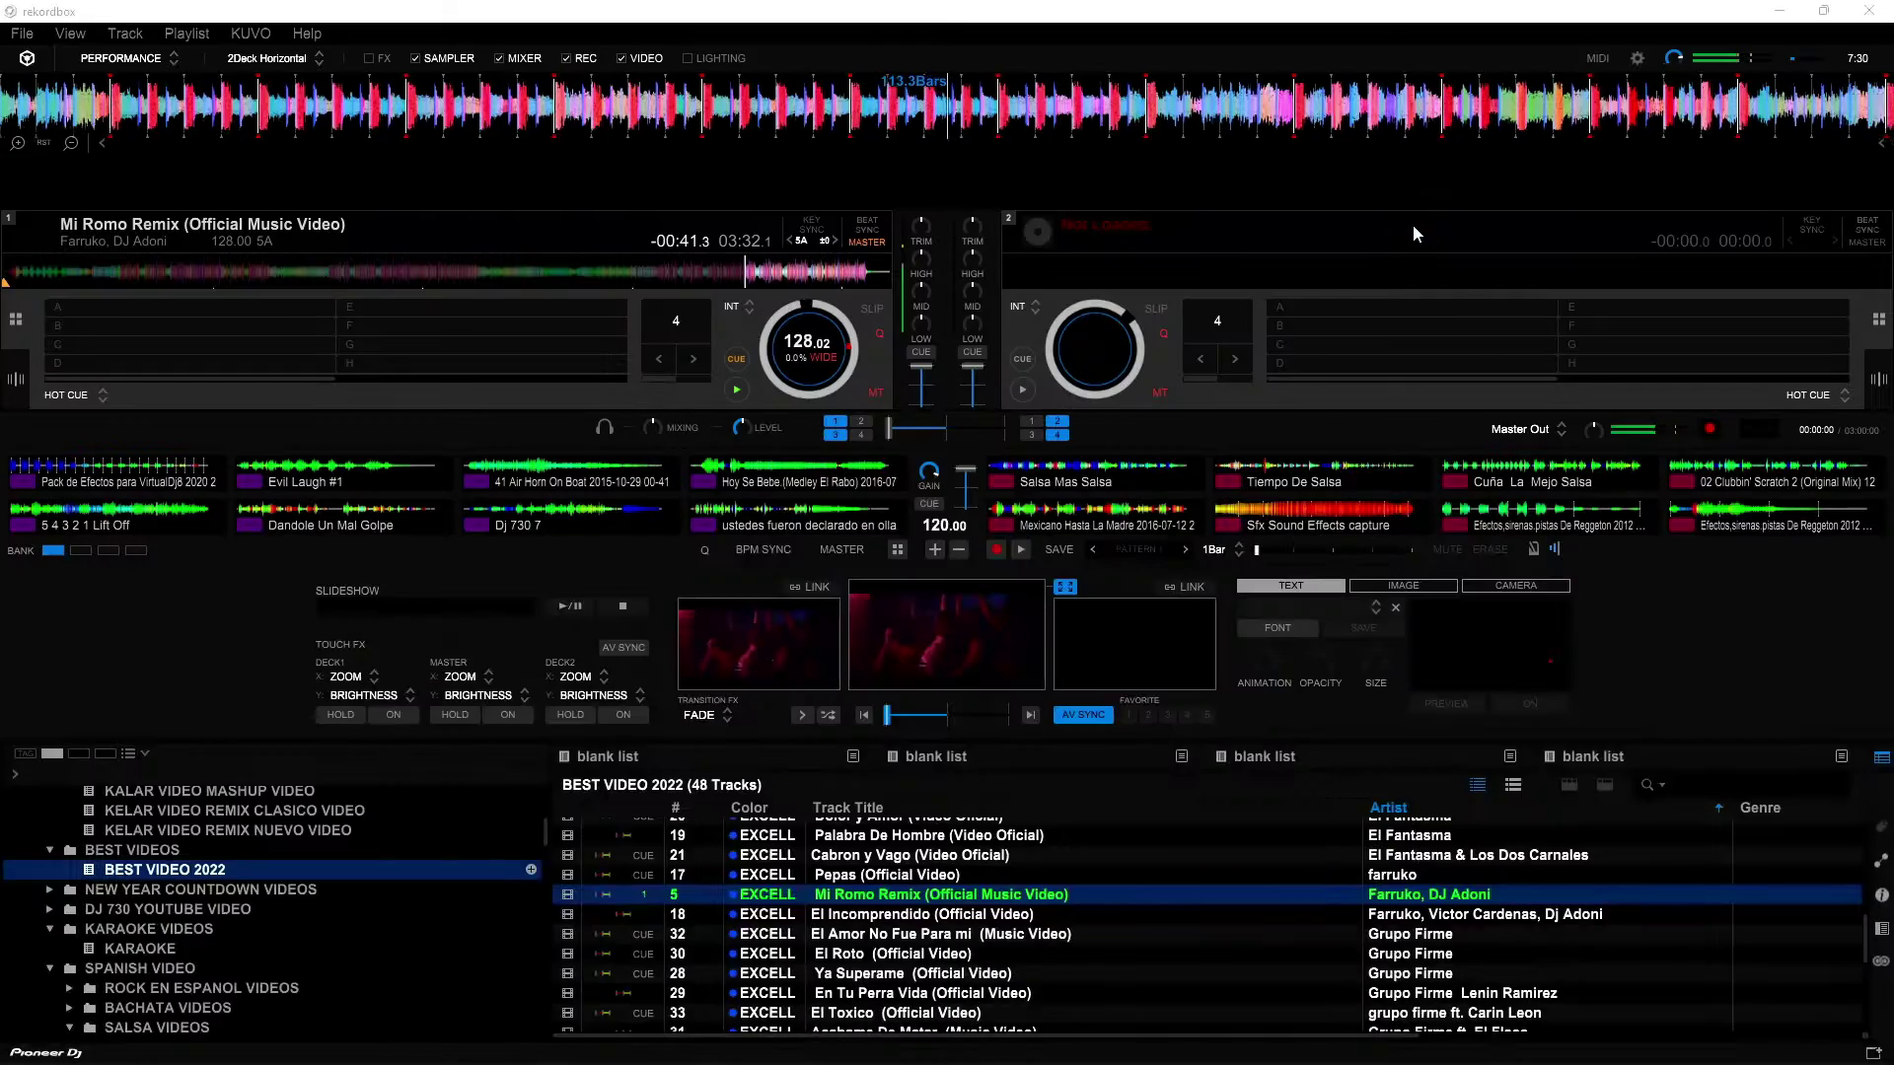
click(1091, 422)
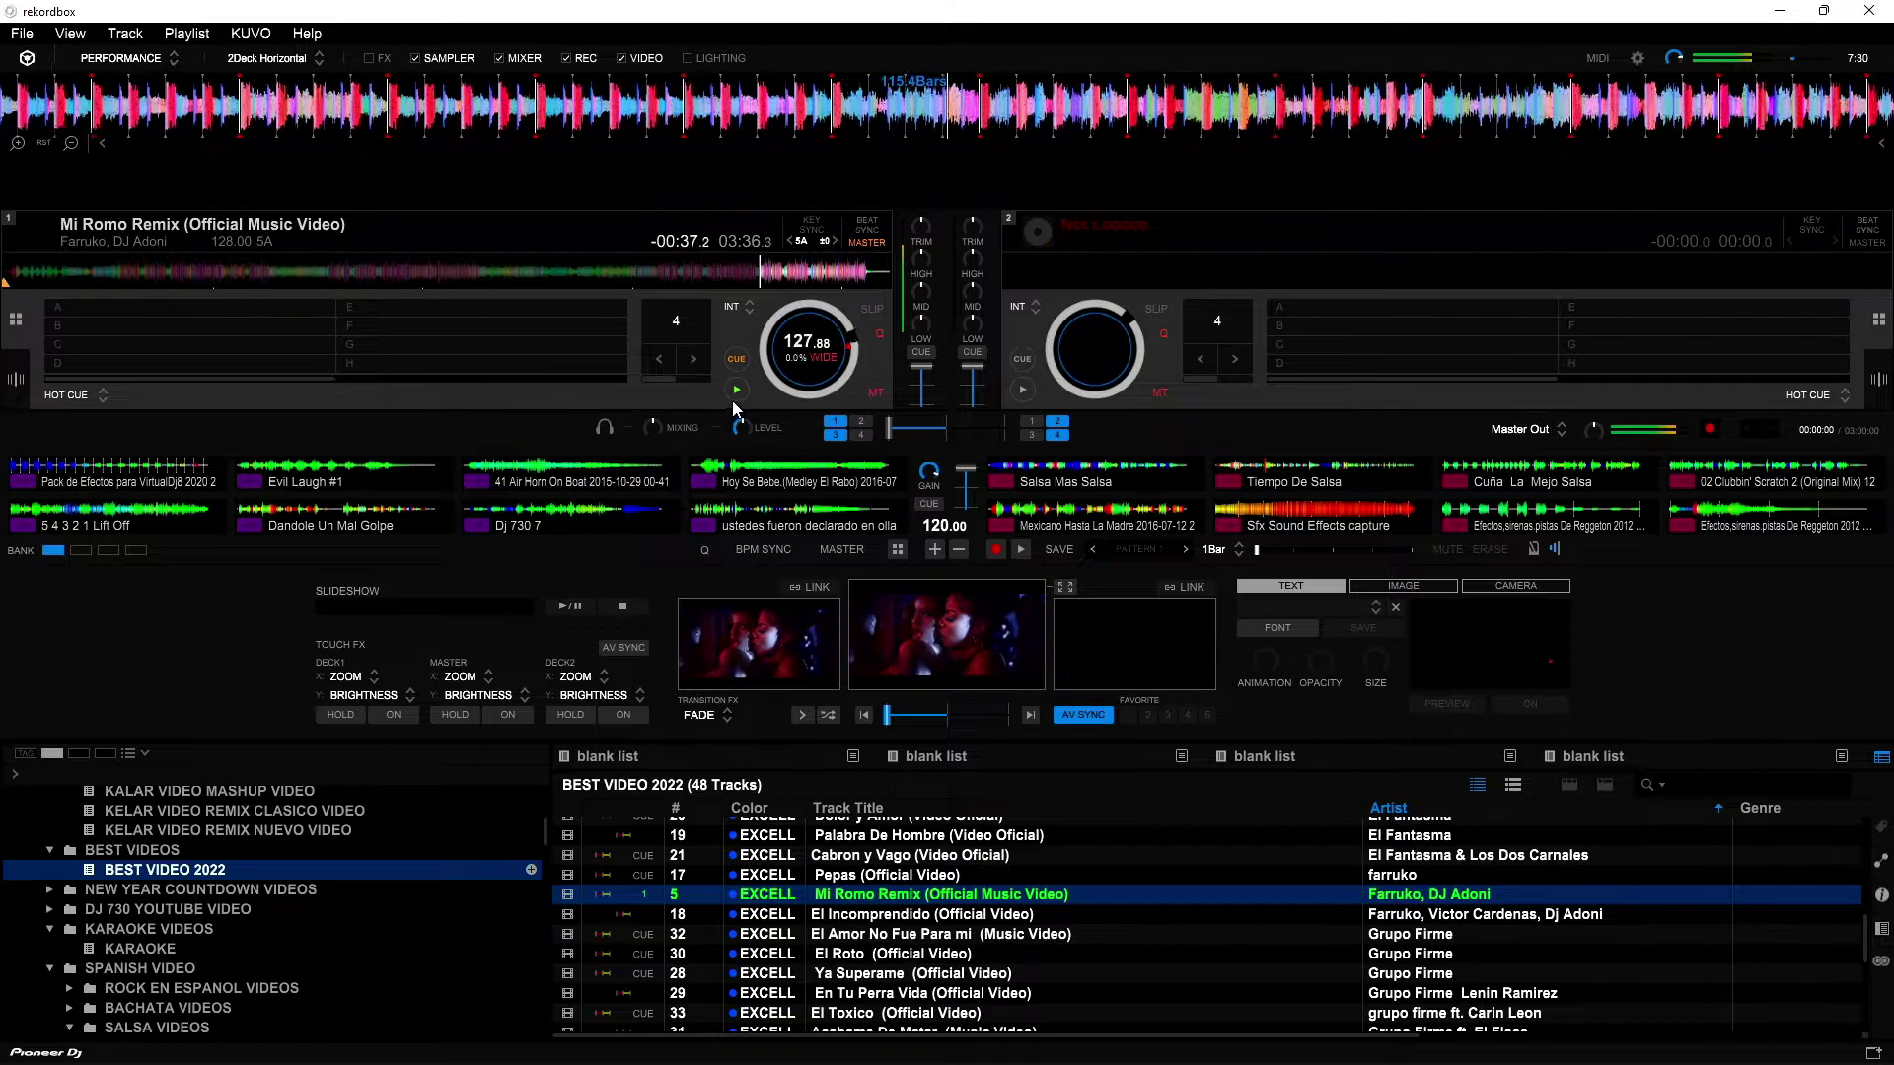
Test jumping to three earlier points in Mi Romo Remix on deck 1, and pause the deck at about 0:51
click(578, 274)
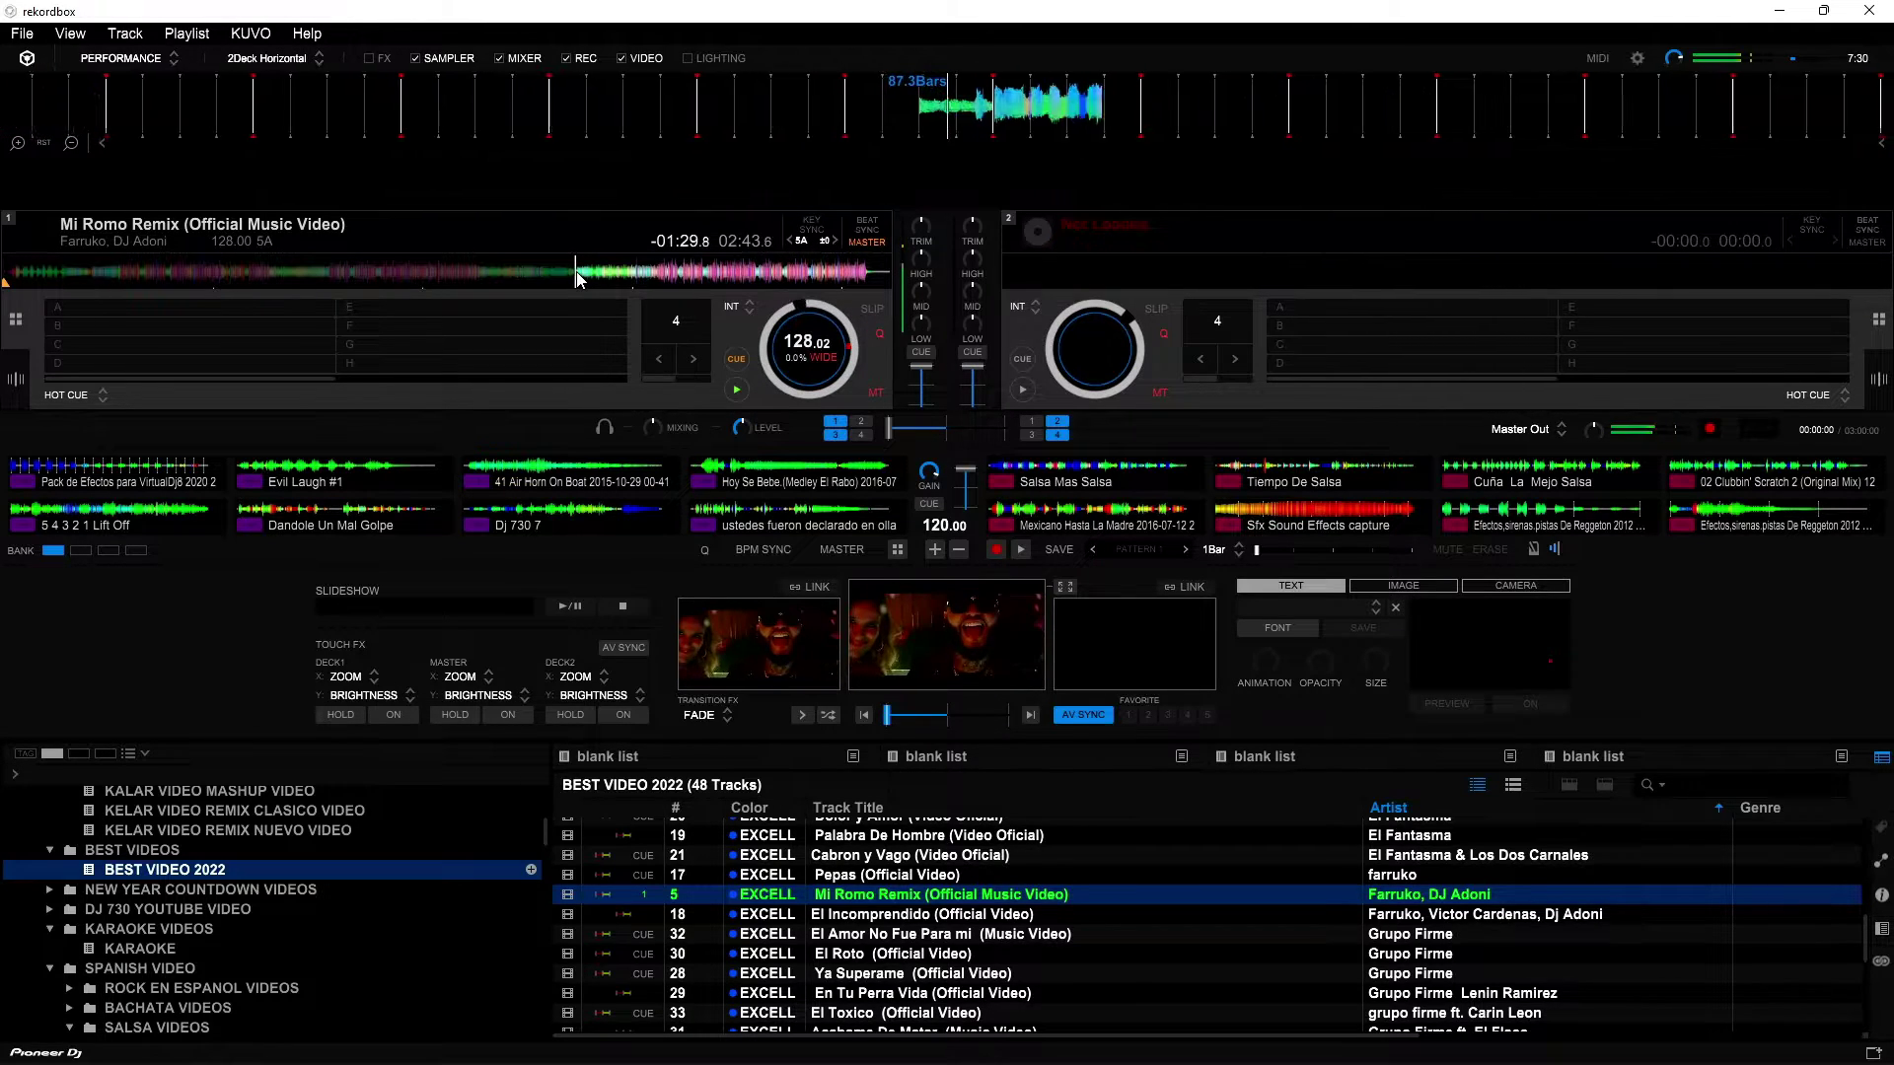
click(224, 272)
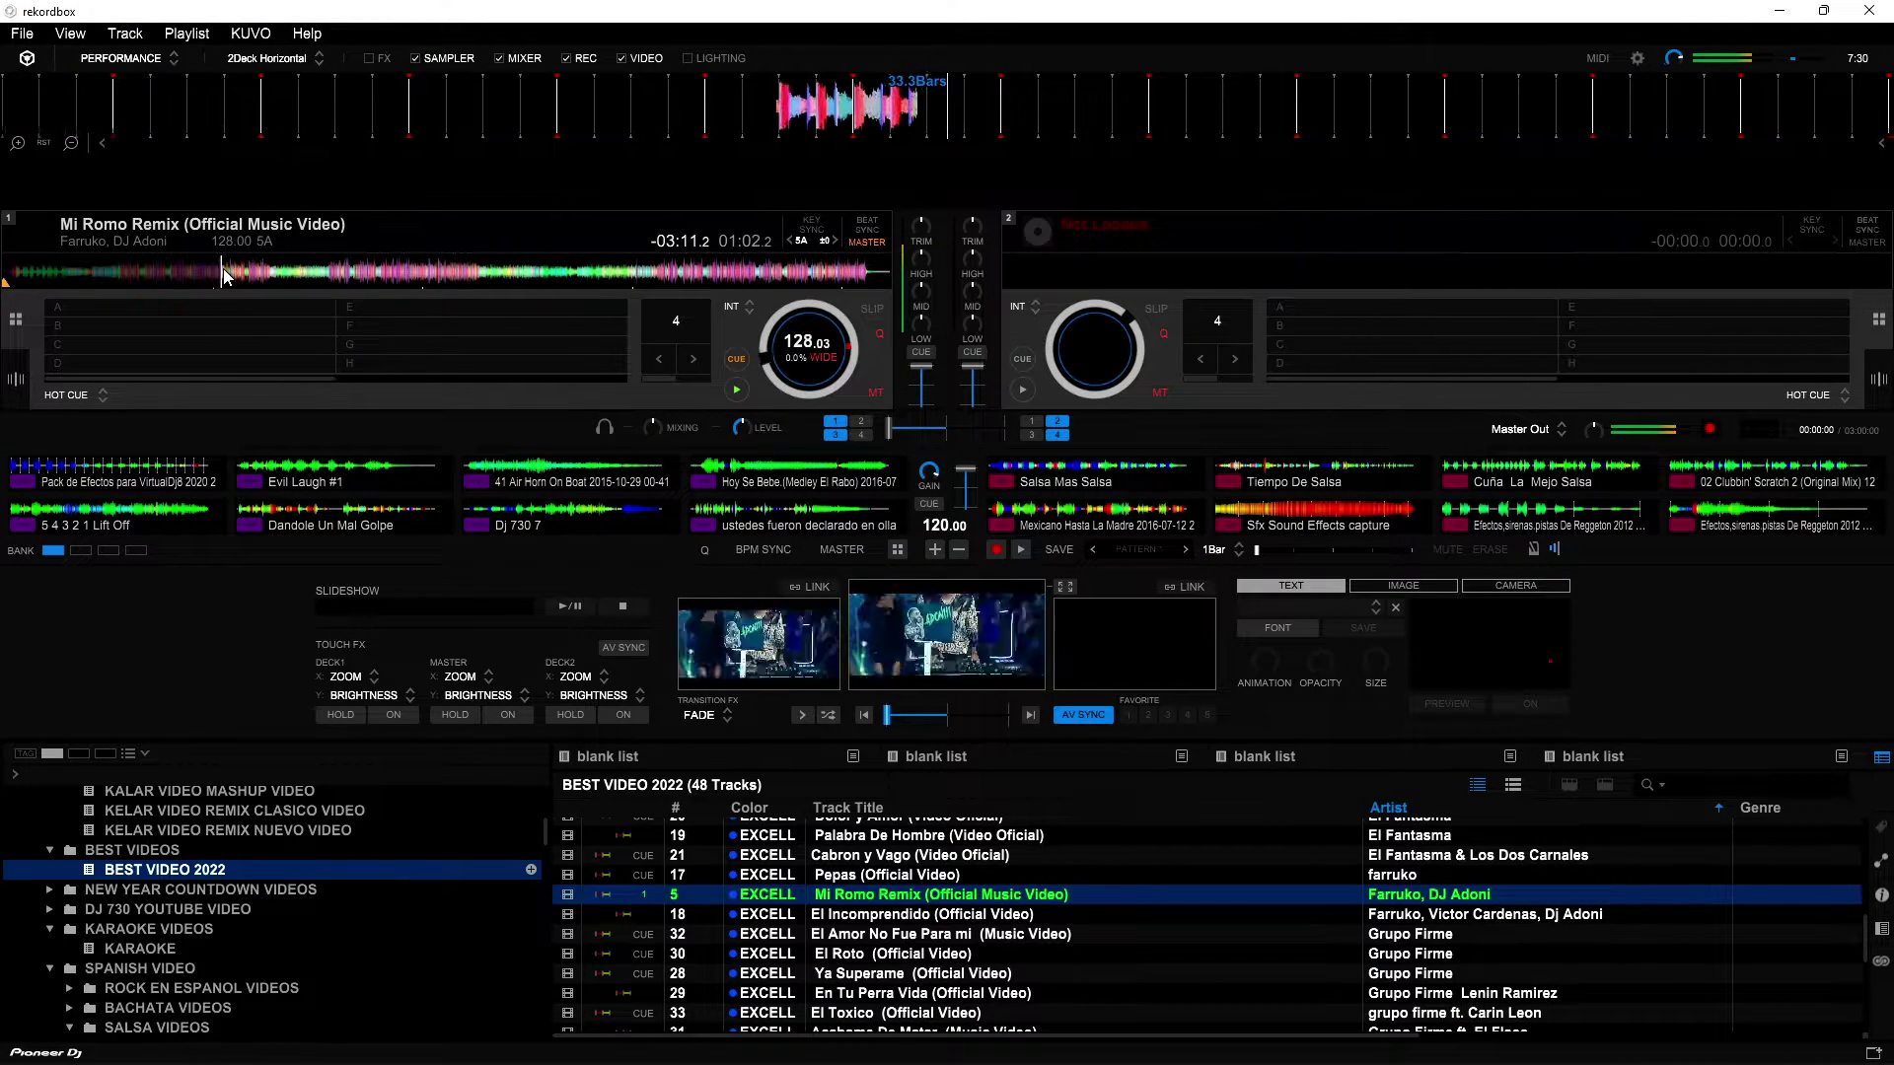
click(179, 266)
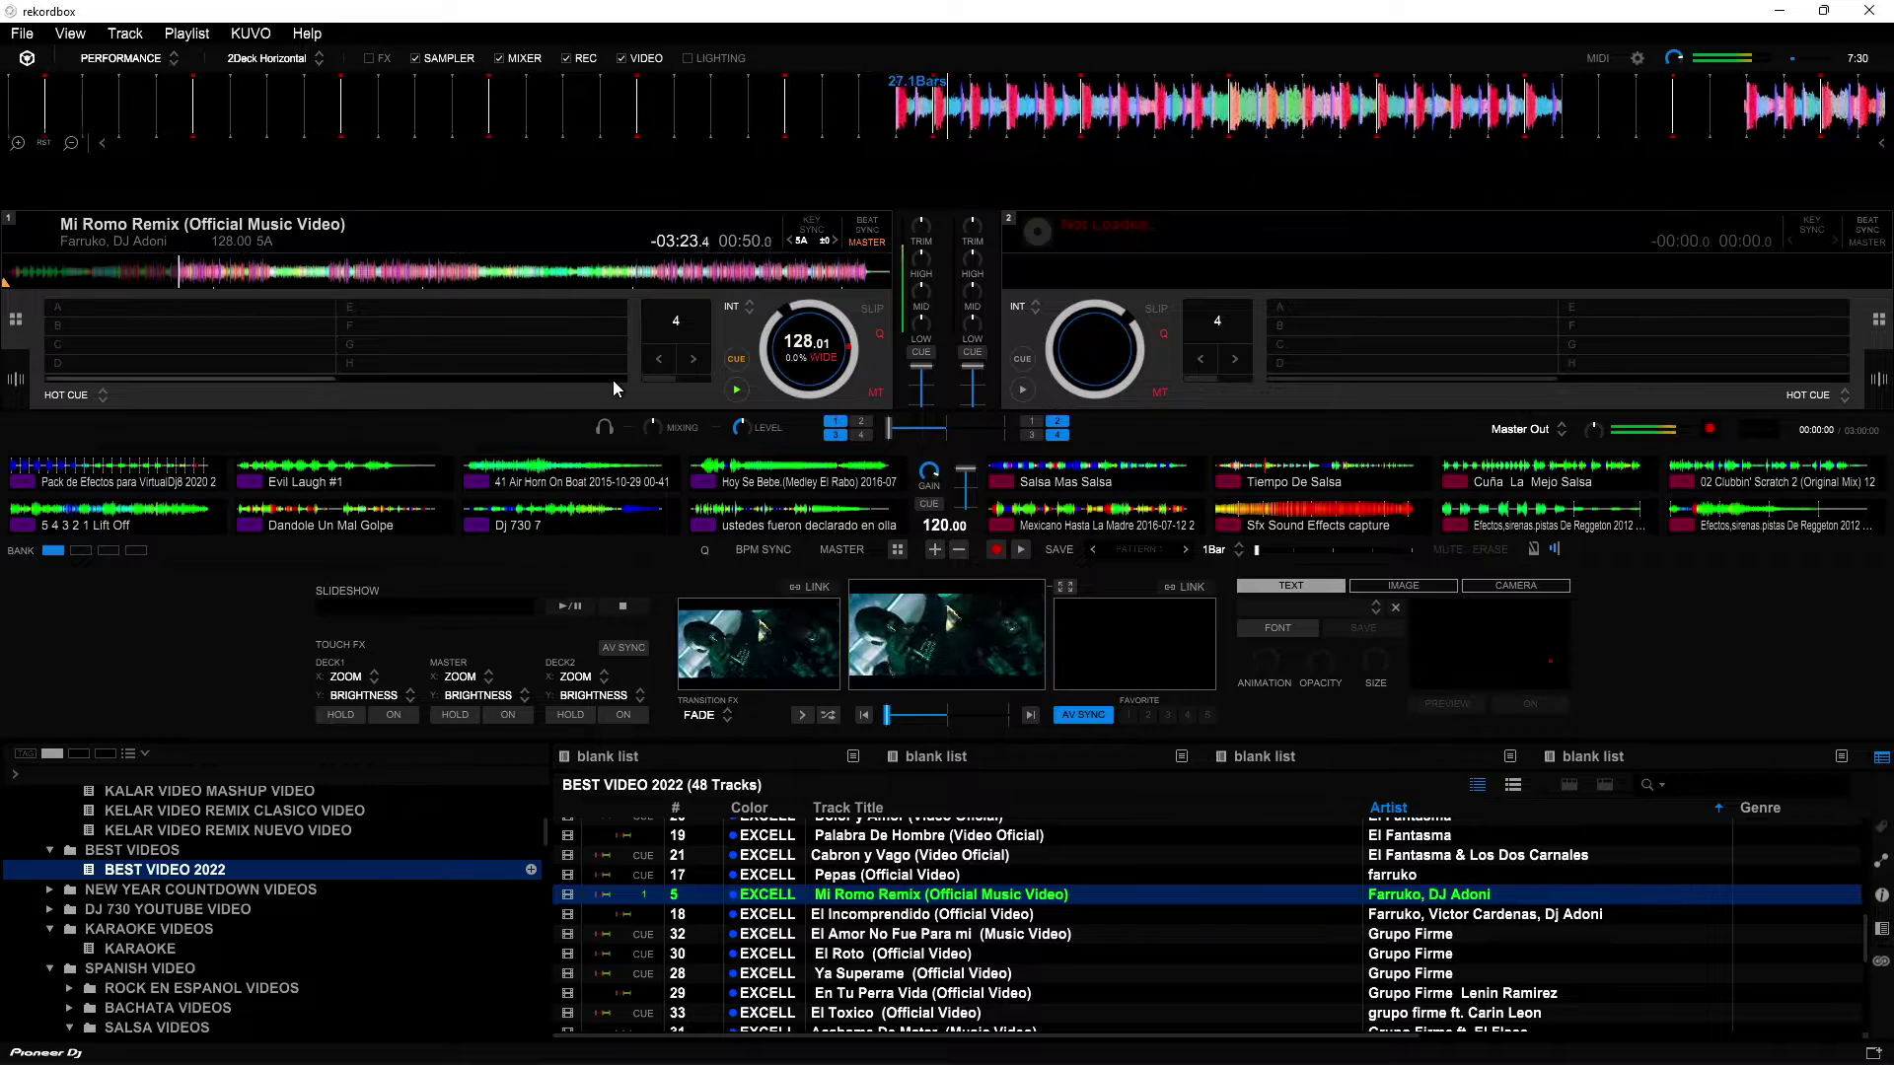
click(741, 393)
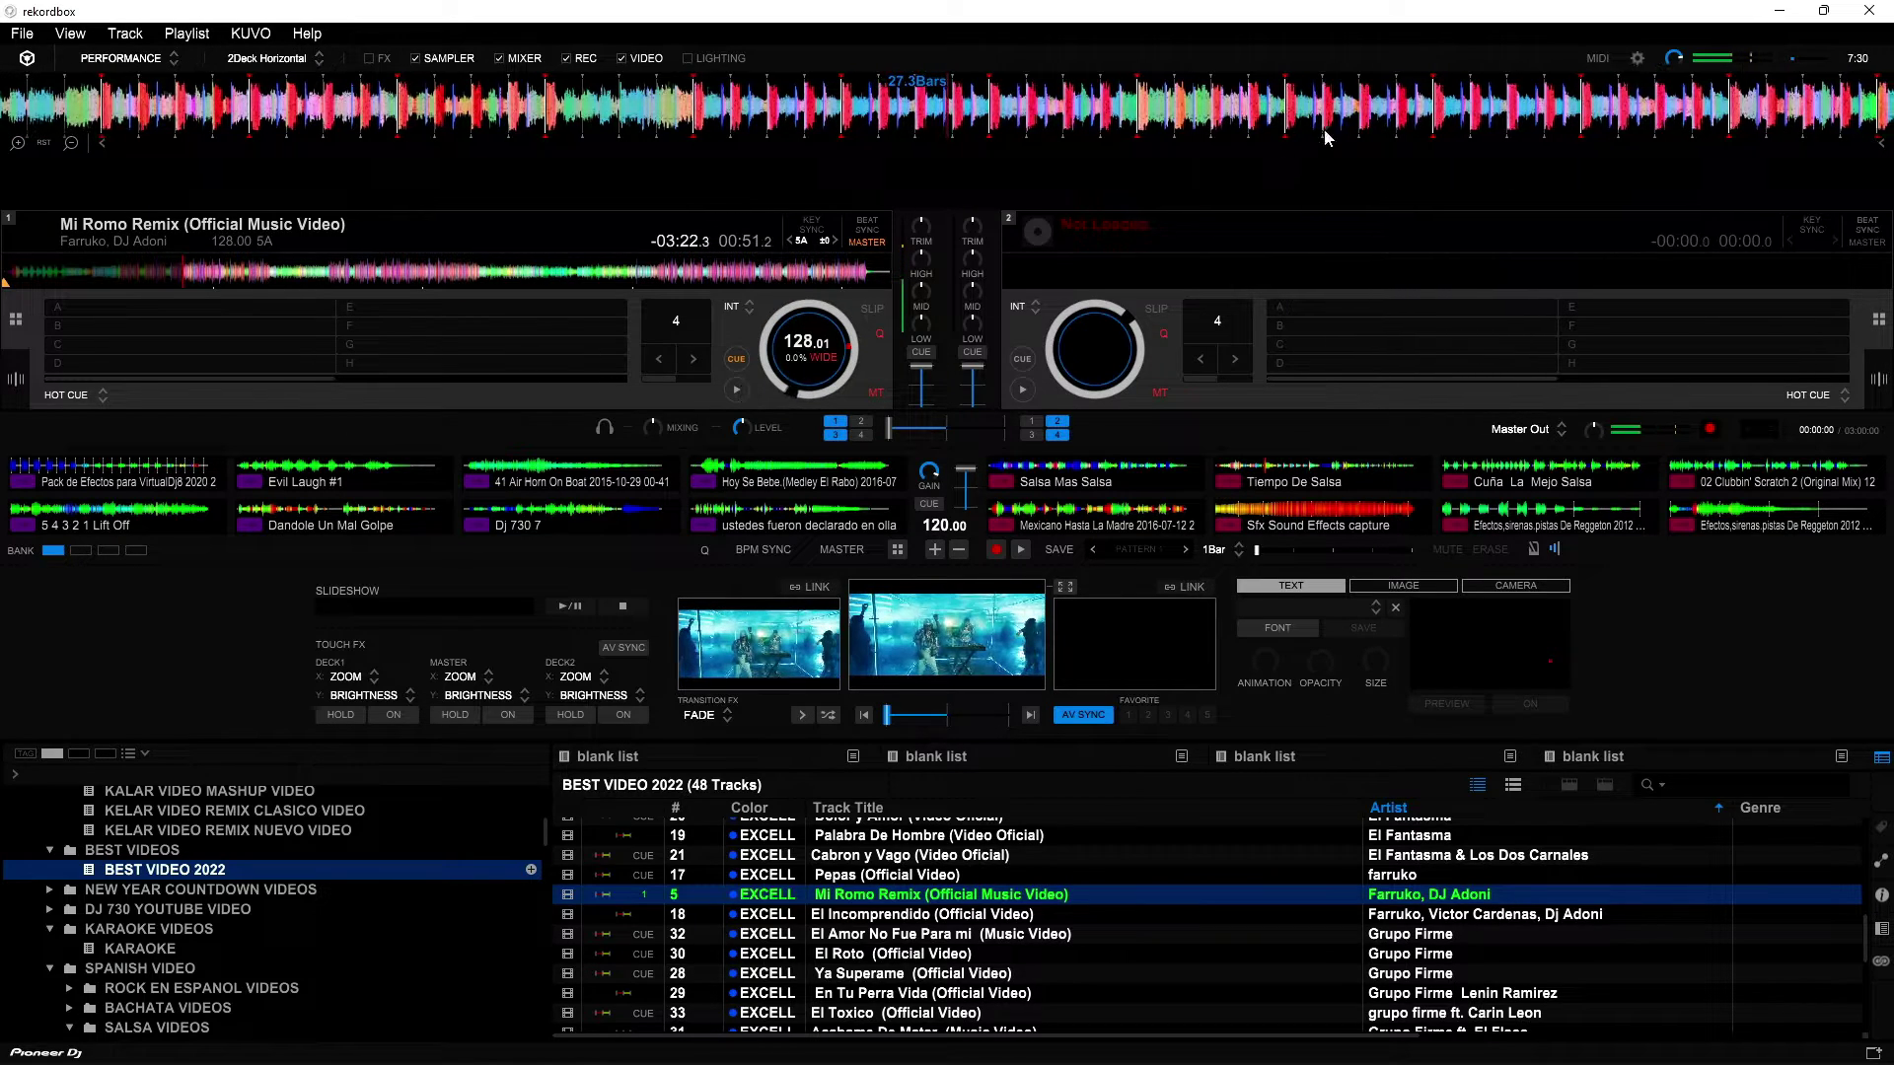
Minimize rekordbox, open Prism Video File Converter, and review its output options for the .mp4 format
click(1780, 12)
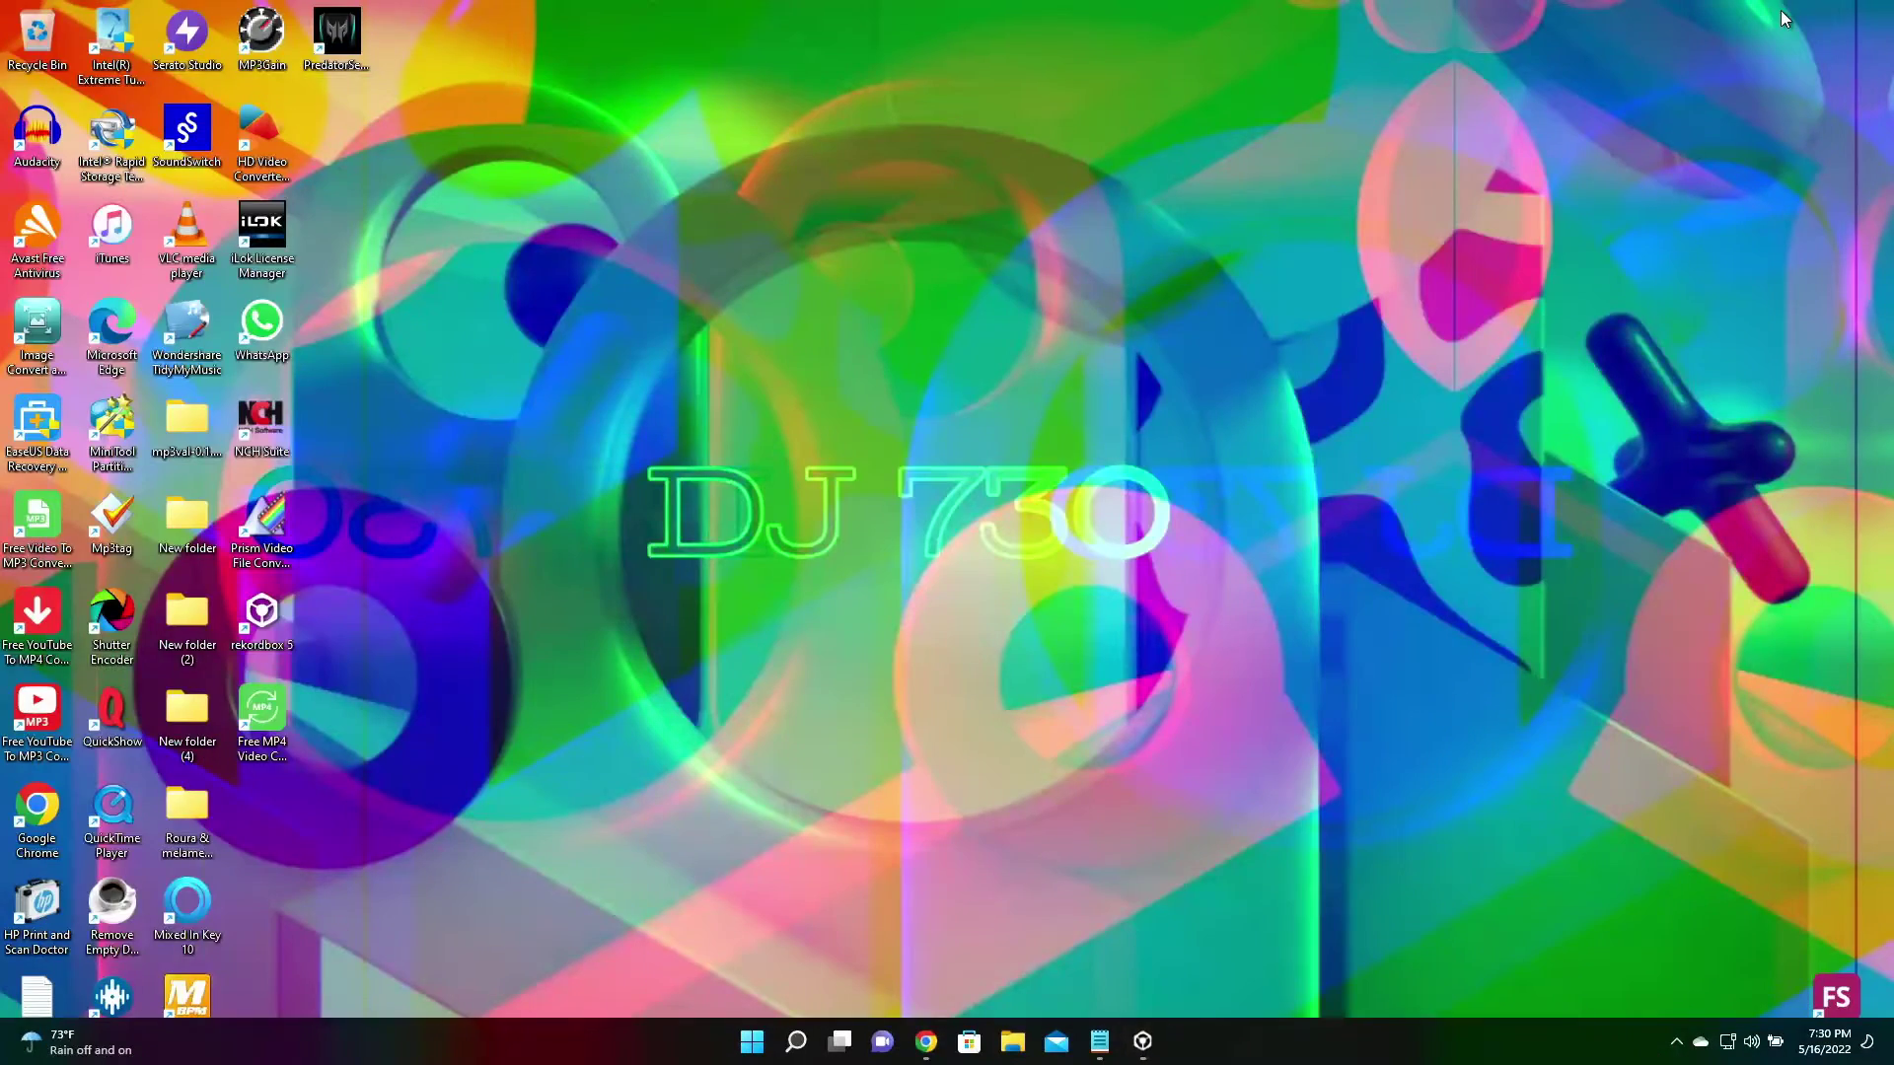
double_click(268, 517)
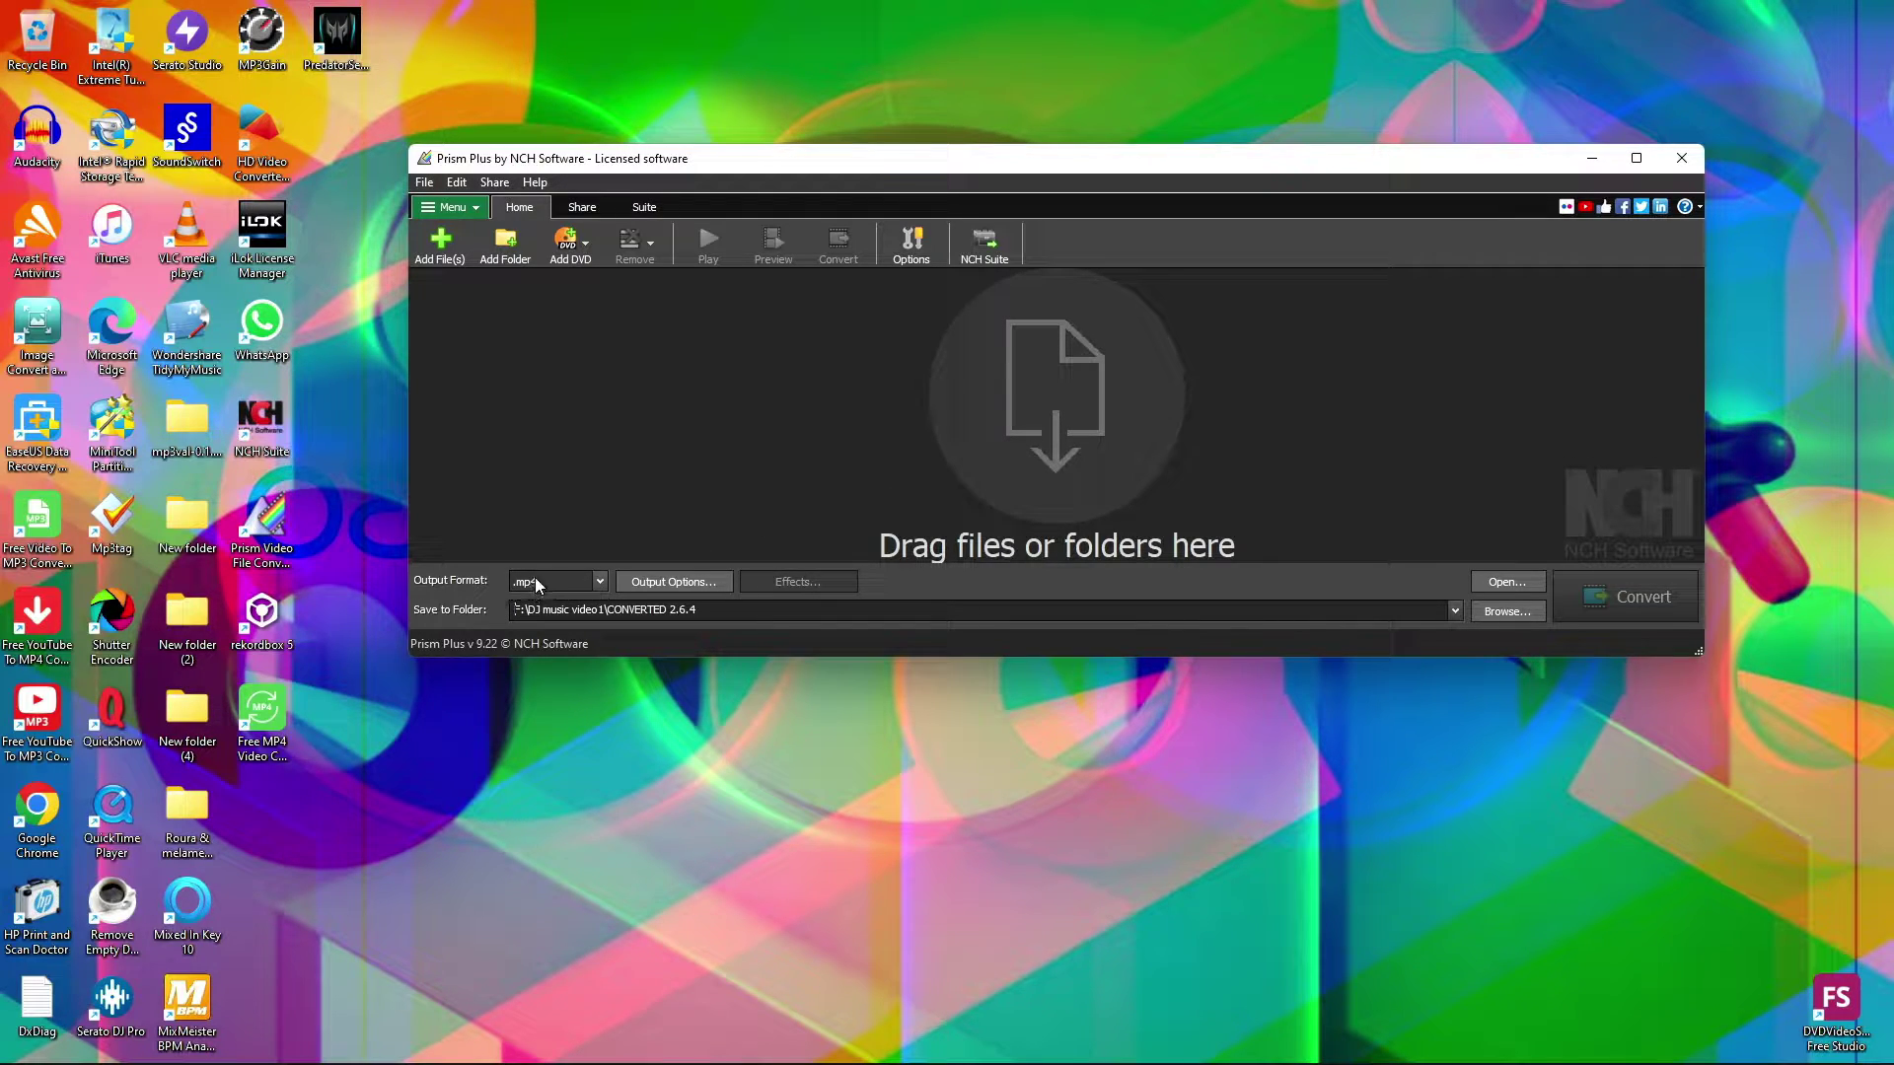
click(662, 584)
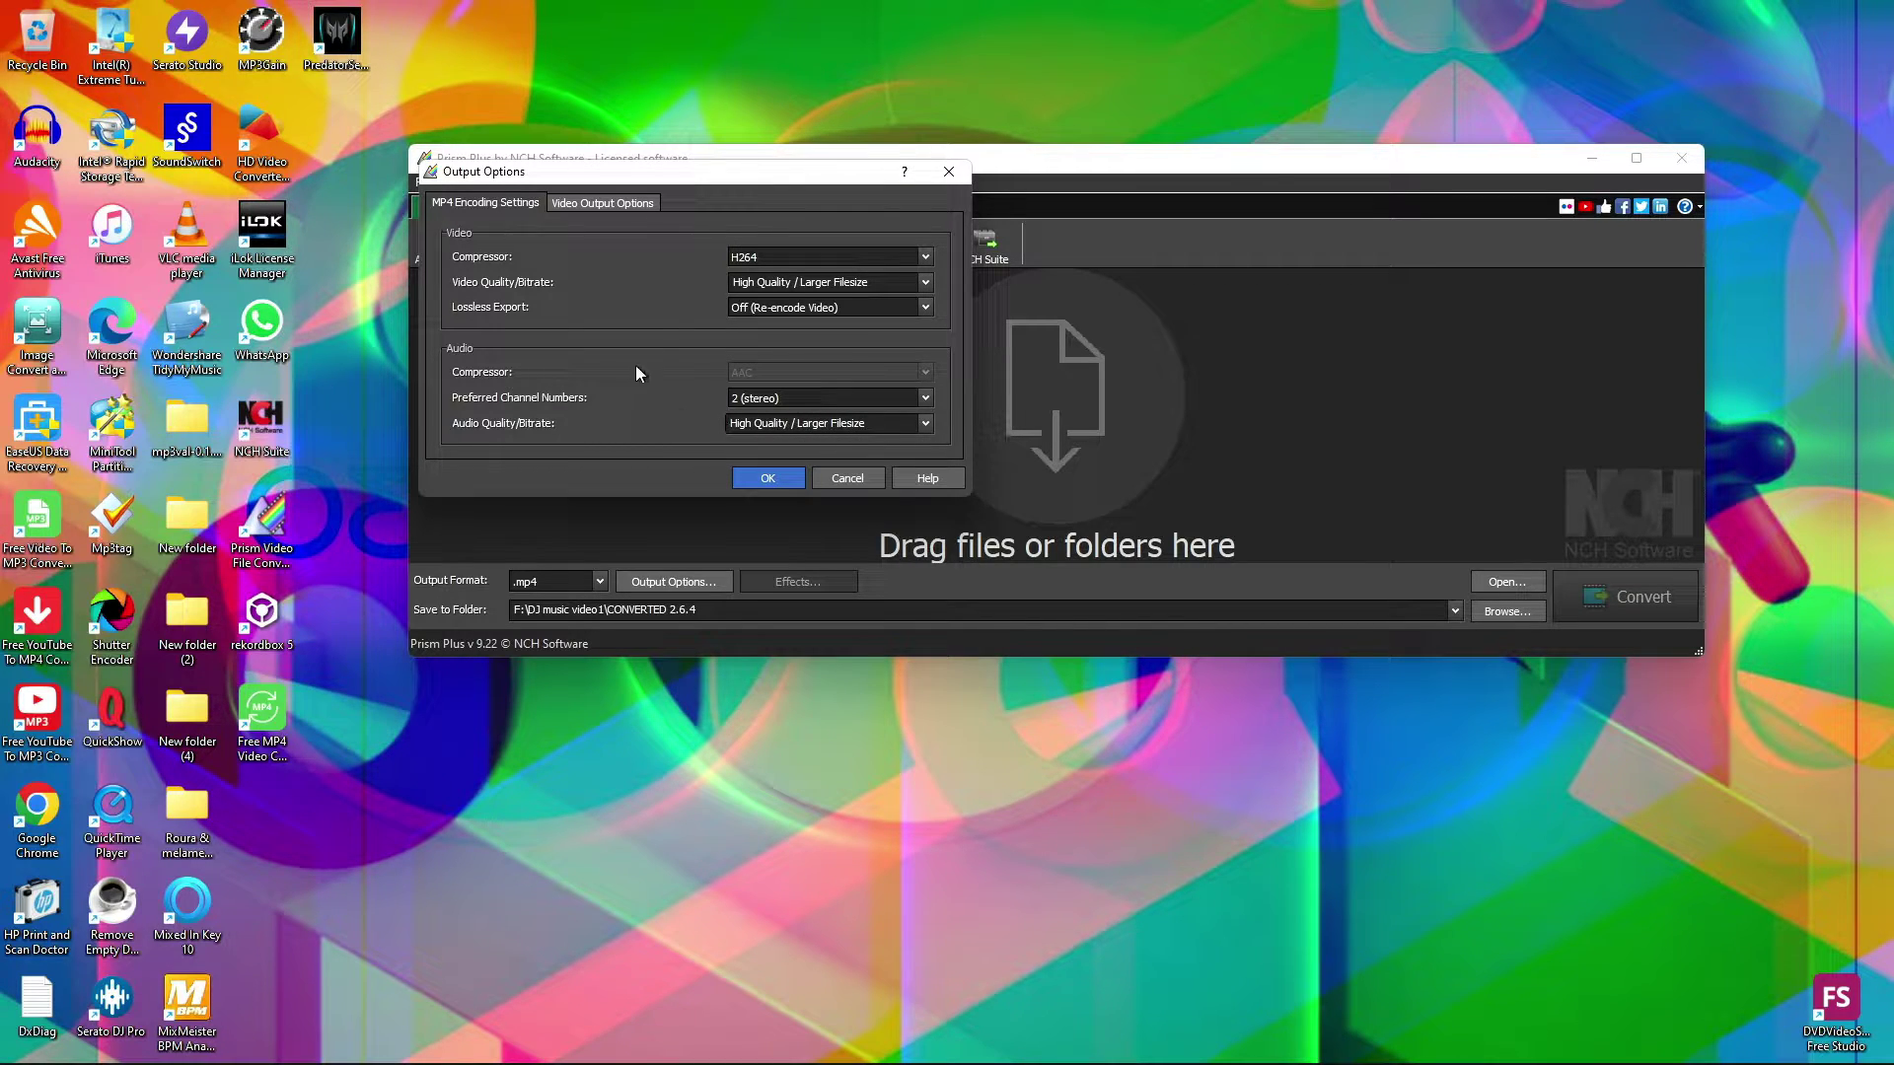
click(946, 171)
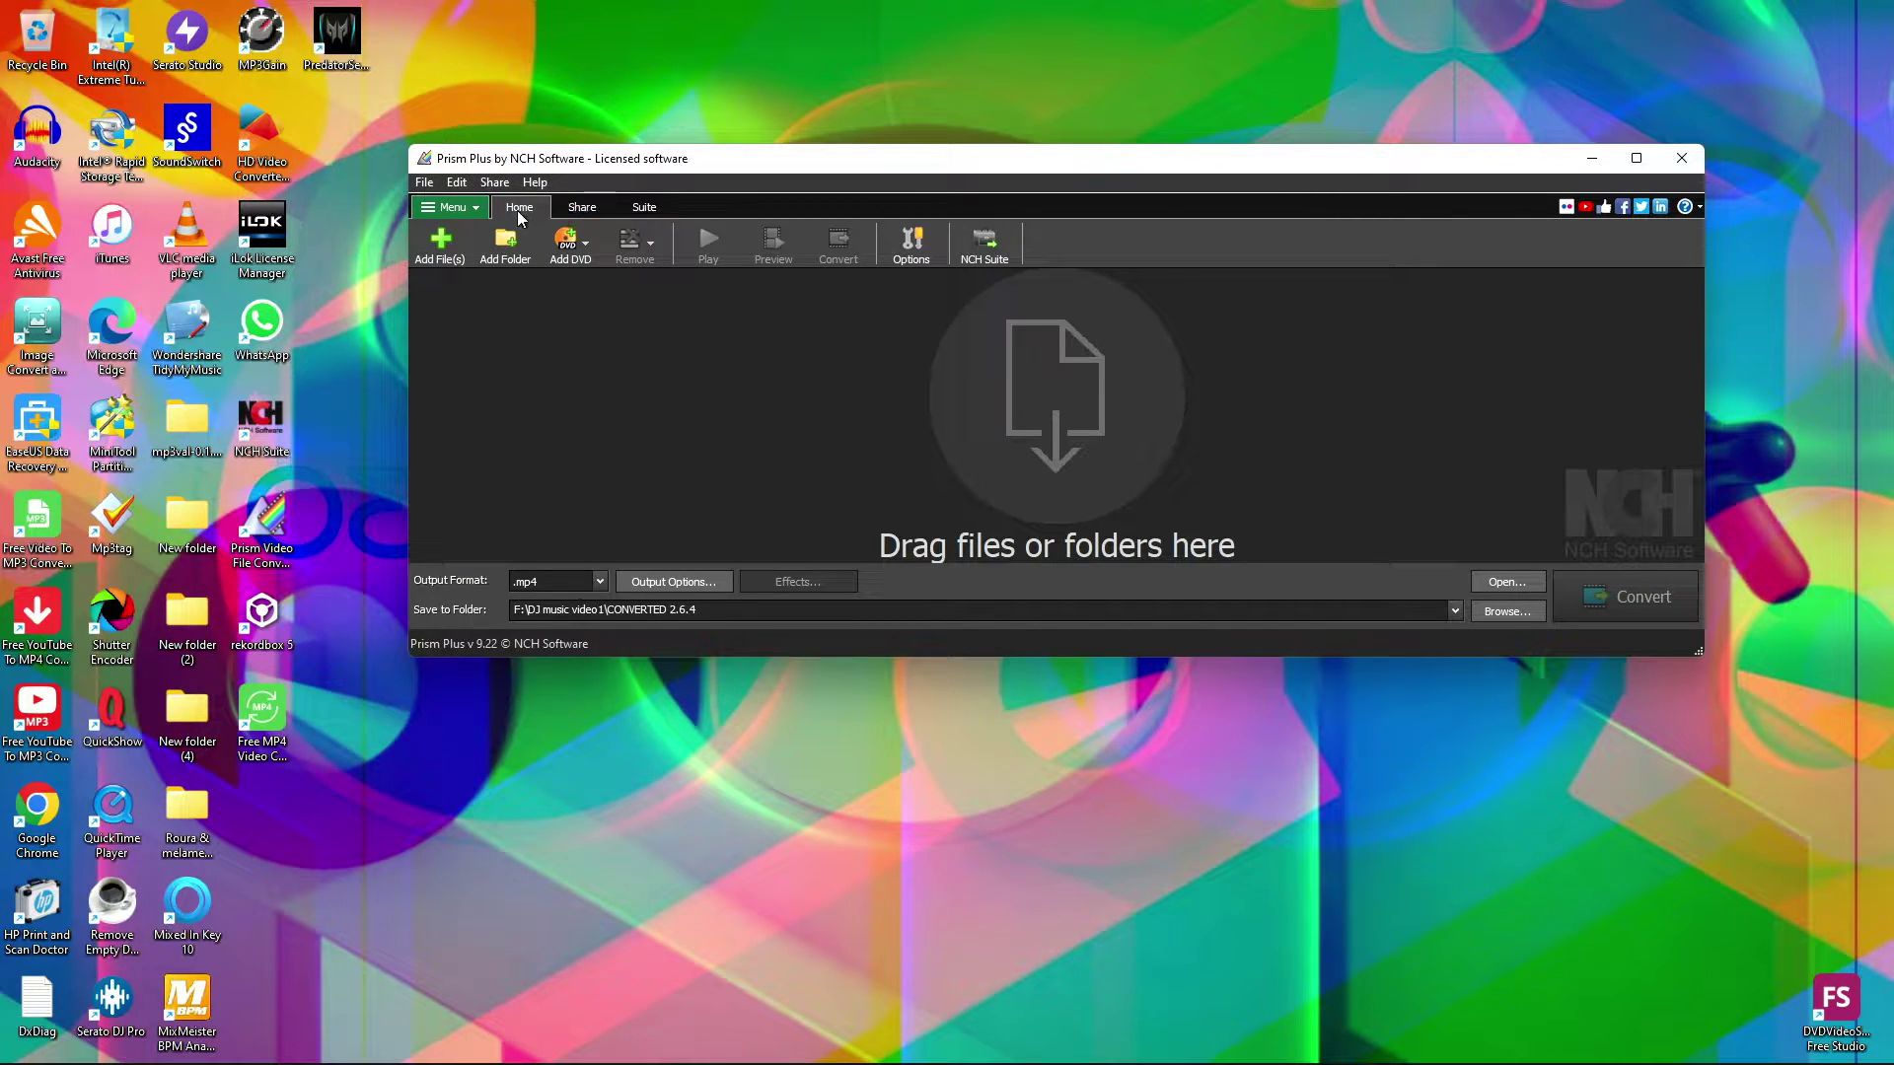
Review Prism's overwrite and conversion options, and close the options and the converter without changing anything
click(456, 183)
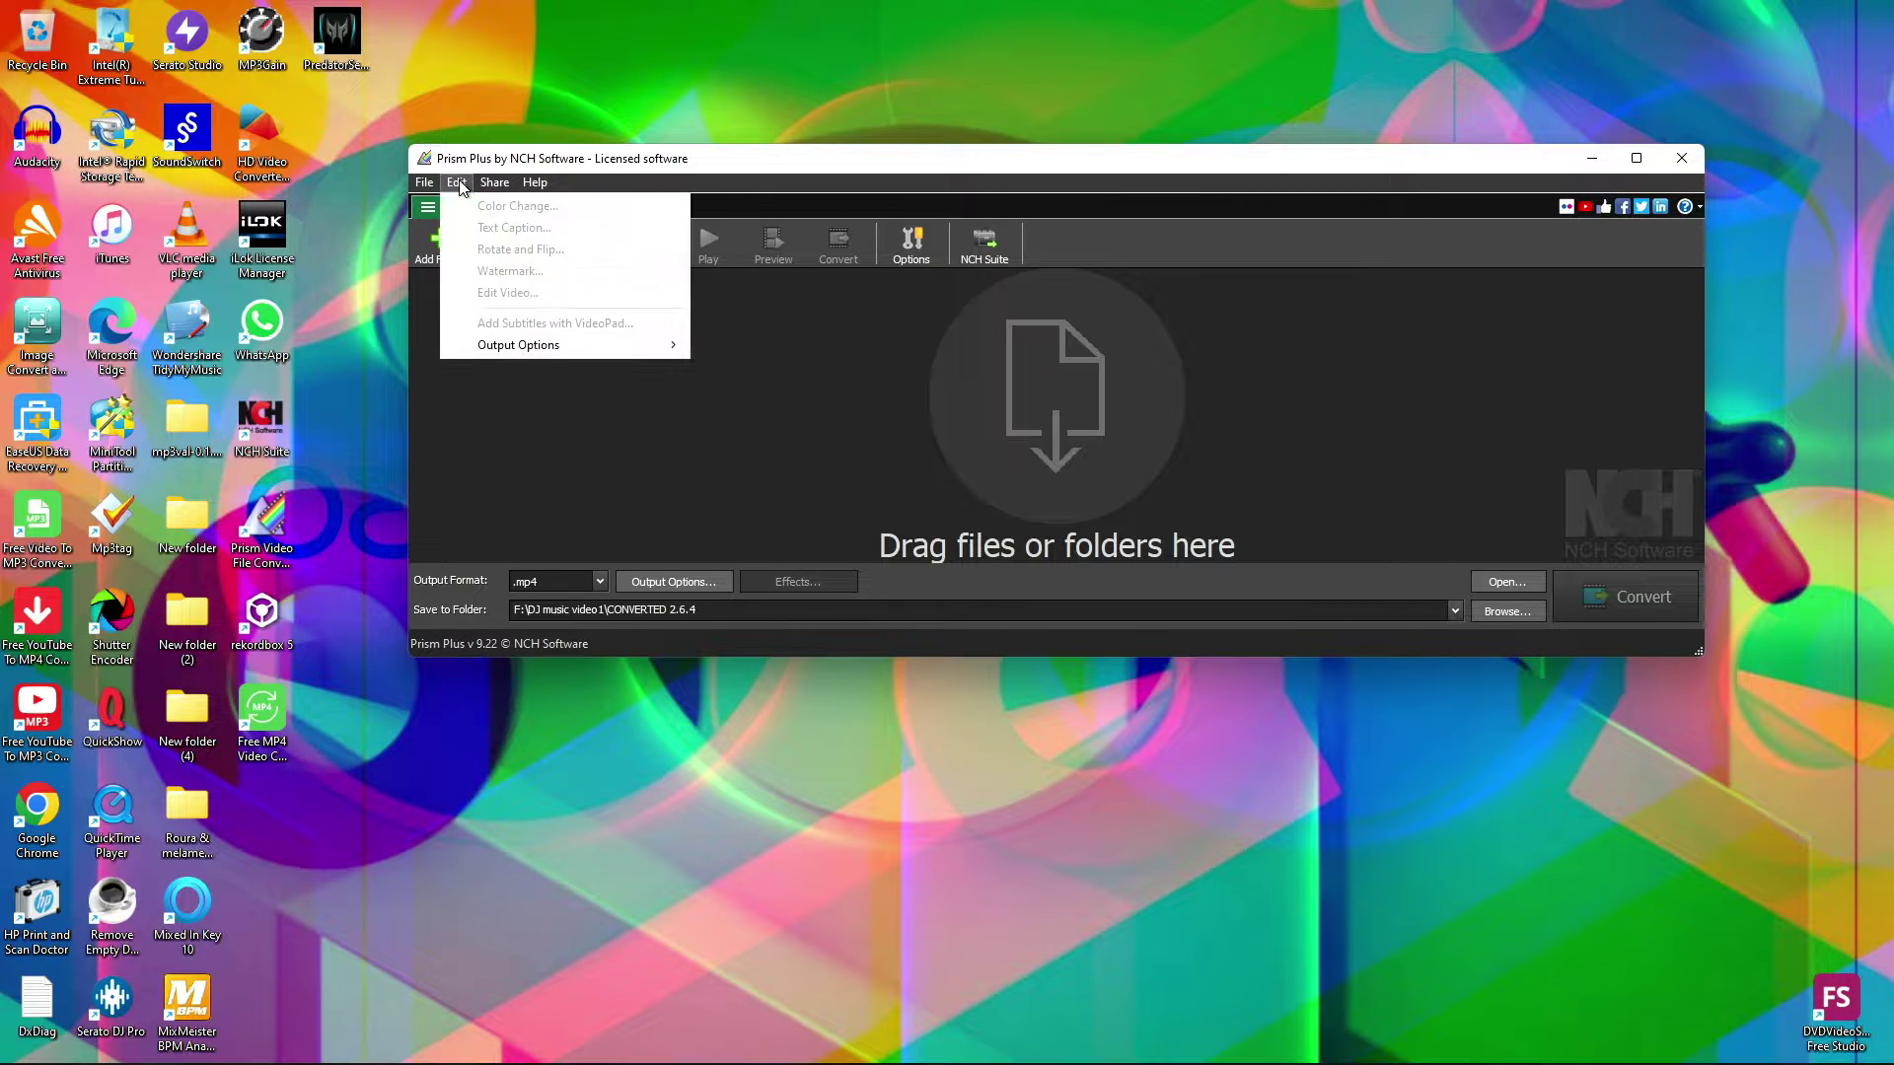
click(424, 183)
click(456, 183)
mouse_move(514, 351)
click(424, 183)
click(424, 182)
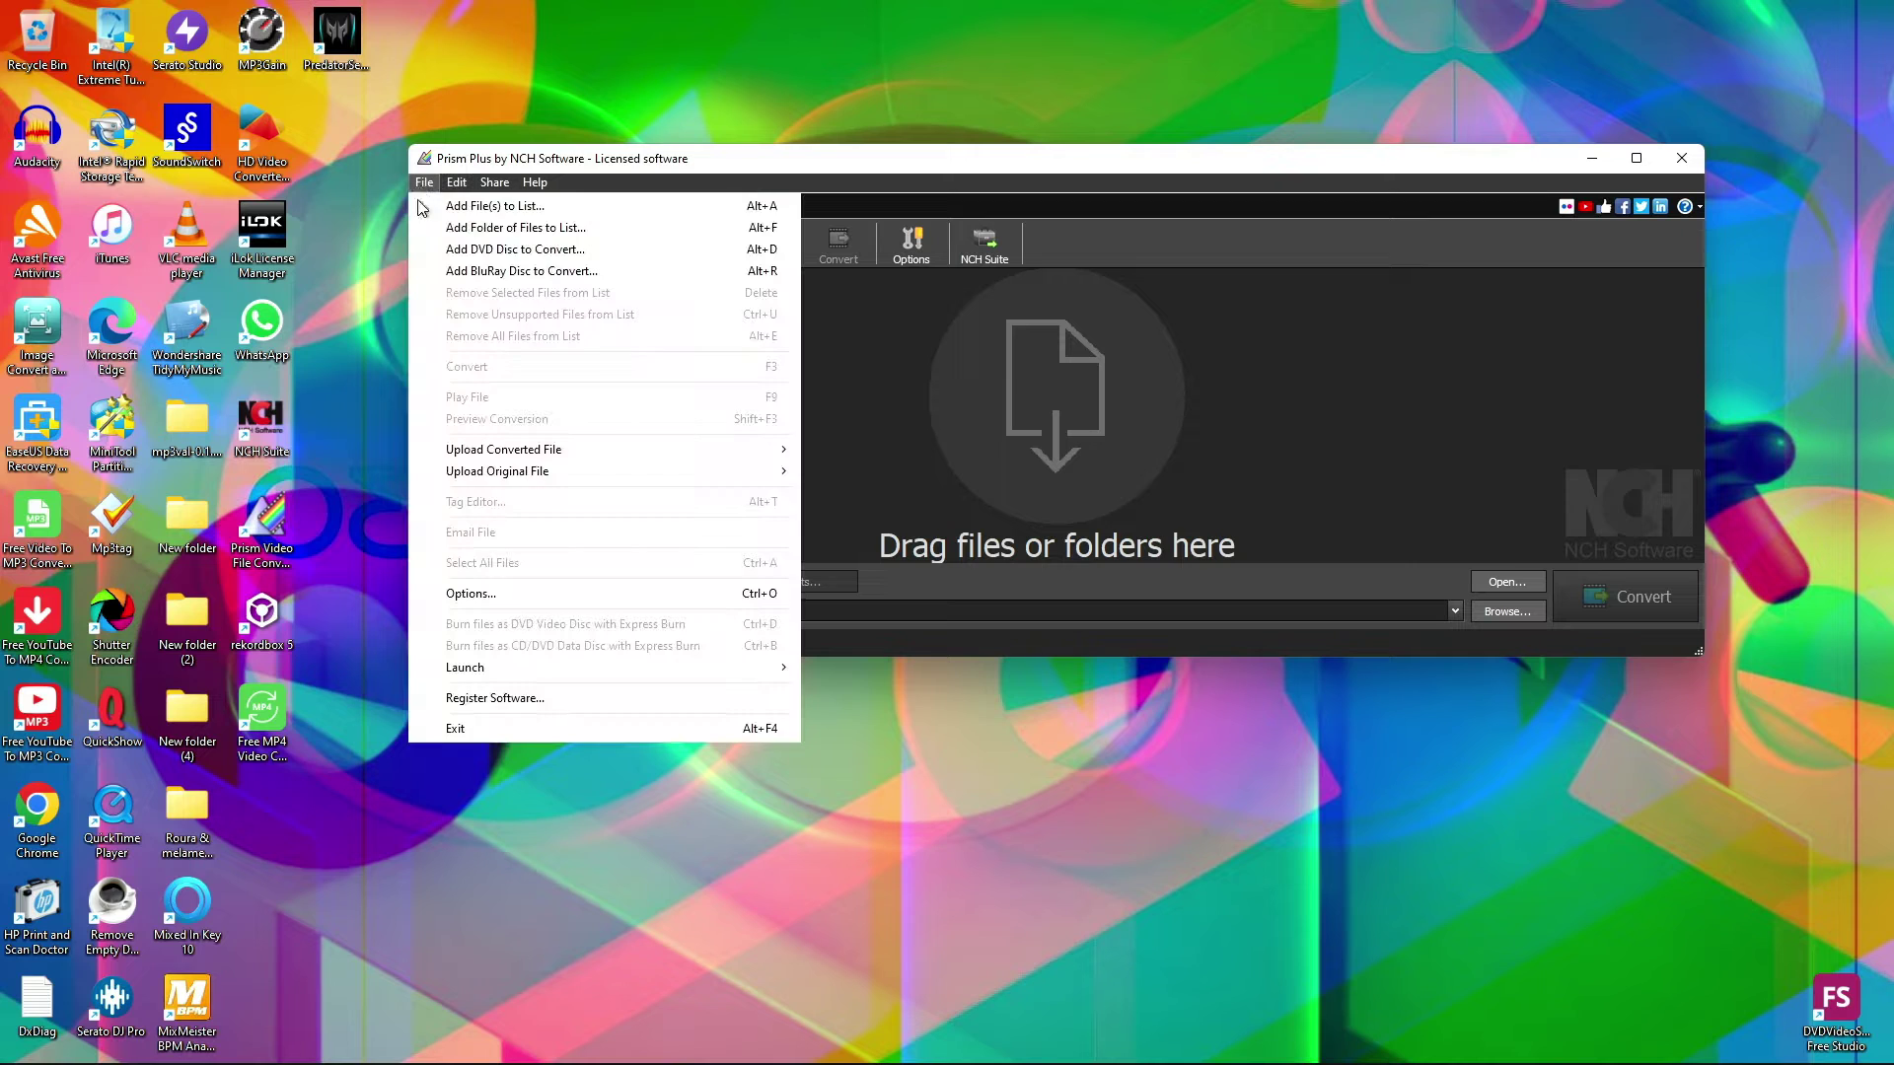
click(483, 591)
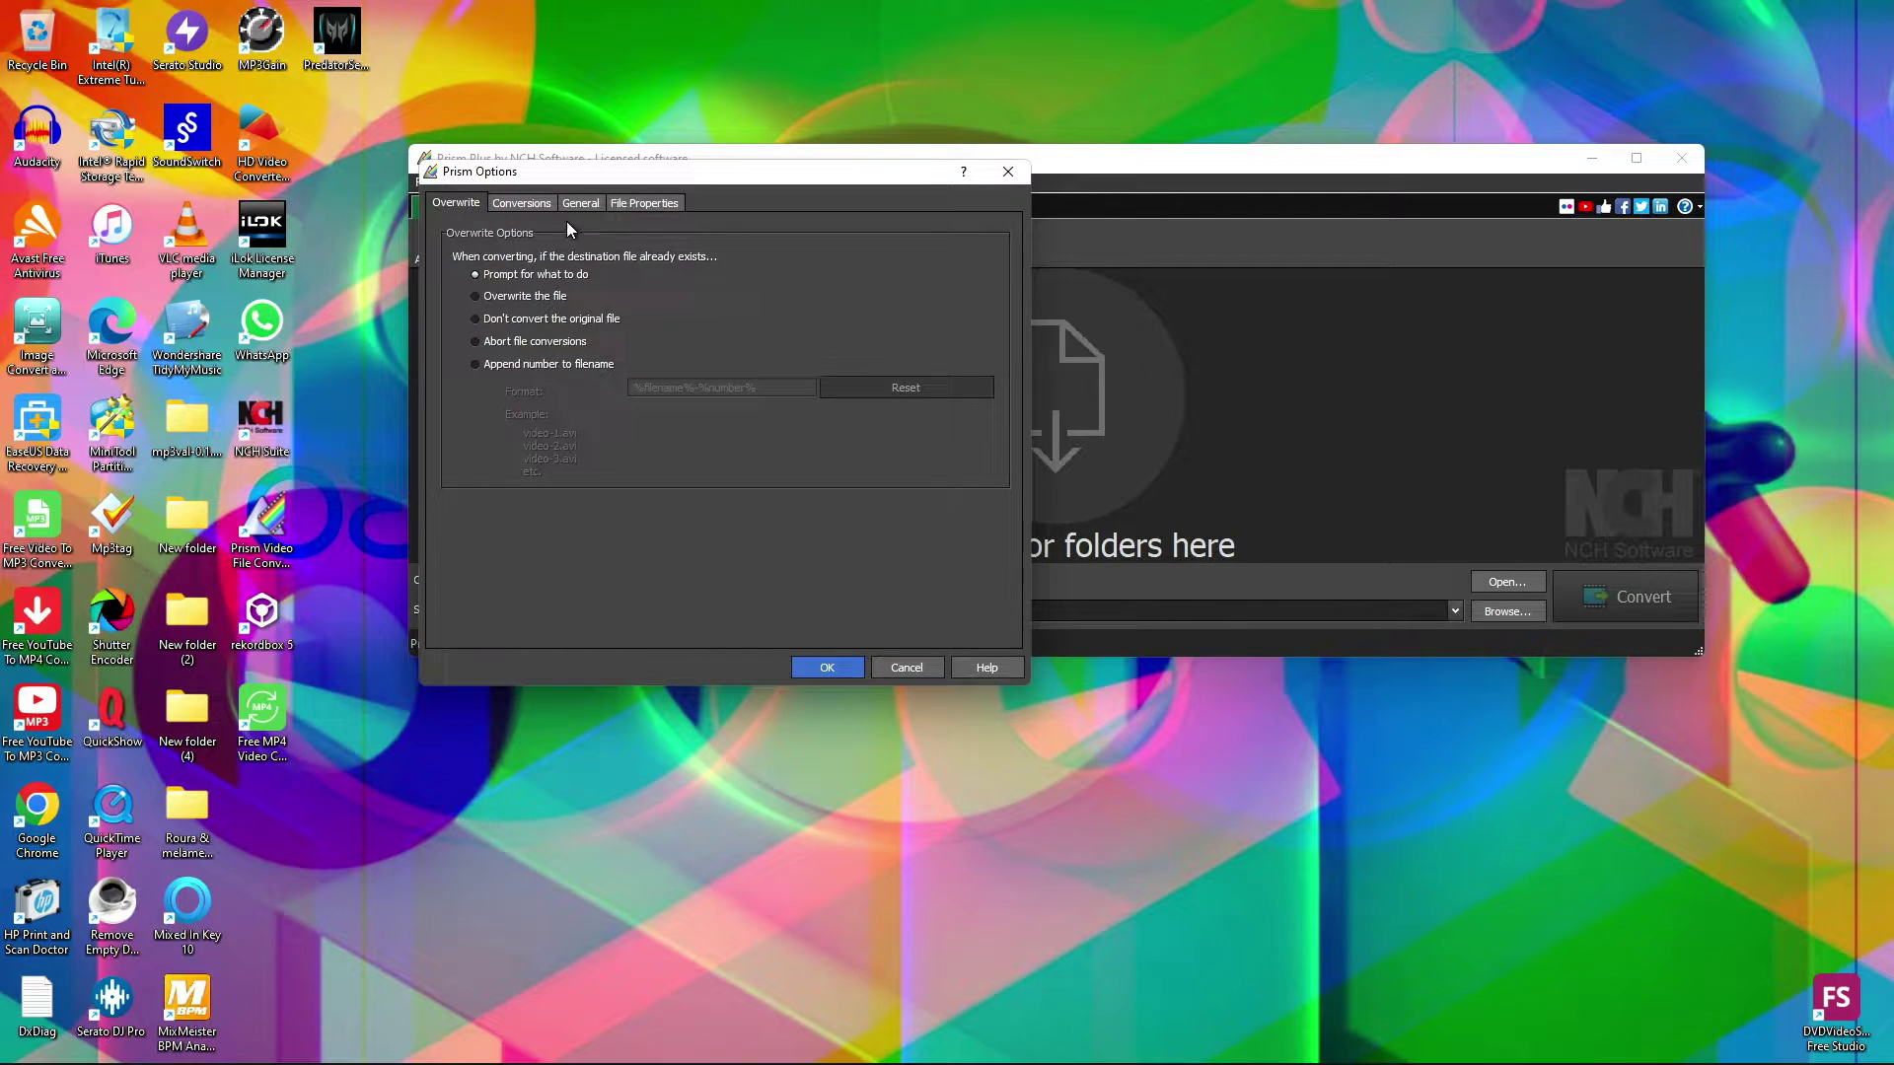
click(521, 203)
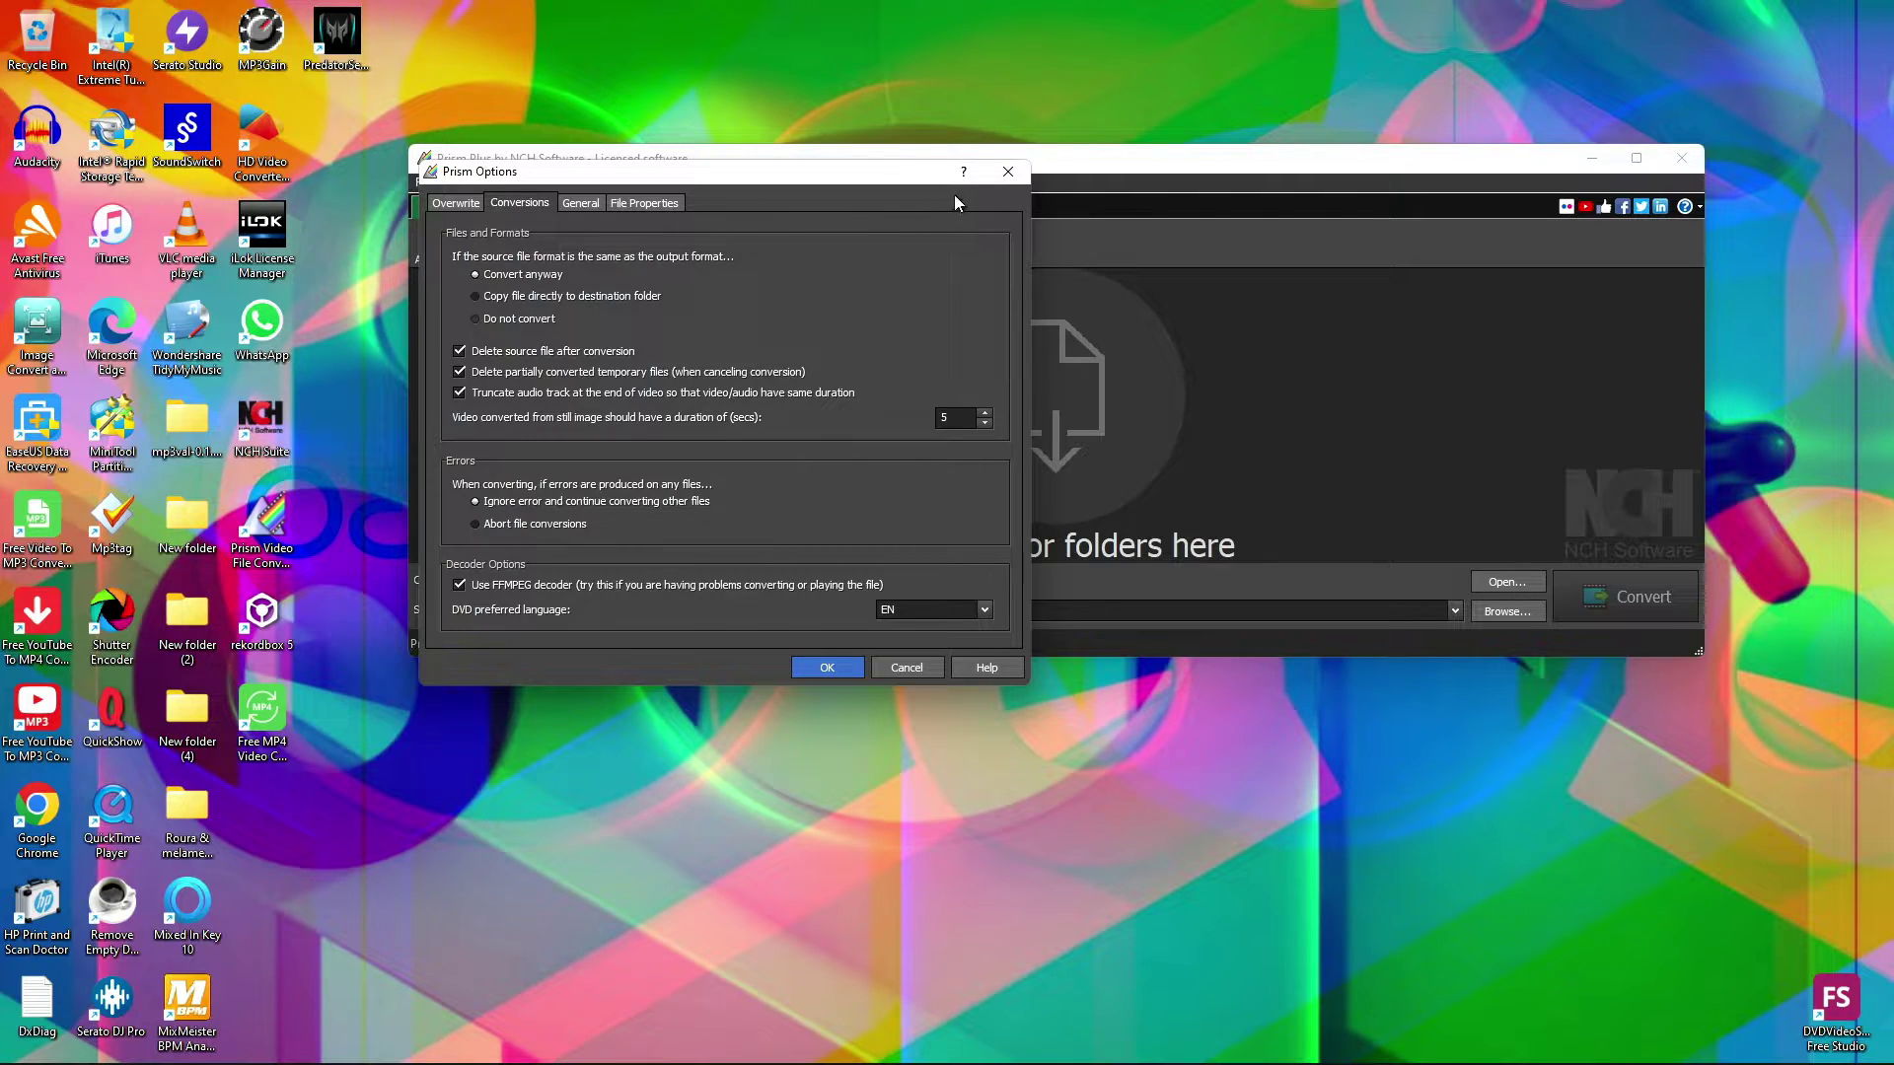
click(1003, 181)
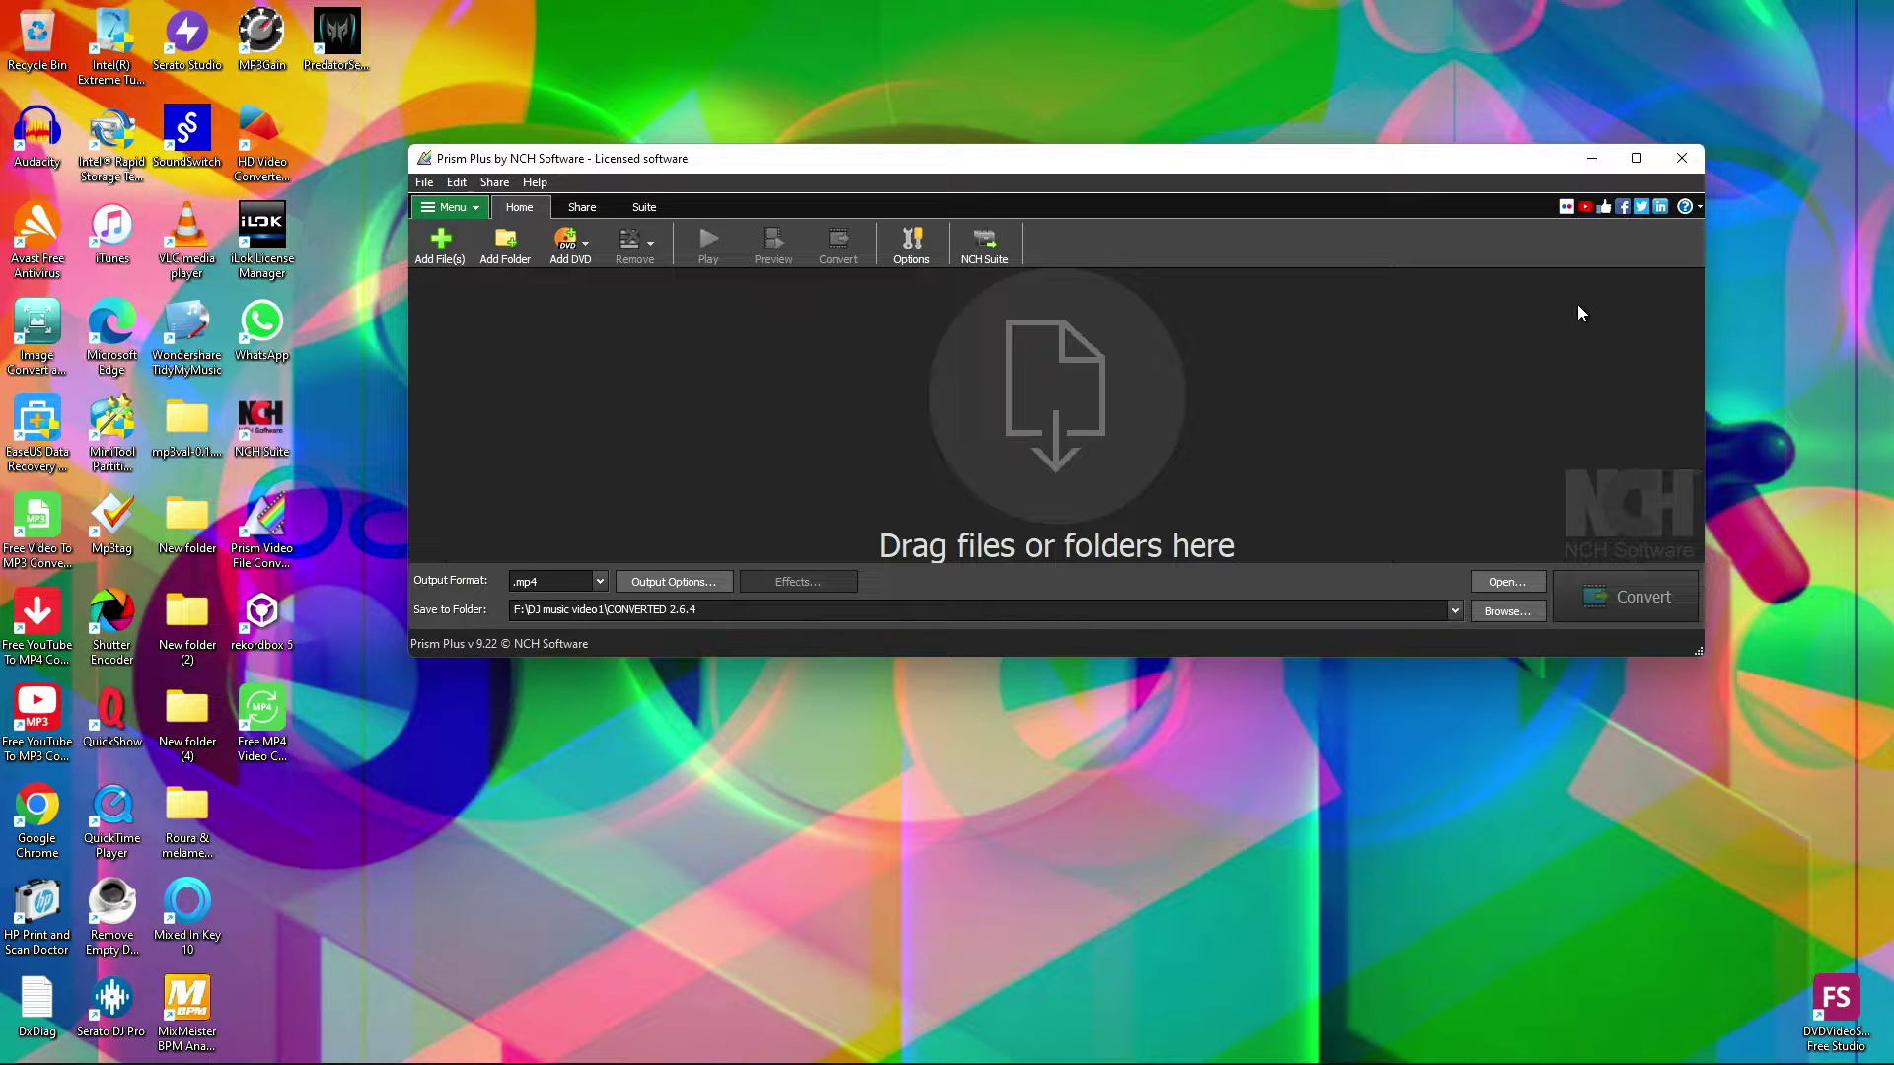
click(1693, 162)
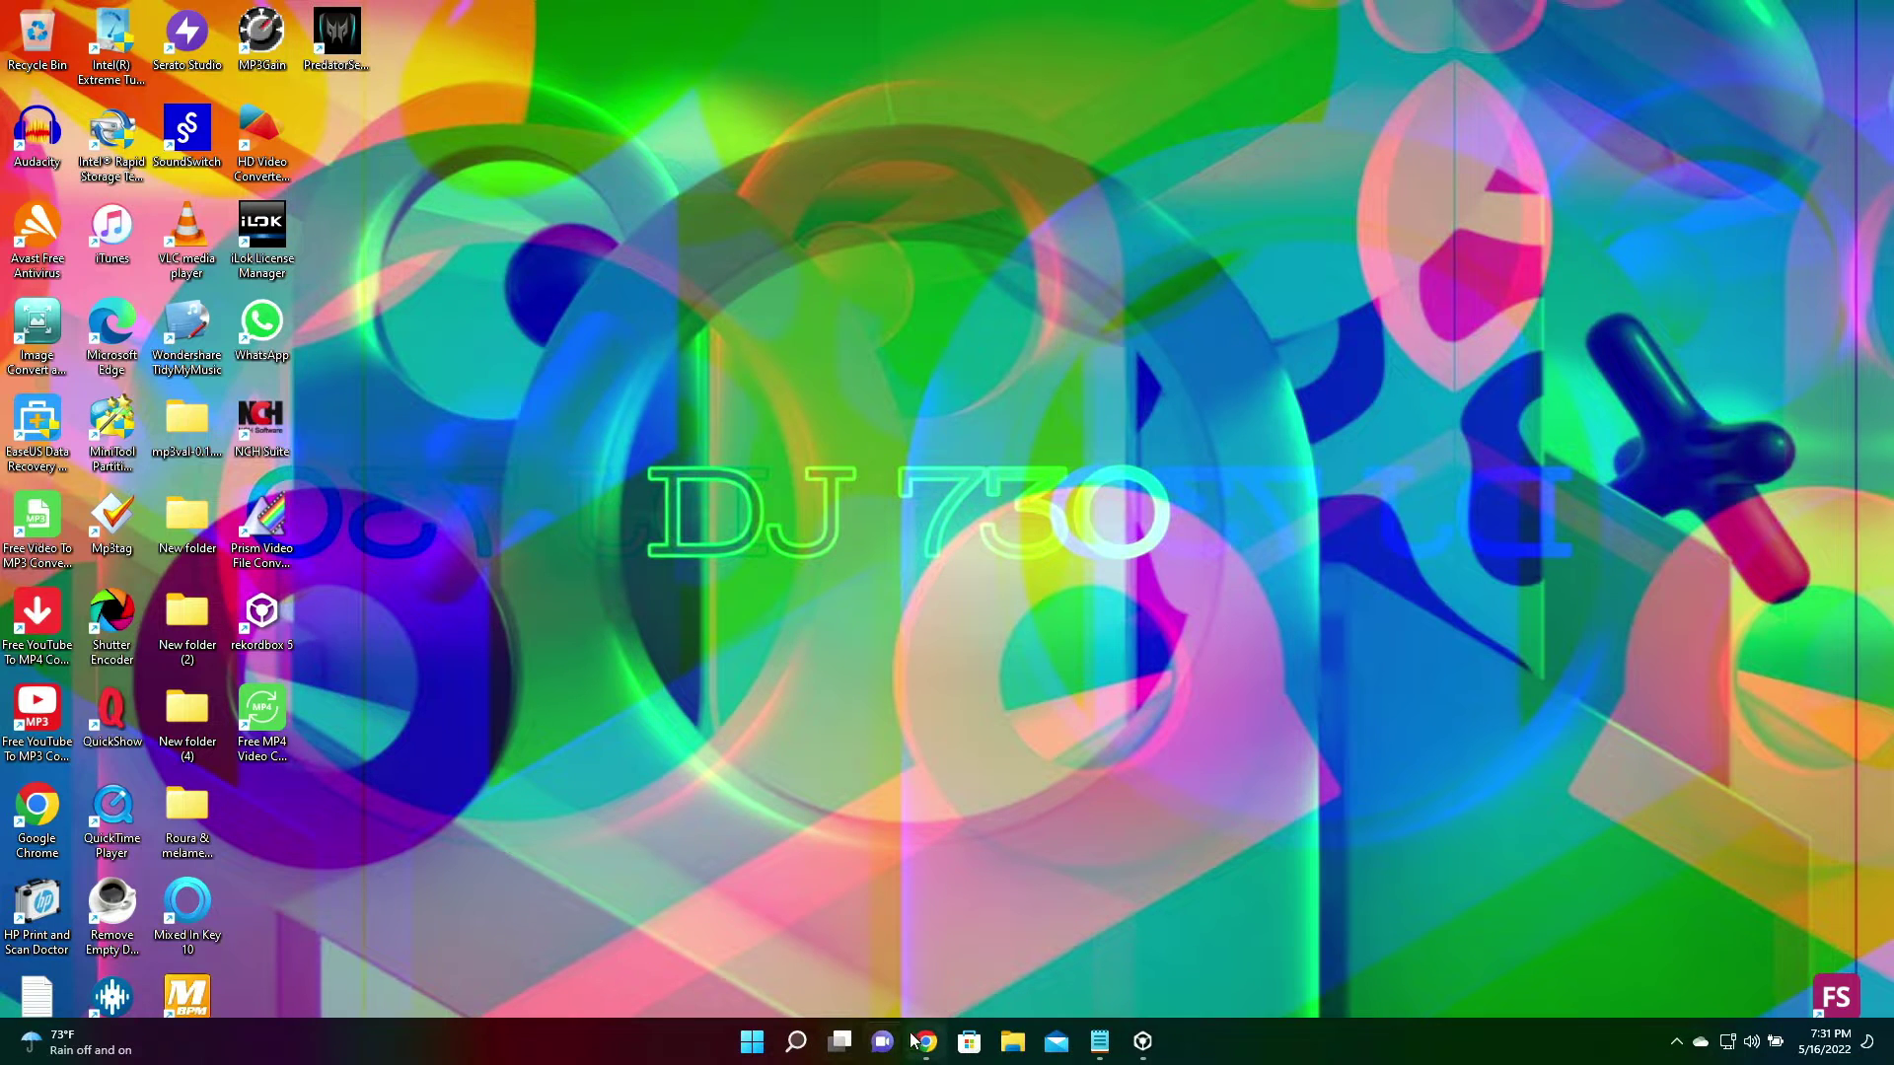
Switch back to rekordbox and move the paused Mi Romo Remix on deck 1 to about 1:55
mouse_move(1088, 1055)
click(1142, 1043)
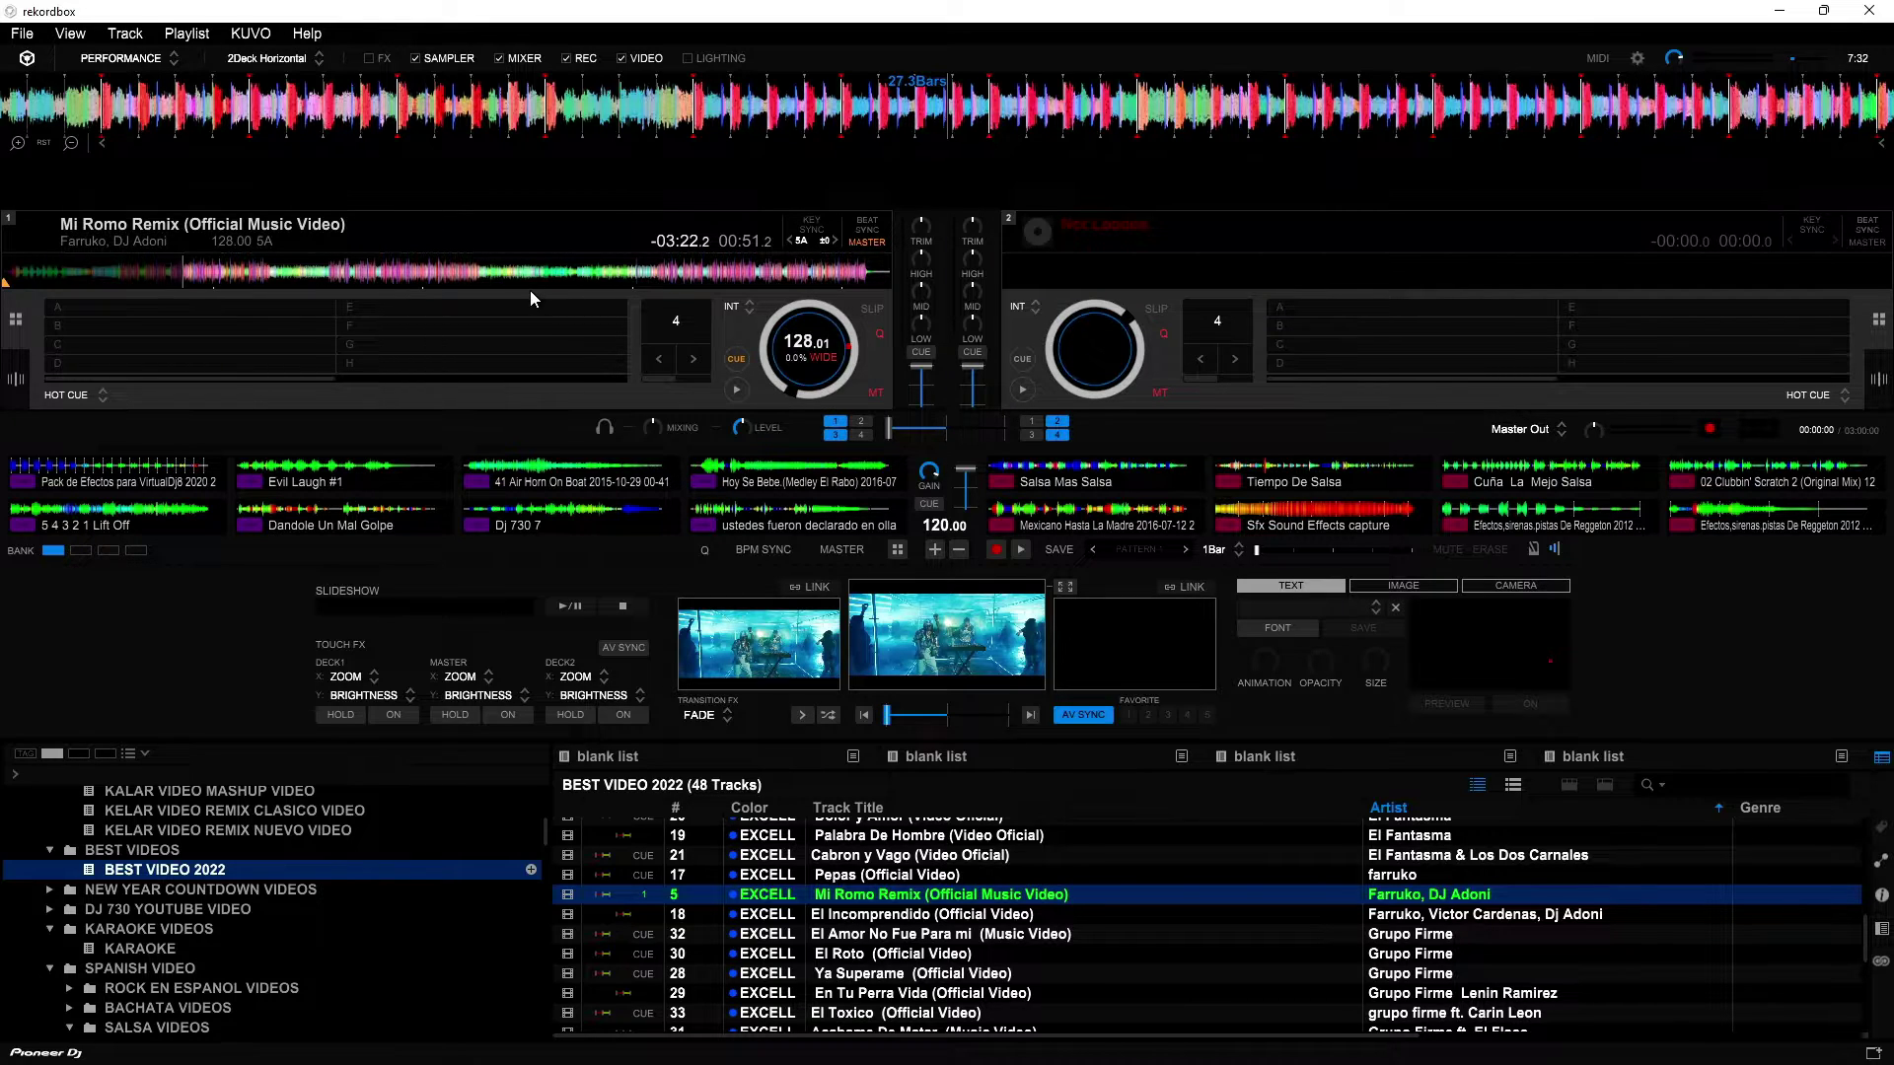
click(411, 286)
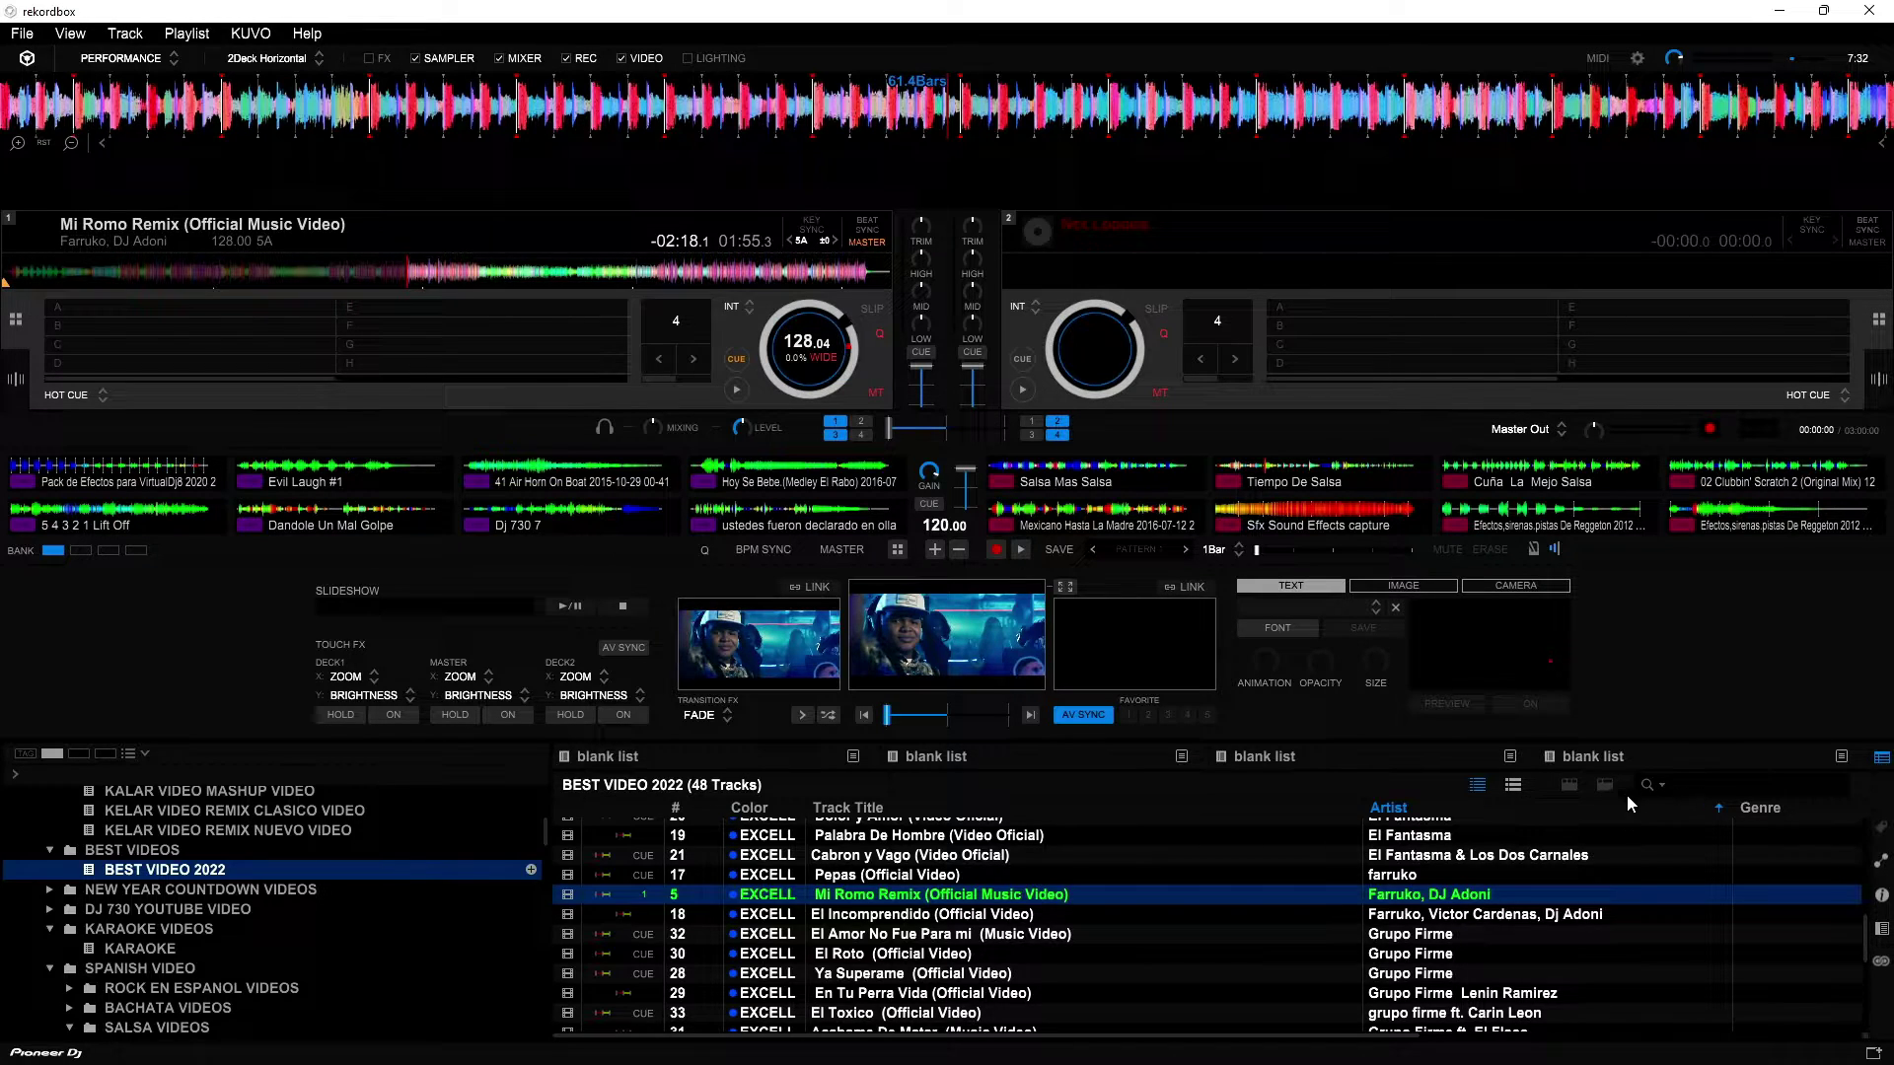
Look through the rest of BEST VIDEO 2022, and open HISTORY 2022-05-14 (1) and examine its full track list
click(1689, 789)
scroll(914, 999, down, 8)
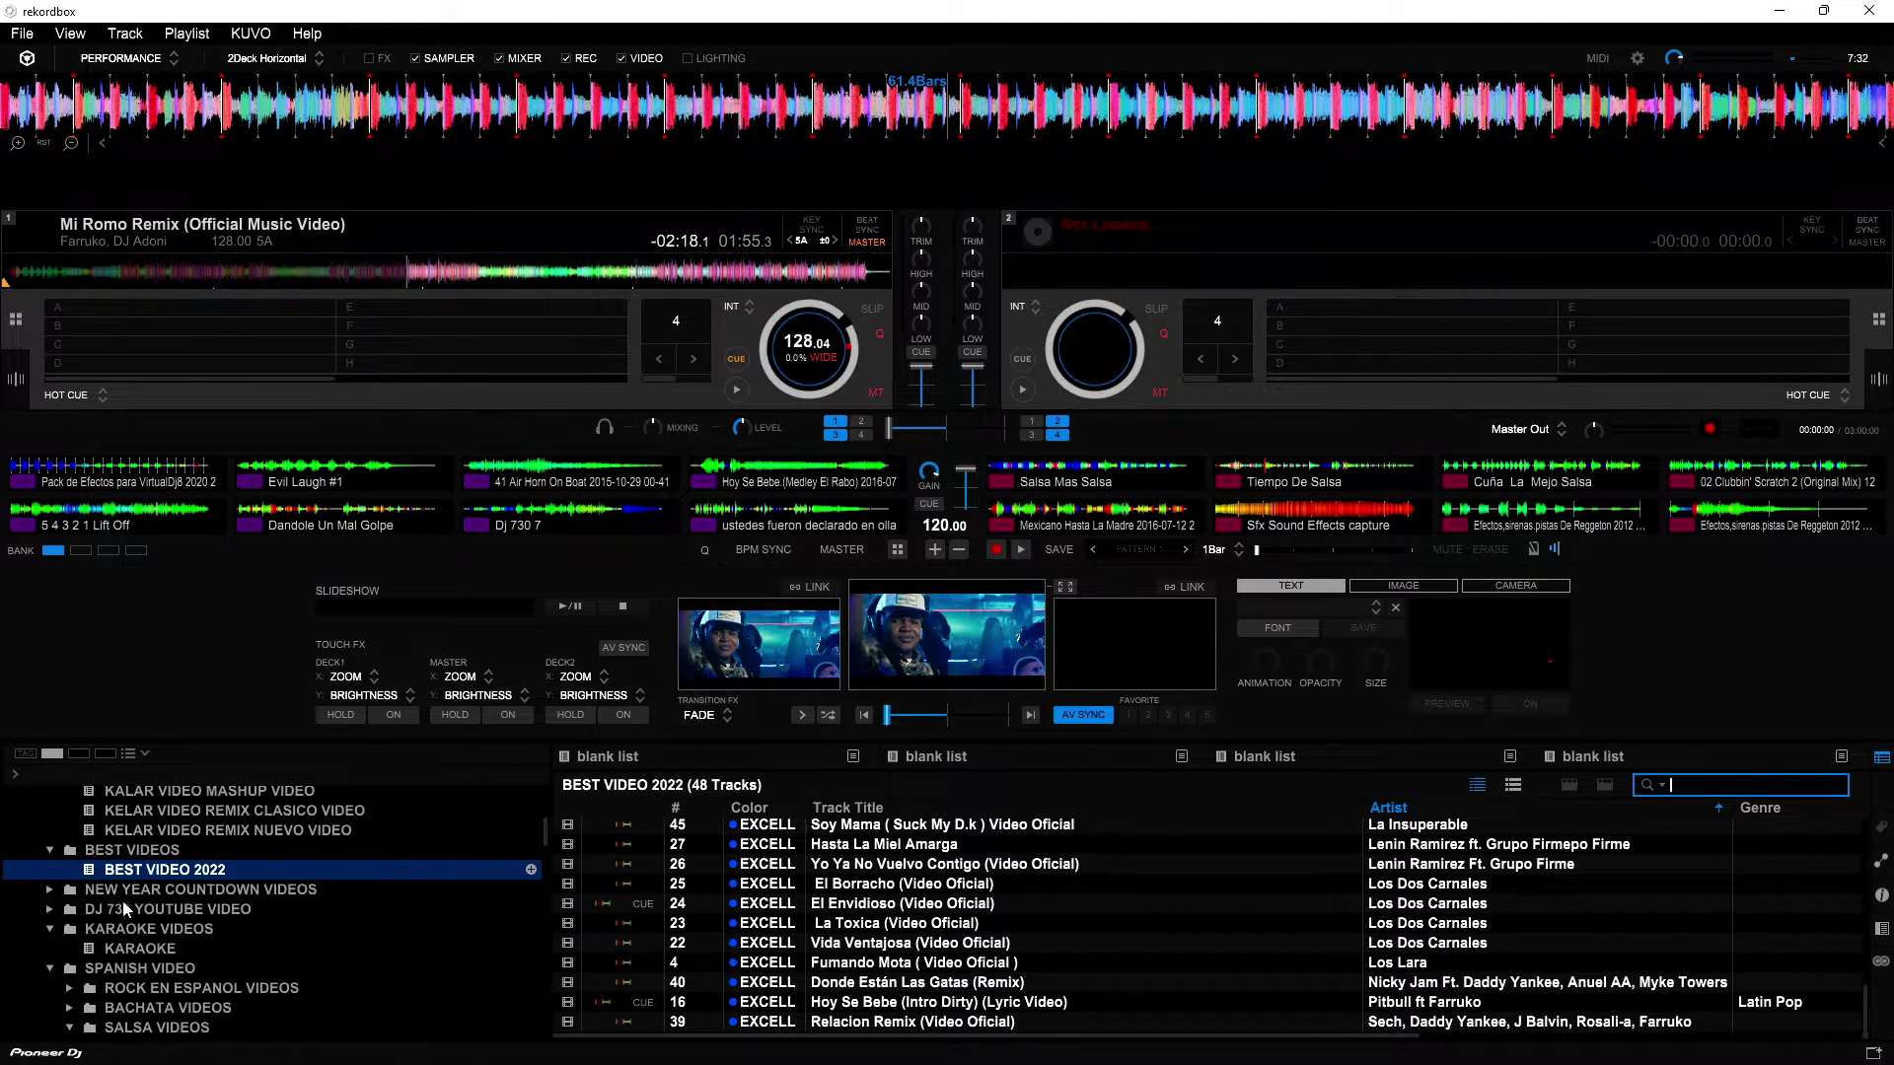
scroll(212, 944, up, 10)
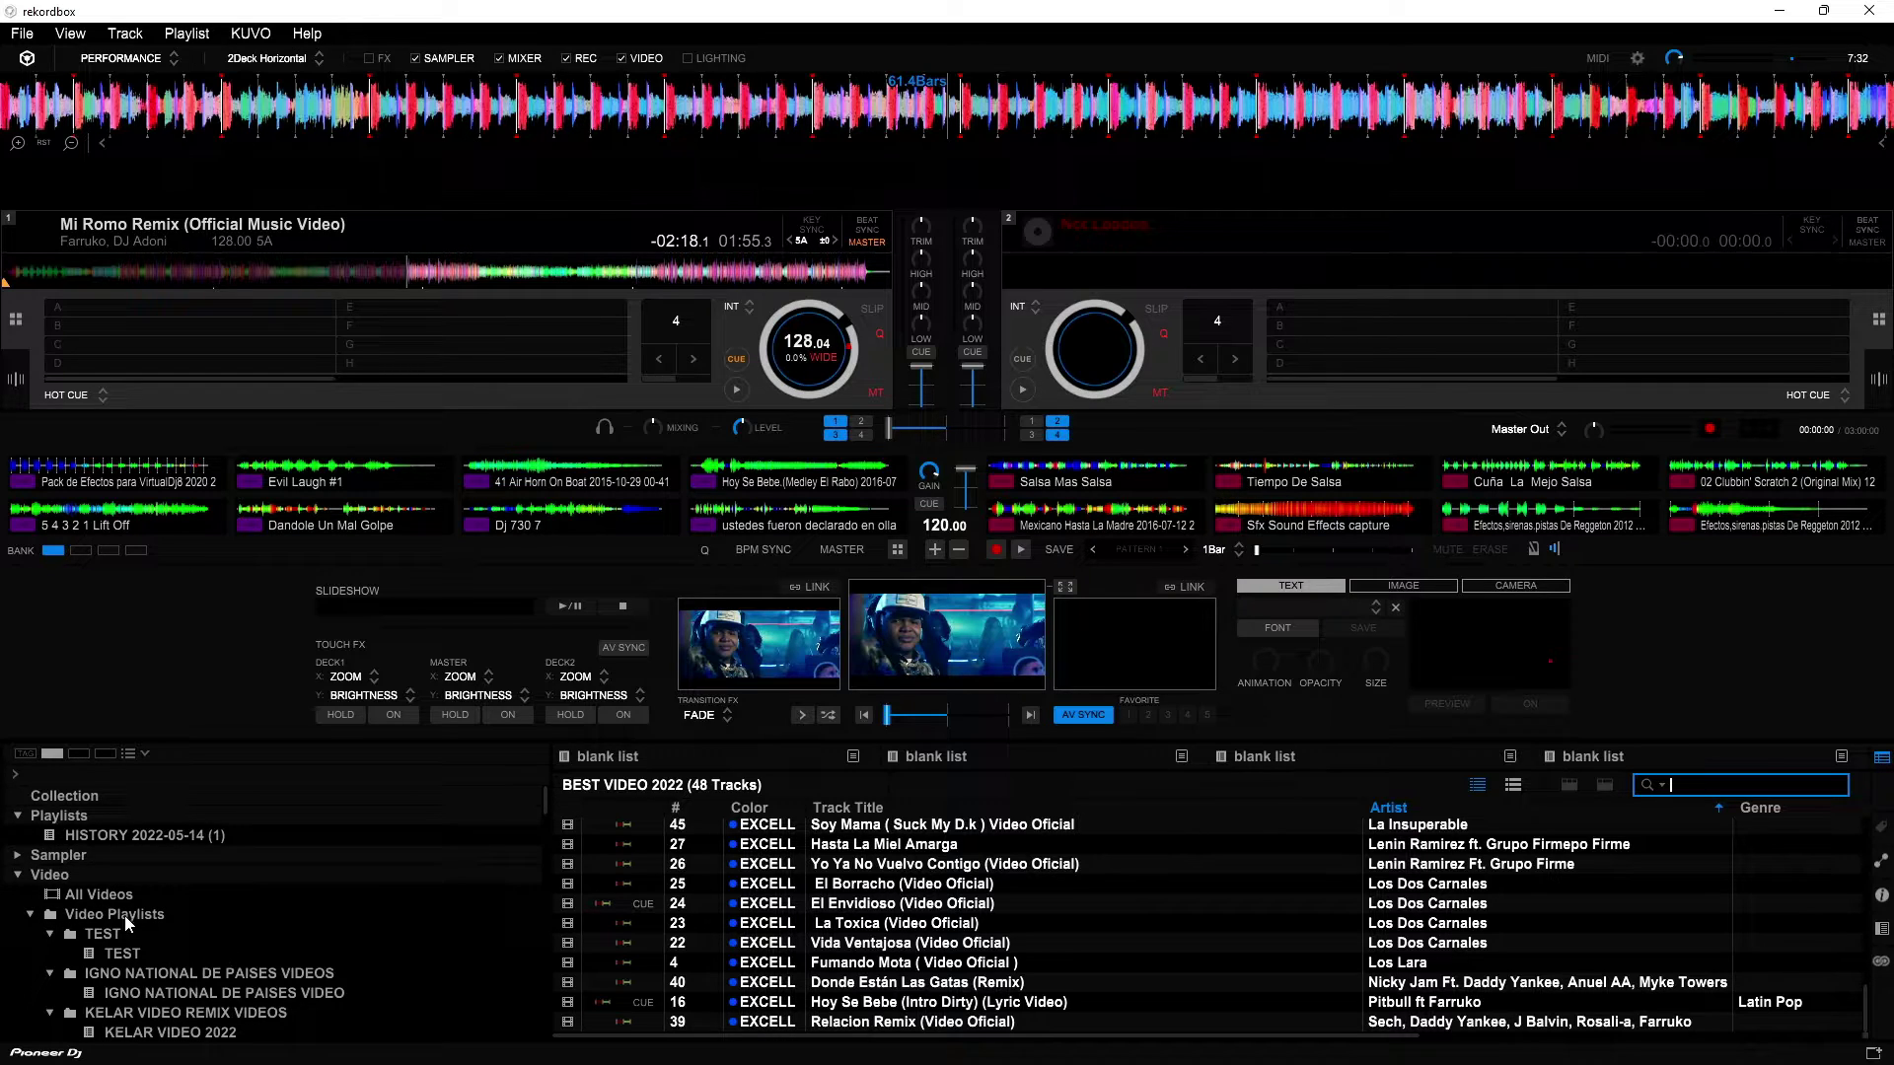
click(88, 837)
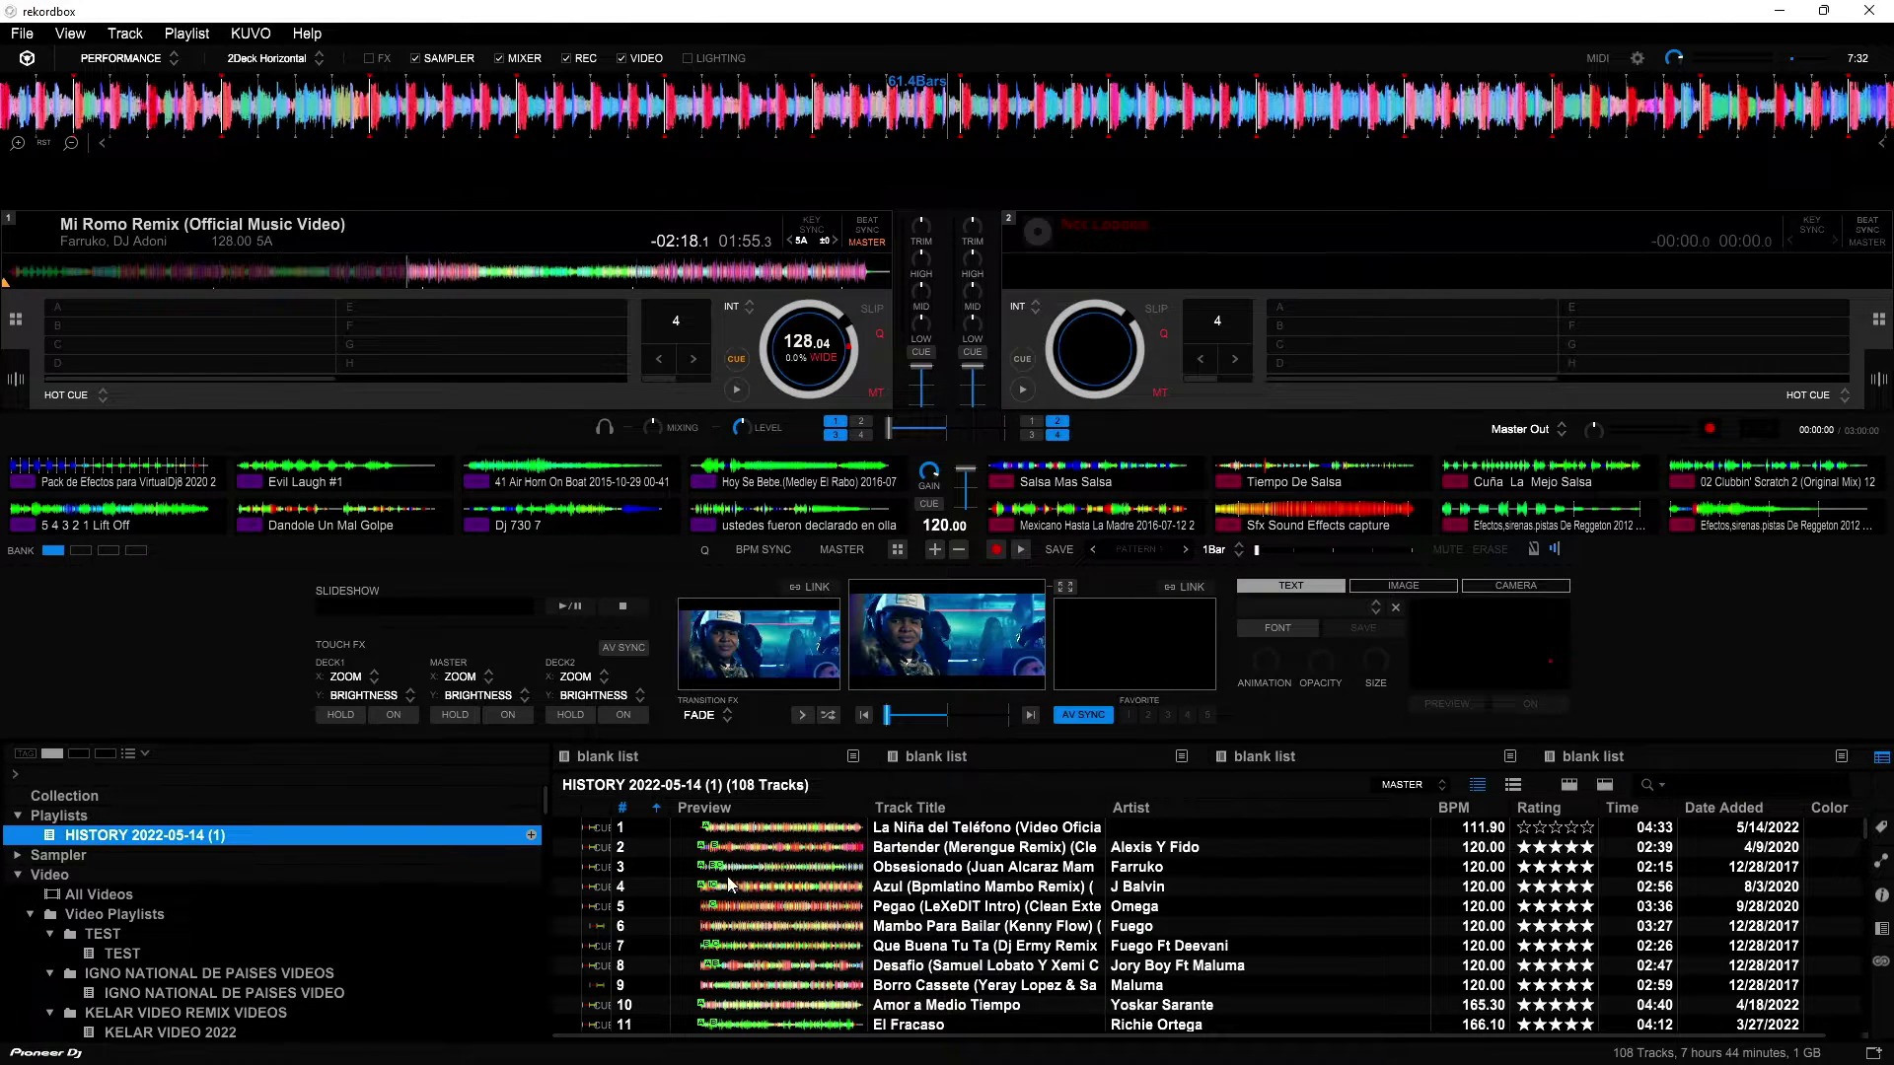
scroll(632, 873, down, 5)
scroll(631, 873, down, 20)
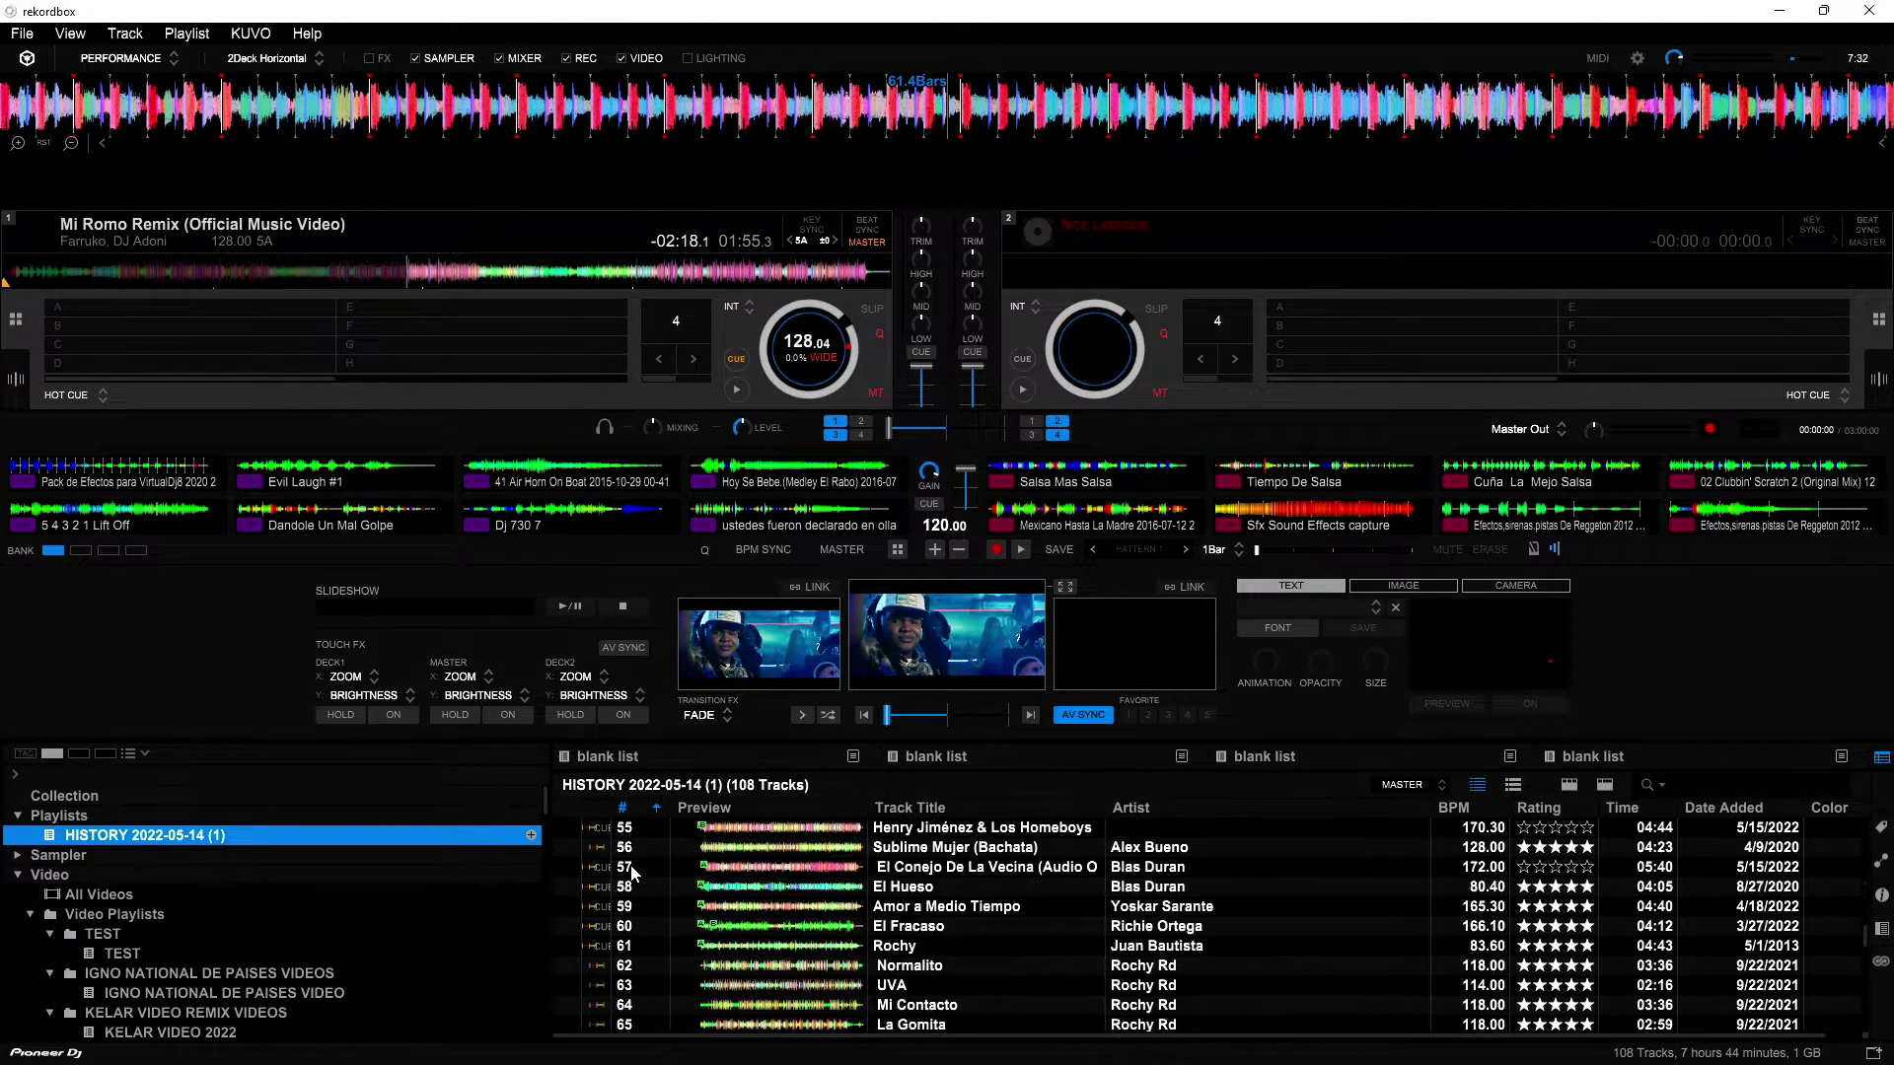
scroll(677, 969, up, 20)
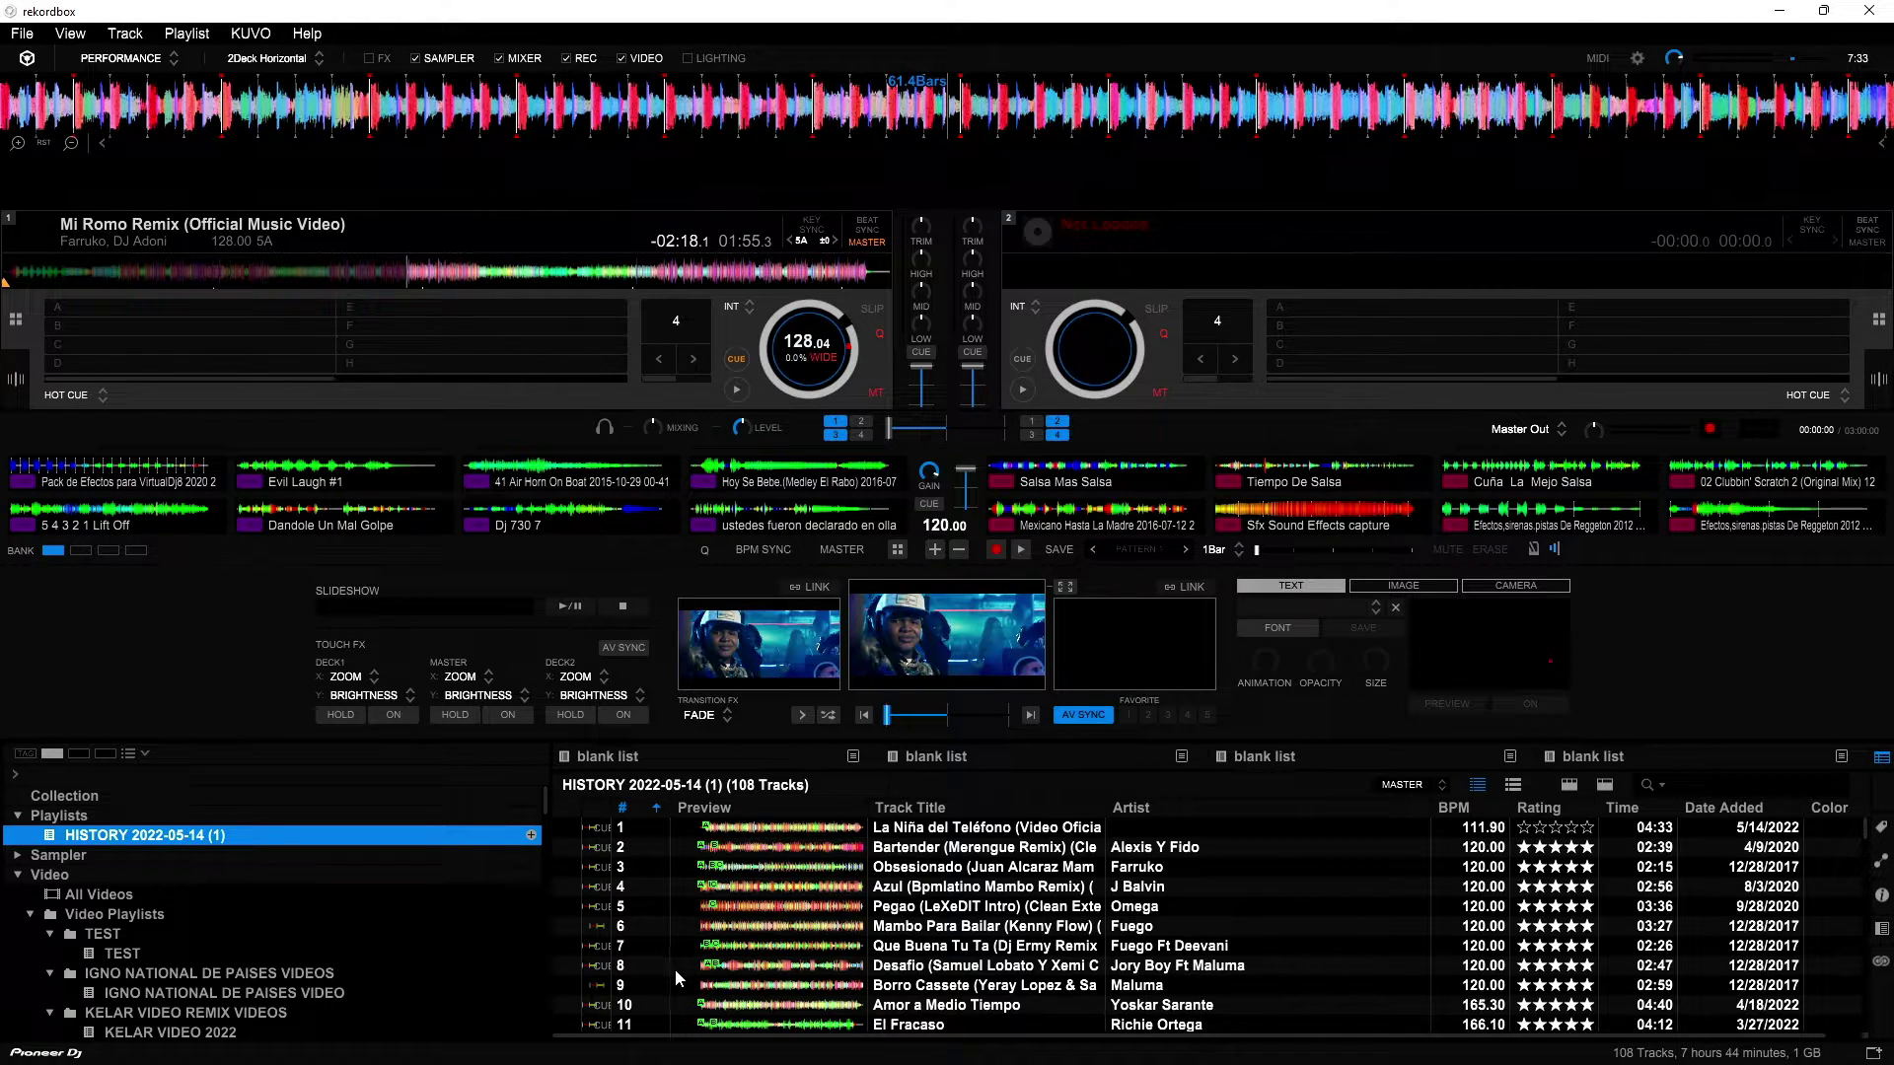
scroll(814, 897, down, 15)
scroll(817, 900, down, 17)
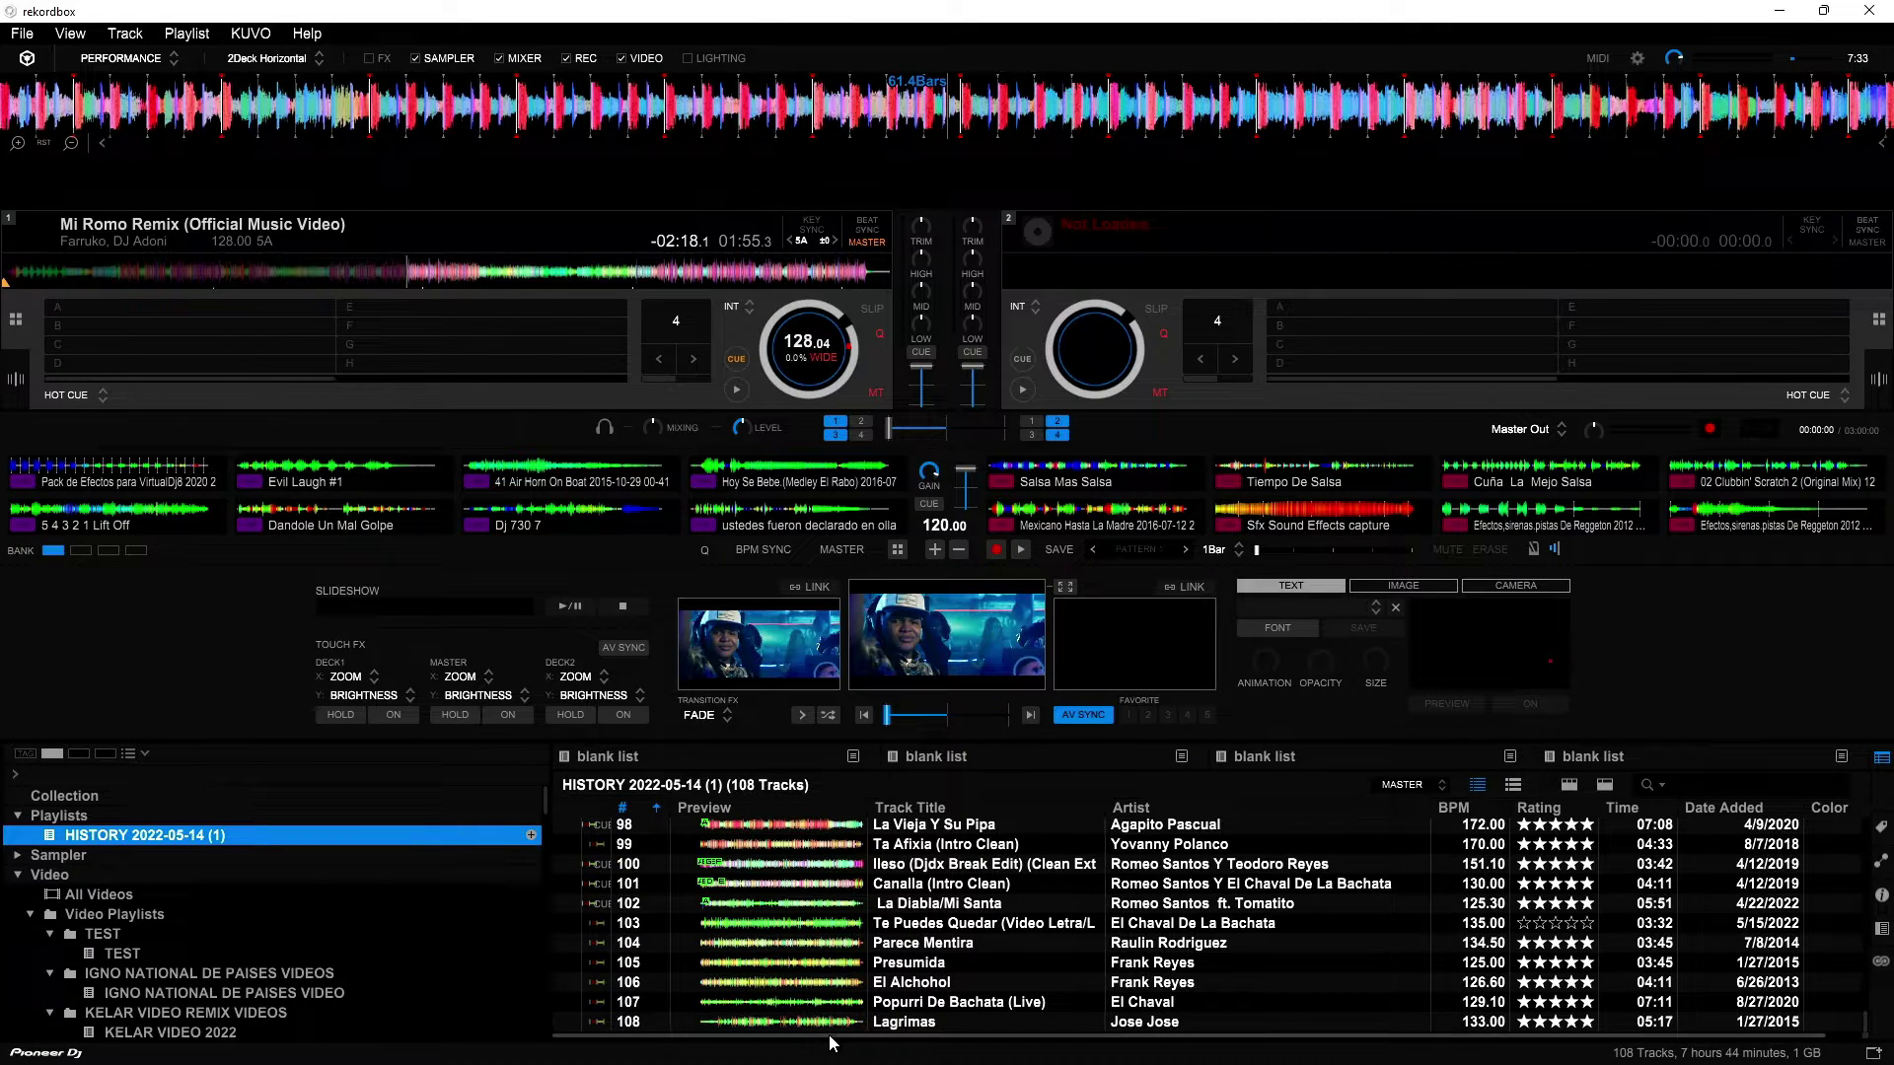
click(775, 1036)
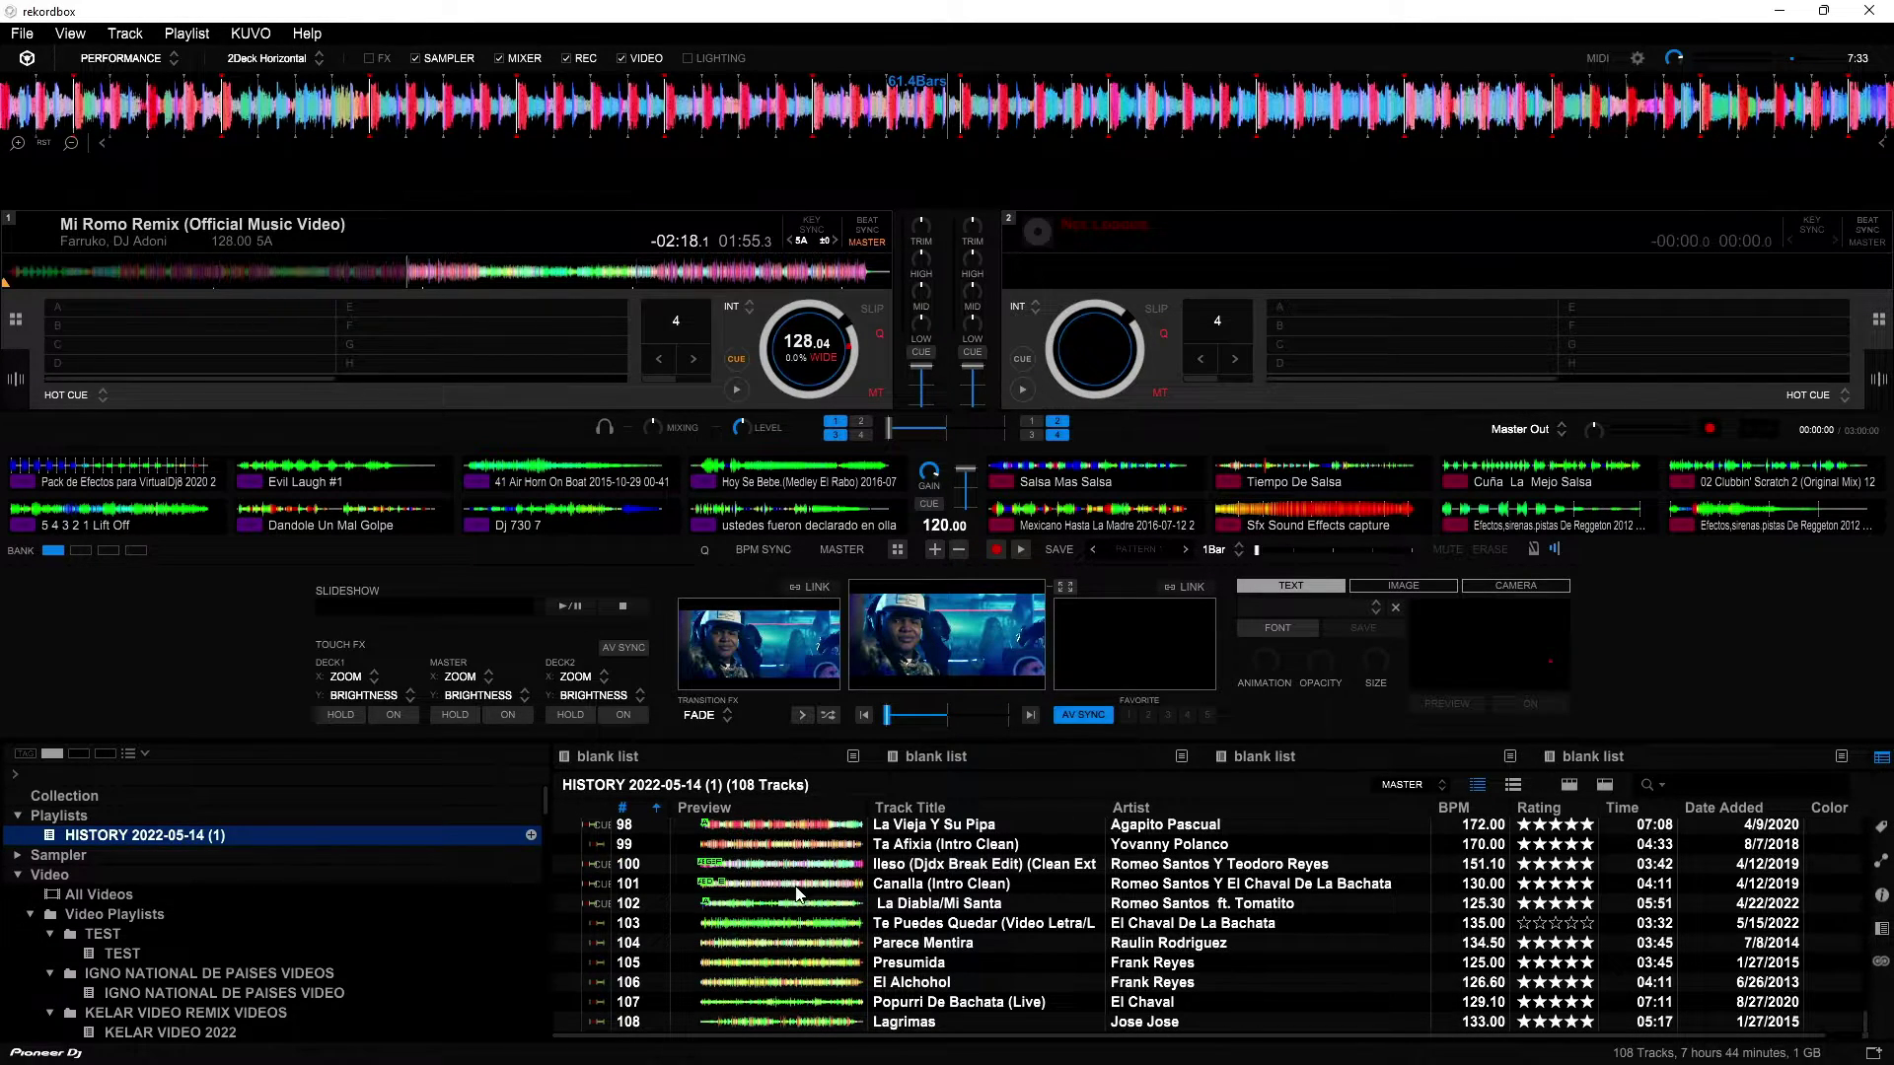
scroll(779, 900, up, 13)
scroll(779, 900, up, 2)
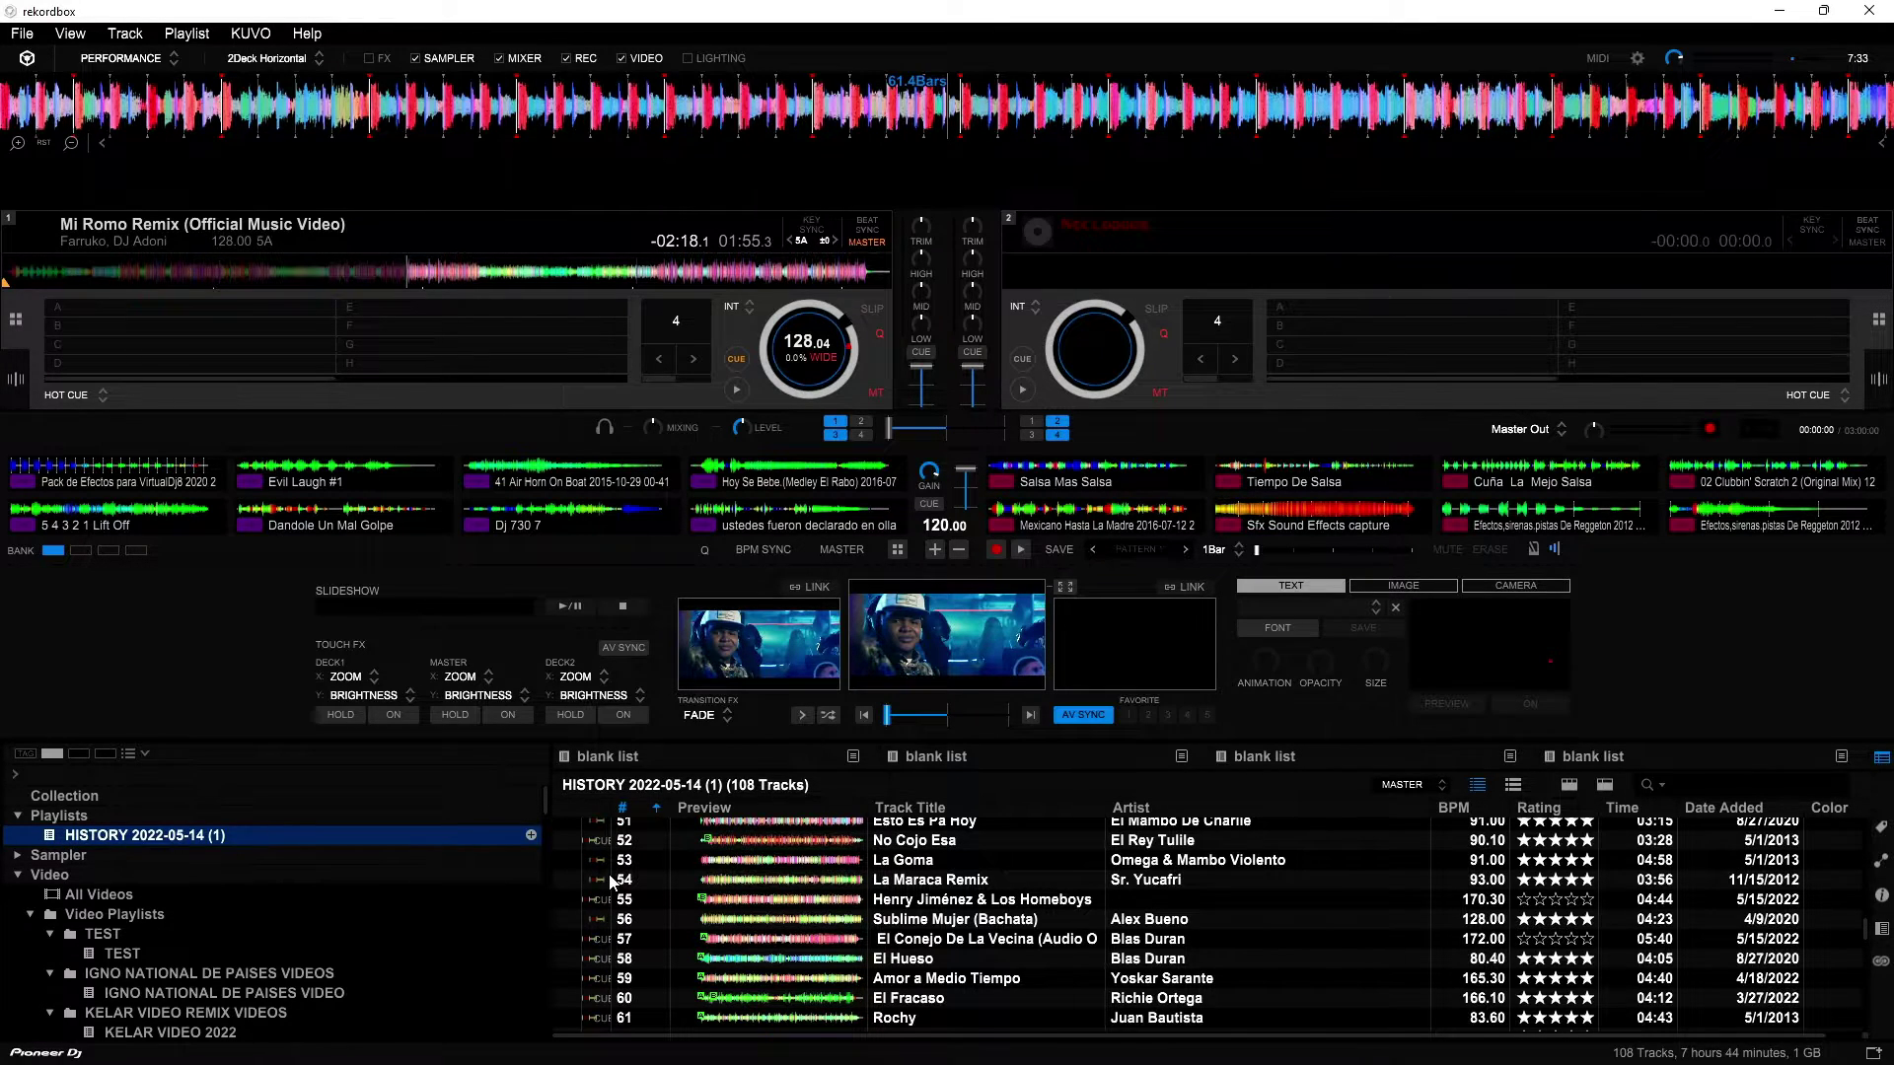
scroll(612, 882, down, 15)
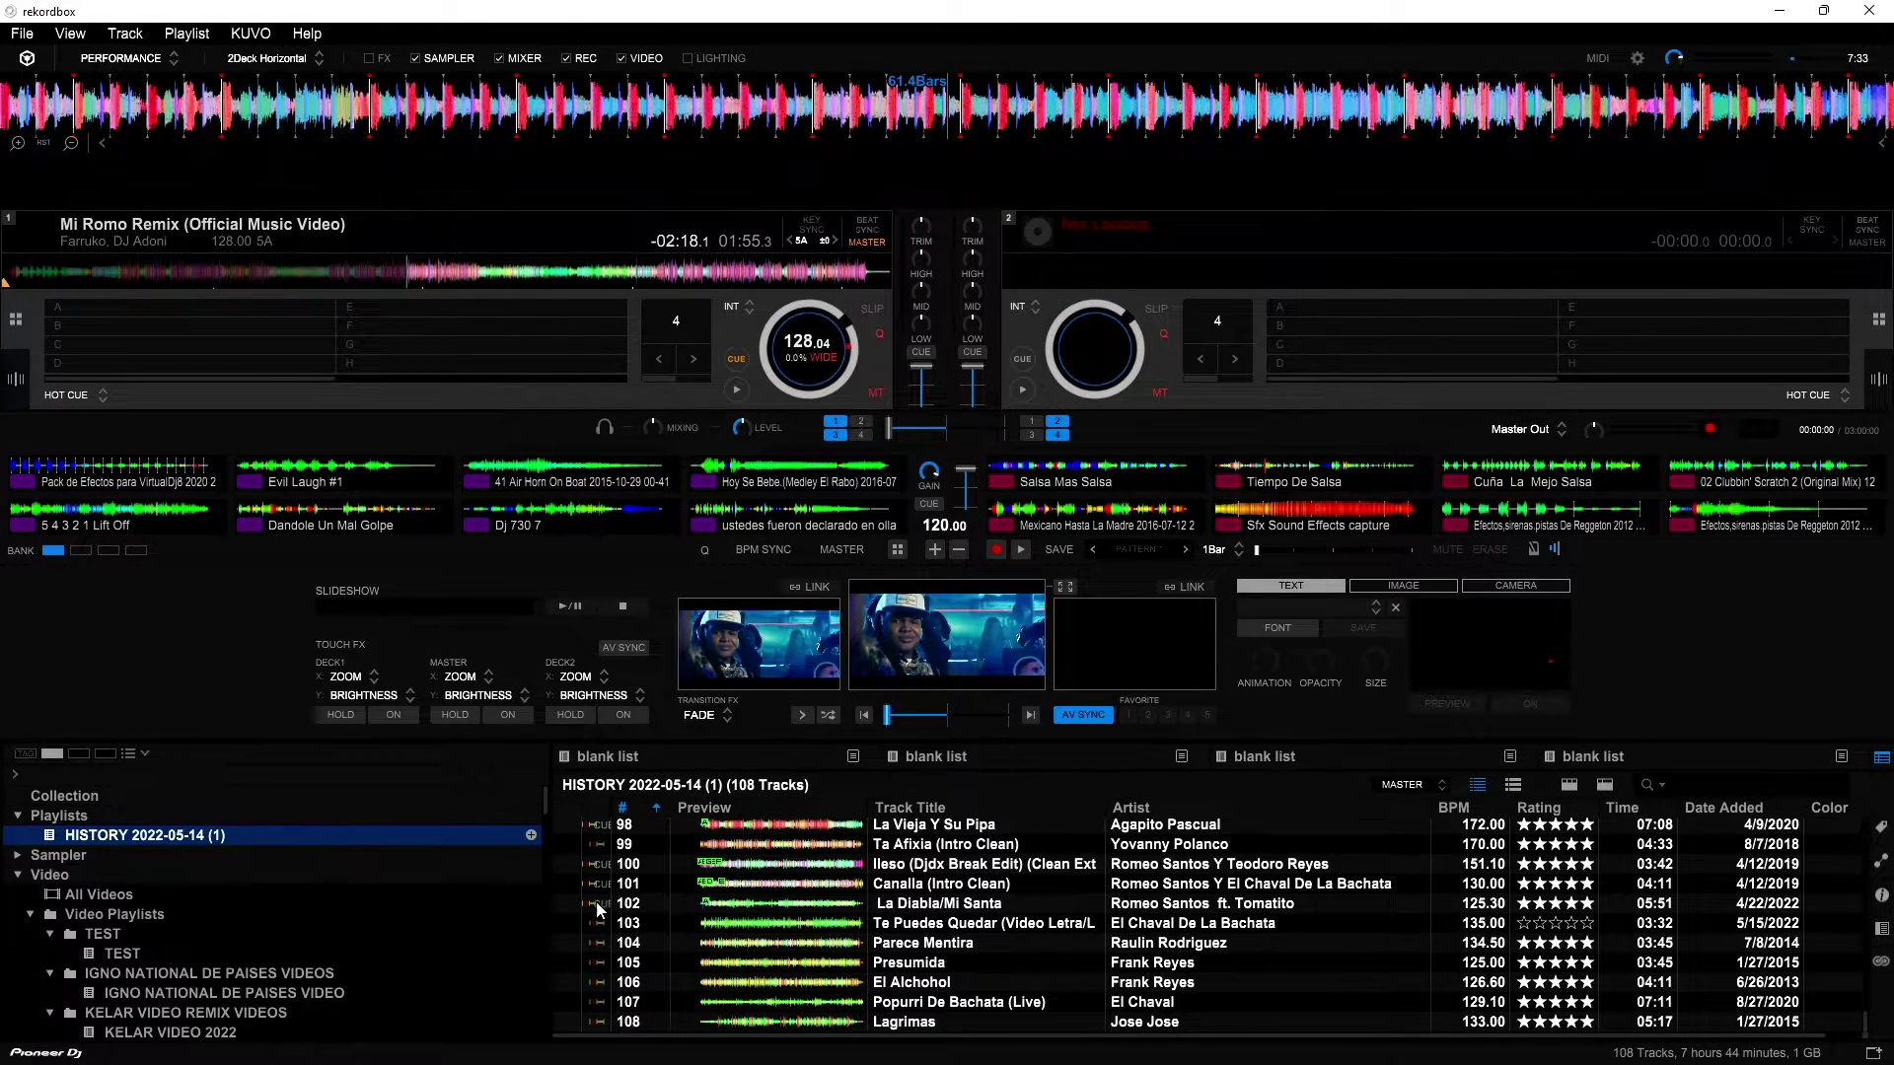
scroll(612, 882, up, 20)
scroll(702, 886, up, 7)
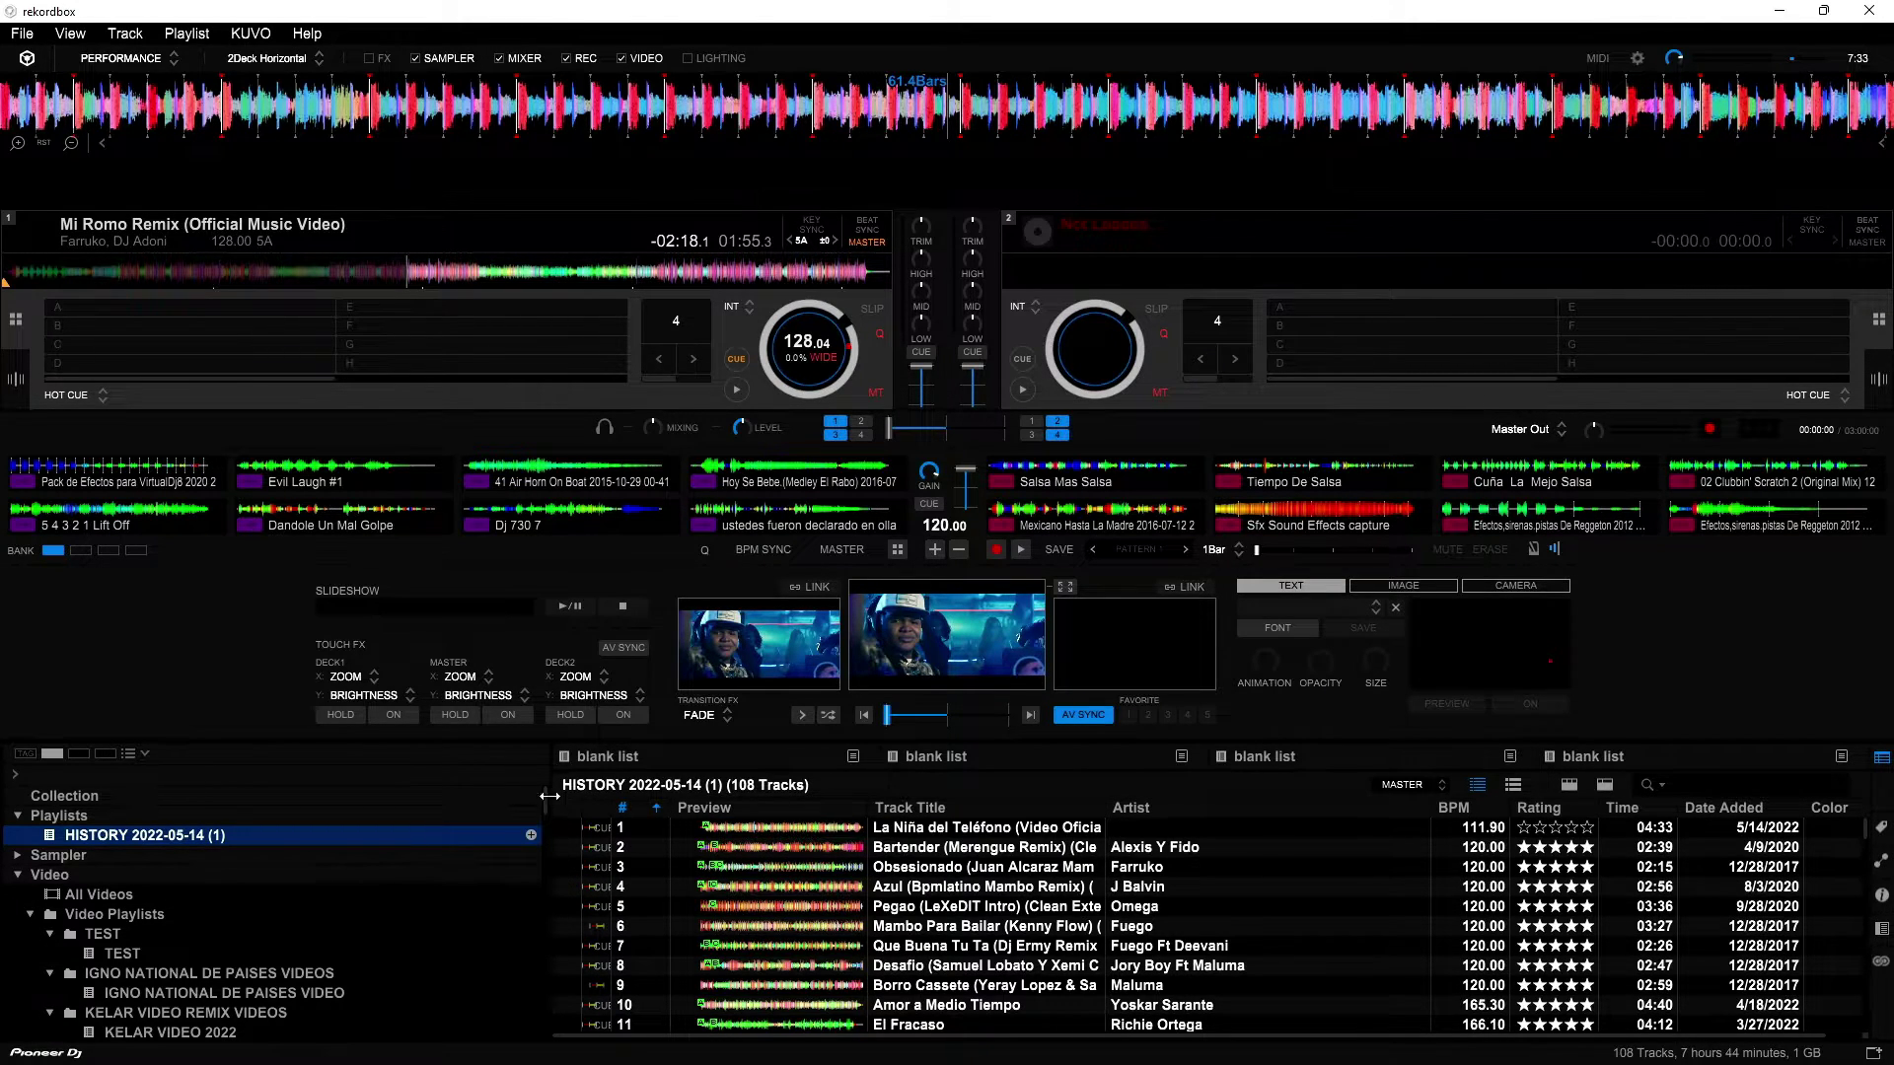
Play Mi Romo Remix on deck 1 for about two seconds and pause it again
click(740, 391)
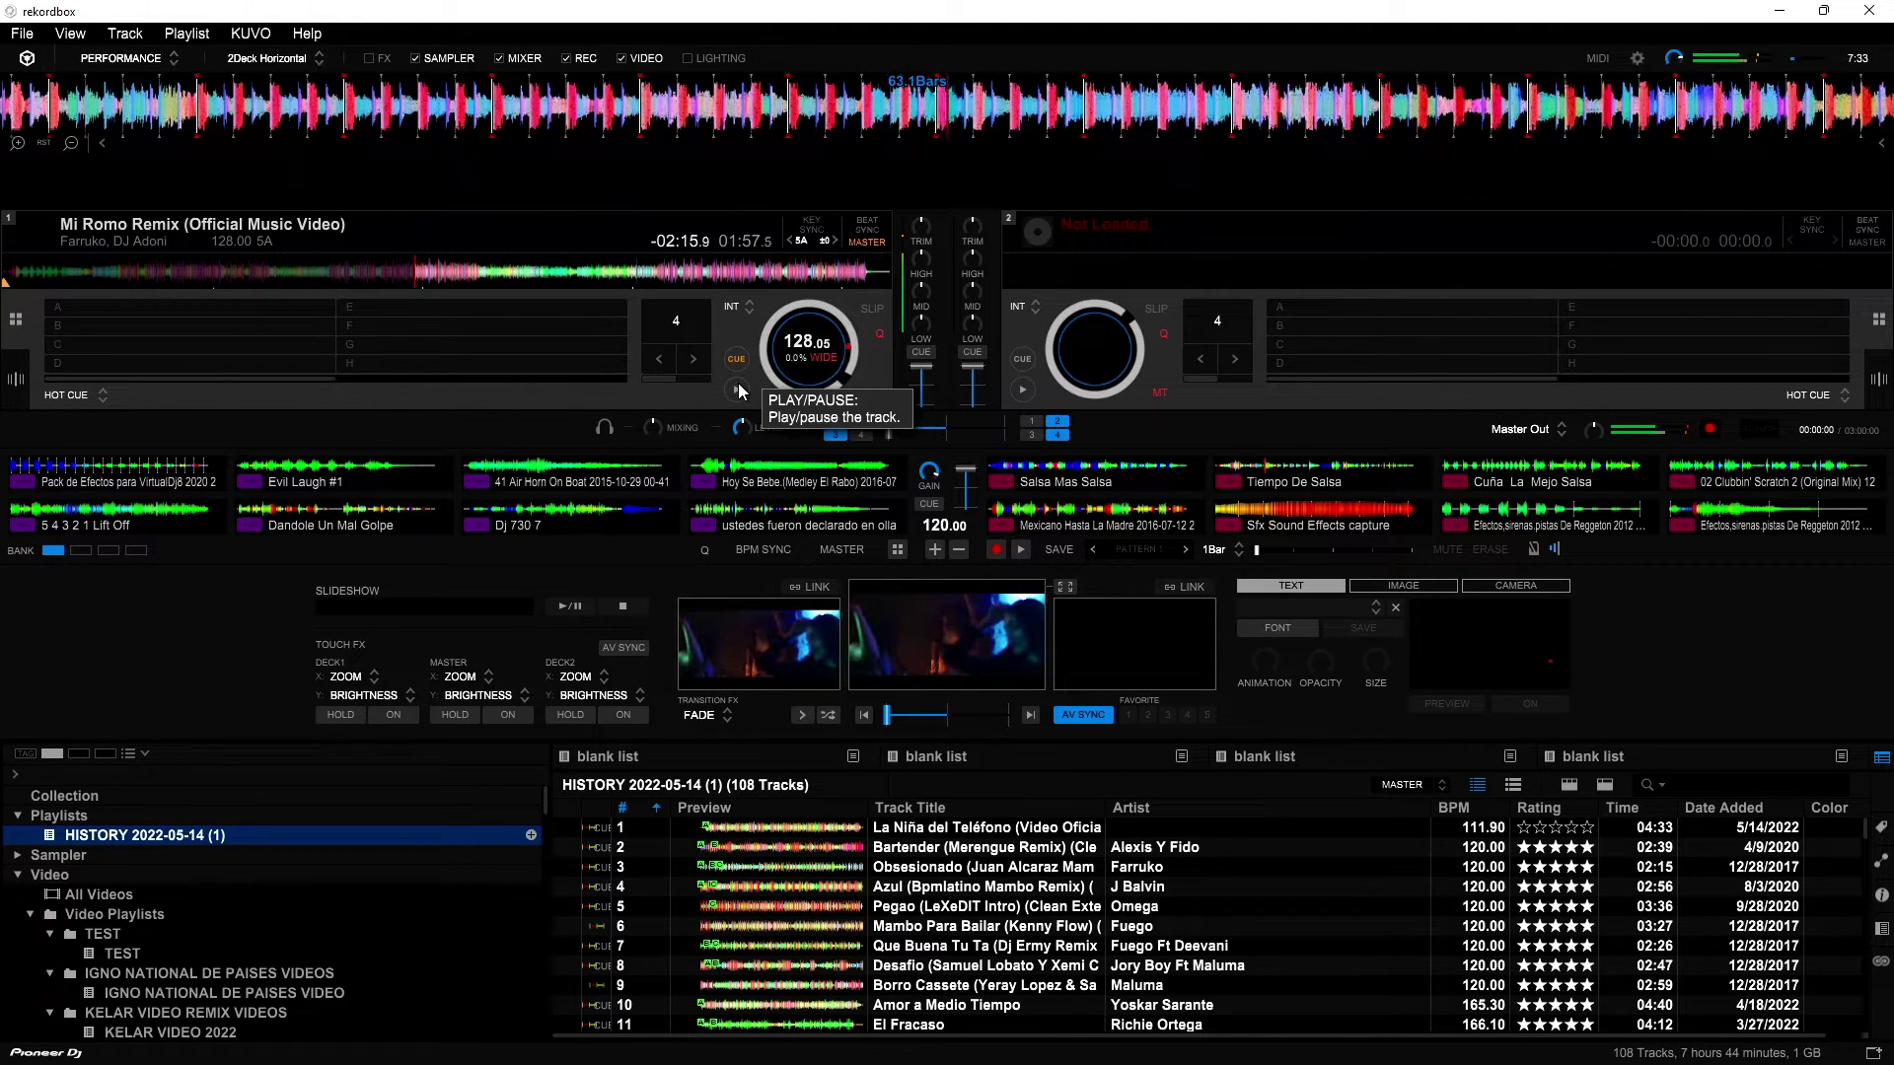
click(740, 392)
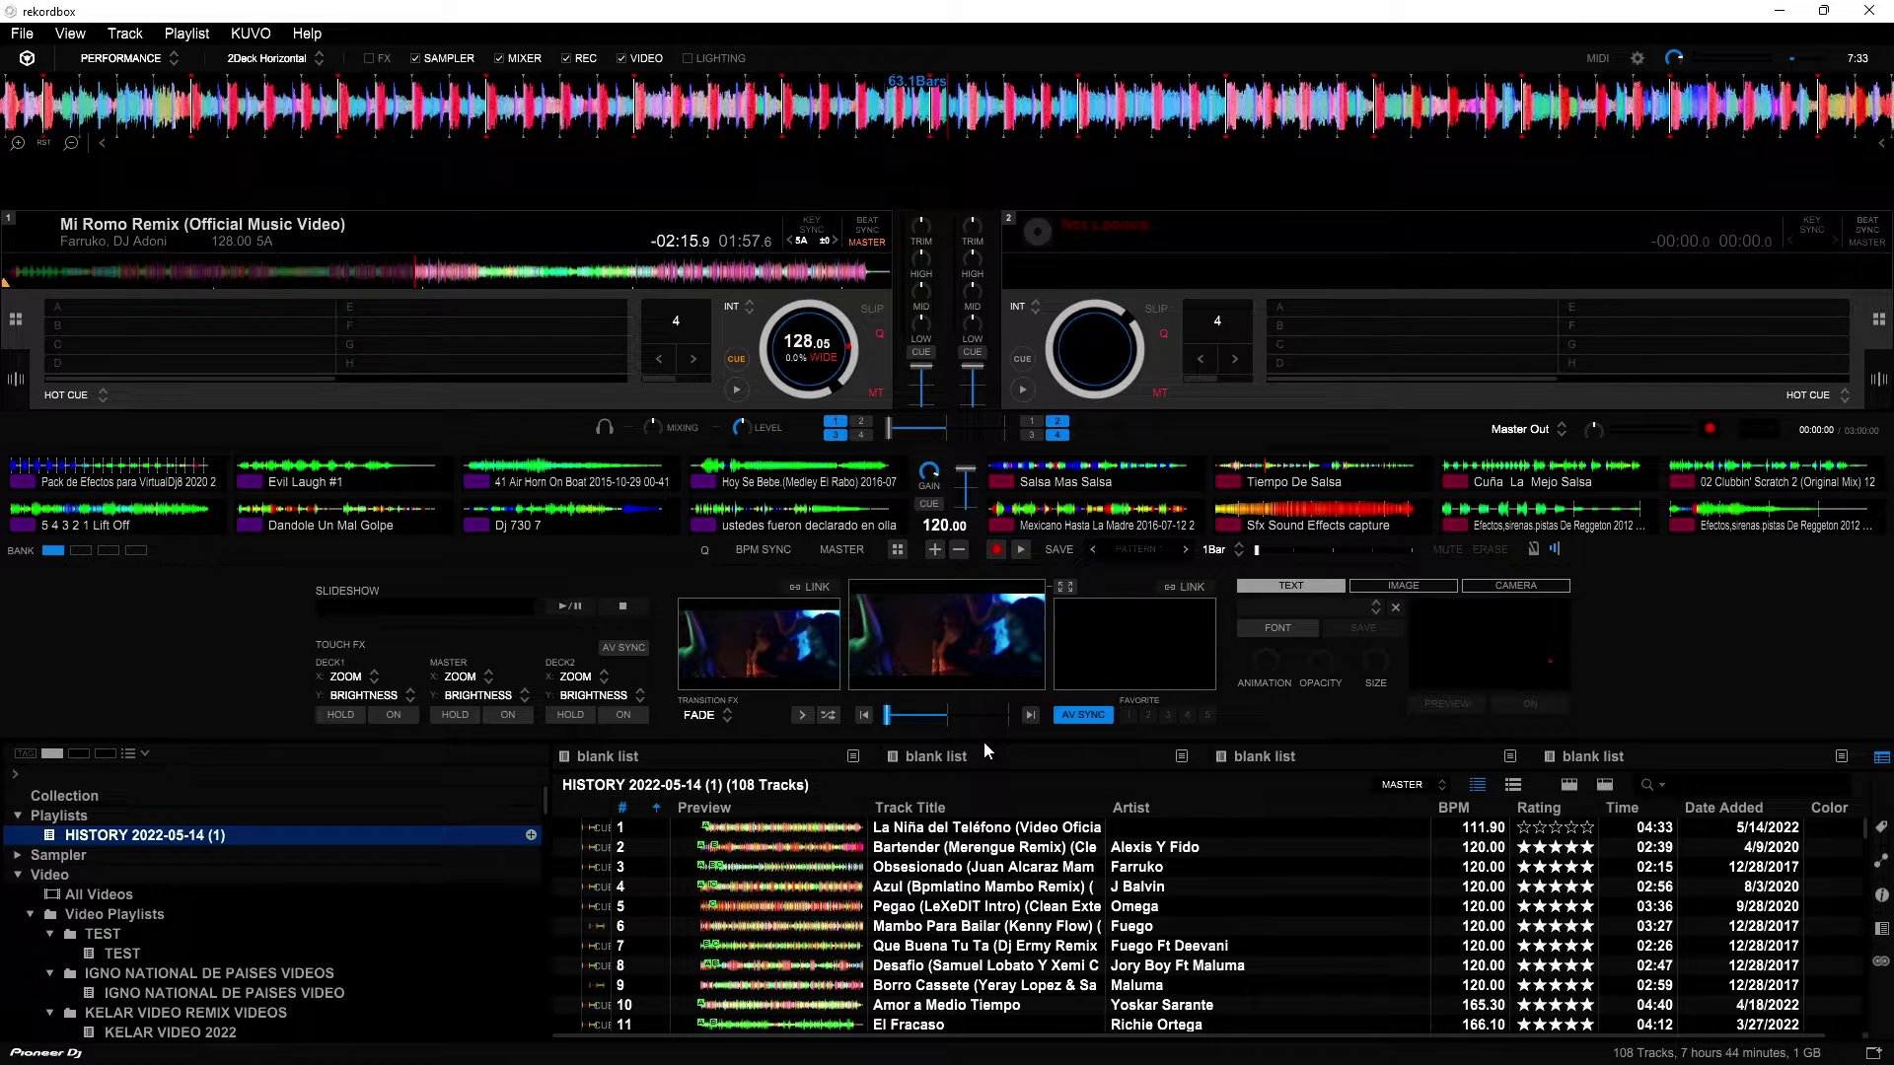
Minimize rekordbox, review the supported file formats in the Notepad notes, and keep the unsaved notes open by cancelling the close
click(1777, 12)
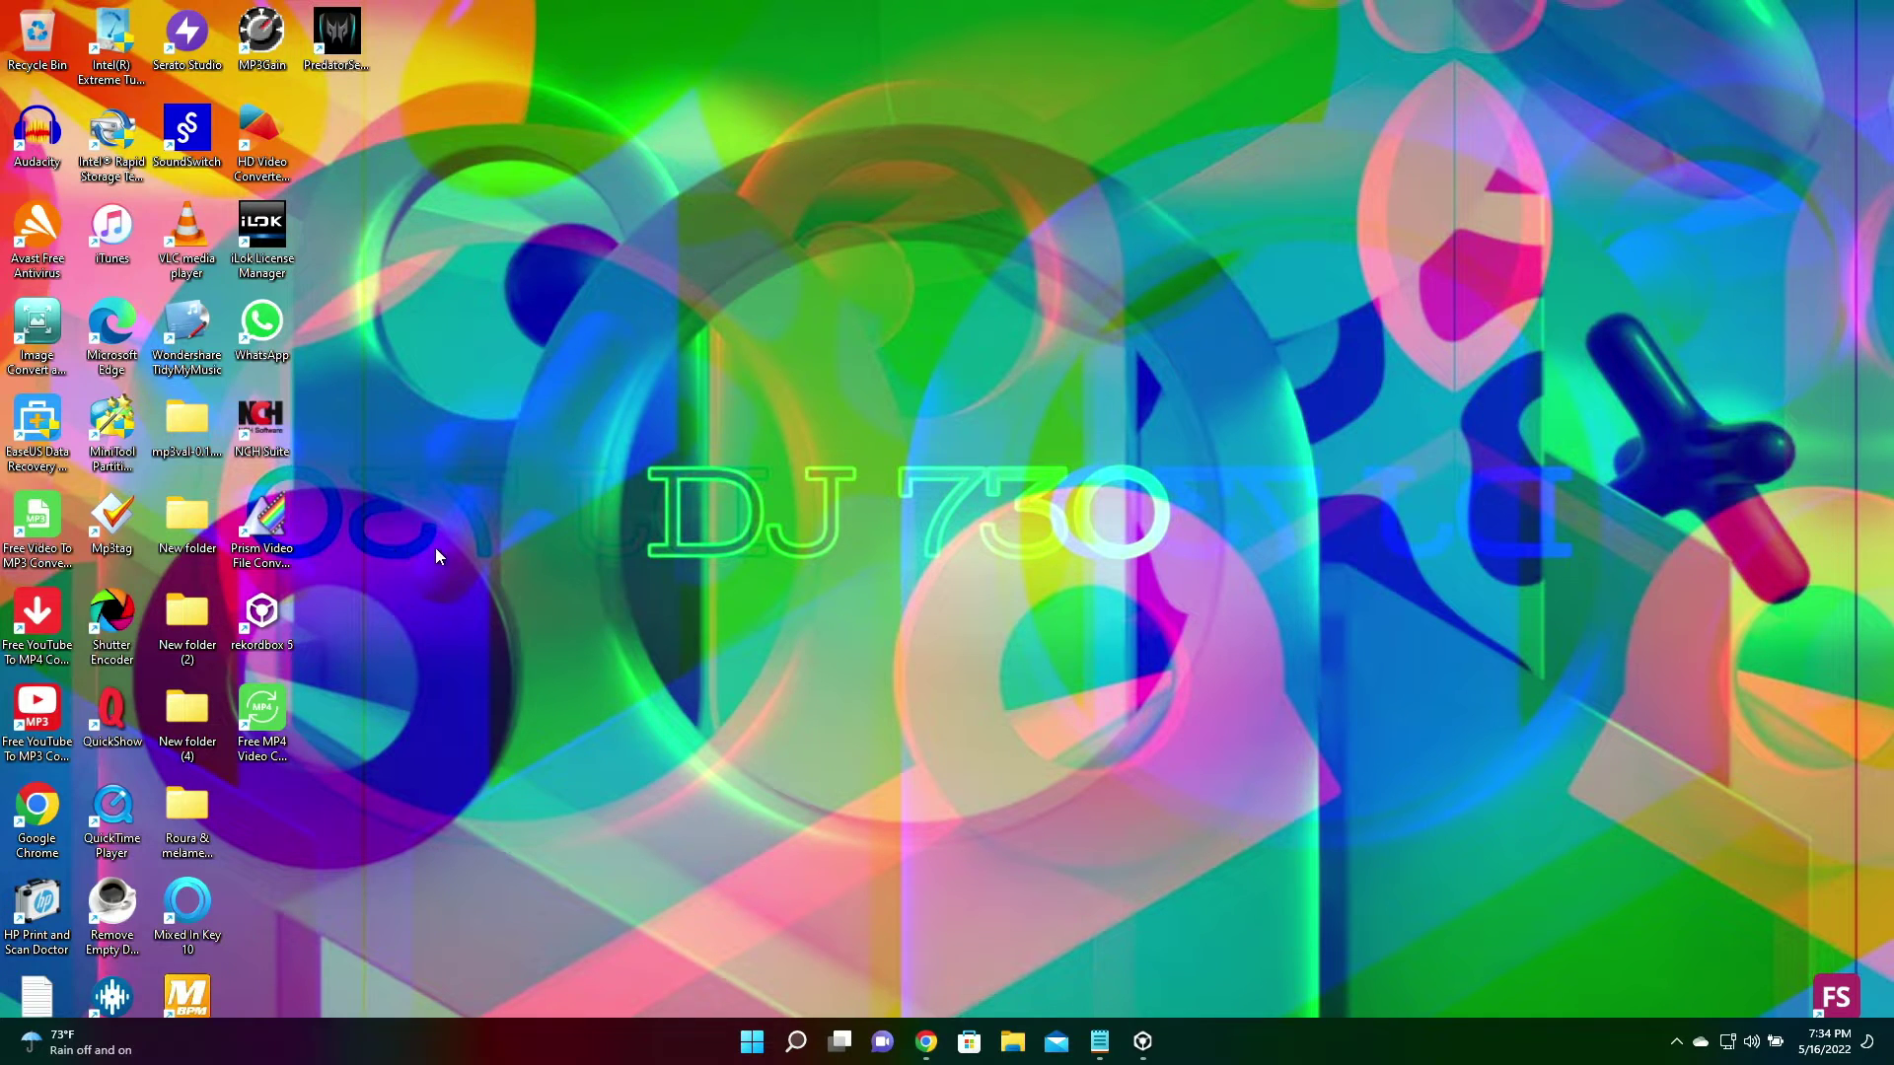
click(1100, 1048)
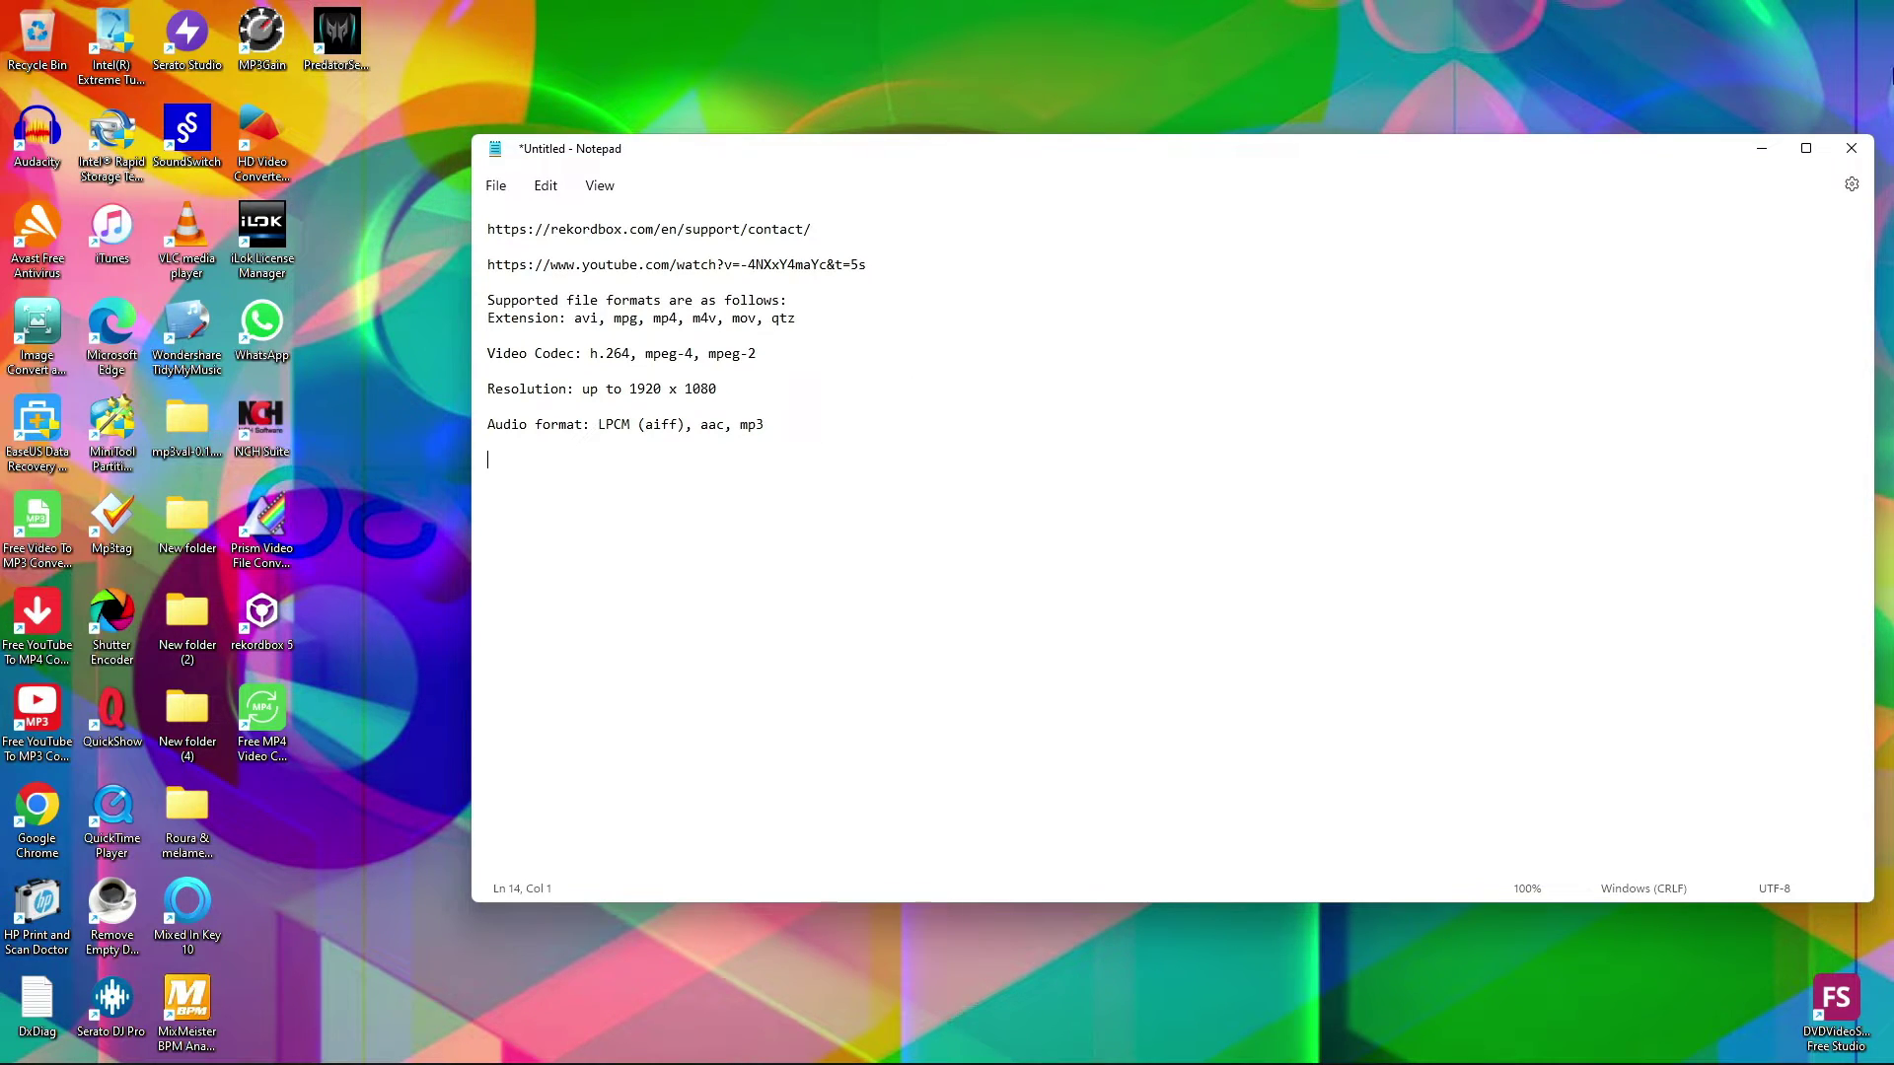
click(1851, 148)
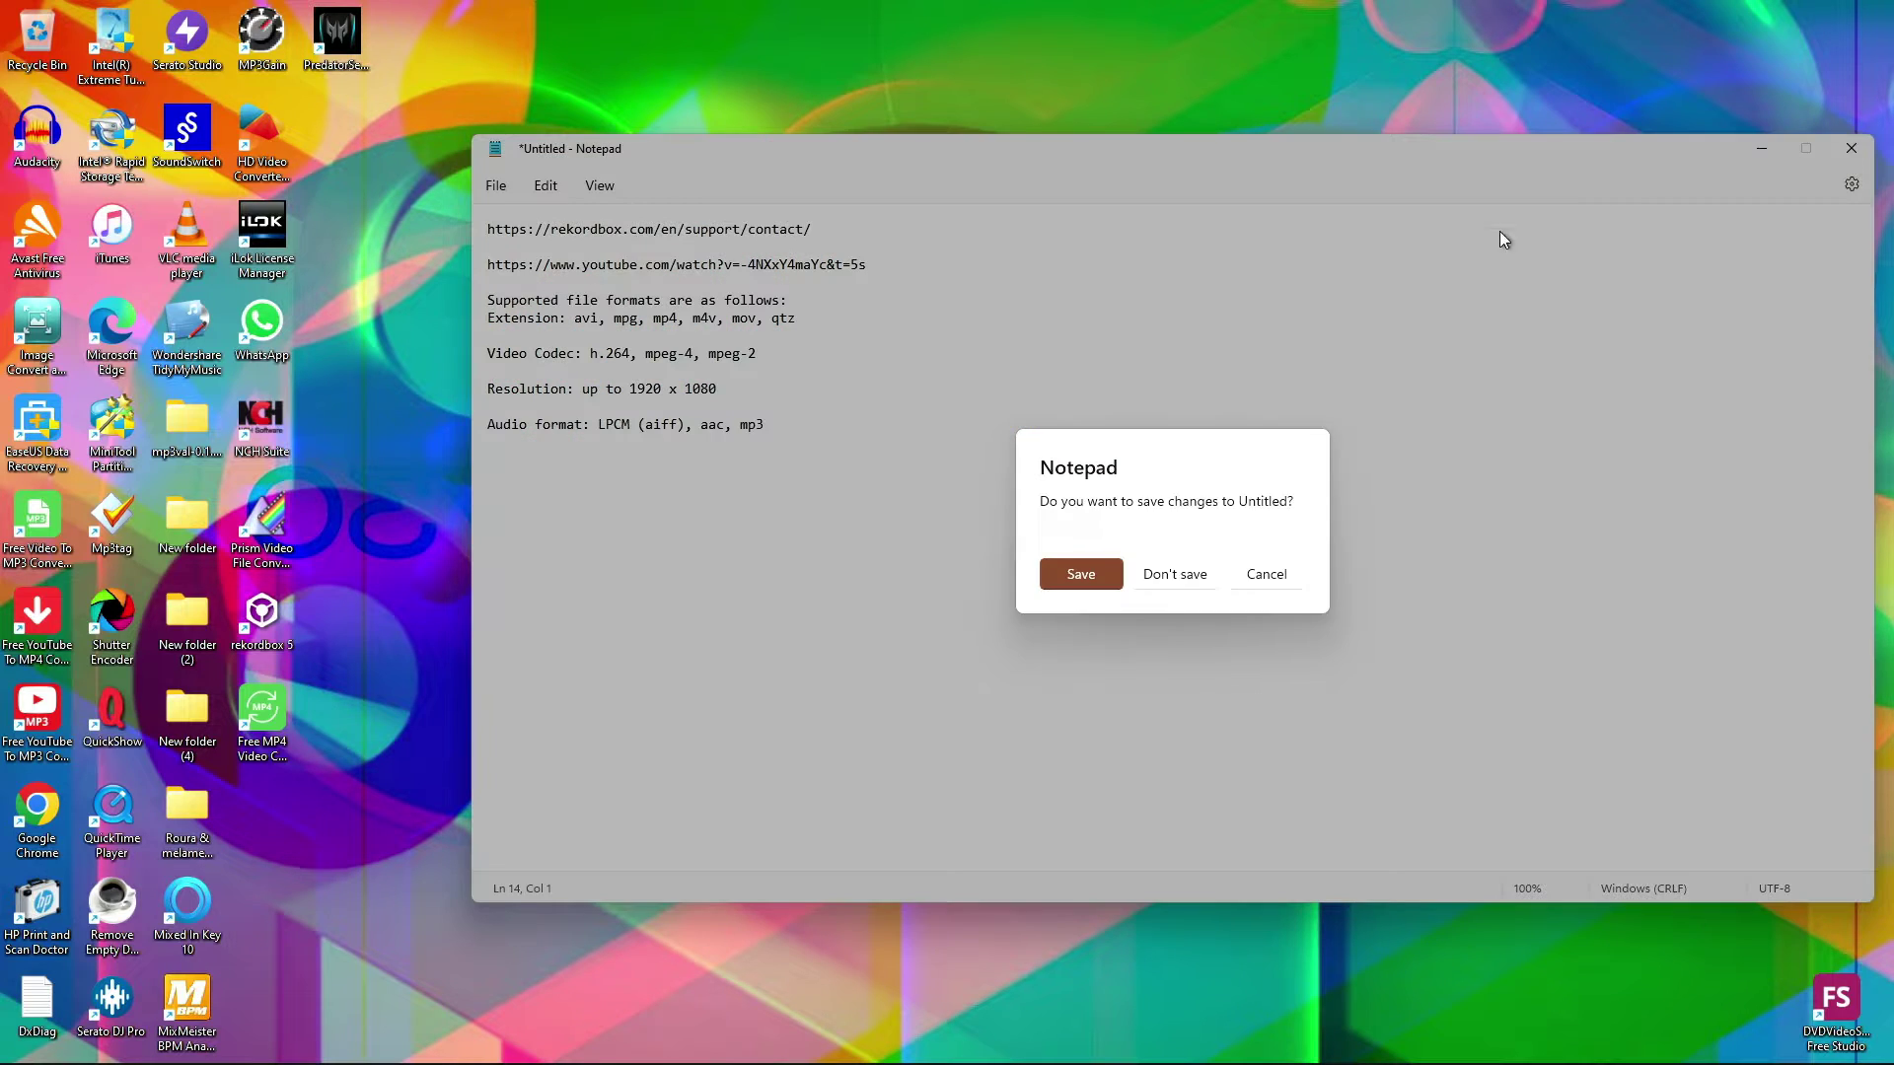
click(1274, 578)
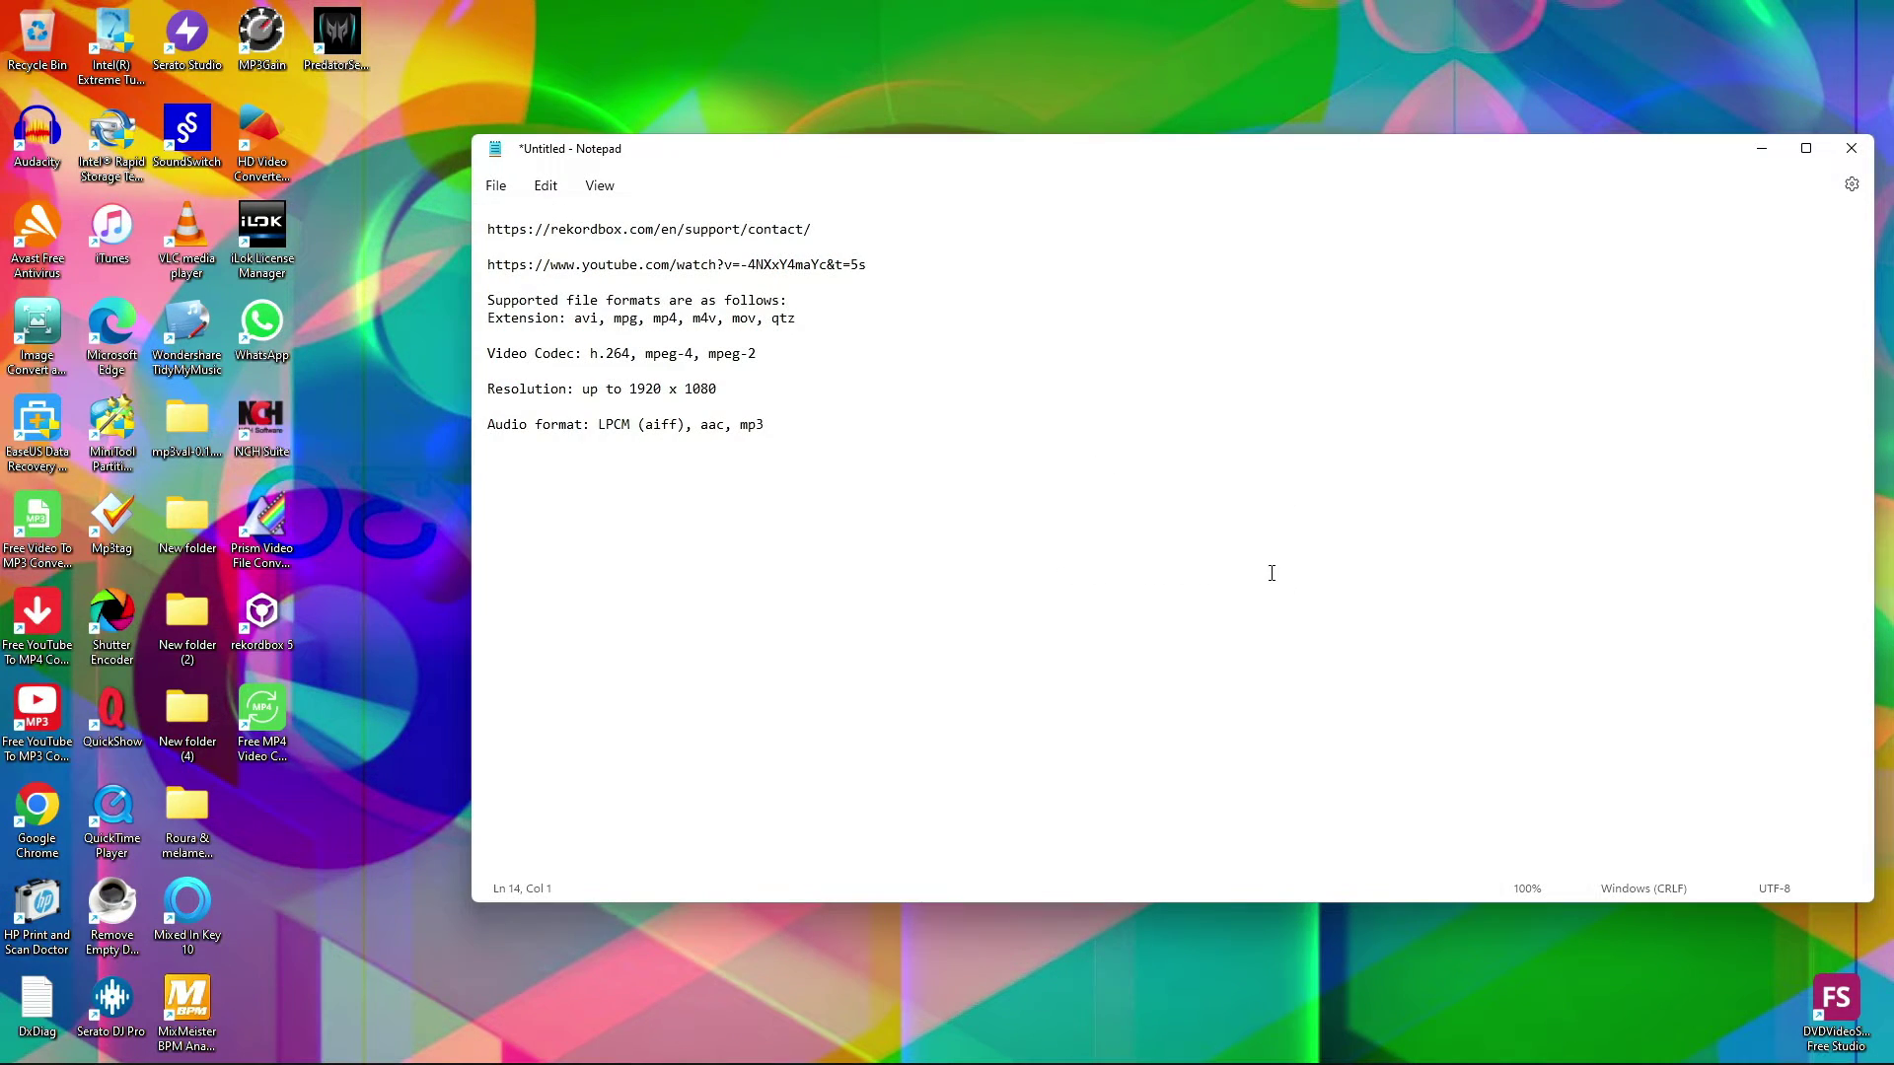
Switch back to rekordbox and show the paused Mi Romo Remix's master video output full screen
mouse_move(797, 1059)
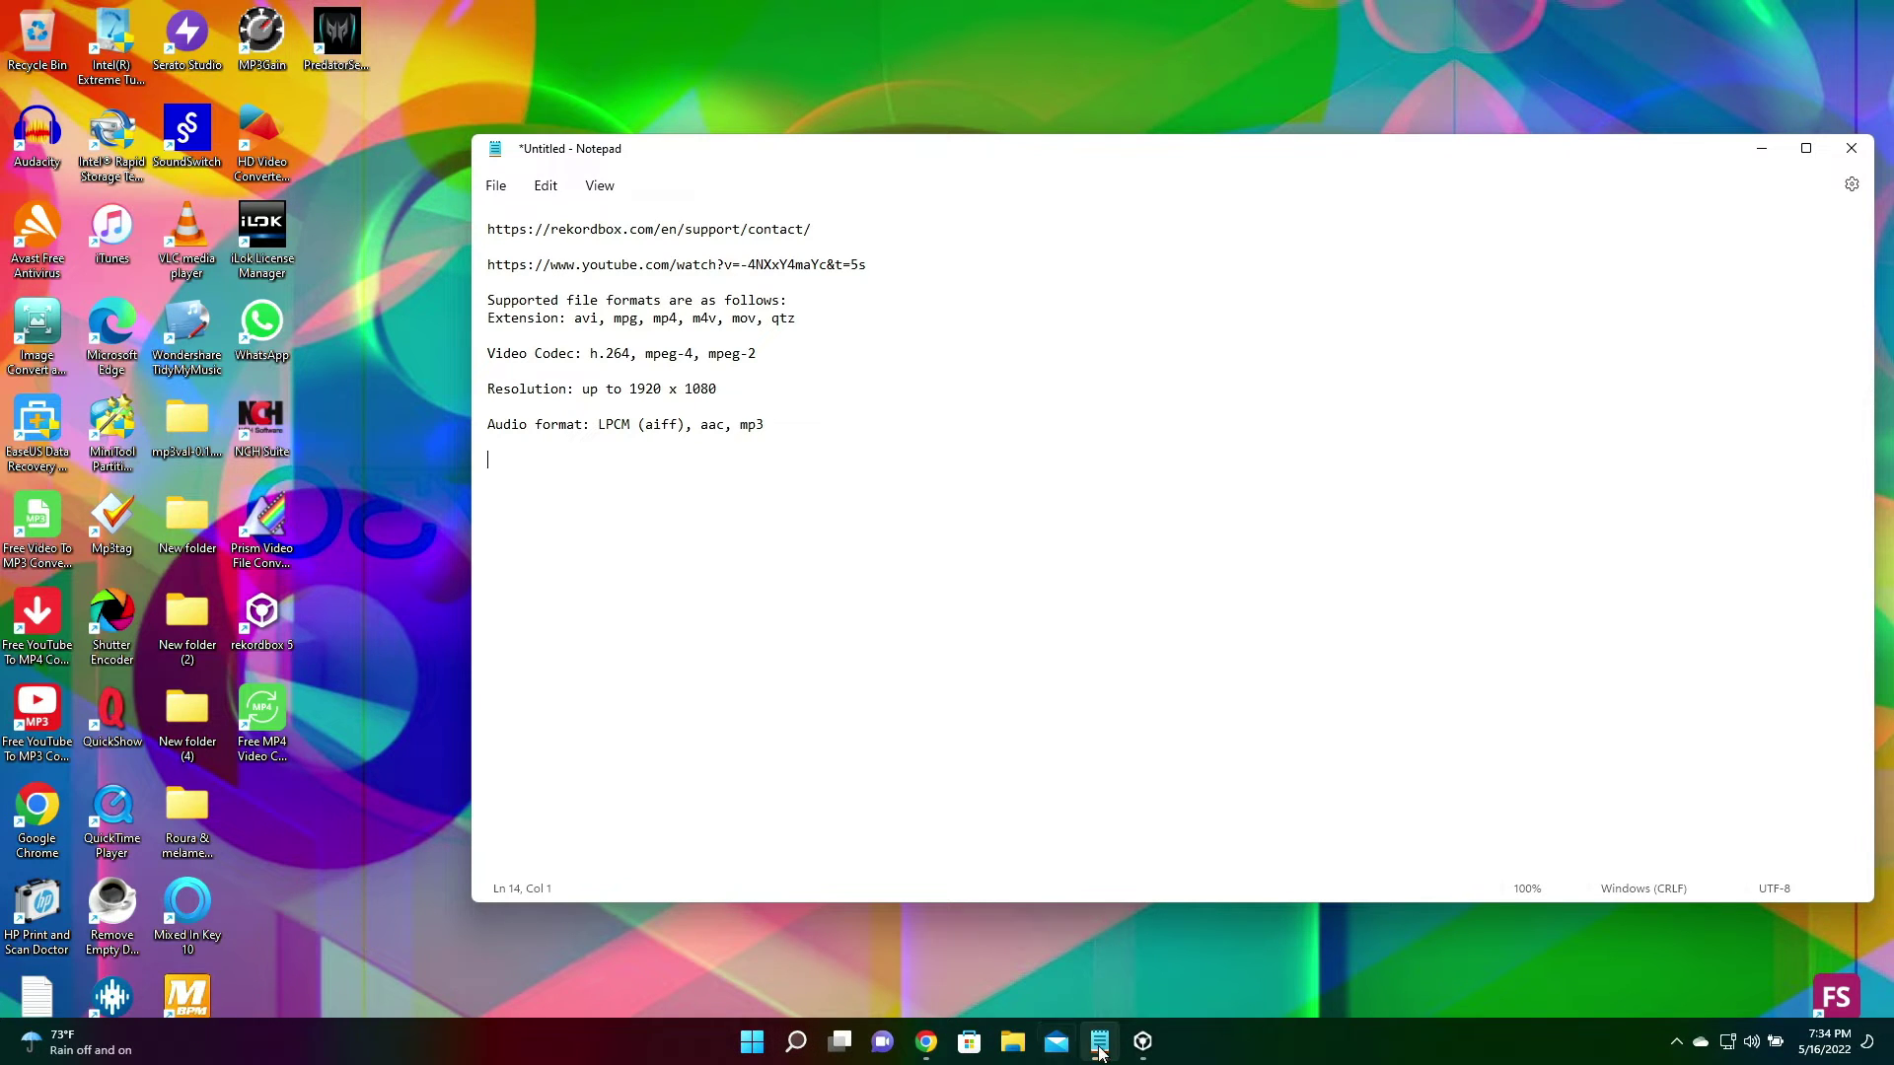
click(1142, 1041)
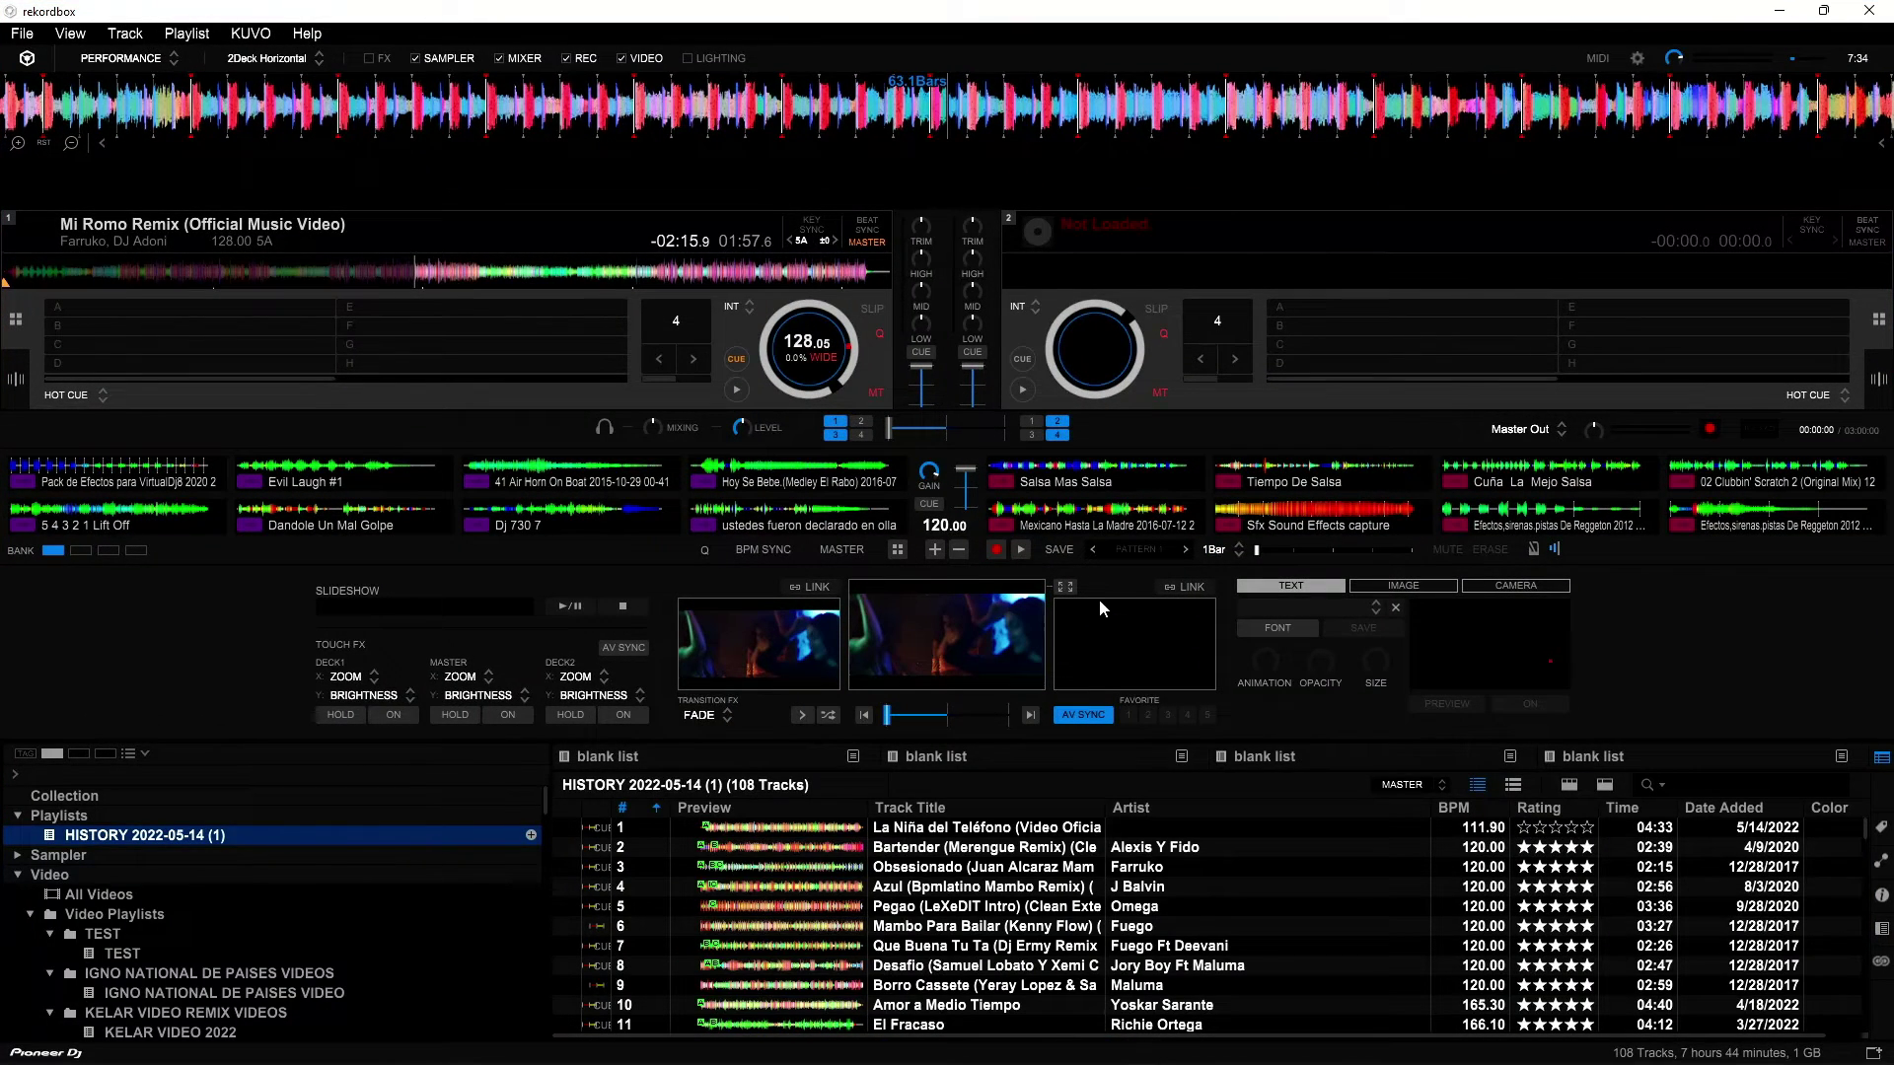
click(1066, 588)
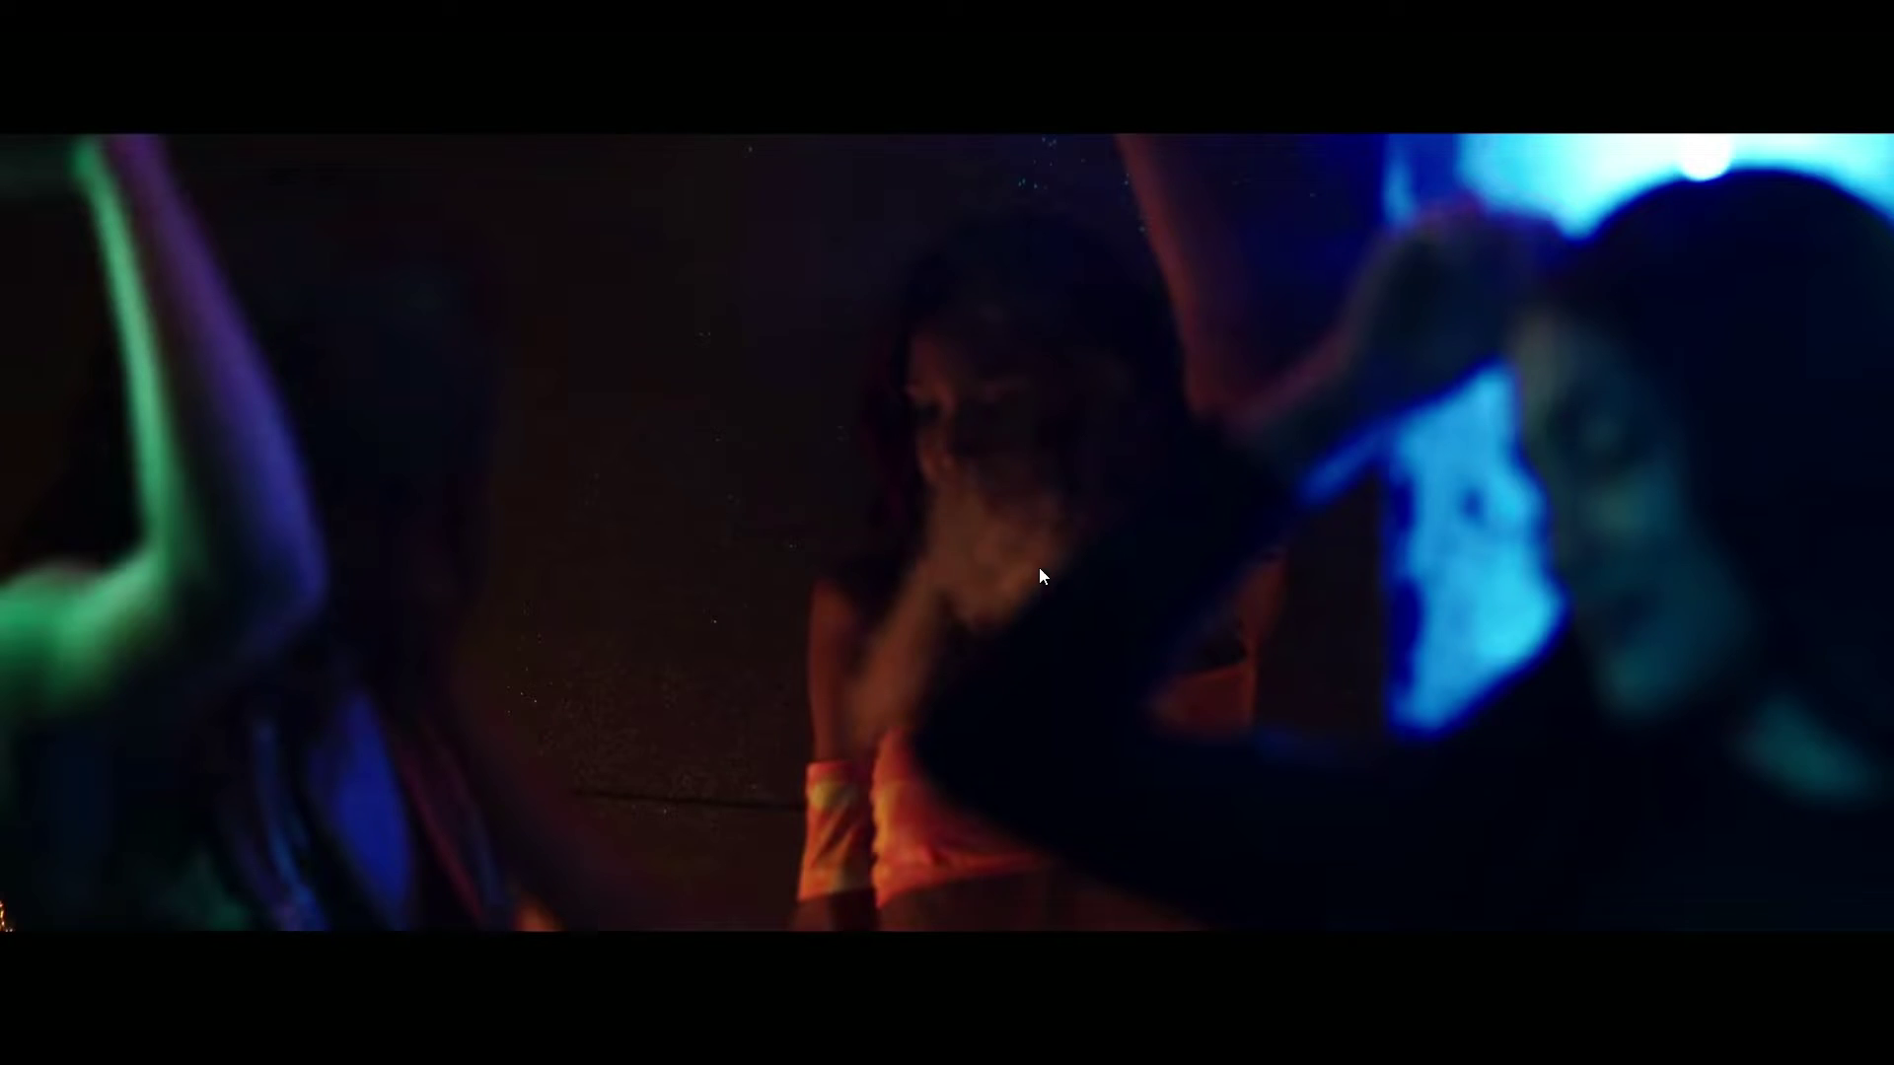
Leave full screen, play Mi Romo Remix on deck 1, watch its video output full screen, and pause it back in the small window
double_click(992, 506)
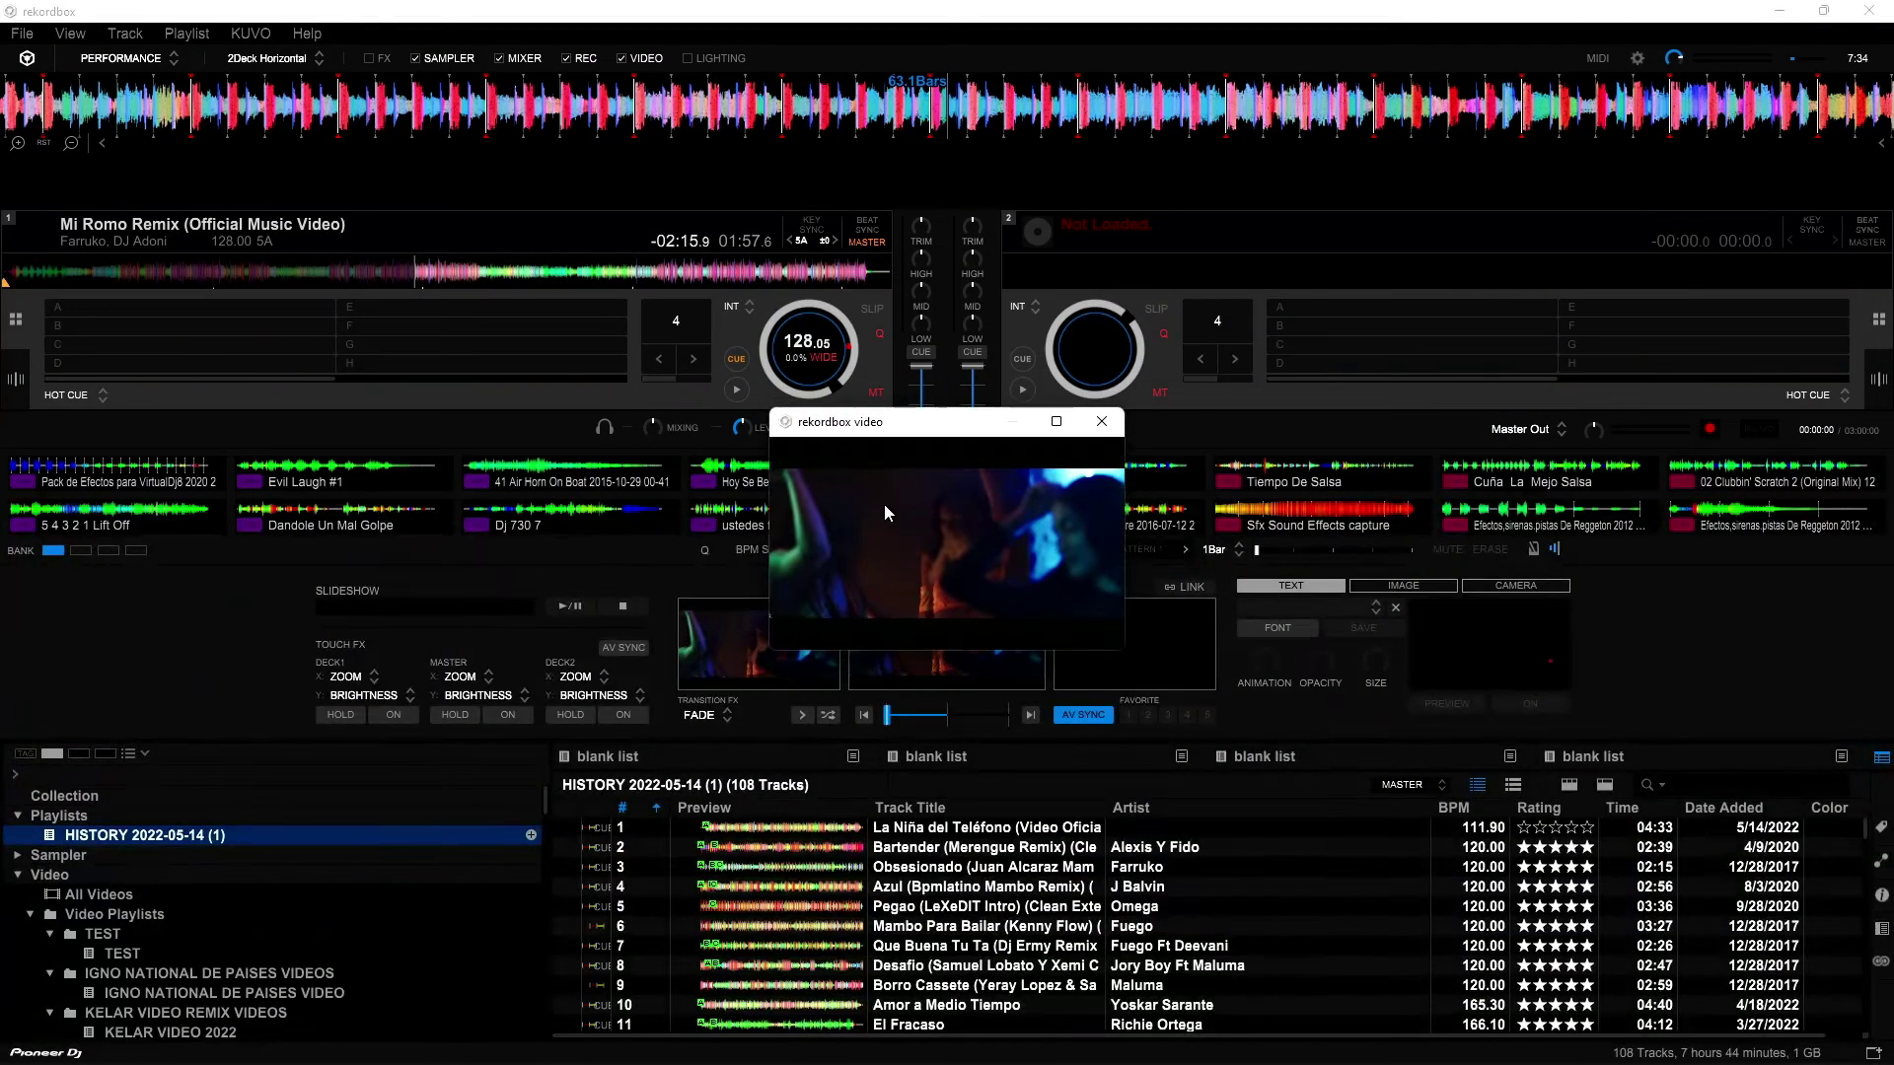
click(735, 391)
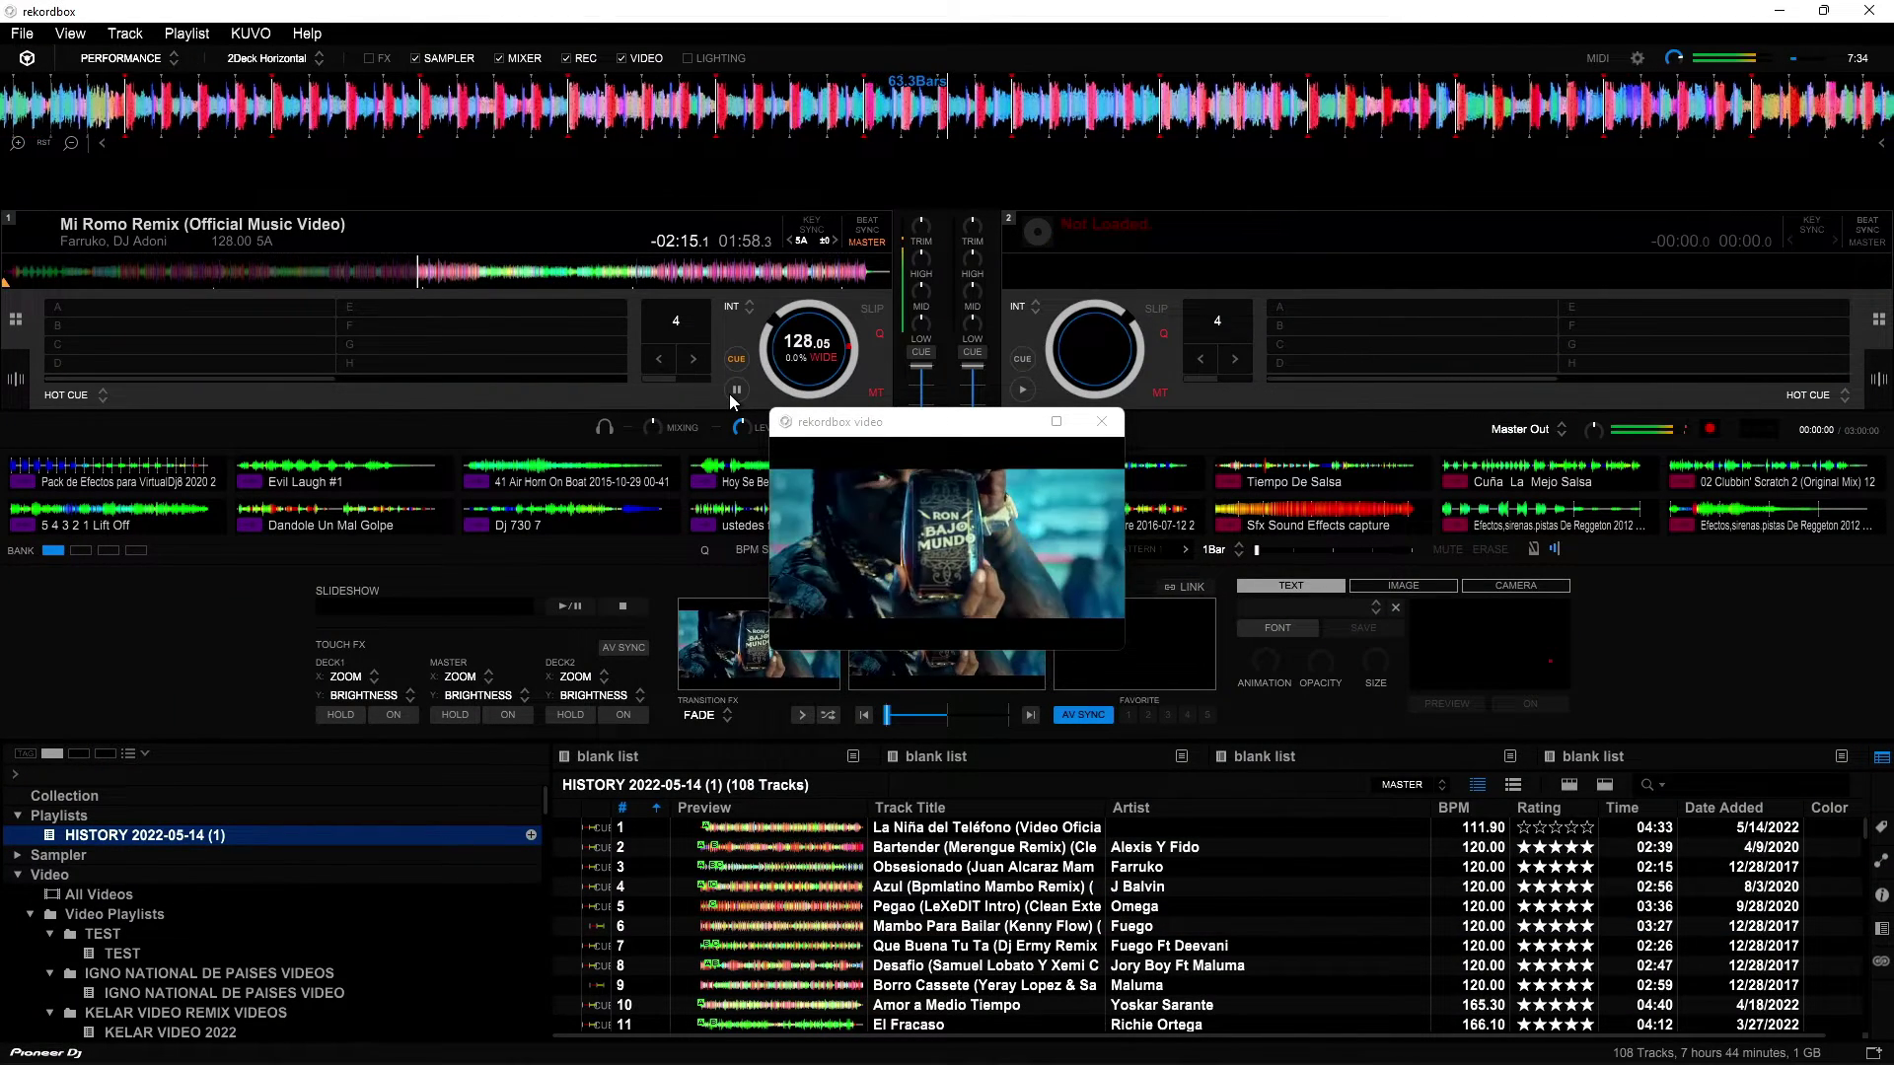
double_click(1047, 421)
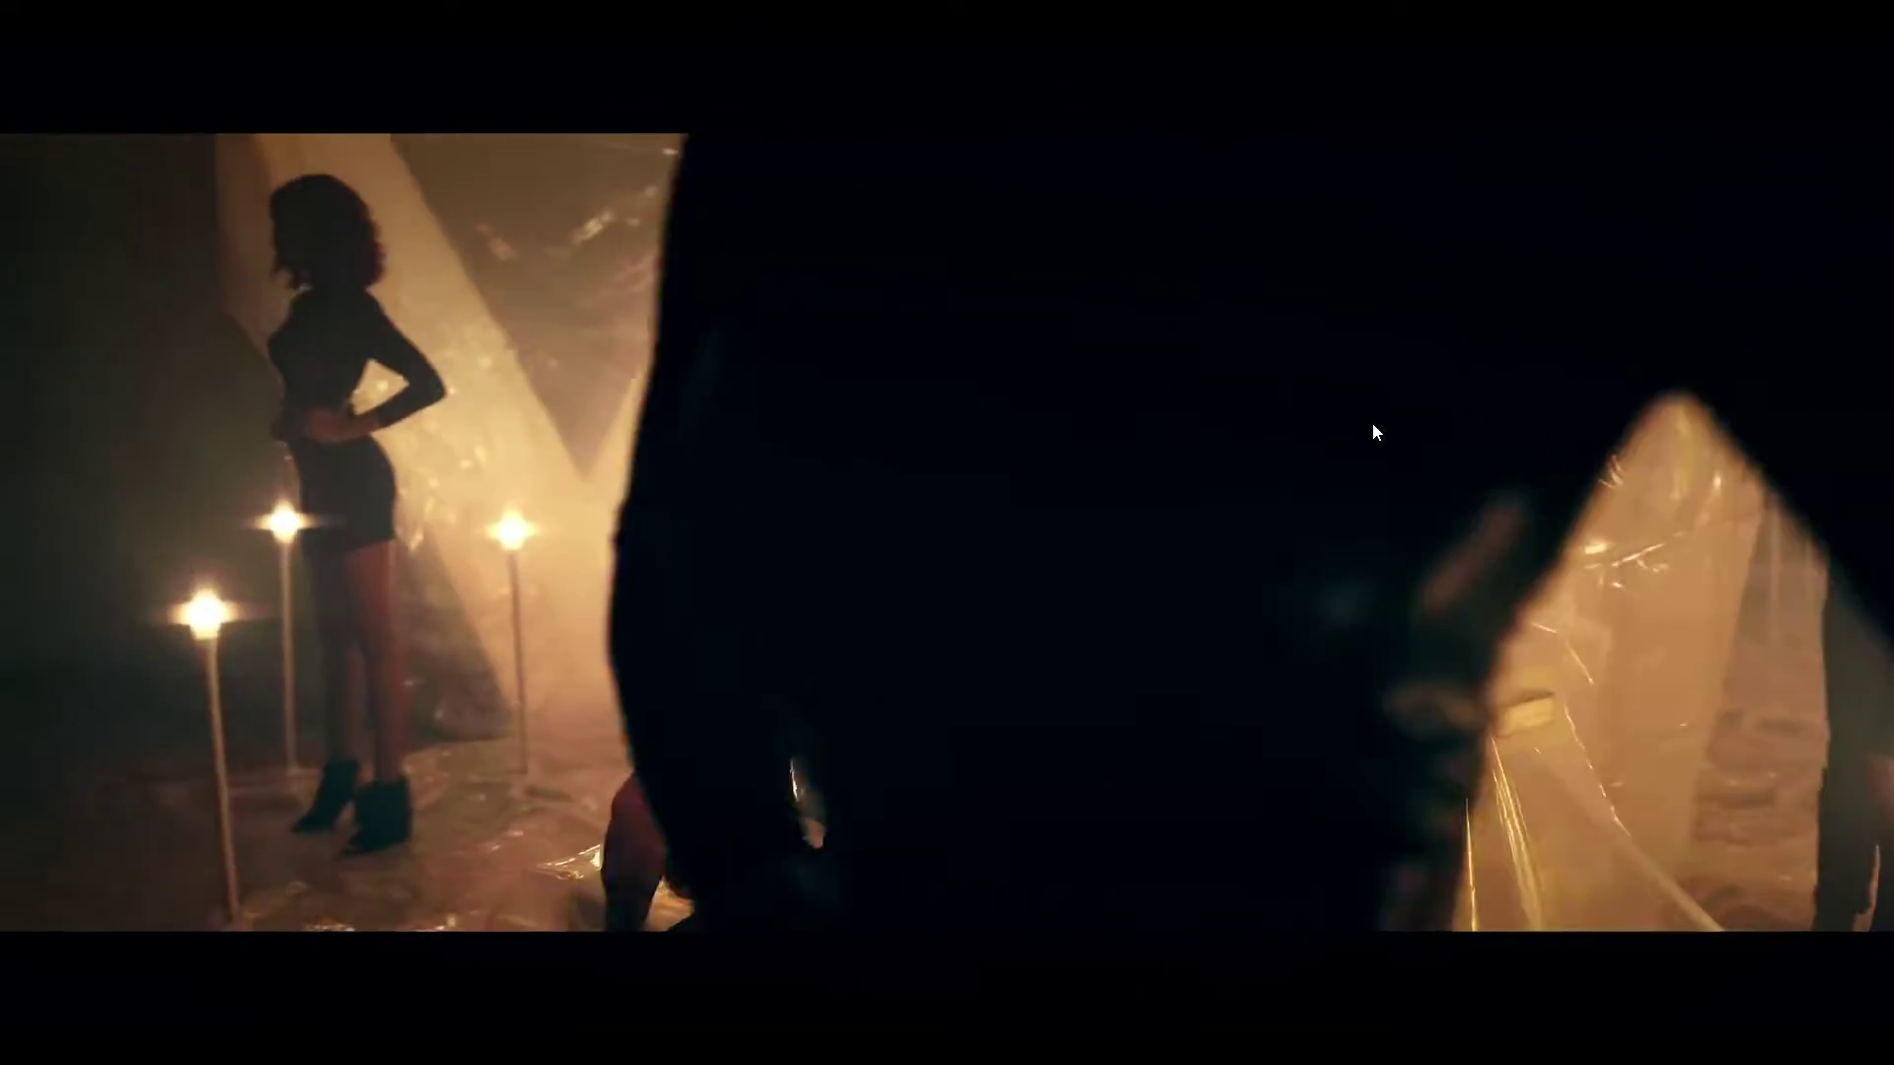
double_click(1371, 423)
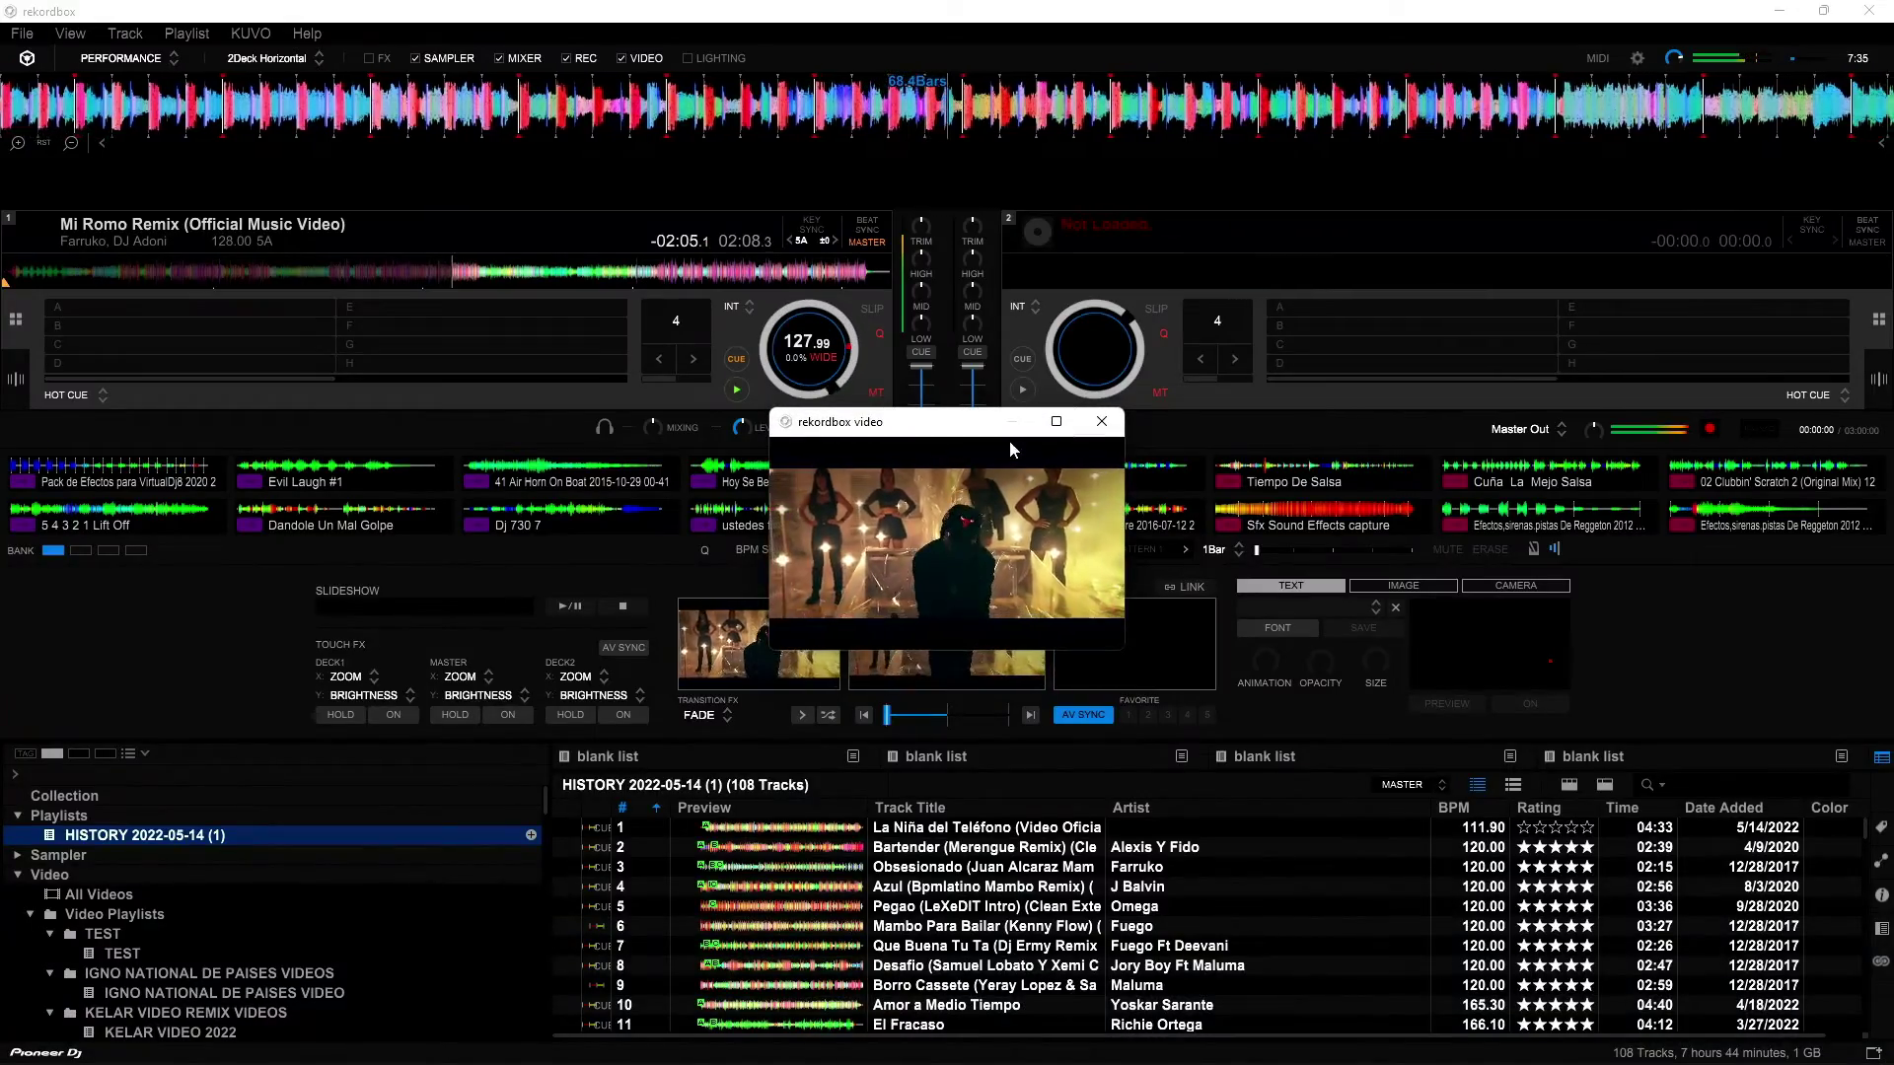
click(738, 388)
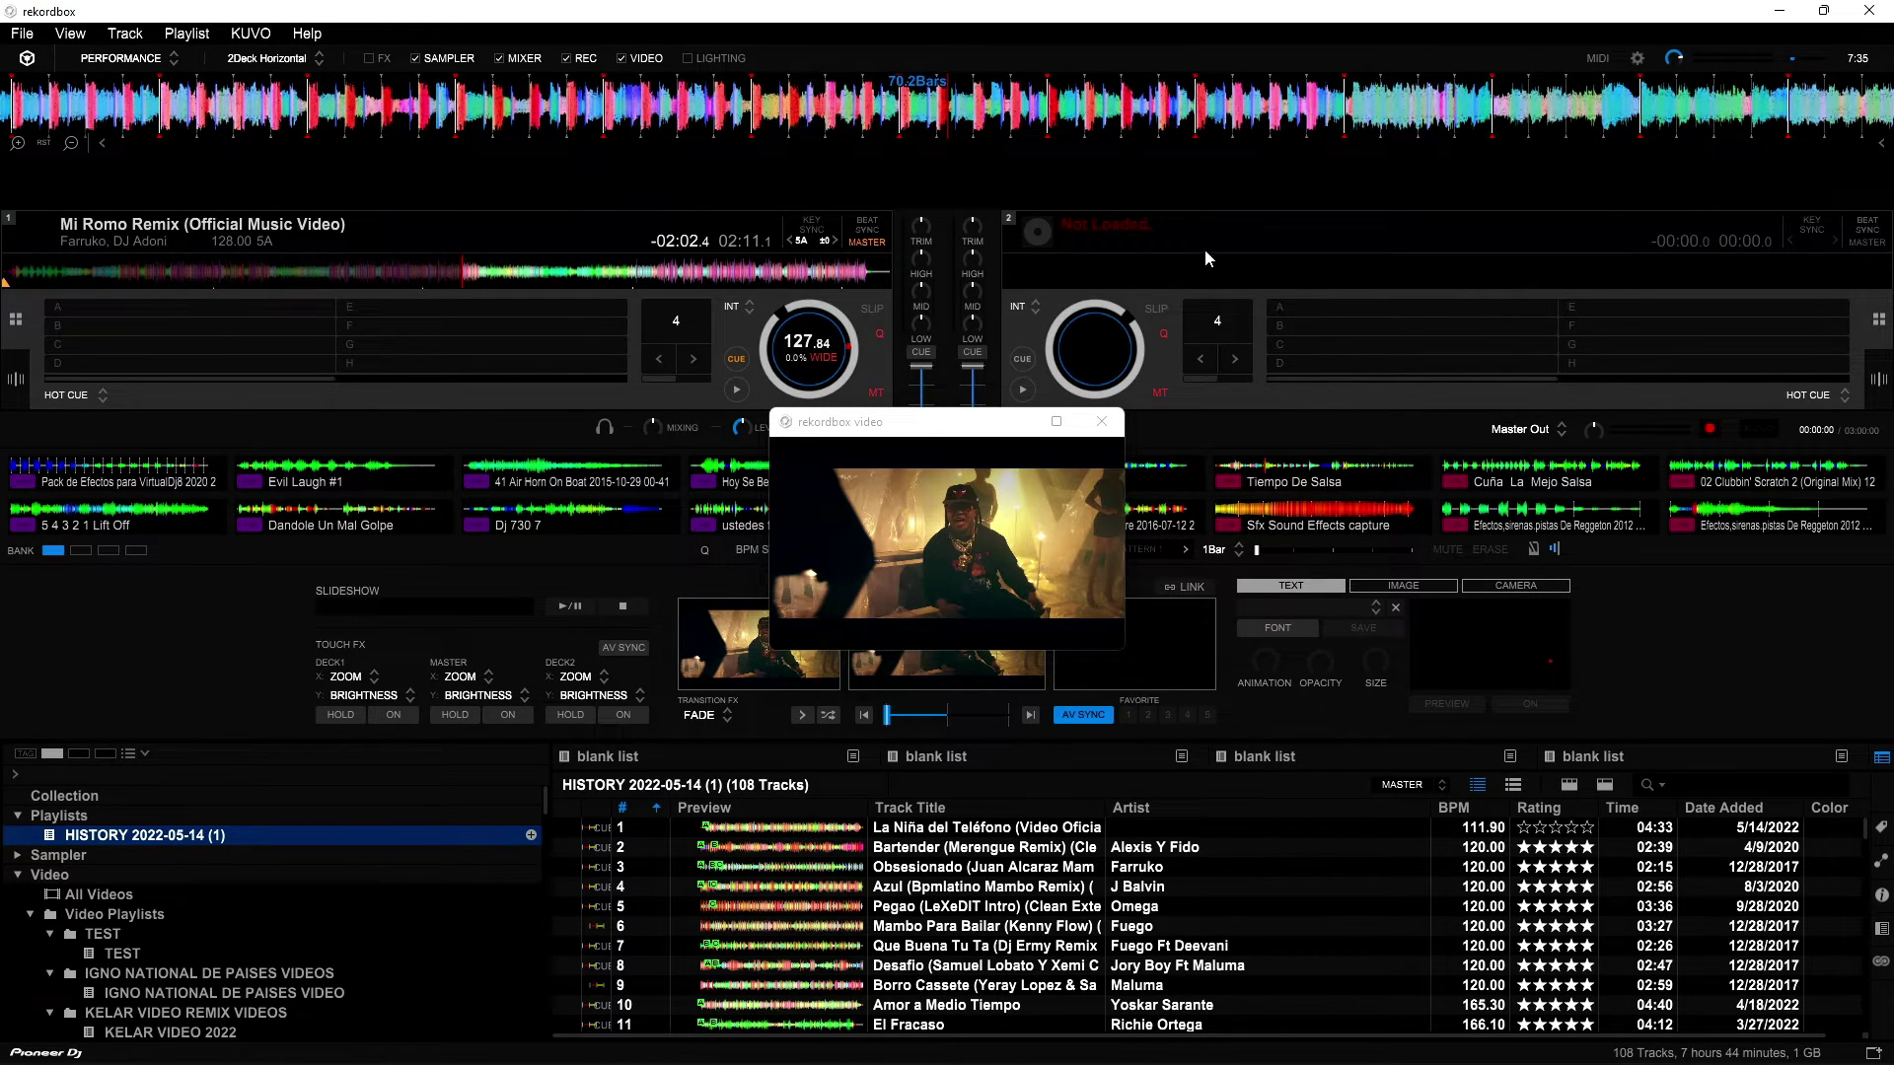
Close the separate video output window and browse the HISTORY 2022-05-14 (1) tracks down to about track 70
drag(914, 423, 1028, 624)
click(1211, 622)
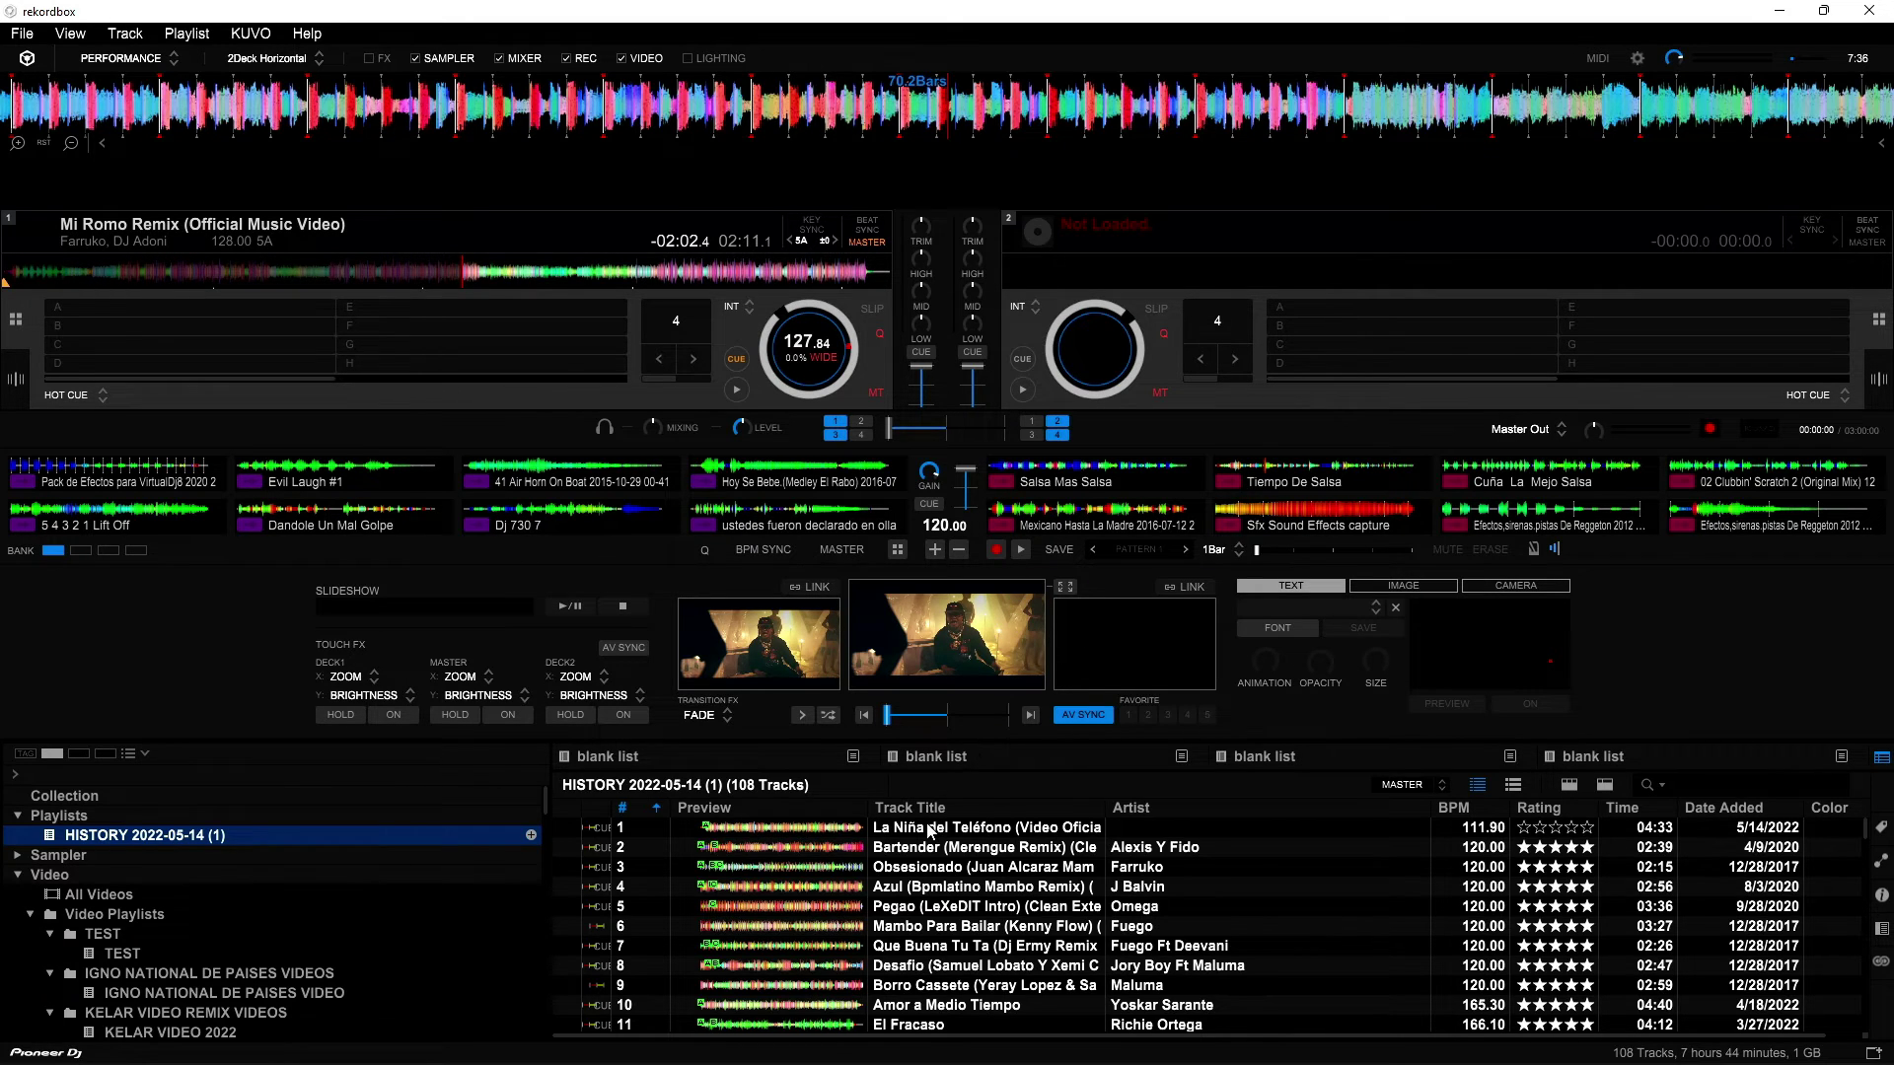
scroll(930, 831, down, 15)
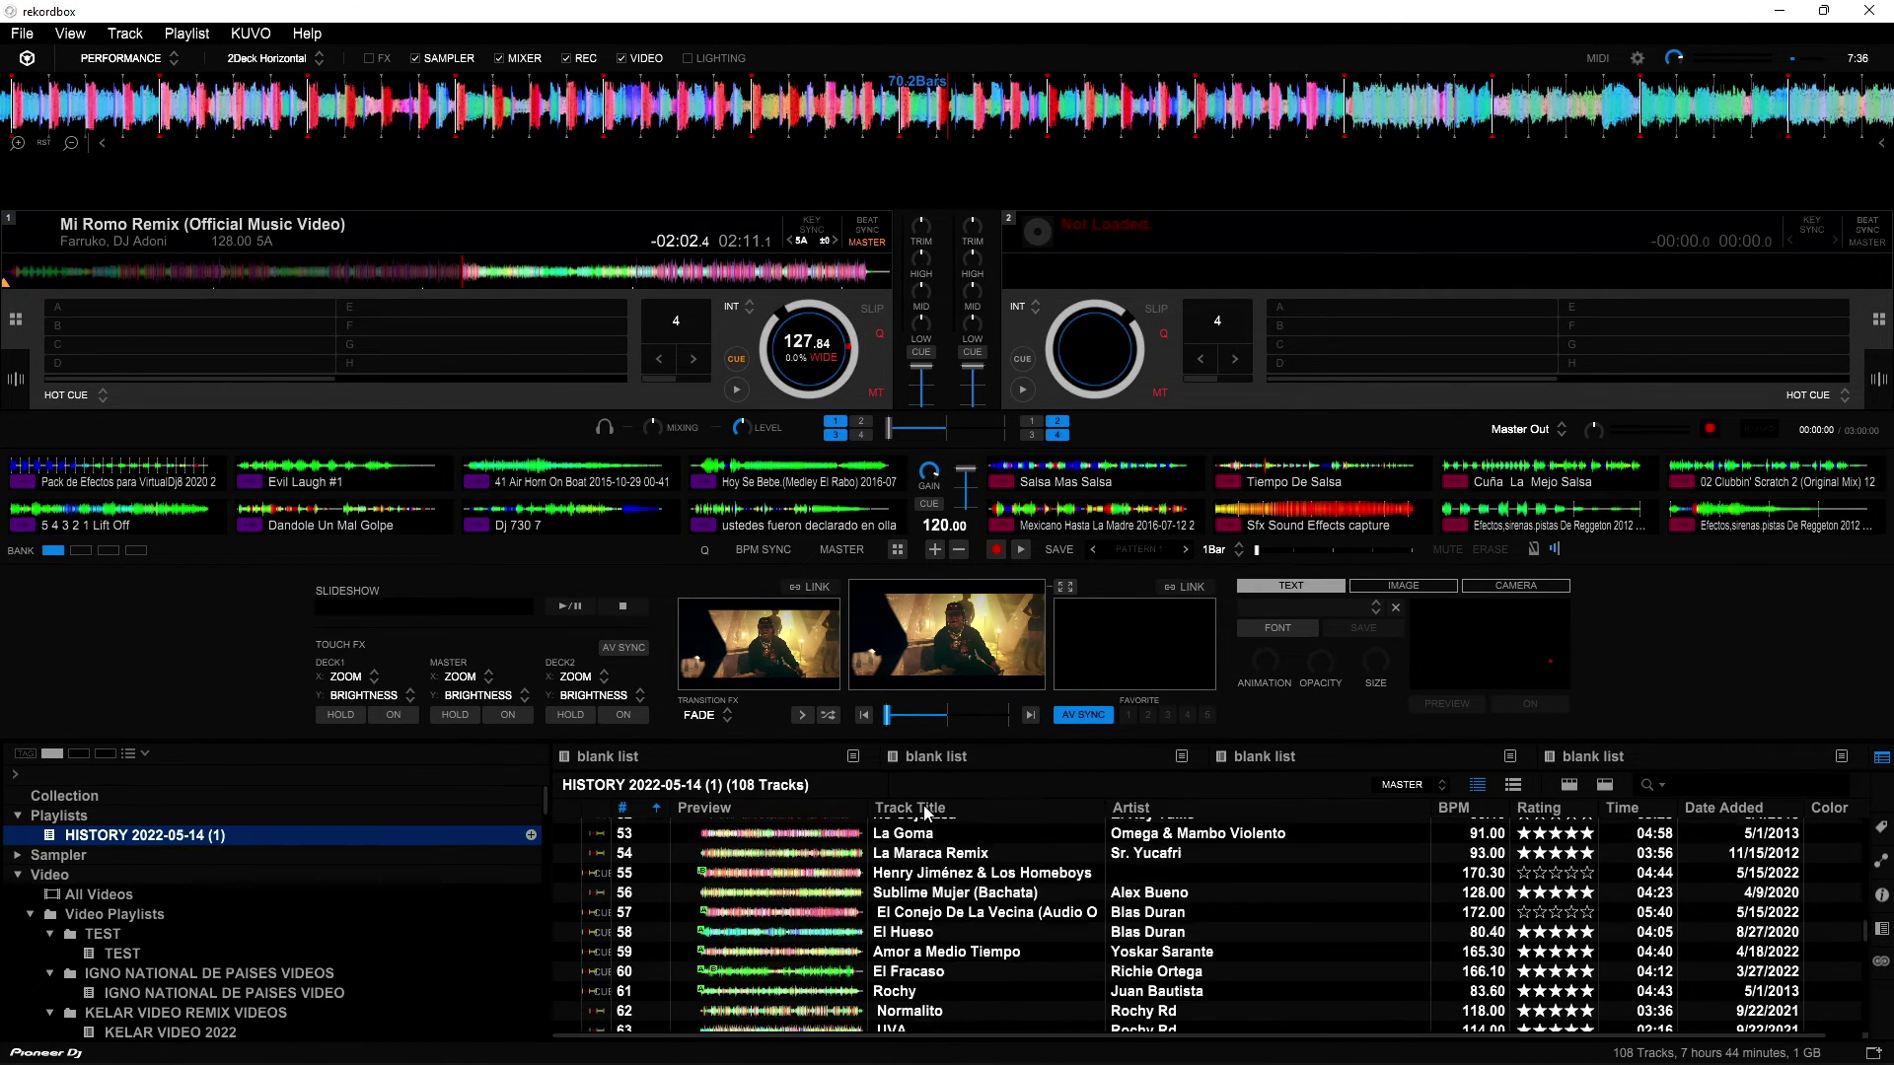
scroll(927, 812, down, 2)
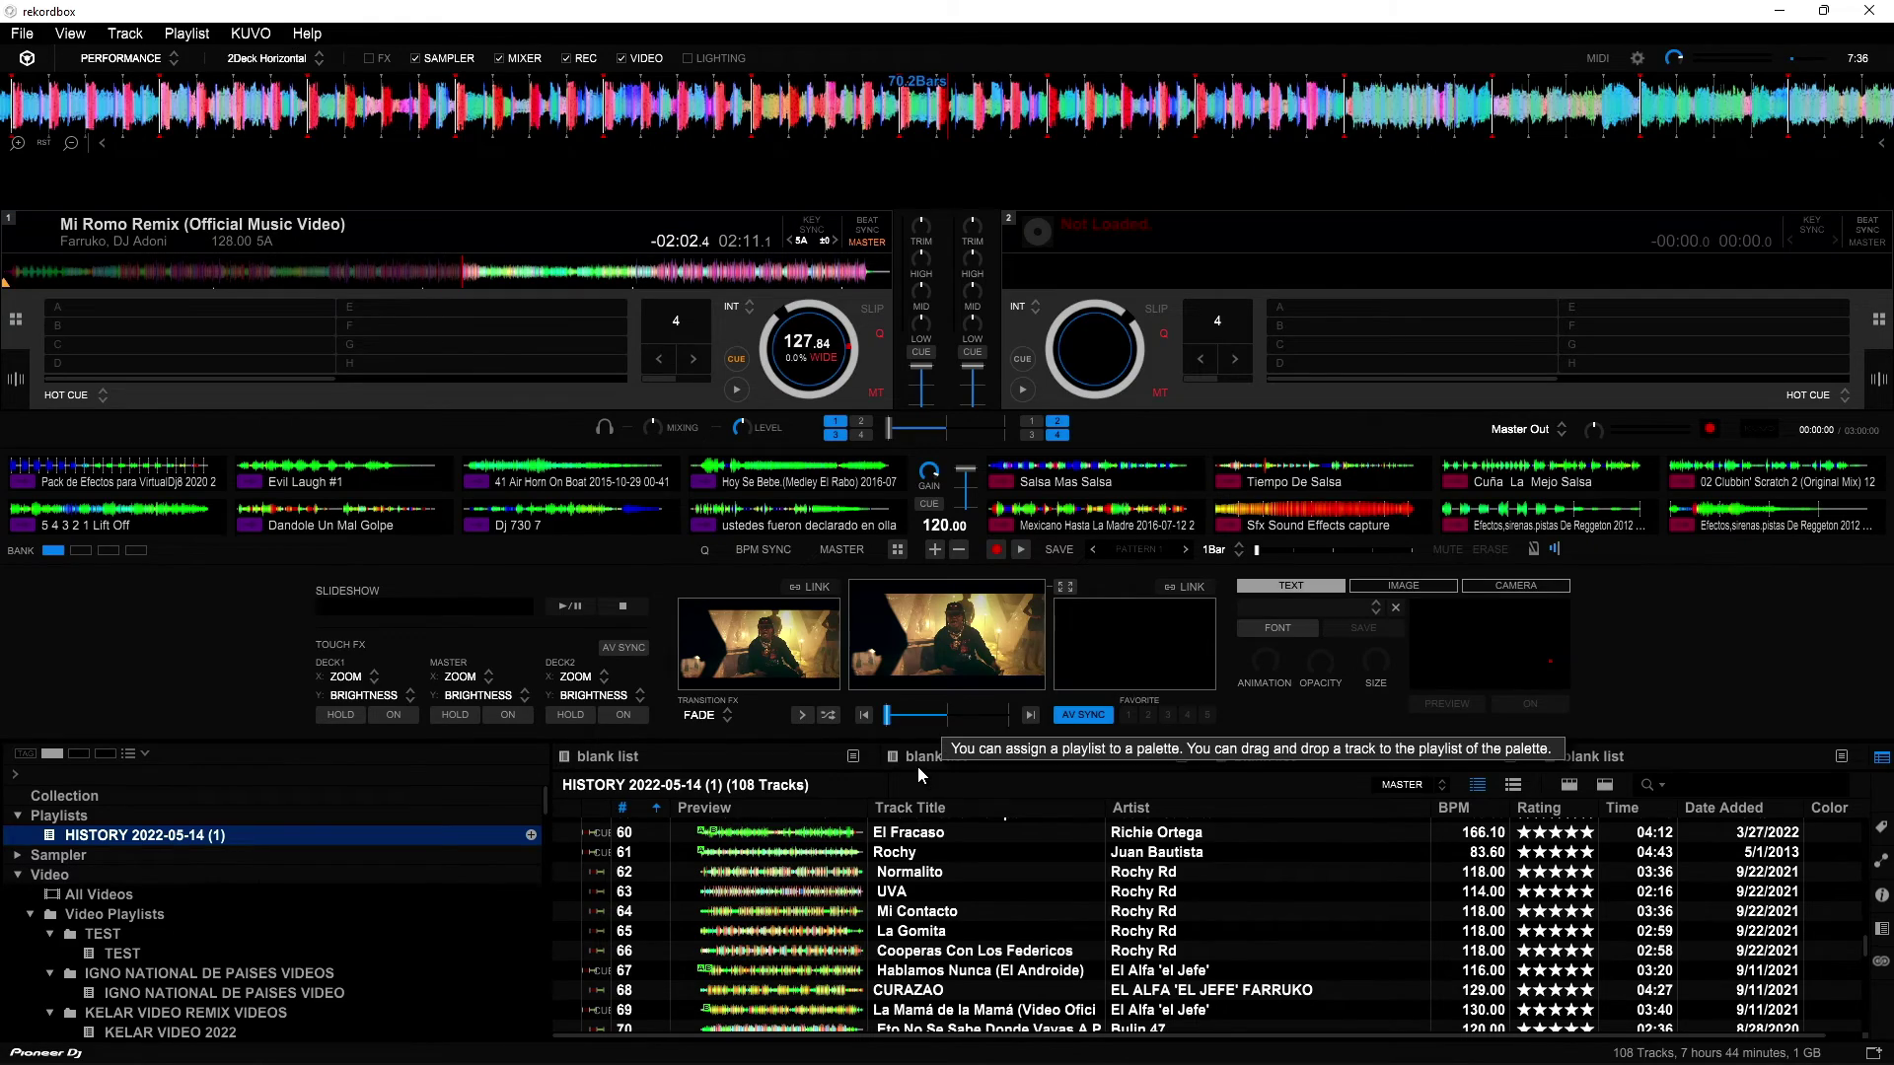